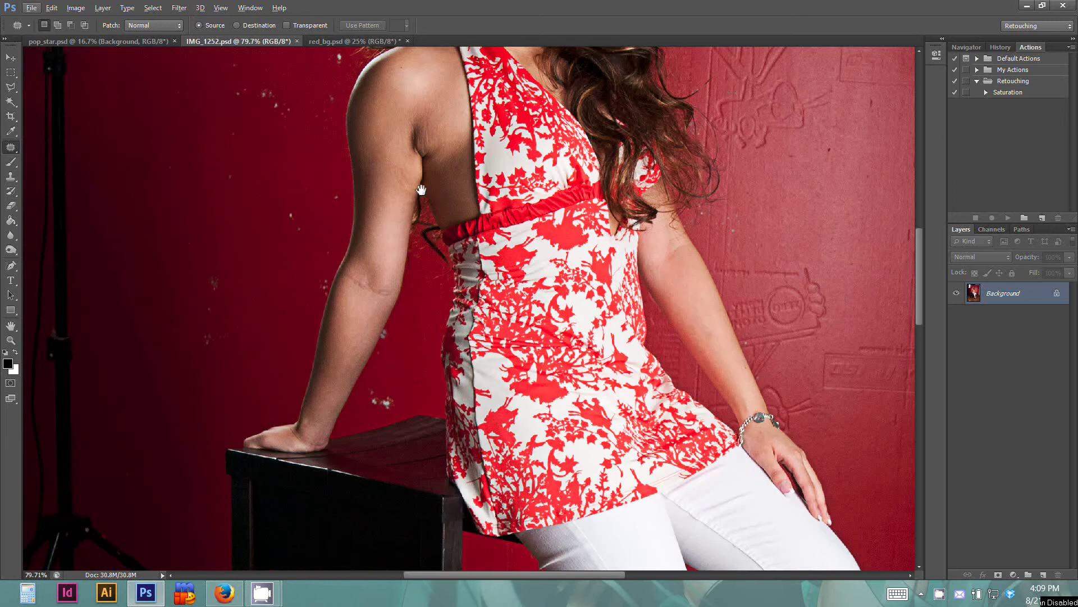
# Examine the wall behind the model in IMG_1252.psd and compare it with the backdrop in red_bg.psd.
pyautogui.scroll(3, 432, 230)
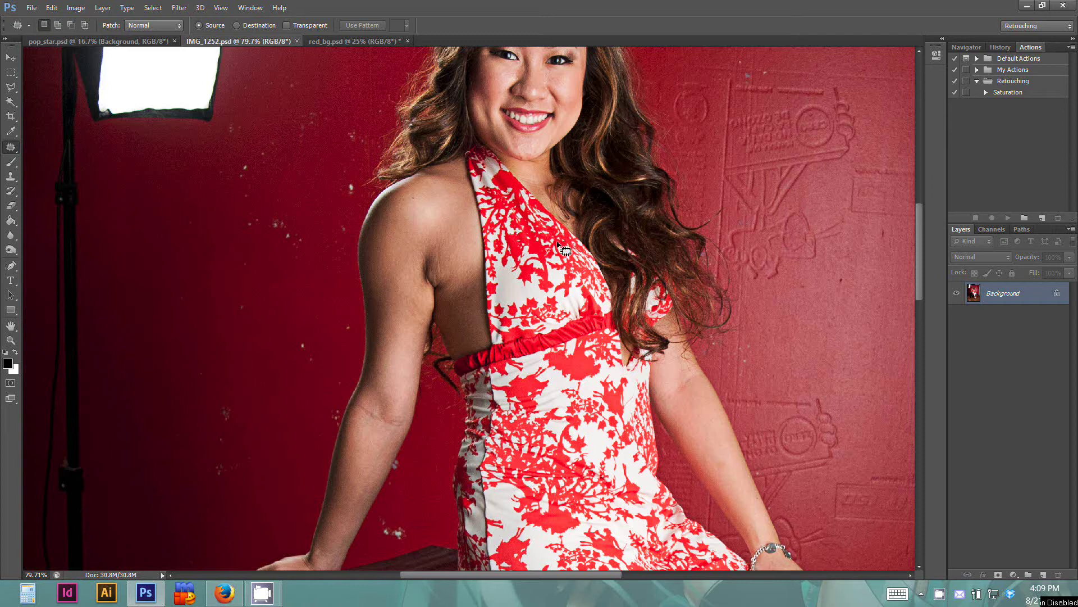
pyautogui.scroll(6, 509, 280)
pyautogui.scroll(-8, 498, 337)
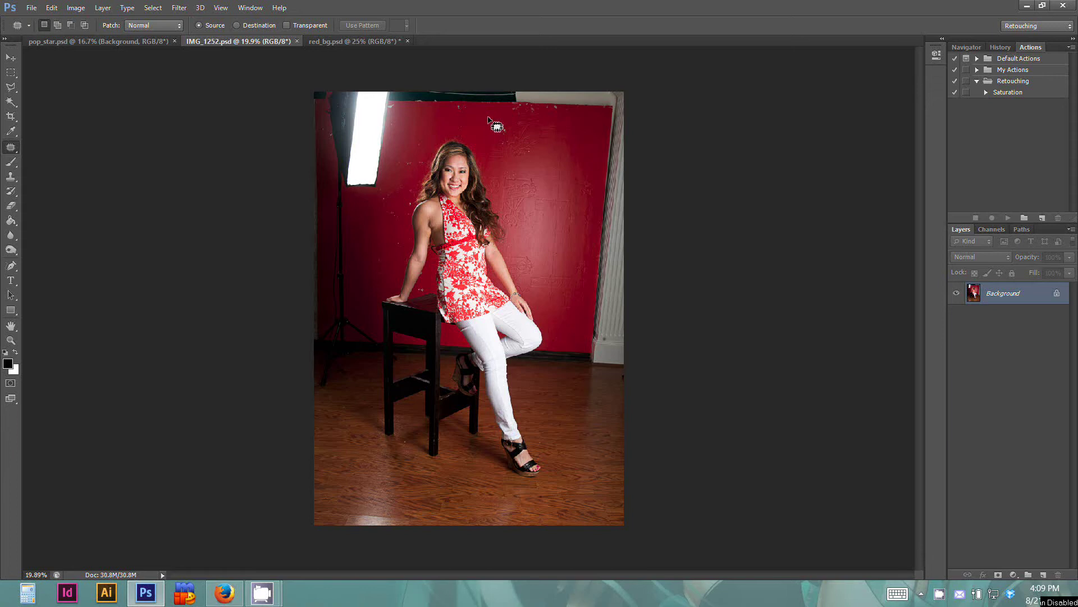
pyautogui.click(363, 42)
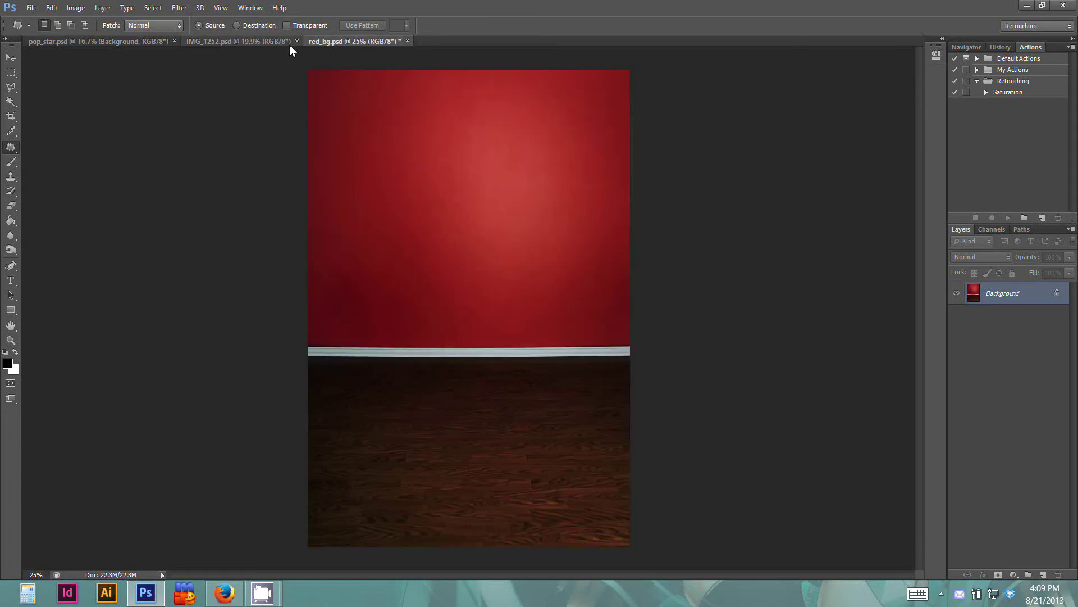
pyautogui.click(274, 40)
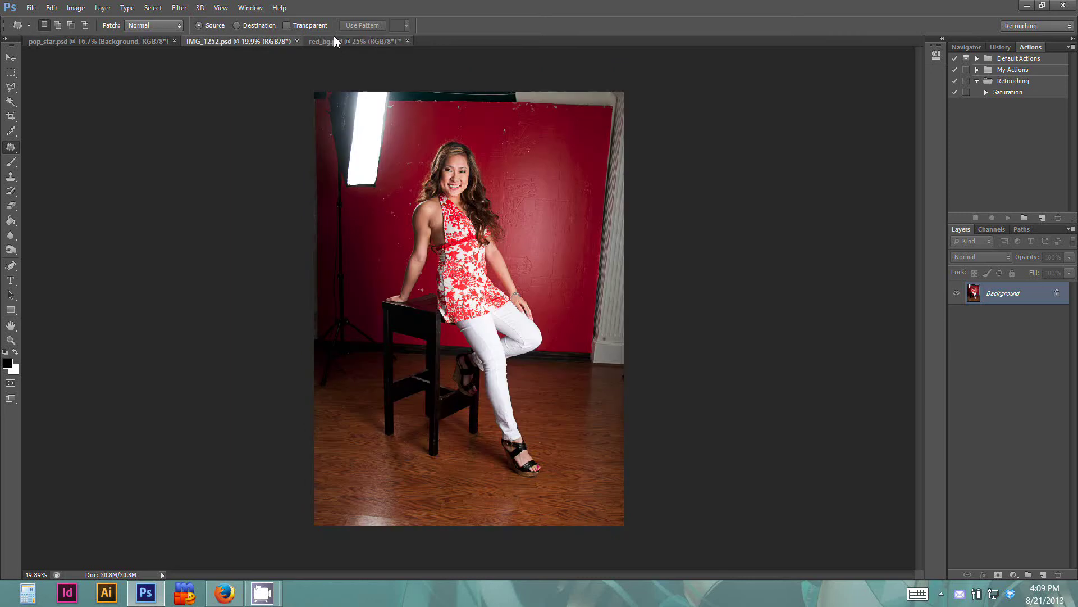
# Select the whole red wall above the white baseboard in red_bg.psd with the Rectangular Marquee and copy it.
pyautogui.click(333, 44)
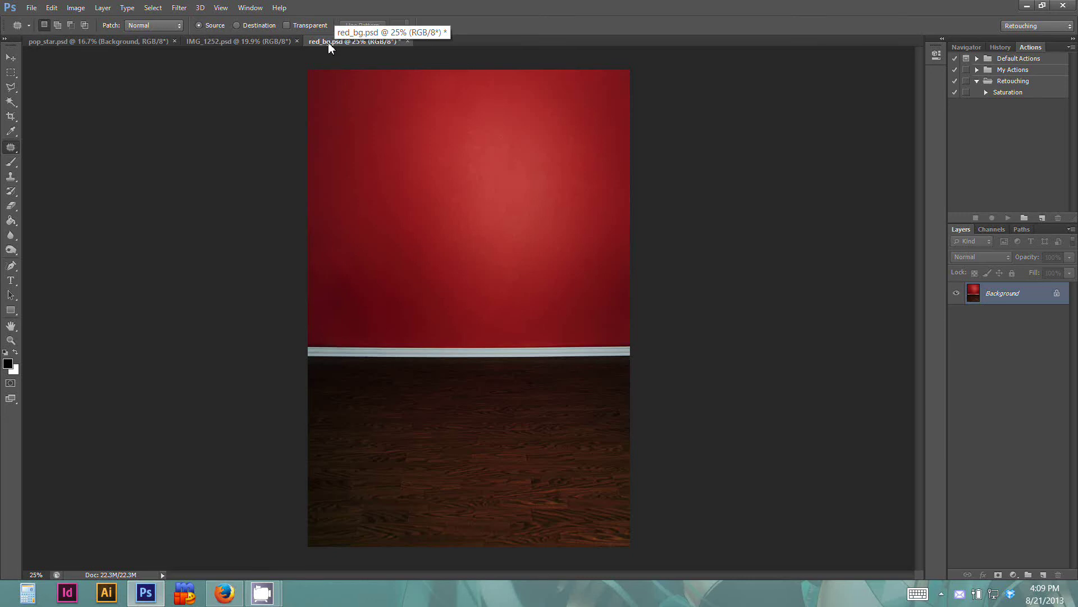
pyautogui.click(10, 73)
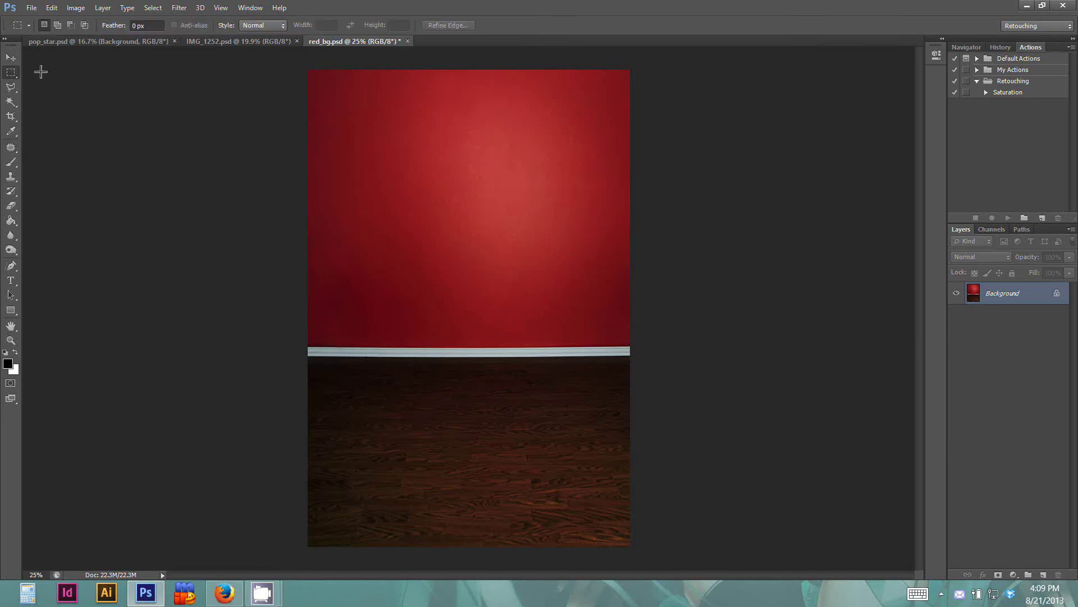
pyautogui.moveTo(297, 64); pyautogui.dragTo(675, 345)
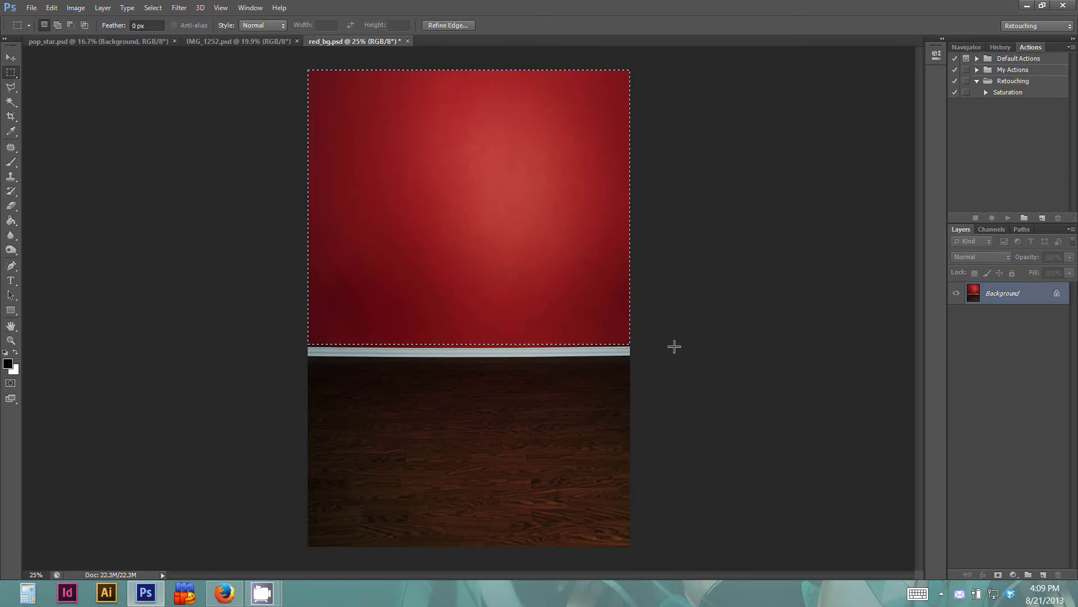
pyautogui.click(51, 7)
pyautogui.click(64, 102)
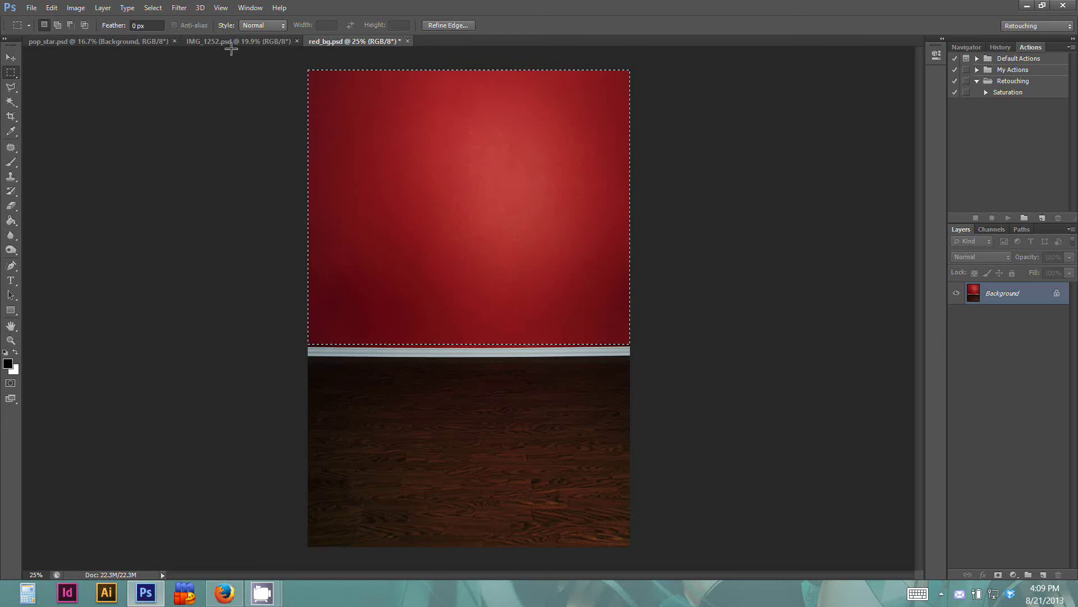
# Paste the copied wall into IMG_1252.psd and align it with the photo's upper-left corner.
pyautogui.click(230, 45)
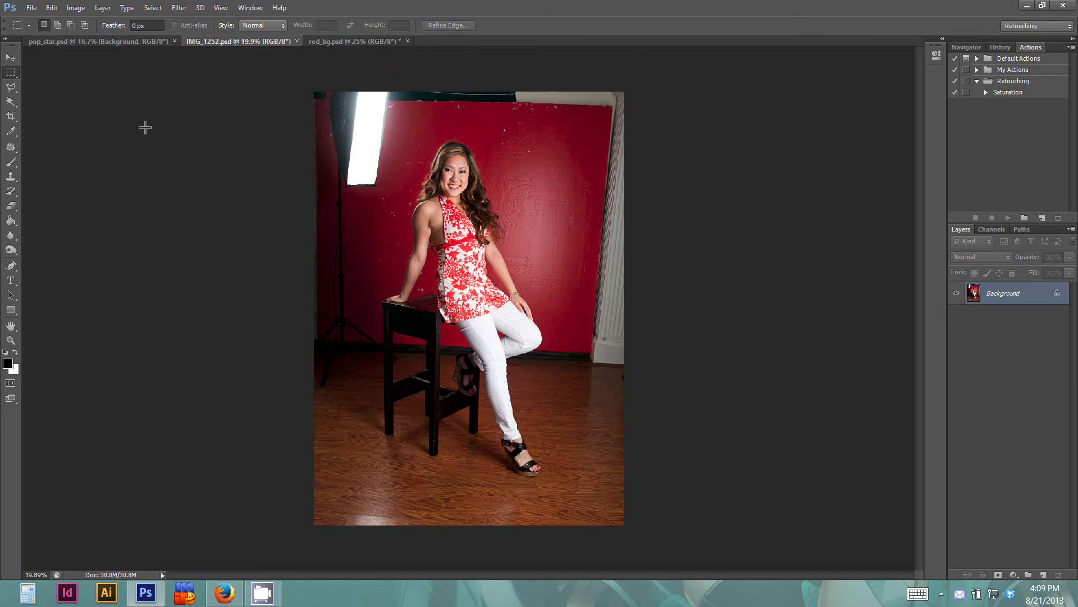
pyautogui.click(51, 8)
pyautogui.click(77, 130)
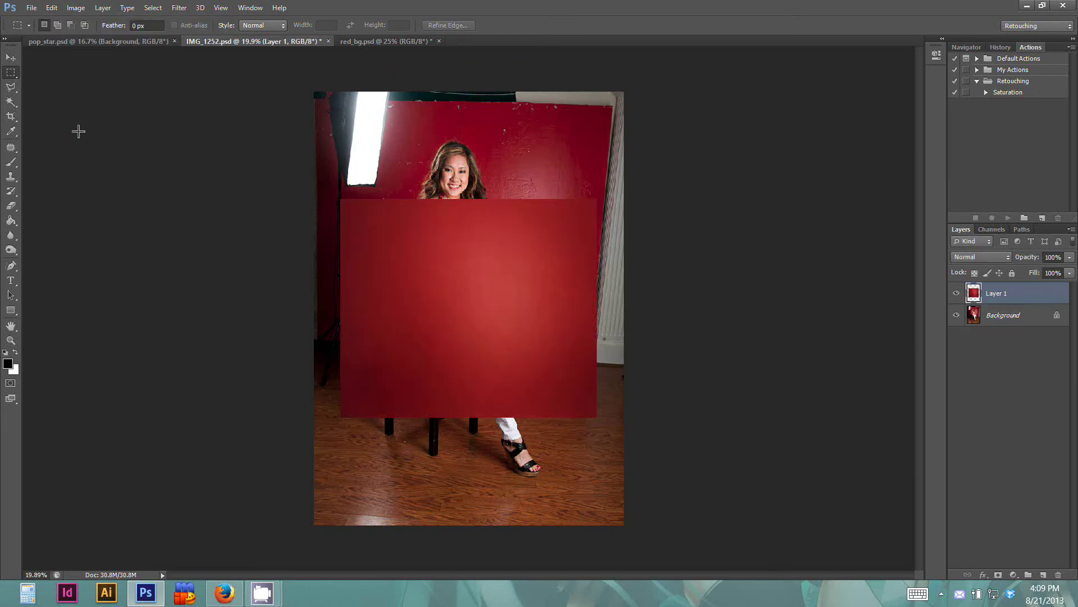
pyautogui.press('v')
pyautogui.moveTo(481, 272); pyautogui.dragTo(454, 168)
# Scale the pasted wall to about 120.69% width and 119.53% height so it spans the photo's width down to the floor line.
pyautogui.click(56, 9)
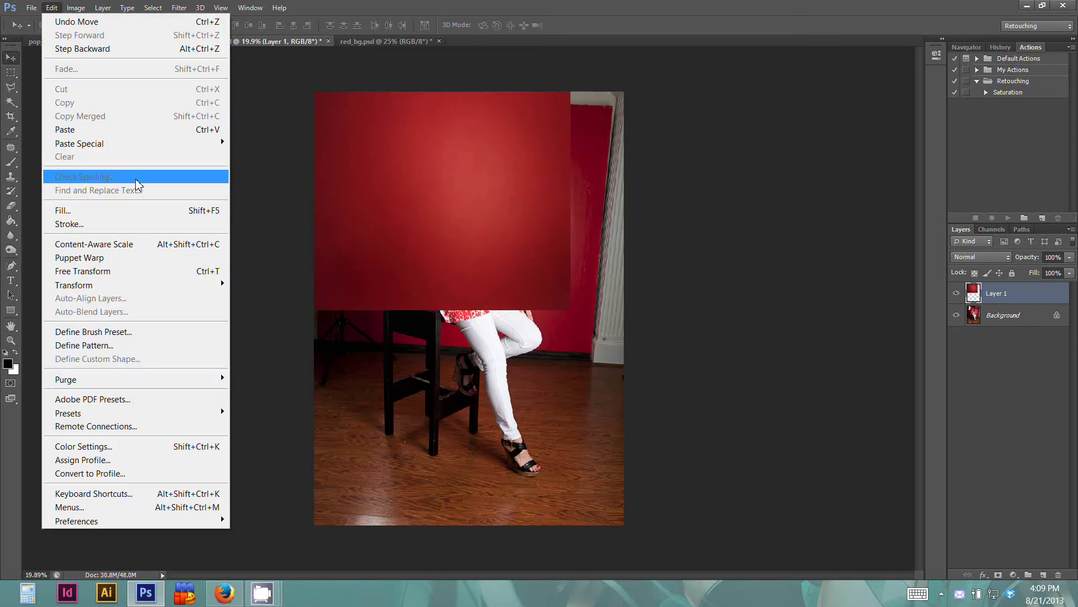
pyautogui.moveTo(170, 291)
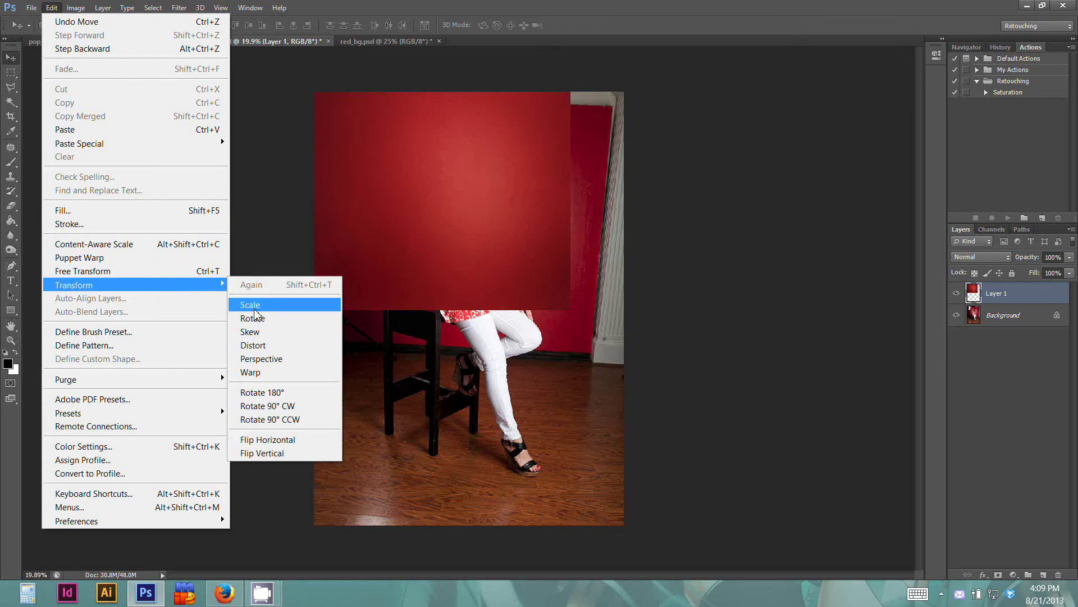
pyautogui.click(253, 306)
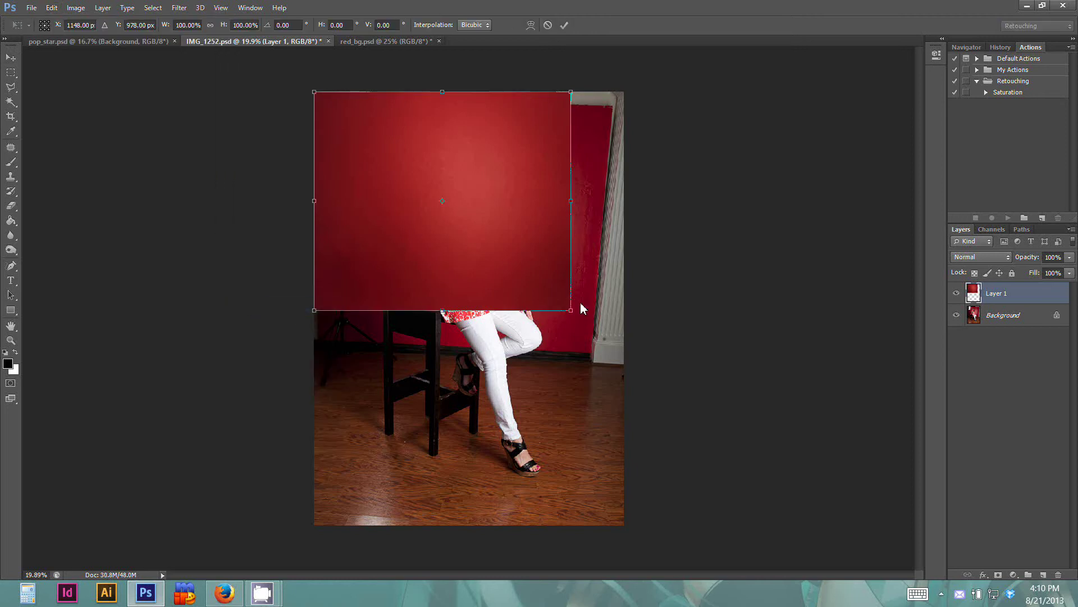
pyautogui.moveTo(573, 312); pyautogui.dragTo(624, 354)
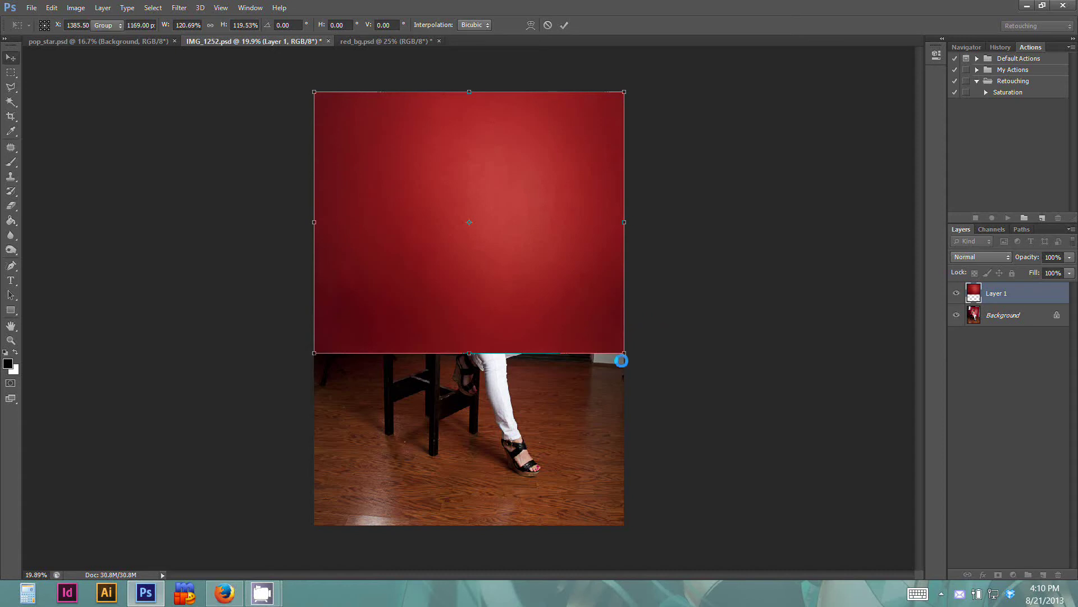
pyautogui.press('Return')
# Duplicate the Background layer twice and move Background copy 2 above the pasted wall layer.
pyautogui.click(966, 316)
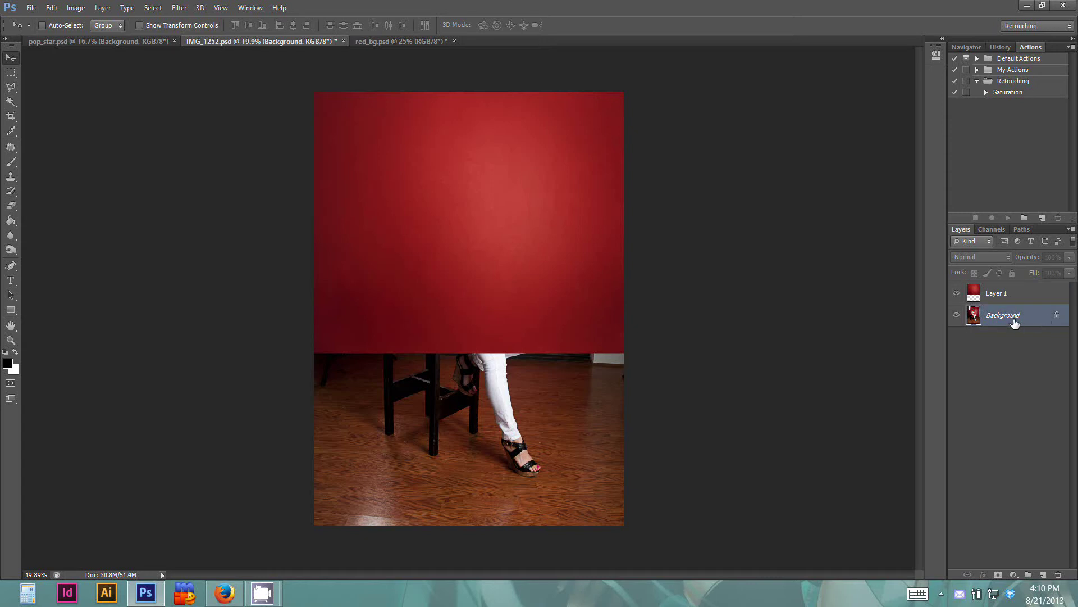
pyautogui.moveTo(1028, 318); pyautogui.dragTo(1044, 575)
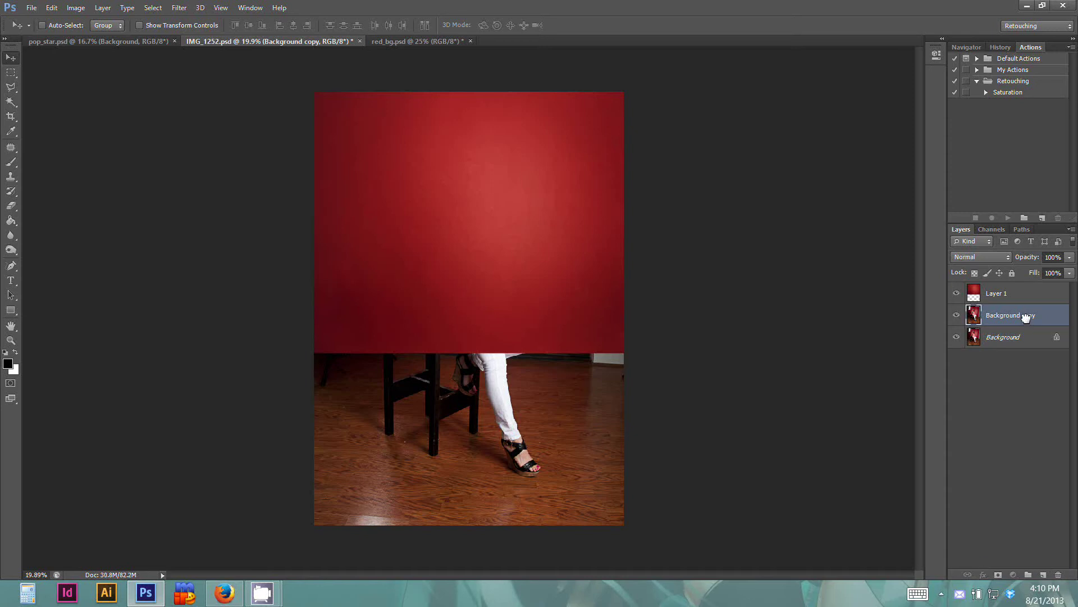
pyautogui.moveTo(1027, 318); pyautogui.dragTo(1043, 575)
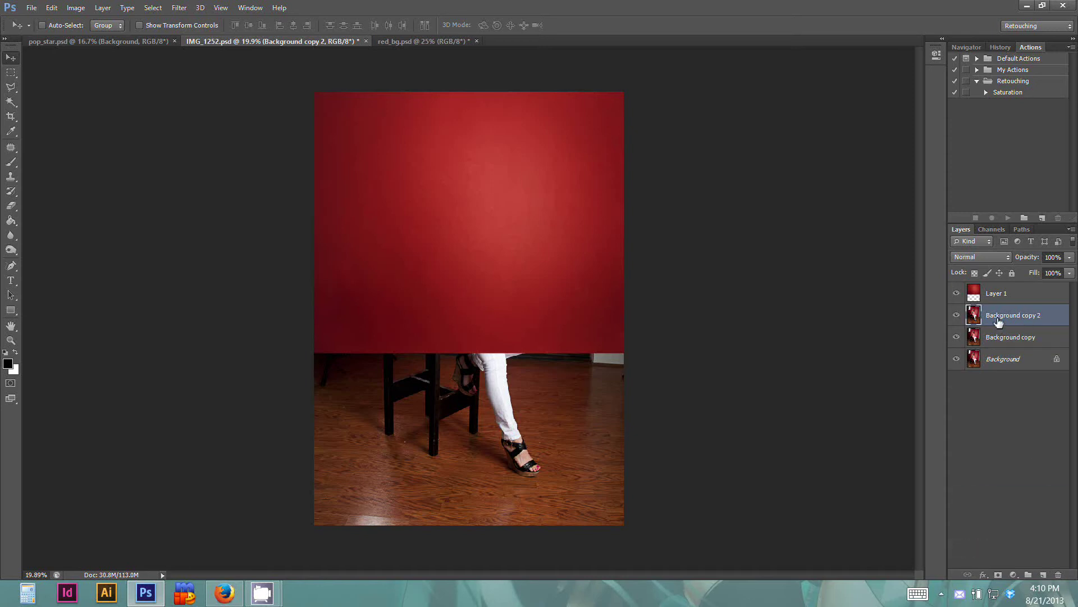
pyautogui.moveTo(998, 321); pyautogui.dragTo(1005, 286)
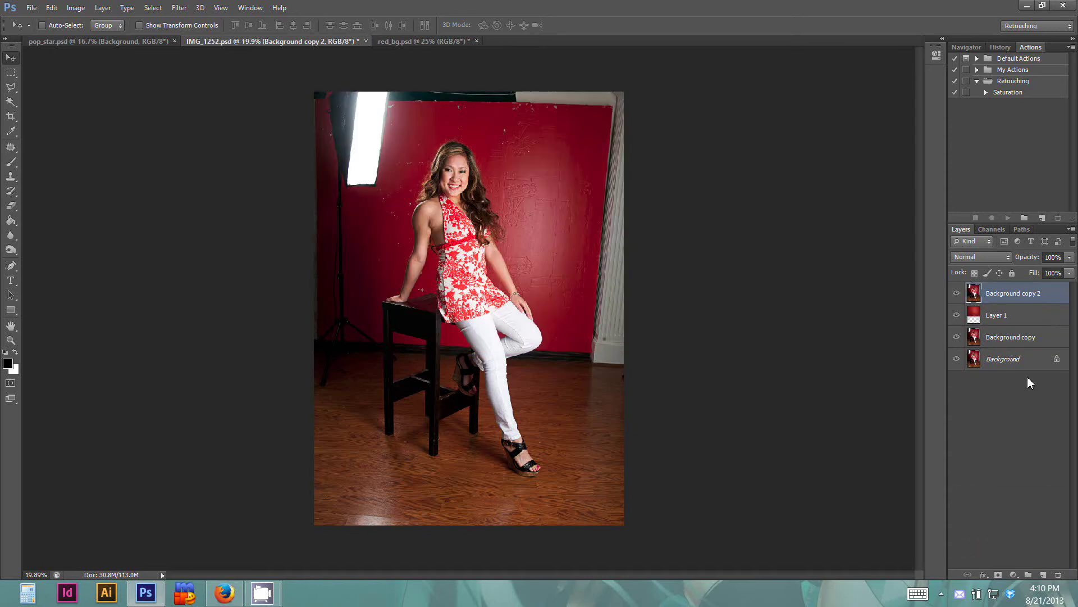
# Make Background copy 2 the active layer and activate the Polygonal Lasso tool.
pyautogui.click(996, 316)
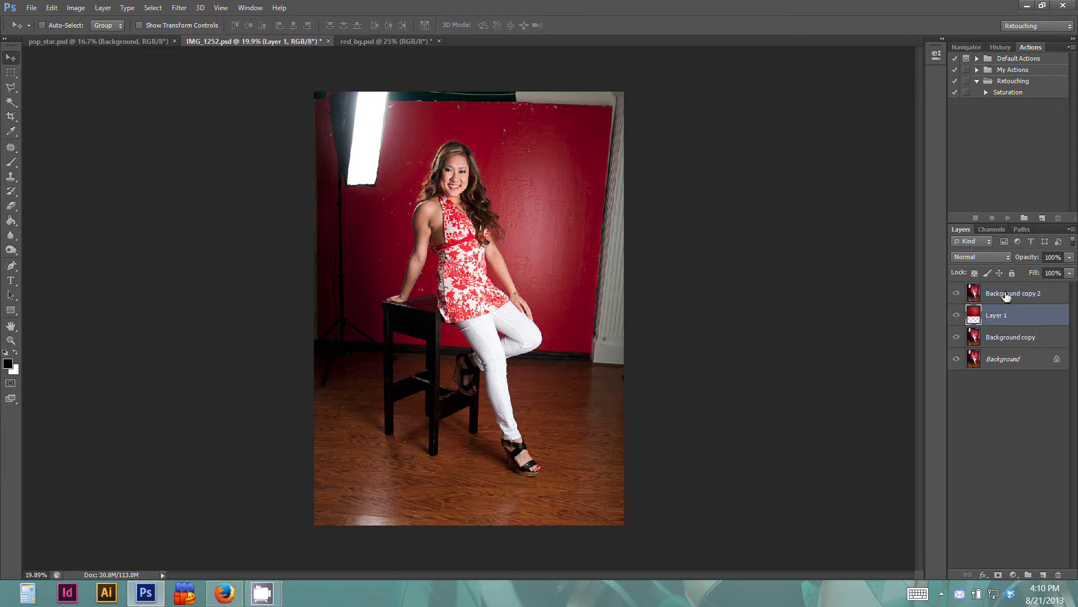
pyautogui.click(1006, 295)
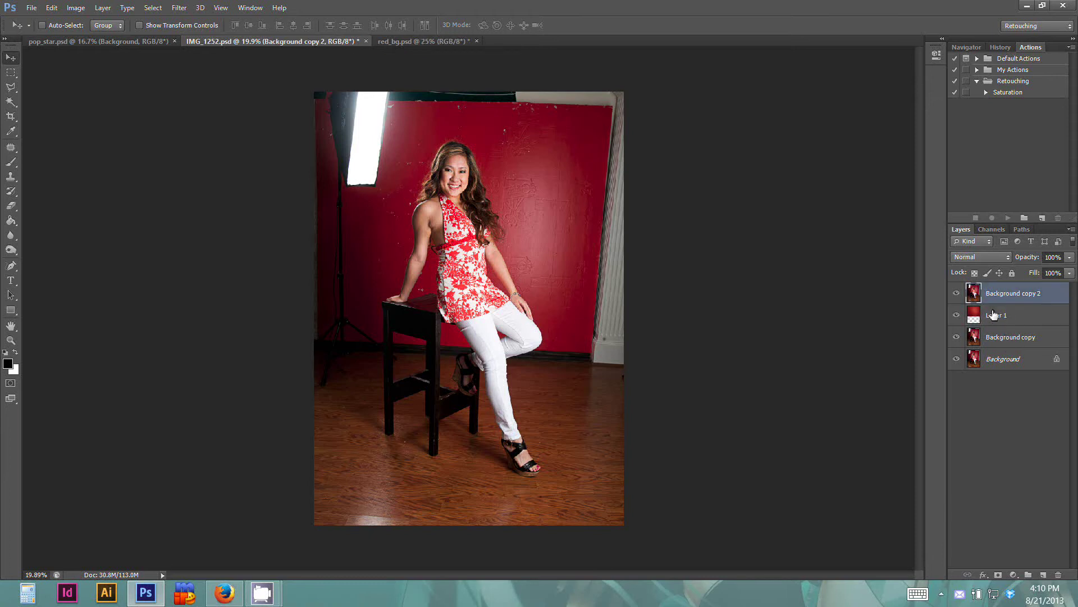
pyautogui.click(11, 87)
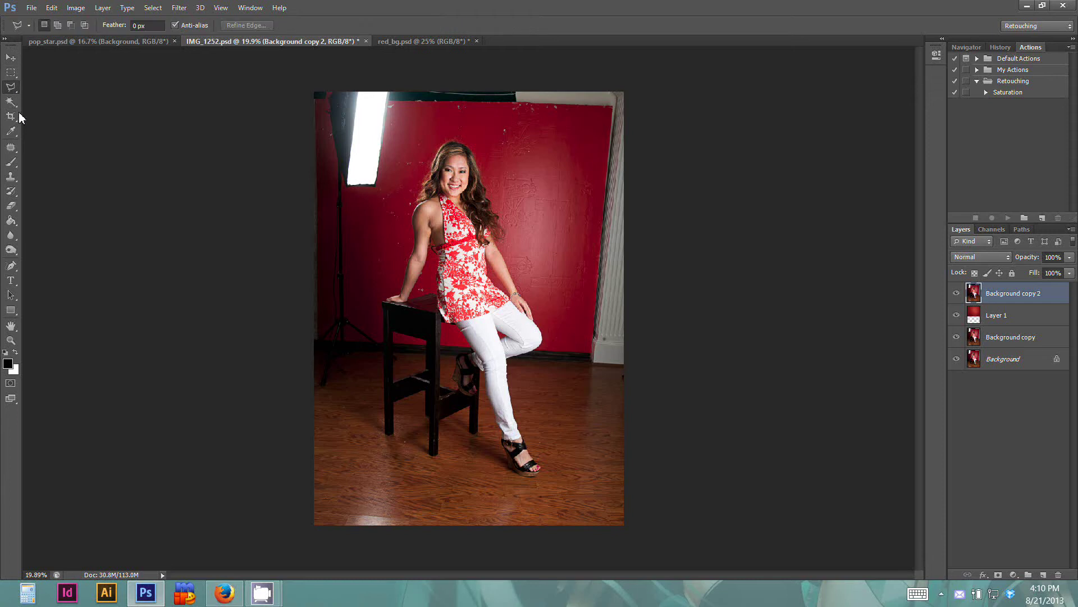
pyautogui.click(12, 88)
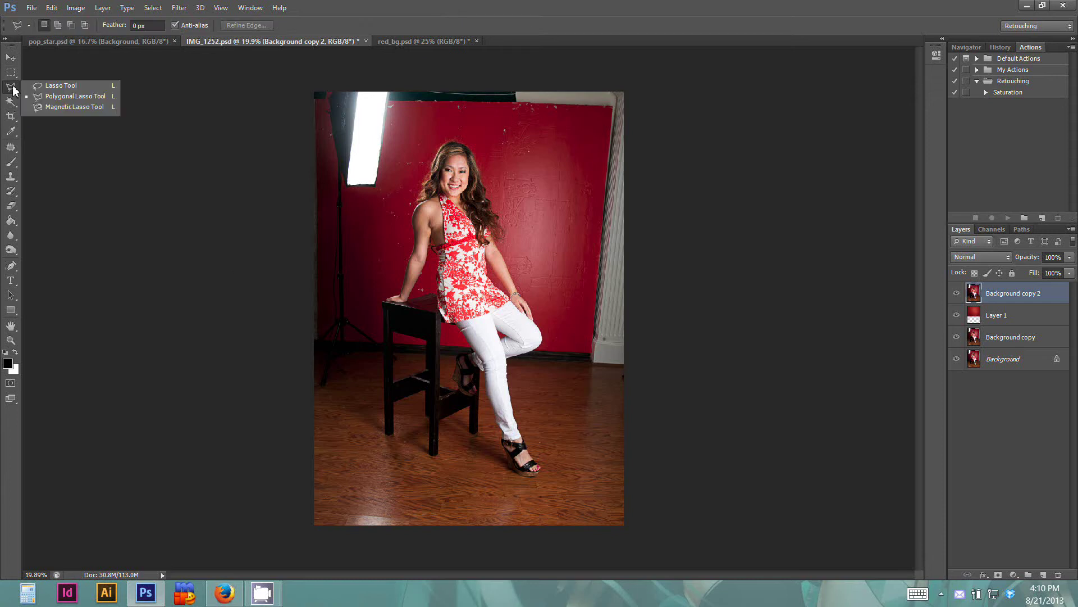
pyautogui.click(47, 97)
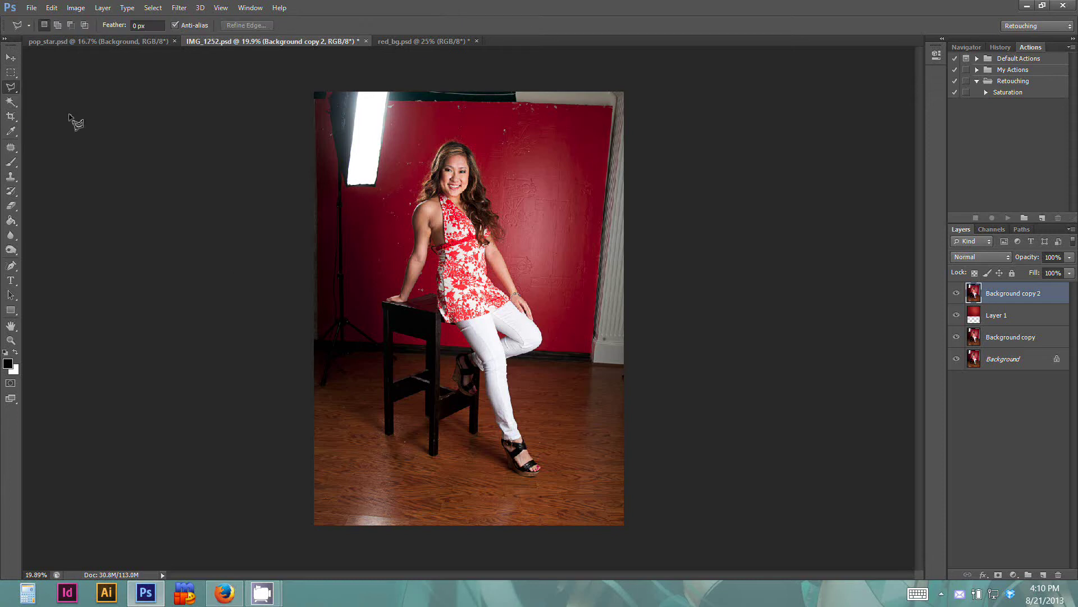
pyautogui.click(315, 340)
pyautogui.click(638, 355)
pyautogui.click(652, 536)
pyautogui.click(288, 544)
pyautogui.click(278, 461)
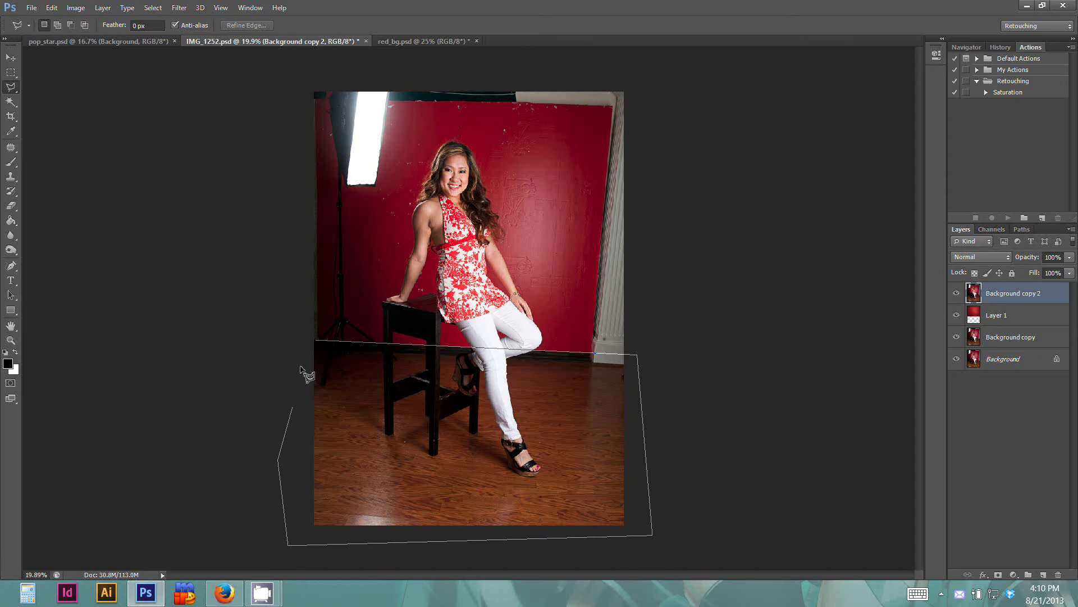
pyautogui.click(316, 343)
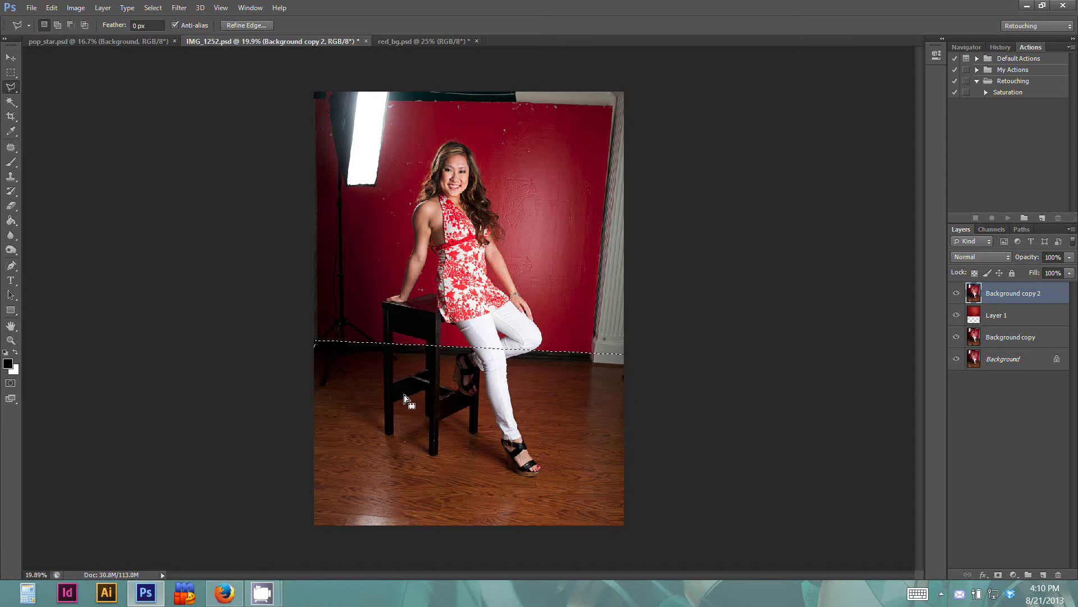
pyautogui.hotkey('ctrl', 'd')
pyautogui.click(312, 342)
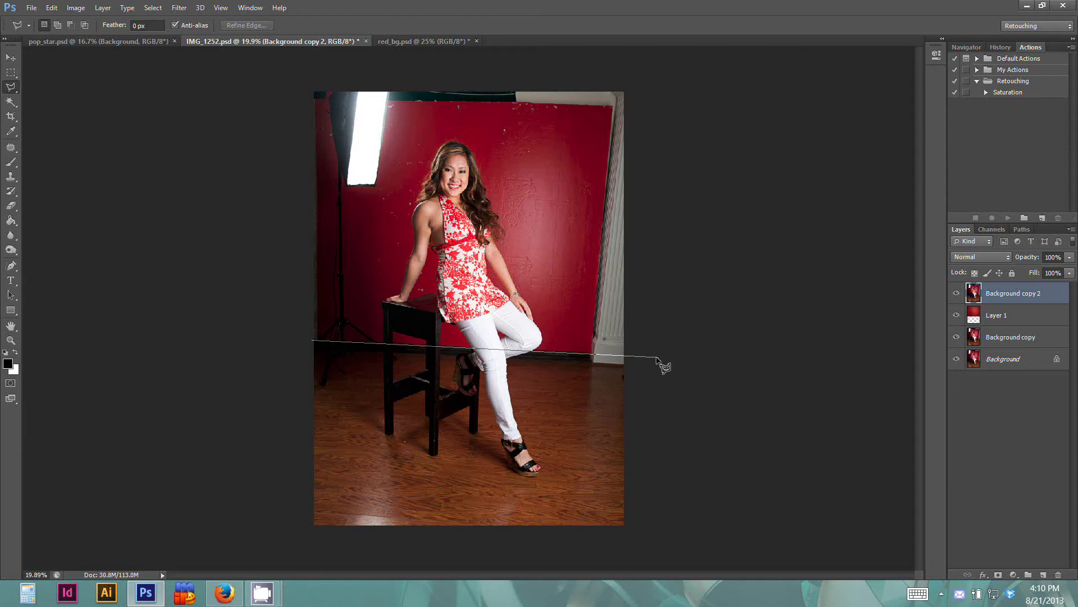
pyautogui.press('Escape')
# Outline the floor area below the slanted wall edge with the Polygonal Lasso, delete that area from Layer 1 and deselect.
pyautogui.click(314, 340)
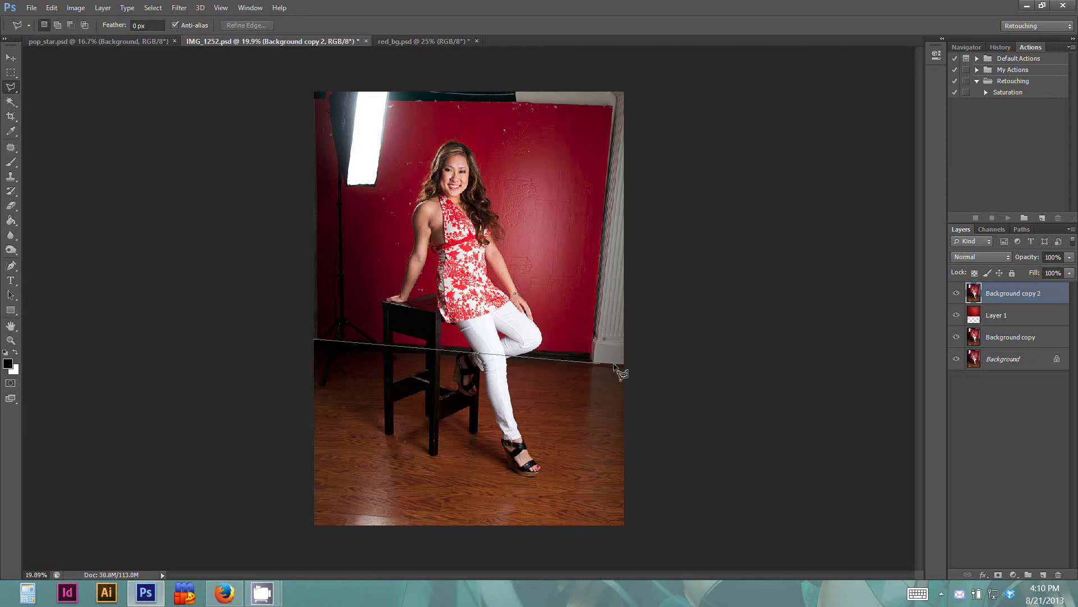
pyautogui.click(642, 355)
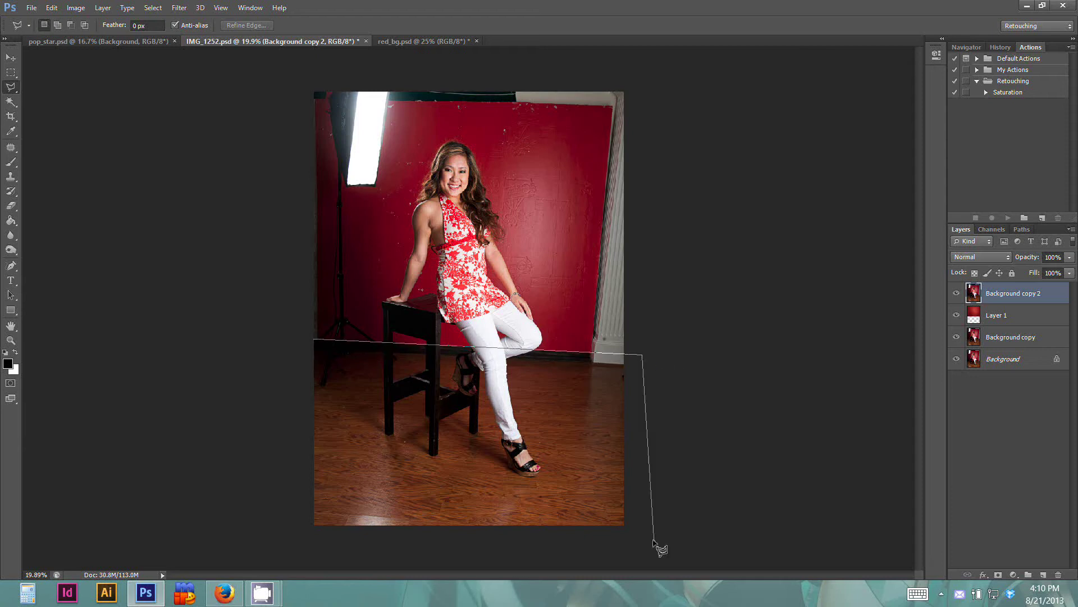
pyautogui.click(652, 537)
pyautogui.click(268, 543)
pyautogui.click(279, 410)
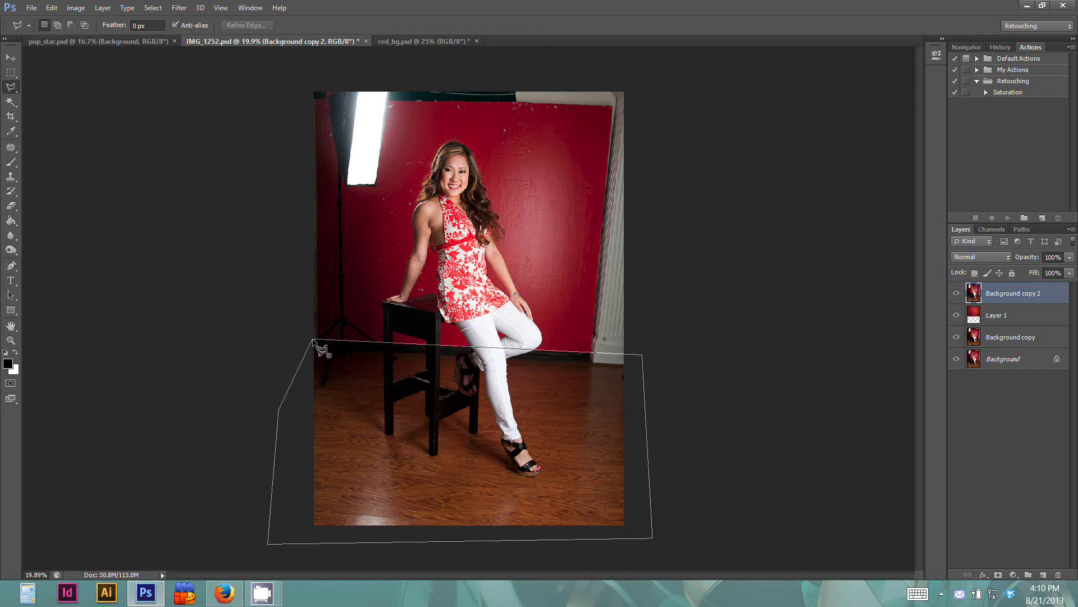
pyautogui.click(314, 341)
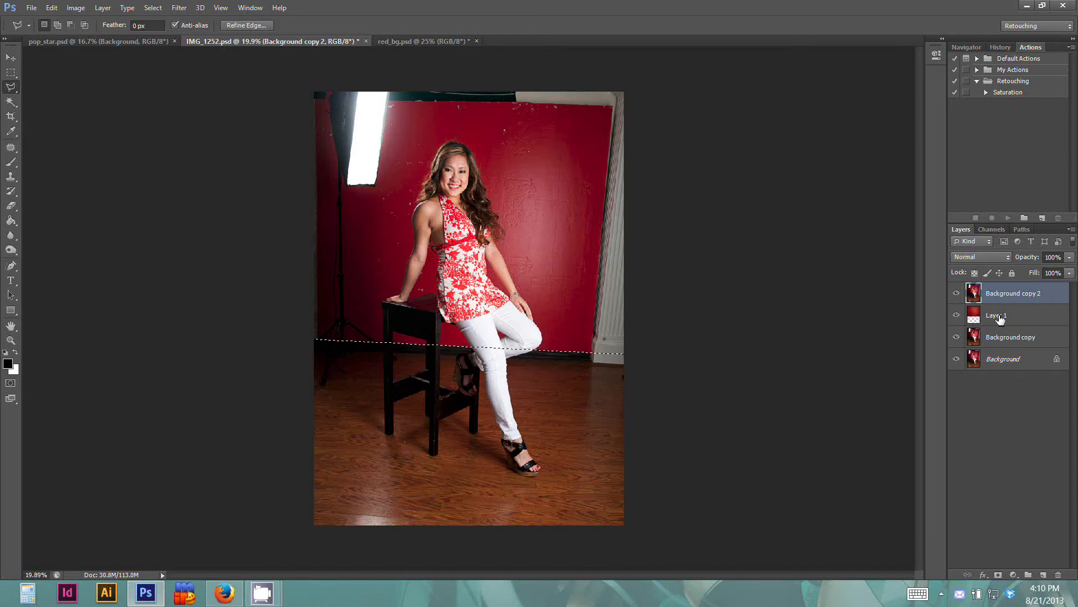
pyautogui.click(1001, 317)
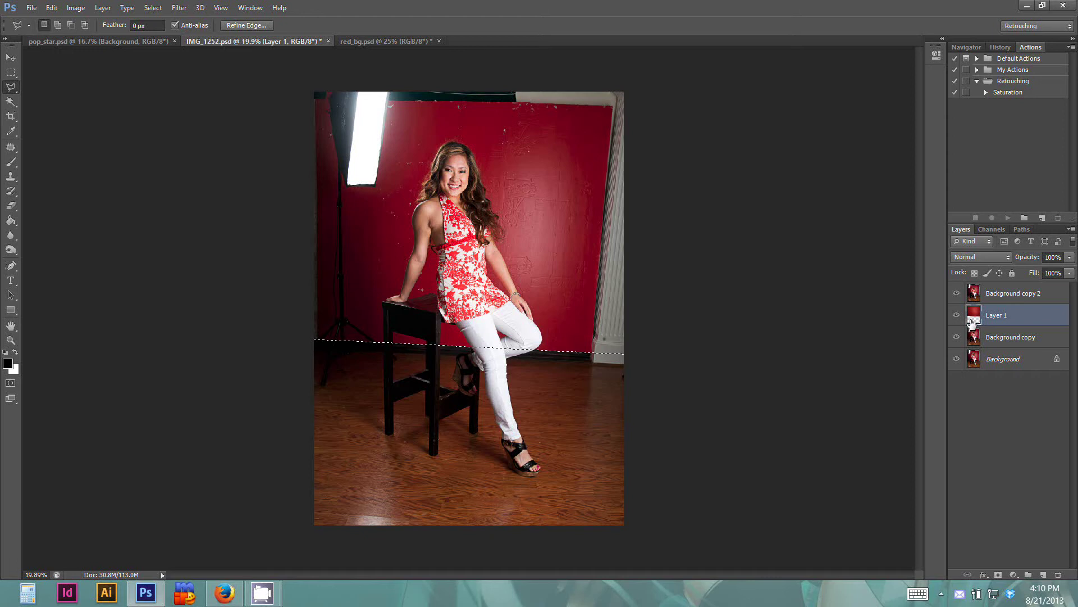
pyautogui.hotkey('ctrl', 'd')
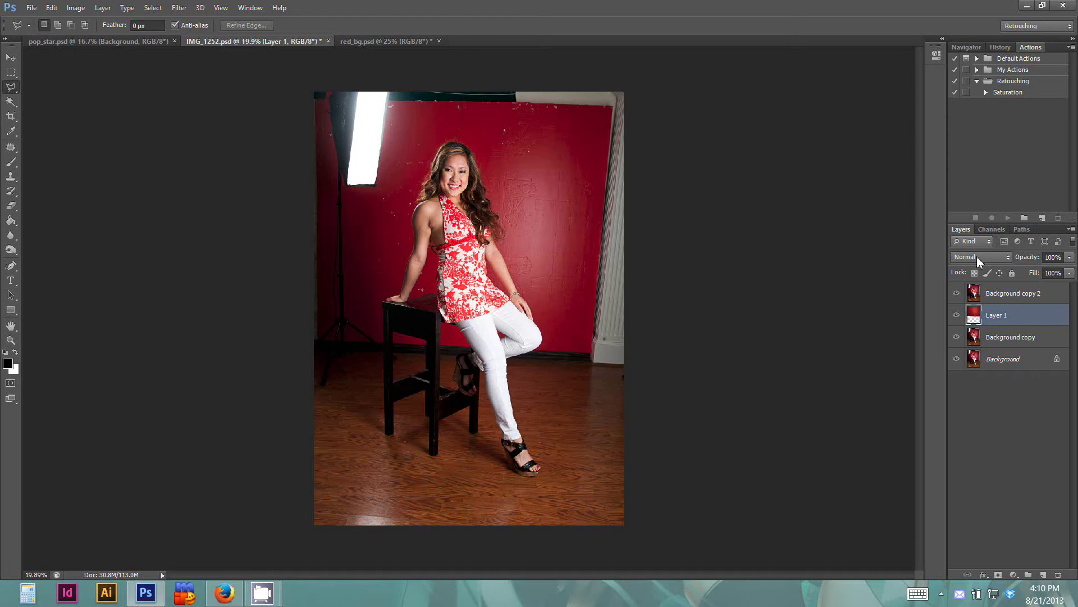
# Check the trimmed wall beneath the top photo copy and rename Layer 1 as "clean background".
pyautogui.click(957, 293)
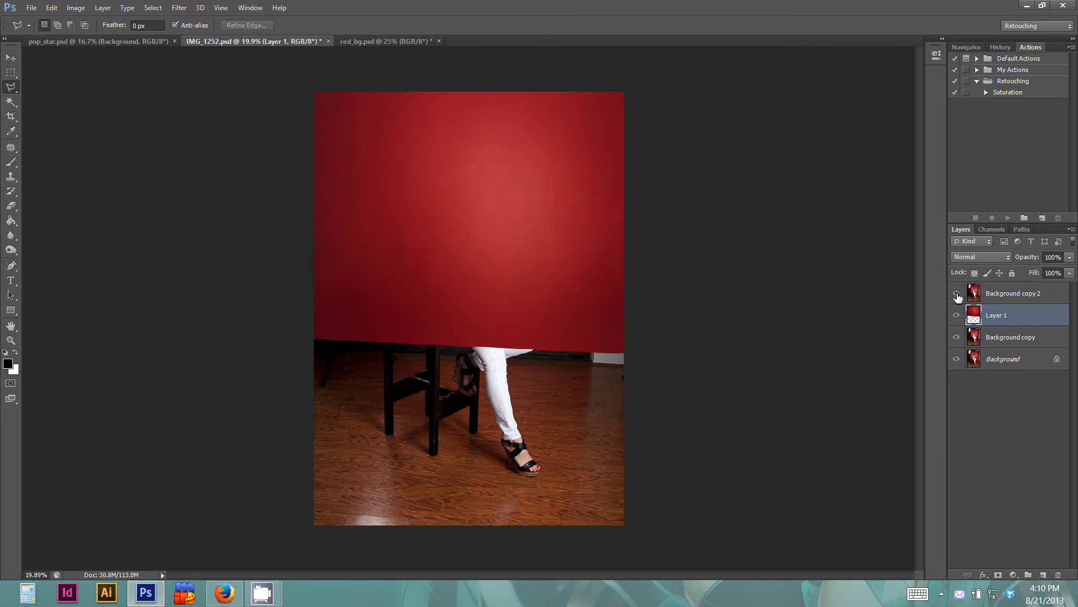
pyautogui.click(957, 294)
pyautogui.click(956, 296)
pyautogui.click(956, 293)
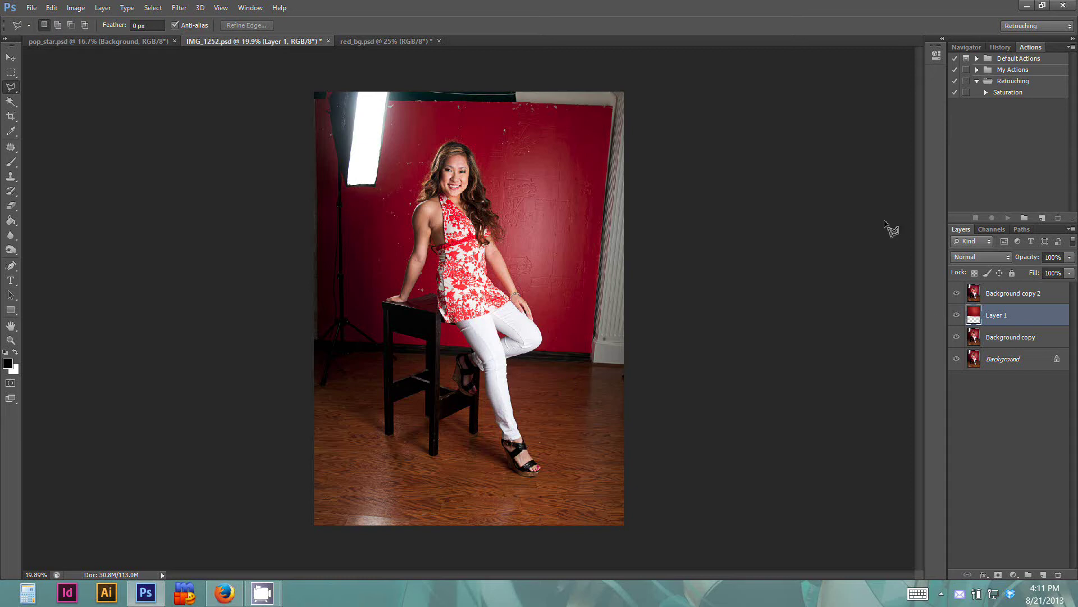
pyautogui.doubleClick(1002, 317)
pyautogui.press('Return')
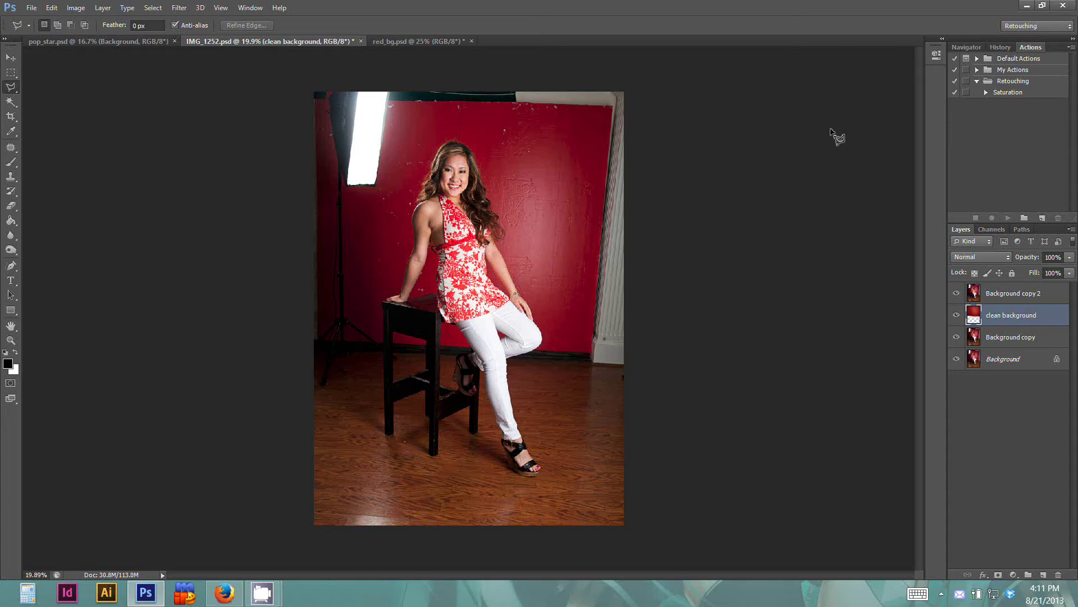
# On Background copy 2, start a Polygonal Lasso outline from the photo's left edge along the wall base and up the stool's side.
pyautogui.click(1013, 298)
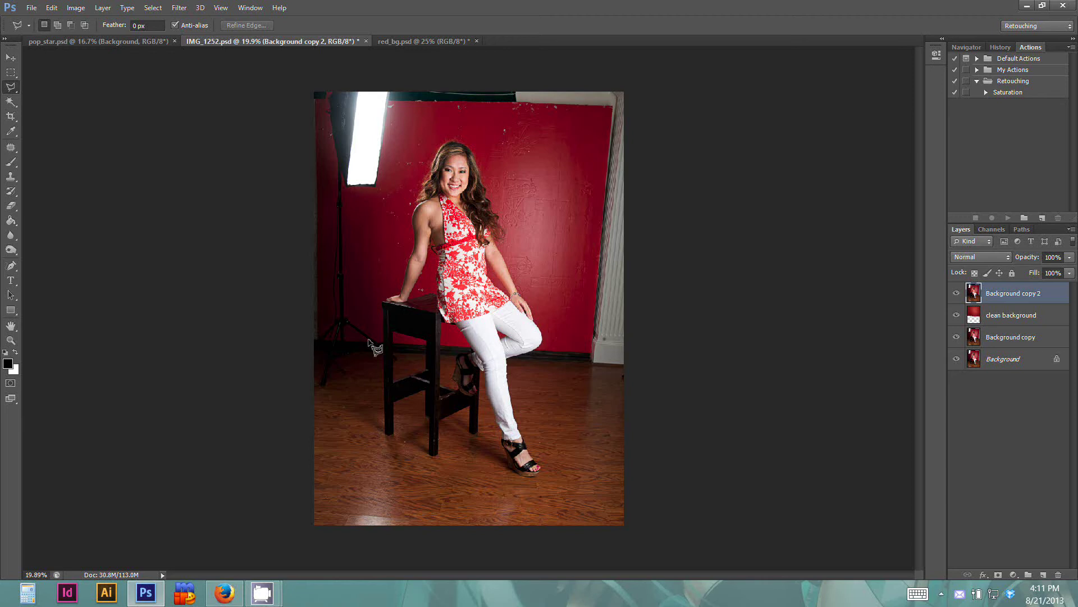
pyautogui.scroll(5, 373, 375)
pyautogui.scroll(4, 373, 375)
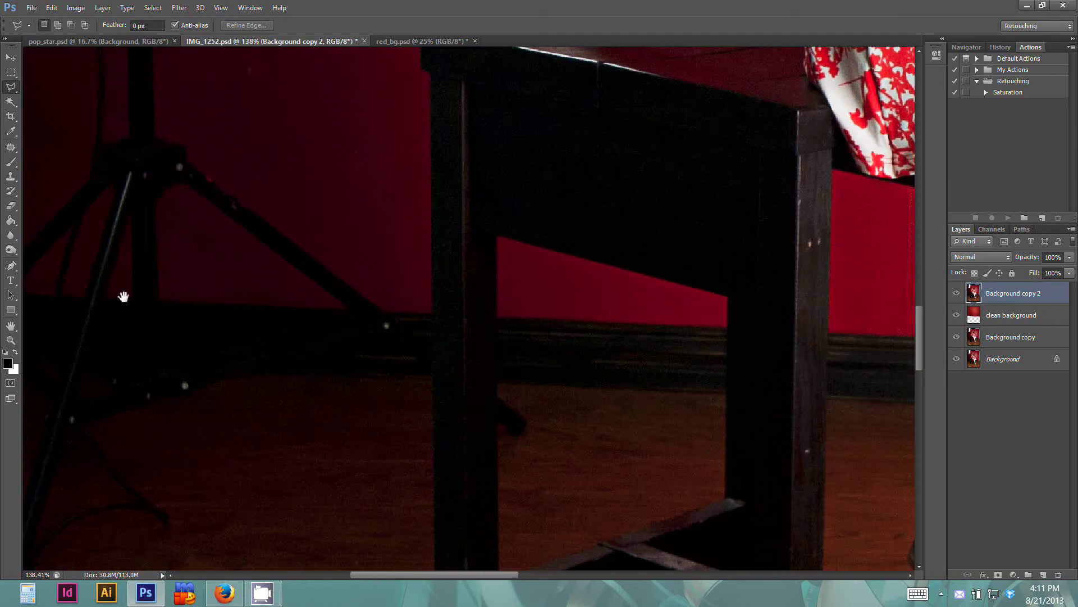
pyautogui.moveTo(120, 296); pyautogui.dragTo(393, 361)
pyautogui.click(310, 364)
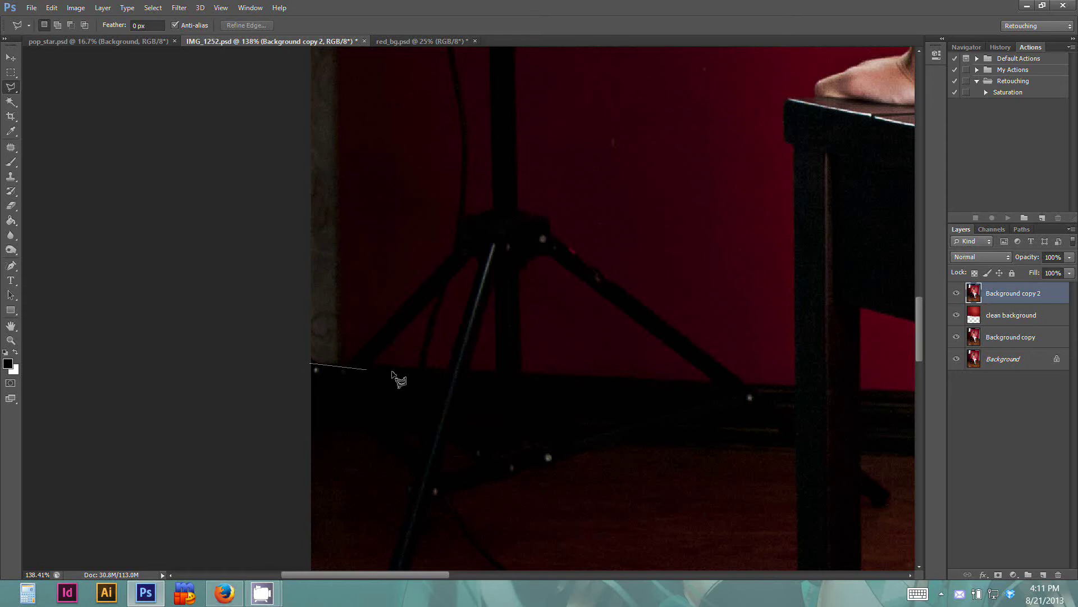
pyautogui.click(793, 384)
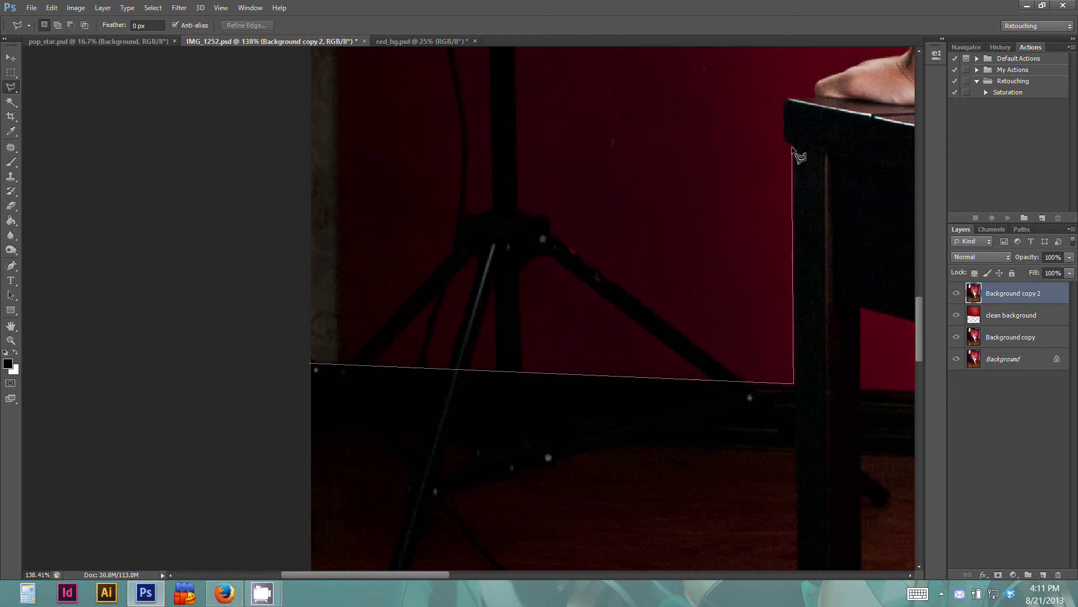
pyautogui.moveTo(789, 134)
pyautogui.mouseDown()
pyautogui.moveTo(789, 467)
pyautogui.moveTo(471, 465)
pyautogui.mouseUp()
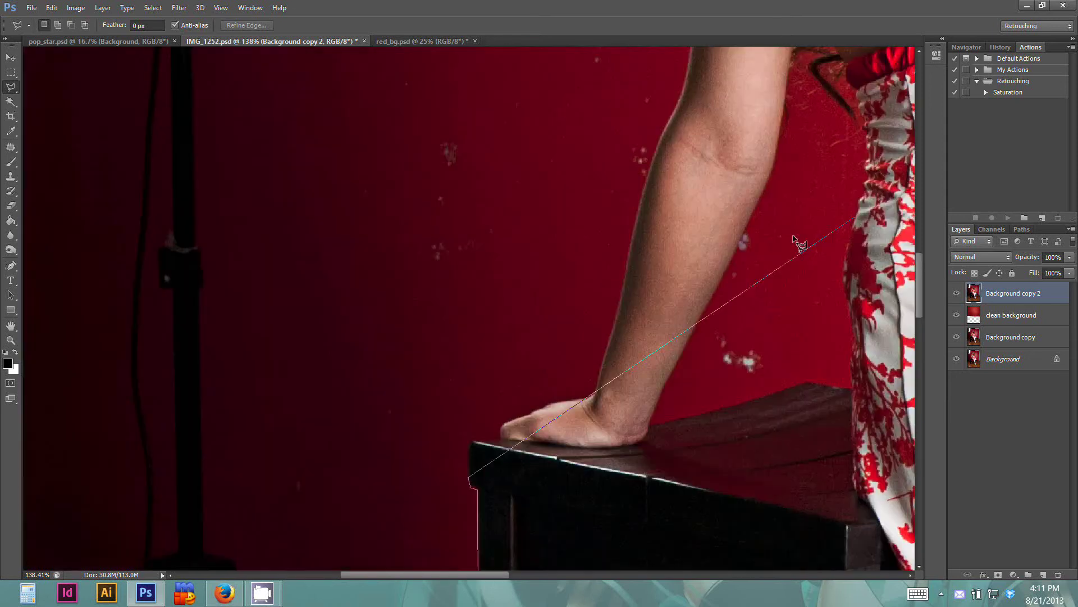
# Continue the lasso outline over the stool's corner, around the resting hand and up the outer forearm.
pyautogui.click(472, 443)
pyautogui.click(498, 435)
pyautogui.click(500, 424)
pyautogui.click(556, 398)
pyautogui.click(580, 398)
pyautogui.click(591, 392)
pyautogui.click(596, 386)
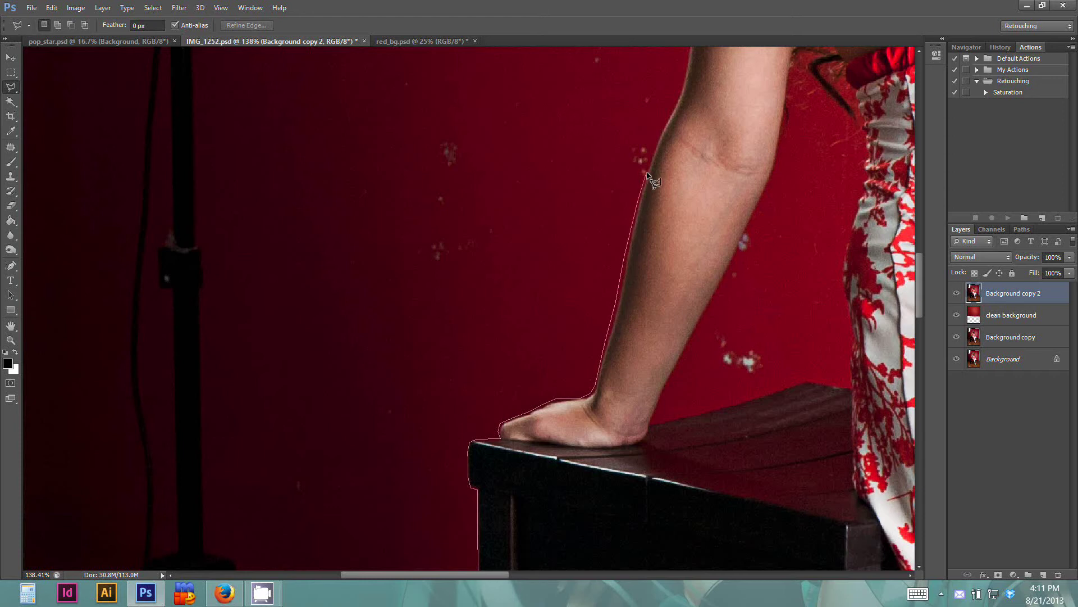
pyautogui.click(661, 130)
# Extend the lasso outline up the outer edge of the upper arm and around the shoulder.
pyautogui.scroll(3, 680, 55)
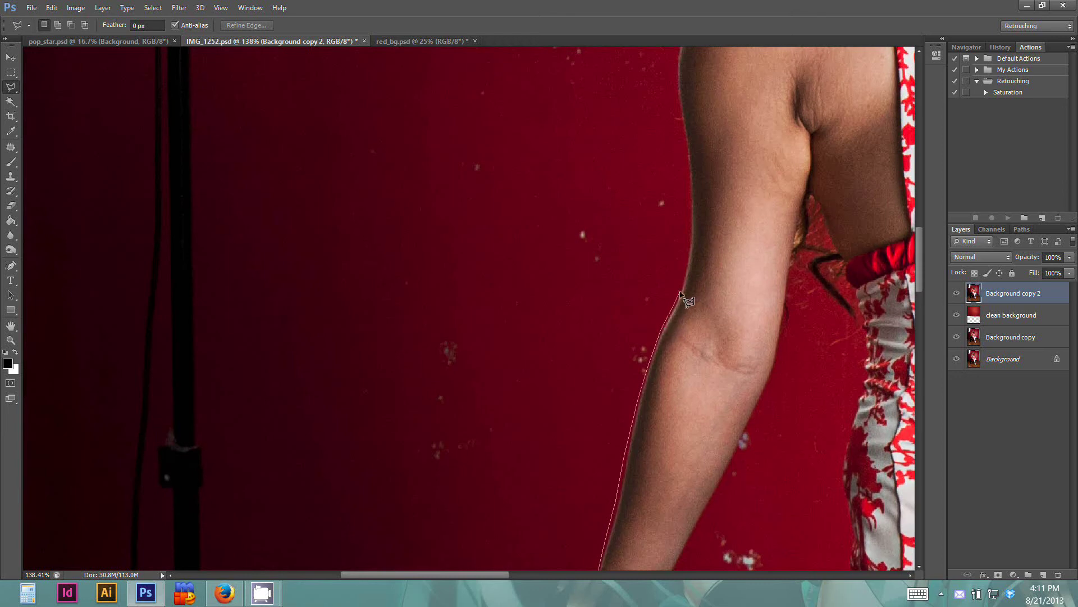
pyautogui.click(688, 251)
pyautogui.click(690, 203)
pyautogui.click(688, 169)
pyautogui.click(687, 145)
pyautogui.click(680, 118)
pyautogui.scroll(3, 673, 67)
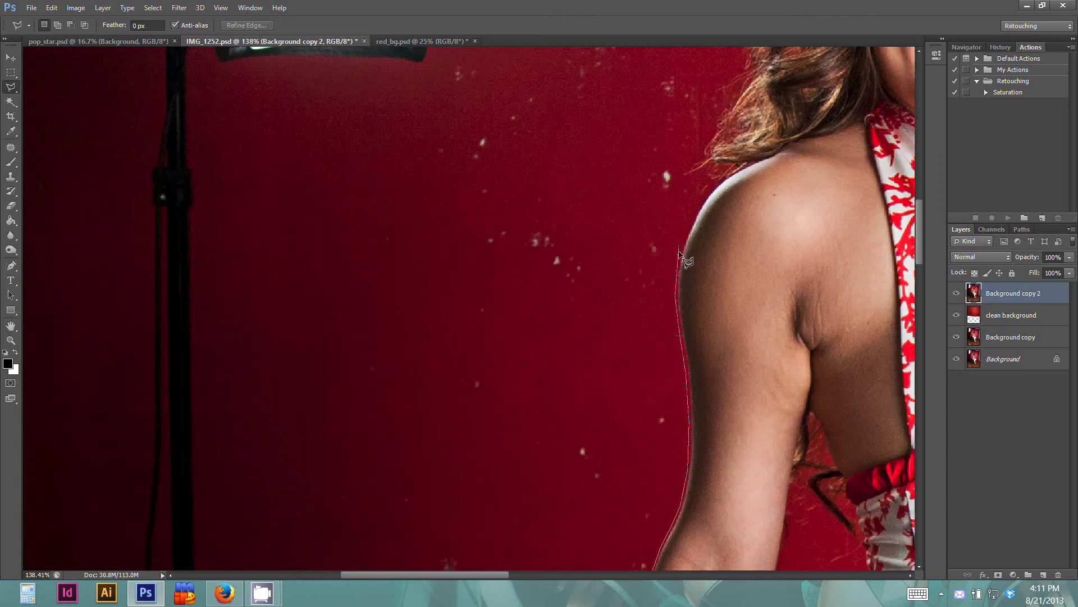
pyautogui.click(676, 263)
pyautogui.click(690, 220)
pyautogui.click(699, 203)
pyautogui.click(712, 186)
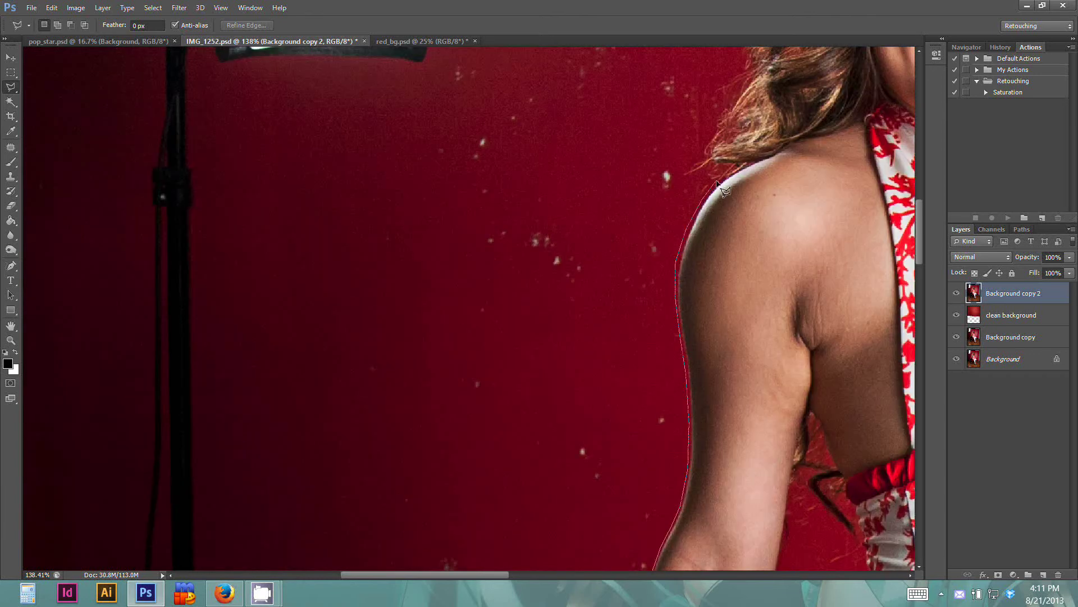
# Trace the lasso outline up the curls on the left side of the model's hair, from shoulder to eye level.
pyautogui.click(708, 154)
pyautogui.moveTo(736, 112); pyautogui.dragTo(741, 289)
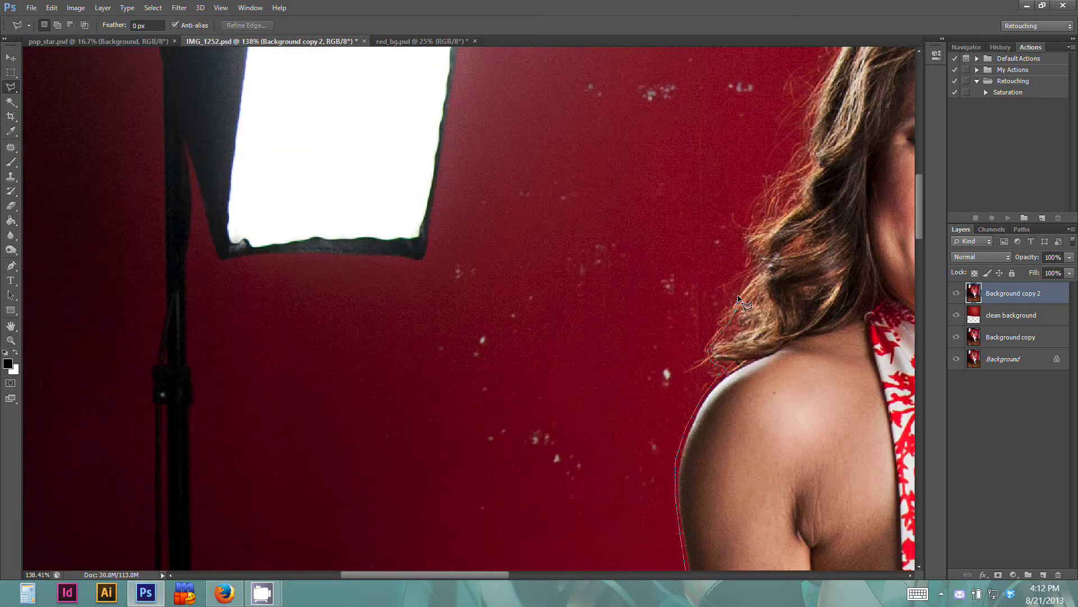
pyautogui.click(753, 271)
pyautogui.click(743, 233)
pyautogui.click(795, 199)
pyautogui.click(797, 178)
pyautogui.click(806, 168)
pyautogui.click(805, 152)
pyautogui.click(808, 138)
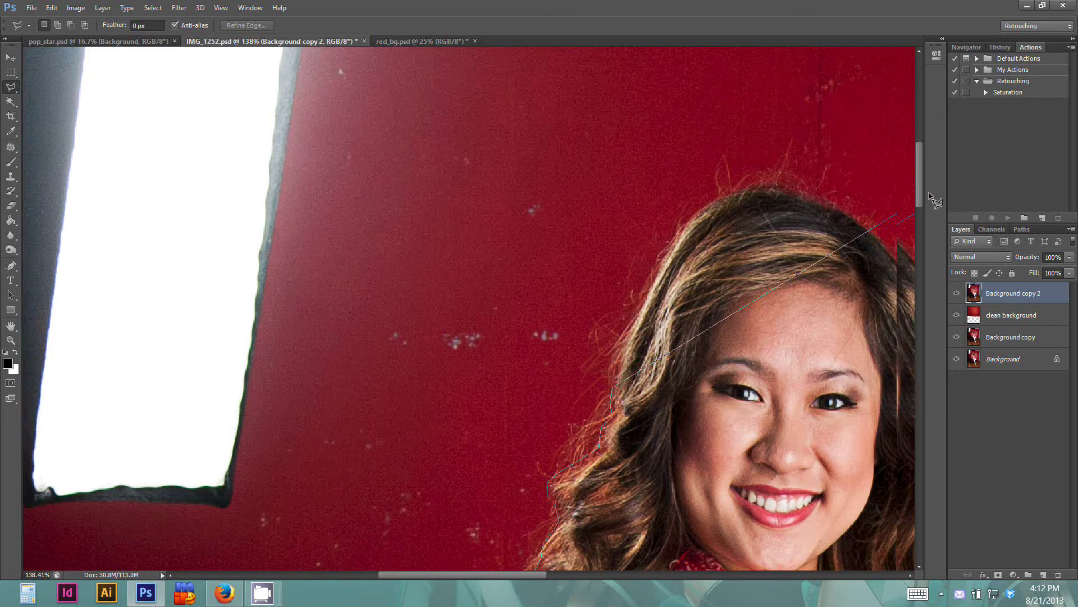
pyautogui.click(568, 365)
pyautogui.click(574, 341)
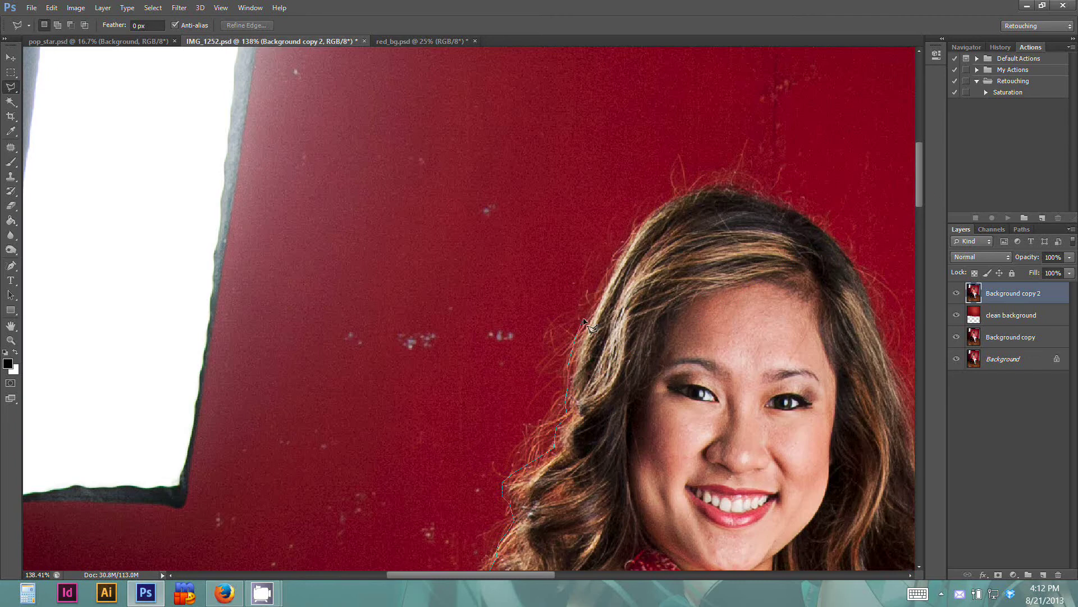
# Carry the lasso outline closely over the top of the head to the right side of the hair.
pyautogui.click(586, 317)
pyautogui.click(602, 291)
pyautogui.click(612, 270)
pyautogui.click(621, 250)
pyautogui.click(634, 231)
pyautogui.click(666, 202)
pyautogui.click(693, 187)
pyautogui.click(716, 181)
pyautogui.click(736, 182)
pyautogui.click(755, 188)
pyautogui.click(781, 195)
pyautogui.click(813, 213)
pyautogui.click(831, 234)
pyautogui.click(846, 244)
pyautogui.click(863, 277)
pyautogui.click(880, 314)
pyautogui.moveTo(939, 368)
# Trace the lasso outline down the right side of the hair to the curls beside the chest.
pyautogui.click(525, 343)
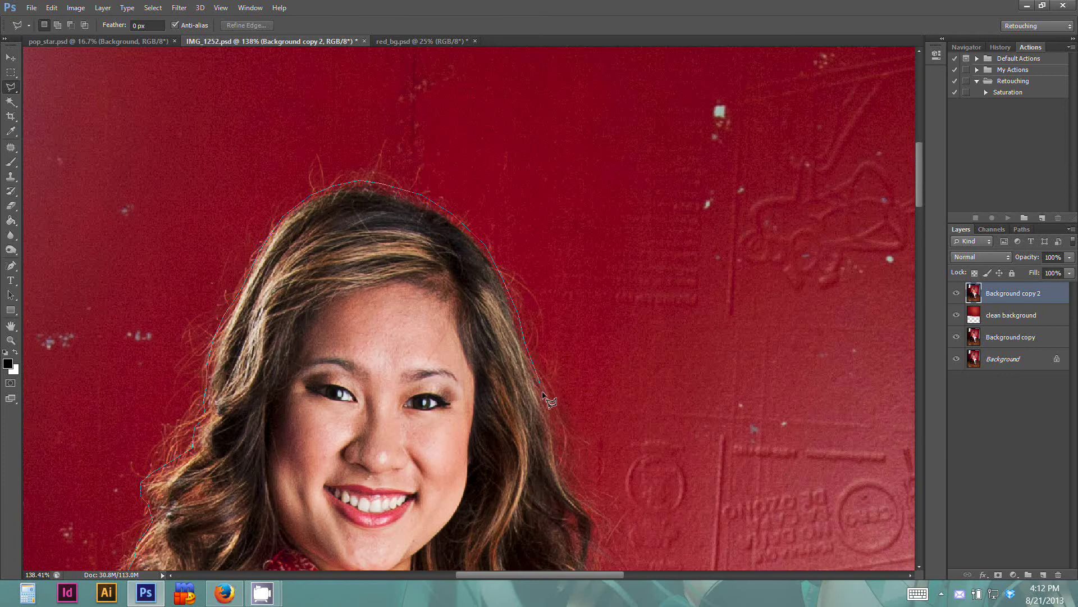
pyautogui.click(542, 392)
pyautogui.click(562, 467)
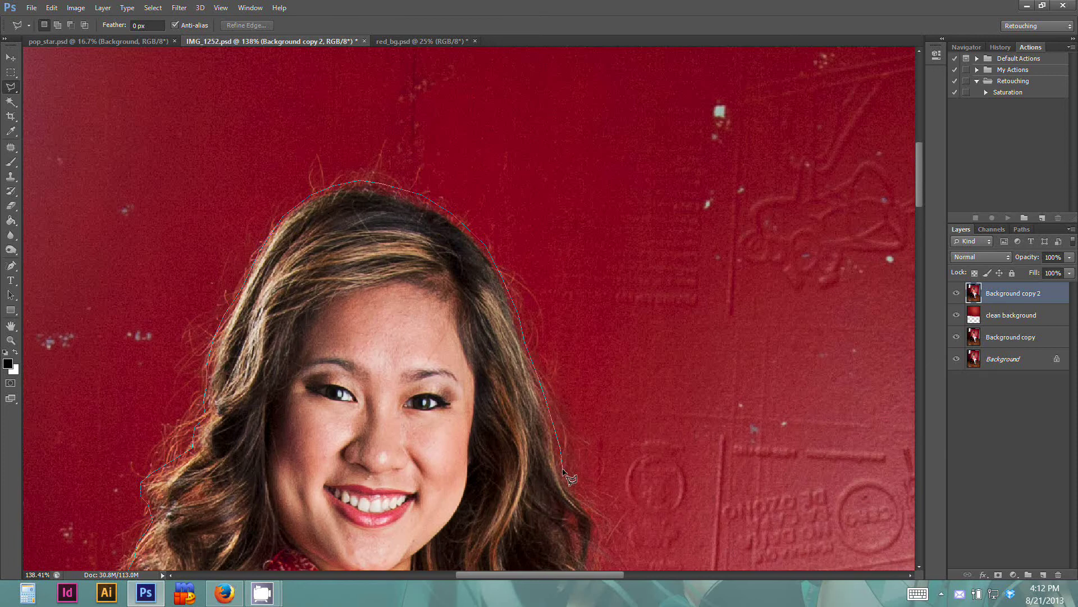
pyautogui.click(597, 515)
pyautogui.moveTo(601, 571)
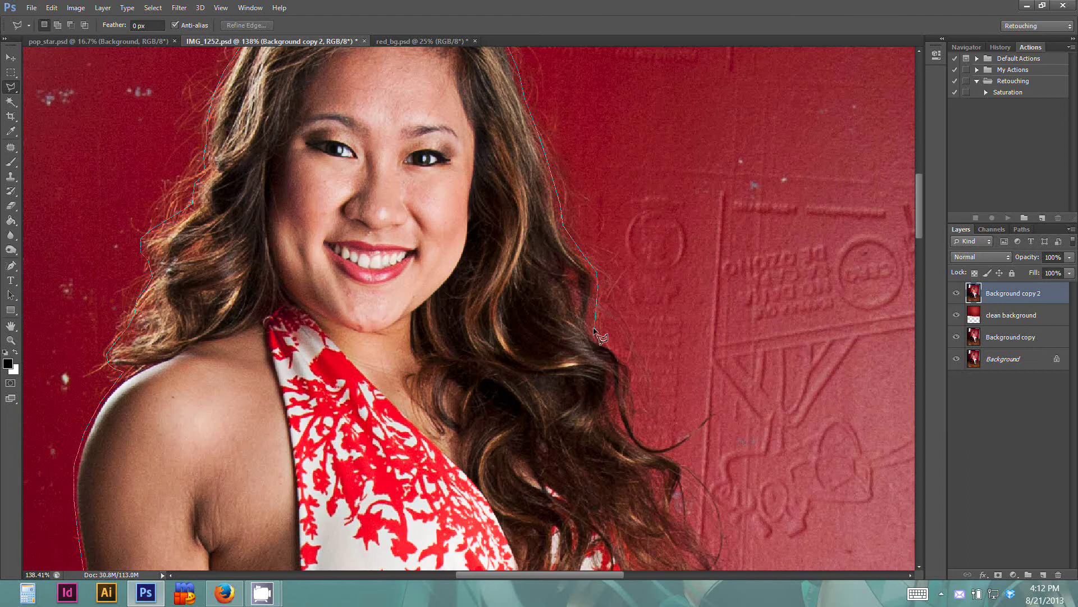
pyautogui.click(595, 326)
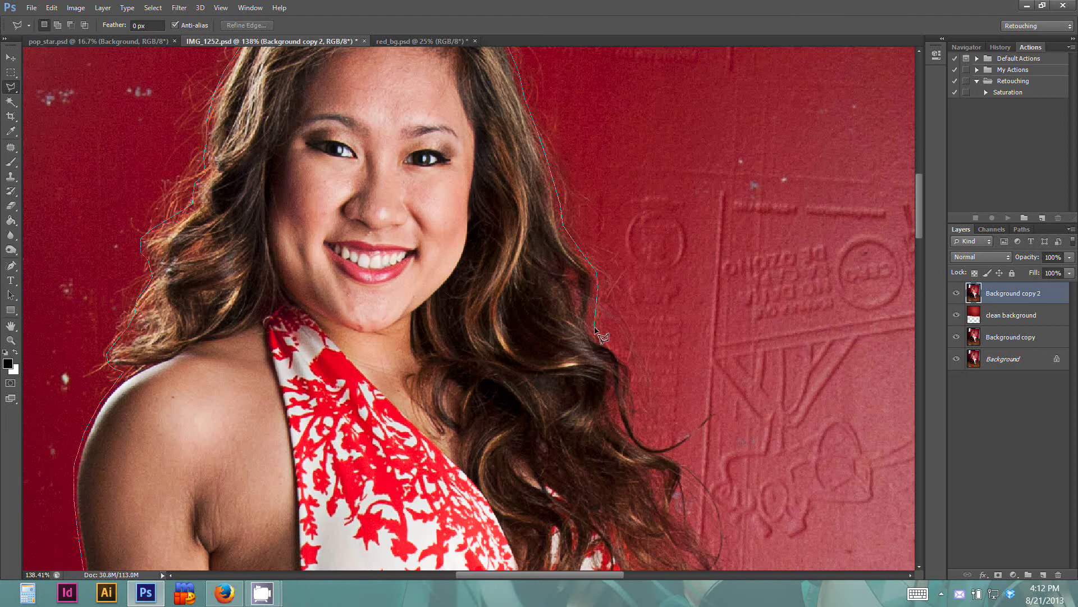
pyautogui.click(627, 359)
pyautogui.click(634, 377)
pyautogui.click(635, 424)
pyautogui.click(642, 435)
pyautogui.click(650, 441)
pyautogui.click(670, 442)
pyautogui.click(687, 472)
# Close the lasso outline at the wall base on the photo's left edge, delete the selected old wall and deselect.
pyautogui.scroll(-3, 690, 528)
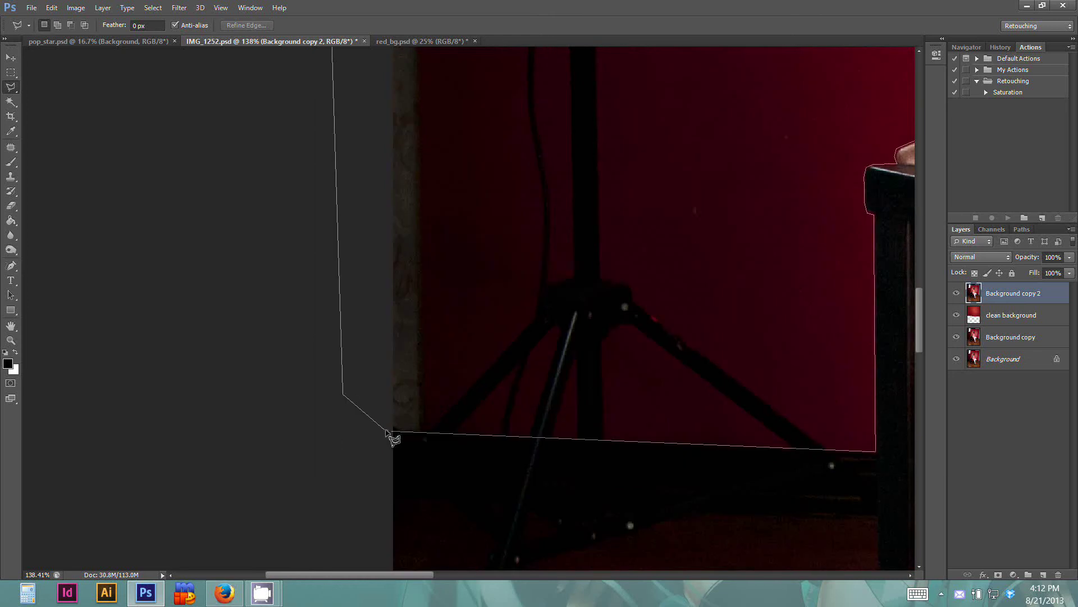
pyautogui.click(391, 433)
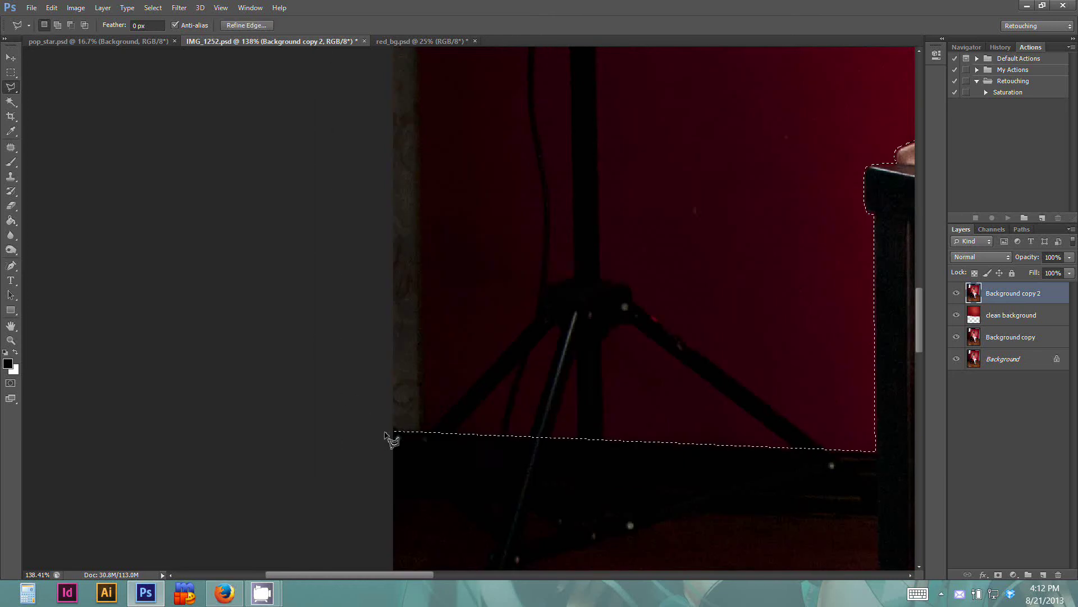
pyautogui.scroll(-3, 393, 449)
pyautogui.scroll(-2, 375, 449)
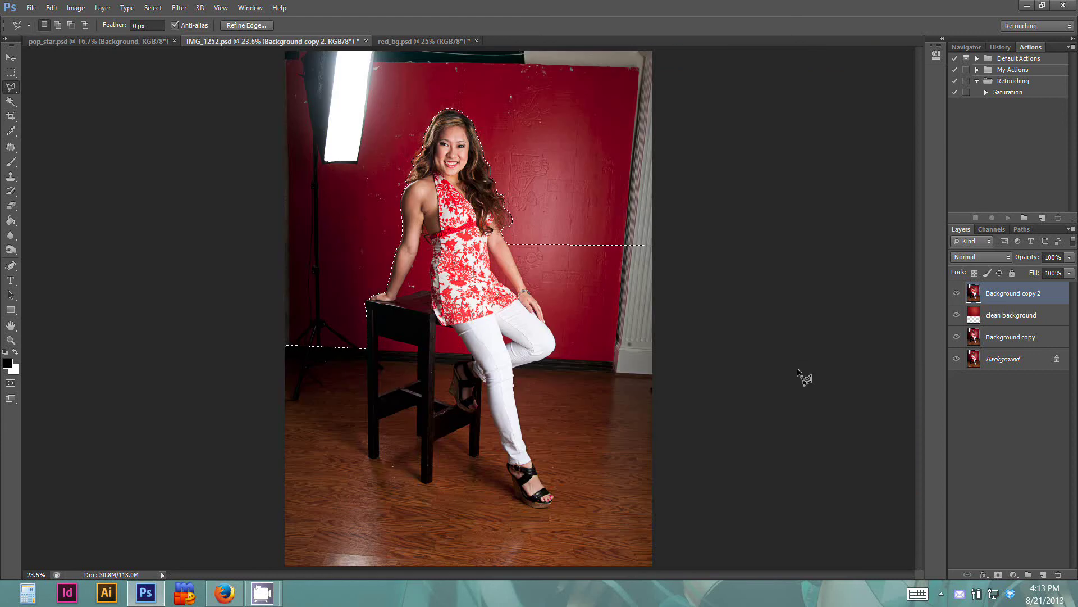
pyautogui.press('Delete')
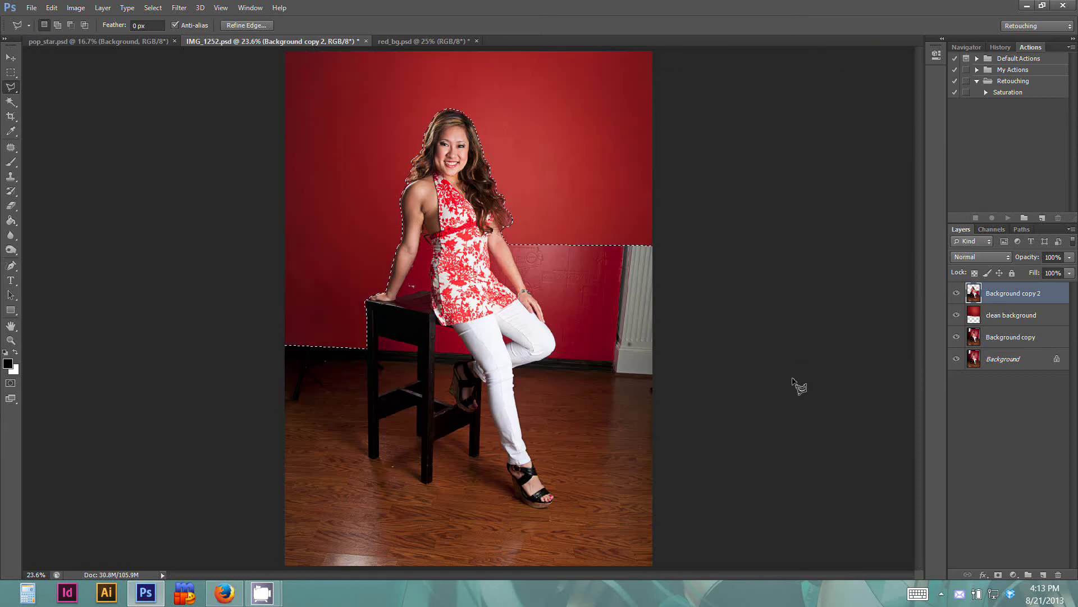
pyautogui.hotkey('ctrl', 'd')
# Start a lasso outline at the remaining old wall, following the outer edge of the right-hand arm past the bracelet and along the hand.
pyautogui.scroll(2, 525, 255)
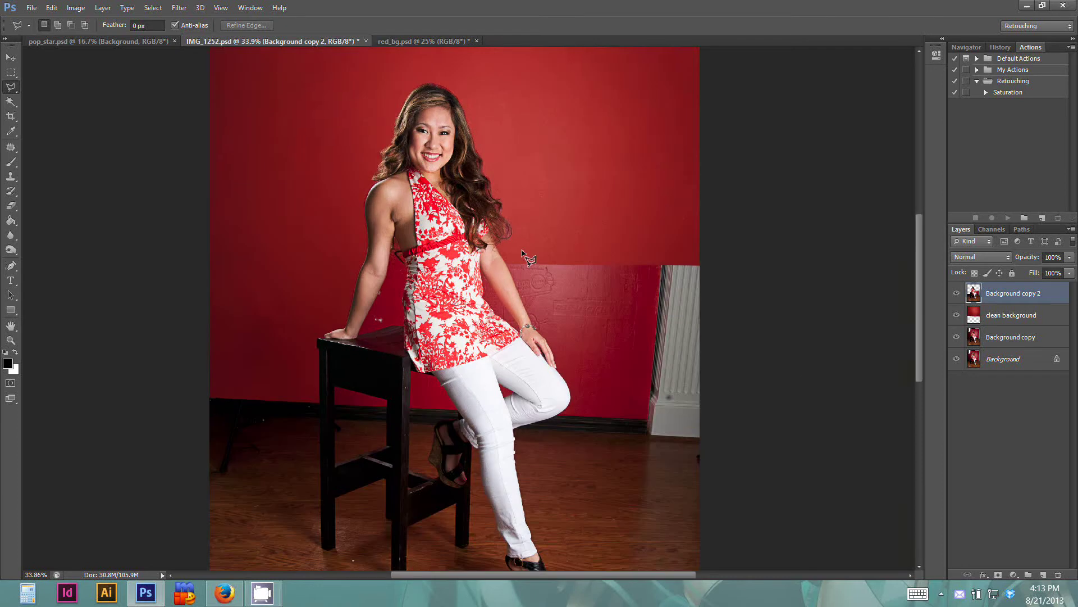
pyautogui.scroll(6, 522, 254)
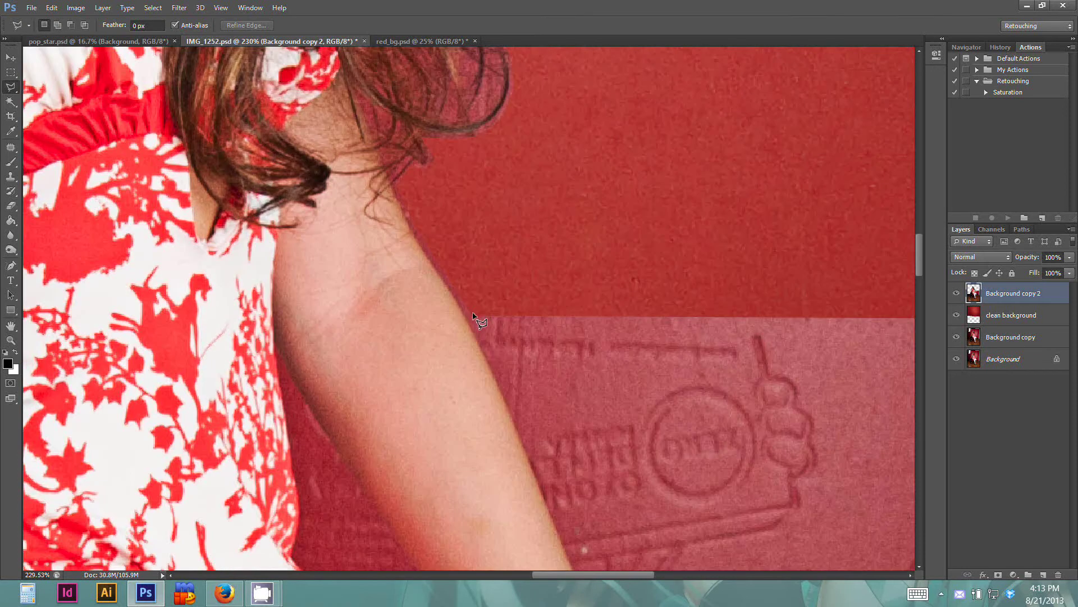
pyautogui.click(474, 325)
pyautogui.click(540, 469)
pyautogui.click(564, 530)
pyautogui.scroll(-4, 564, 531)
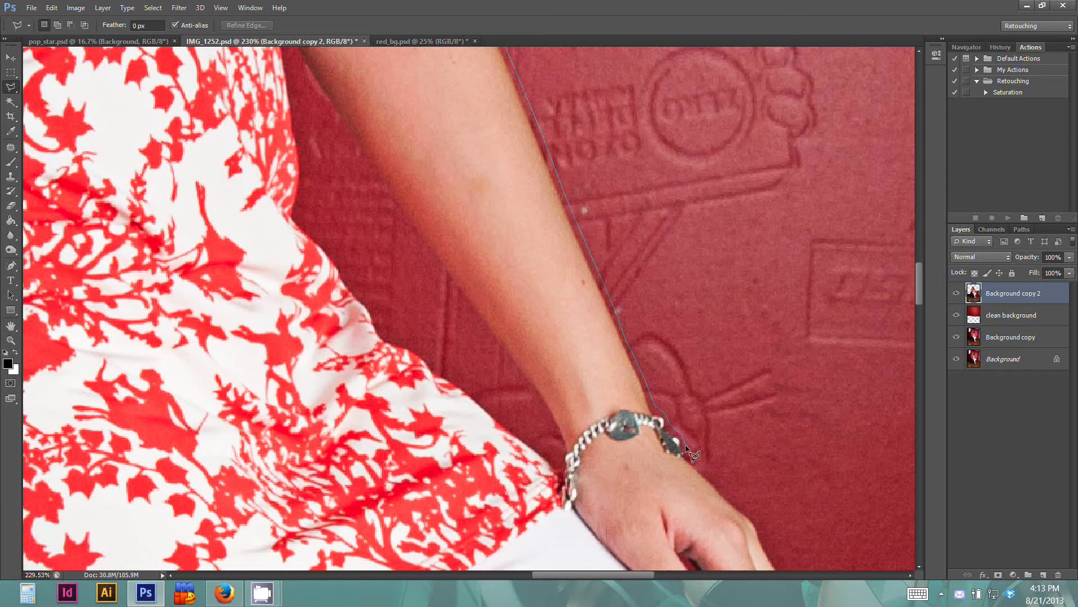
pyautogui.click(760, 524)
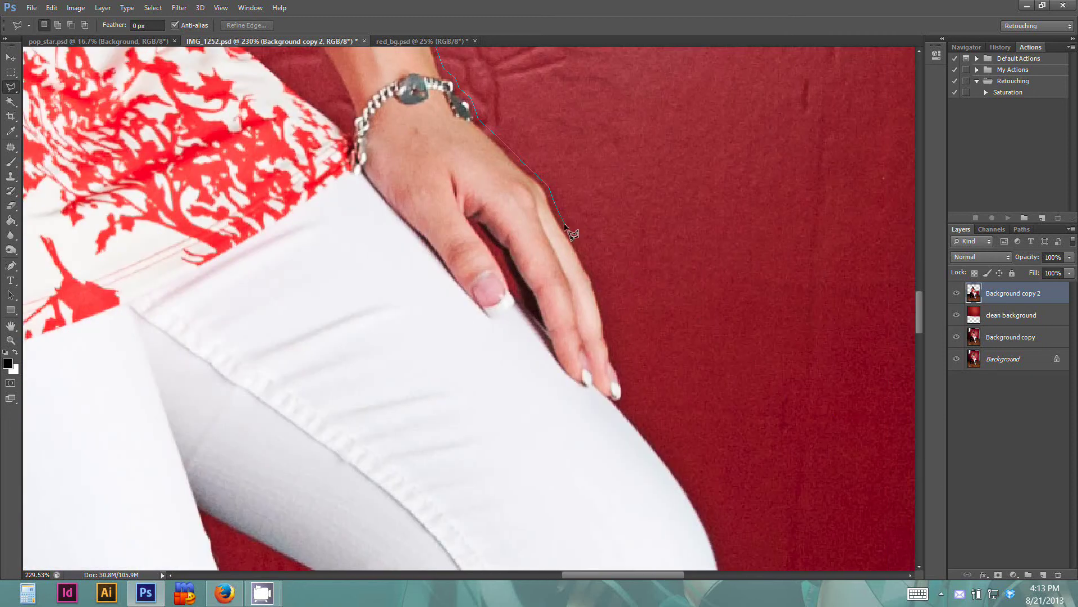
pyautogui.click(609, 320)
# Finish the lasso outline around the remaining old wall right of the model, close it beside the elbow and delete the area.
pyautogui.moveTo(627, 386)
pyautogui.mouseDown()
pyautogui.moveTo(693, 492)
pyautogui.moveTo(729, 584)
pyautogui.moveTo(734, 328)
pyautogui.moveTo(725, 334)
pyautogui.moveTo(728, 427)
pyautogui.moveTo(707, 430)
pyautogui.moveTo(694, 456)
pyautogui.moveTo(634, 494)
pyautogui.moveTo(978, 505)
pyautogui.moveTo(775, 536)
pyautogui.moveTo(925, 548)
pyautogui.moveTo(872, 554)
pyautogui.moveTo(791, 276)
pyautogui.moveTo(808, 5)
pyautogui.moveTo(802, 289)
pyautogui.moveTo(498, 304)
pyautogui.mouseUp()
pyautogui.click(494, 304)
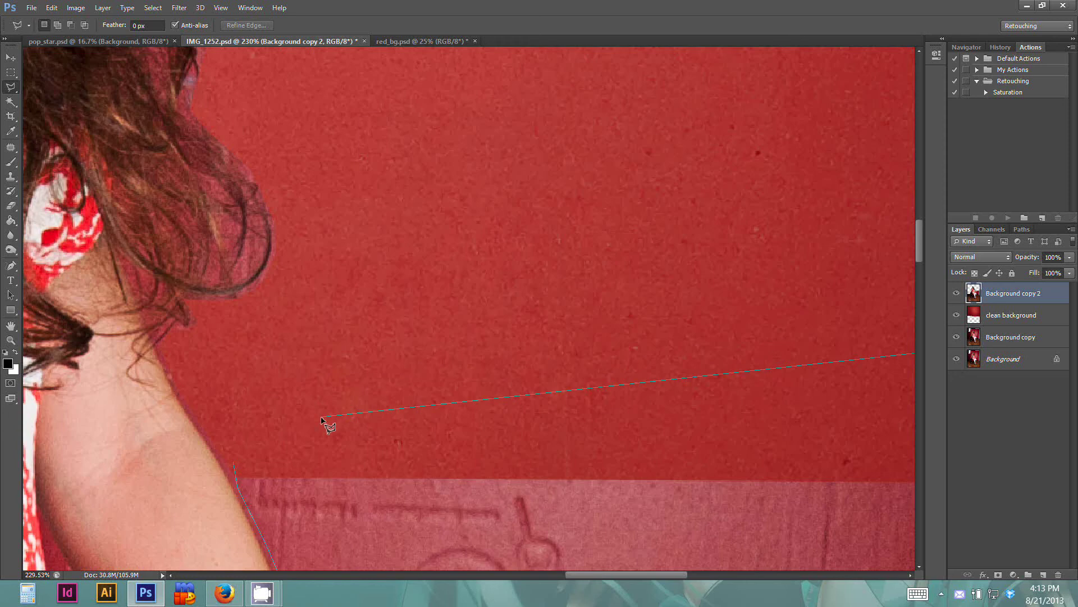
pyautogui.click(320, 418)
pyautogui.click(235, 464)
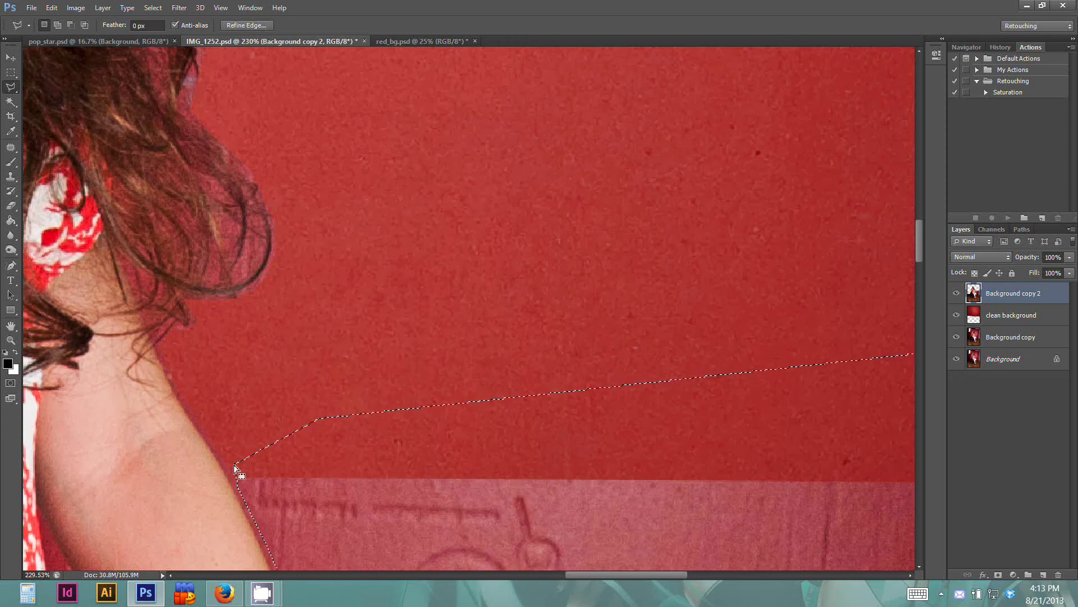
pyautogui.press('Delete')
# Outline the old wall showing between the right-hand arm and the dress with the Polygonal Lasso and delete it.
pyautogui.moveTo(250, 428); pyautogui.dragTo(575, 120)
pyautogui.click(364, 199)
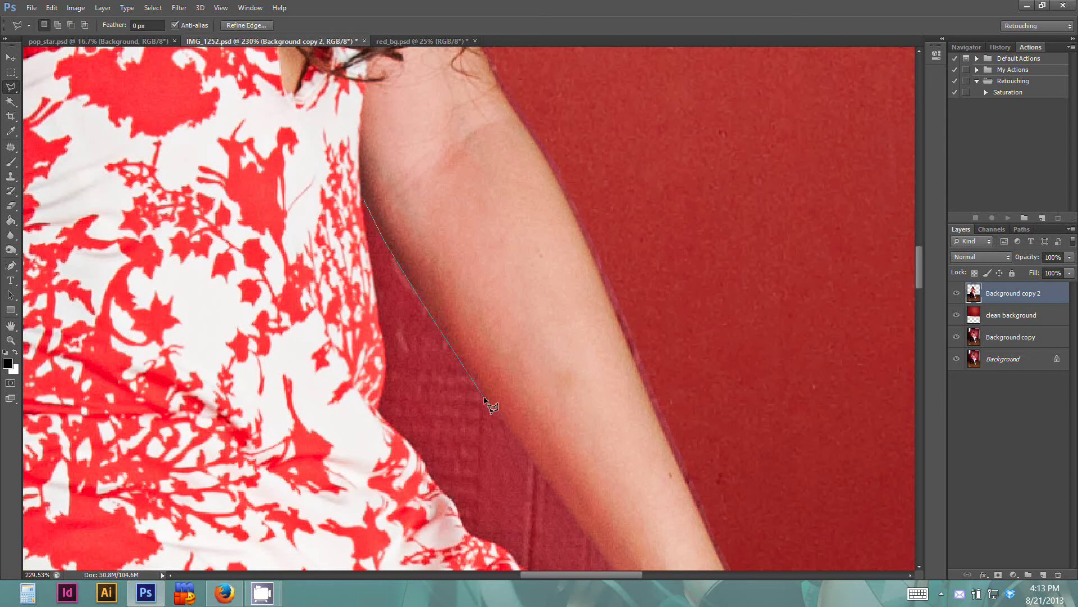
pyautogui.click(559, 494)
pyautogui.scroll(-5, 564, 505)
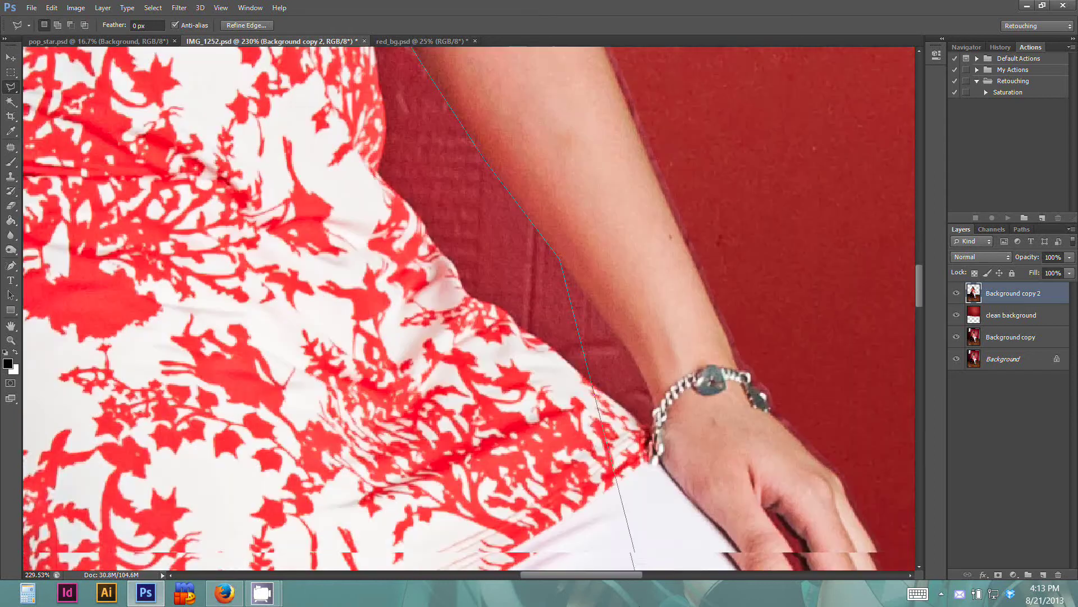
pyautogui.press('BackSpace')
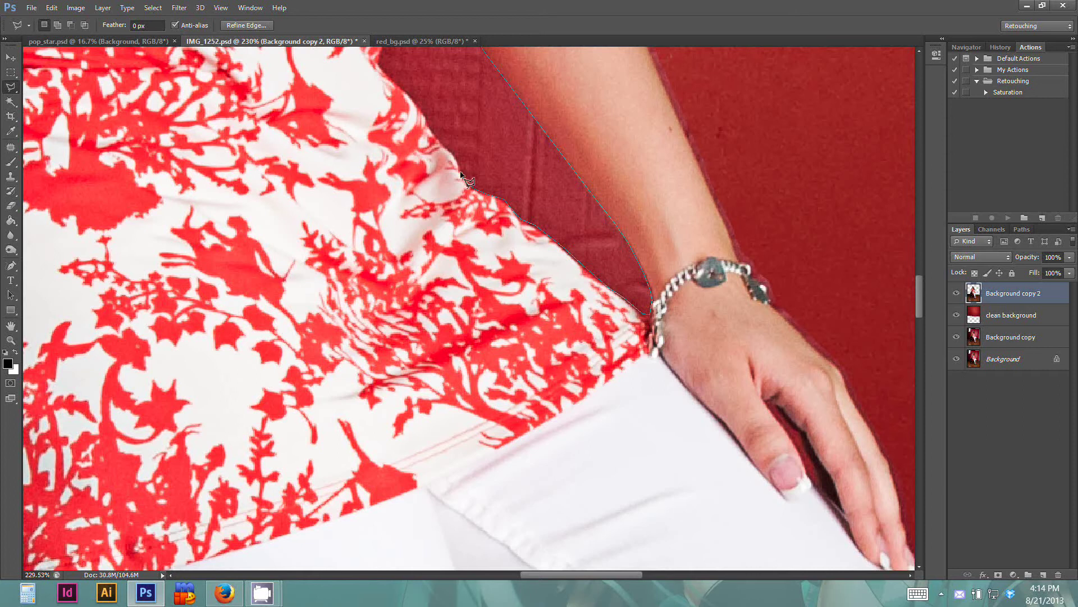
pyautogui.scroll(5, 447, 219)
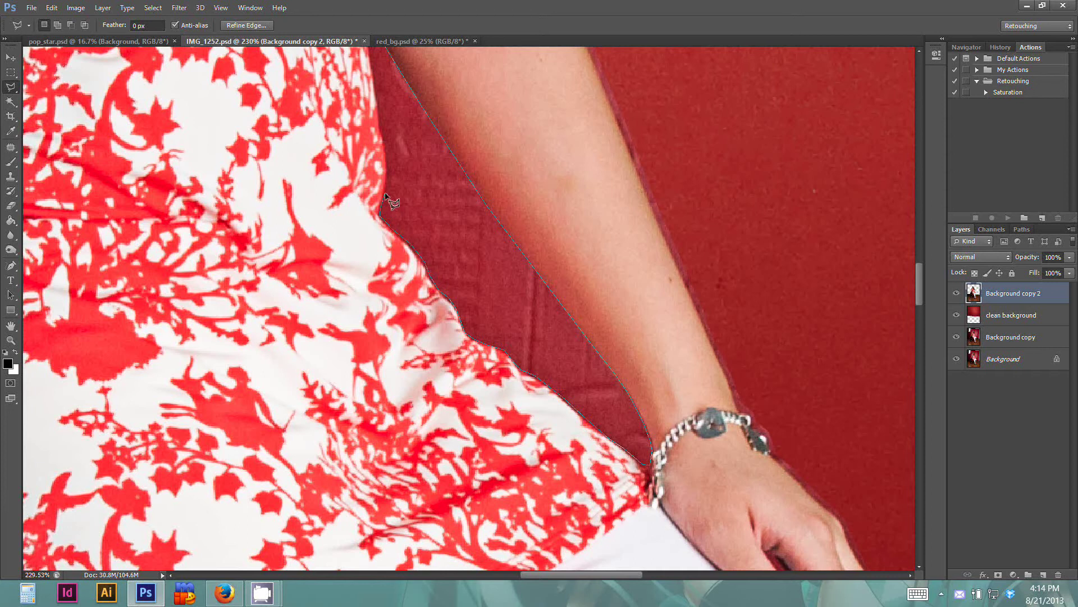
pyautogui.click(388, 164)
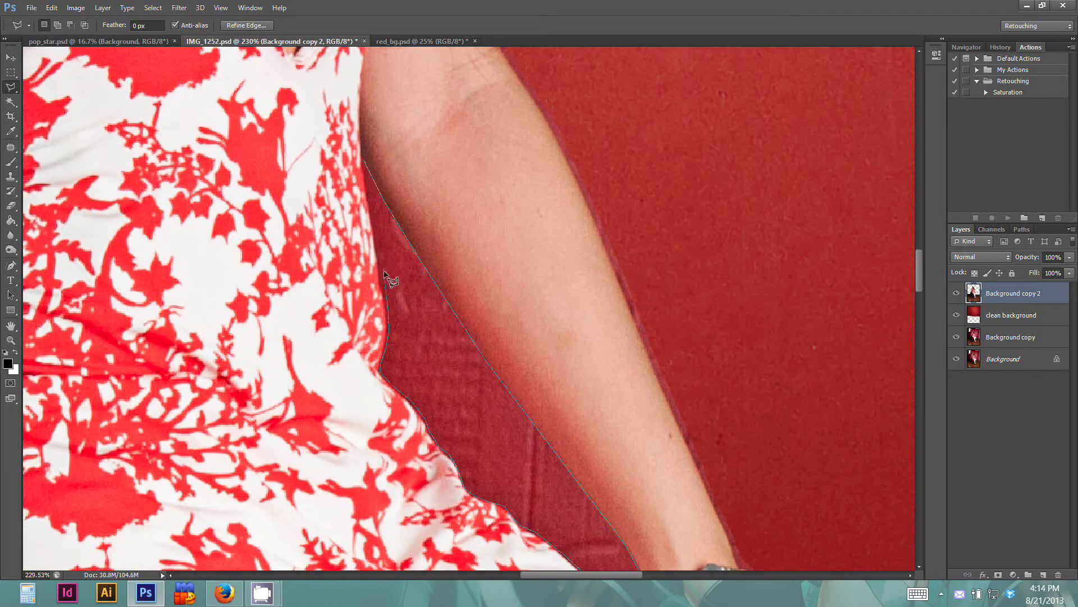
pyautogui.click(365, 164)
pyautogui.press('Delete')
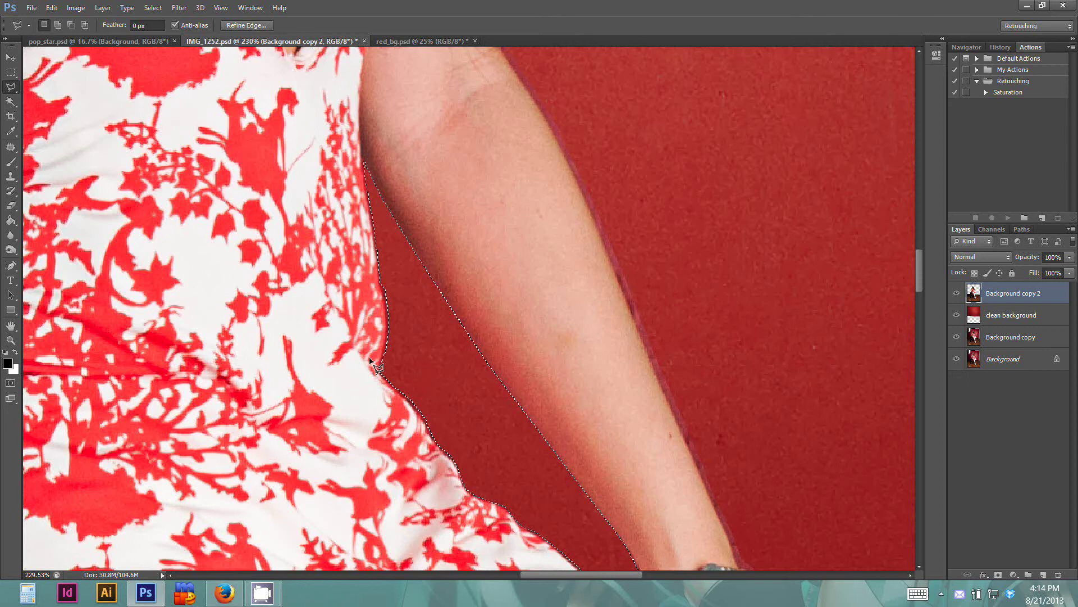
# Outline the small triangle of old wall between the legs with the Polygonal Lasso, delete it and deselect.
pyautogui.moveTo(369, 400); pyautogui.dragTo(511, 101)
pyautogui.scroll(-6, 375, 434)
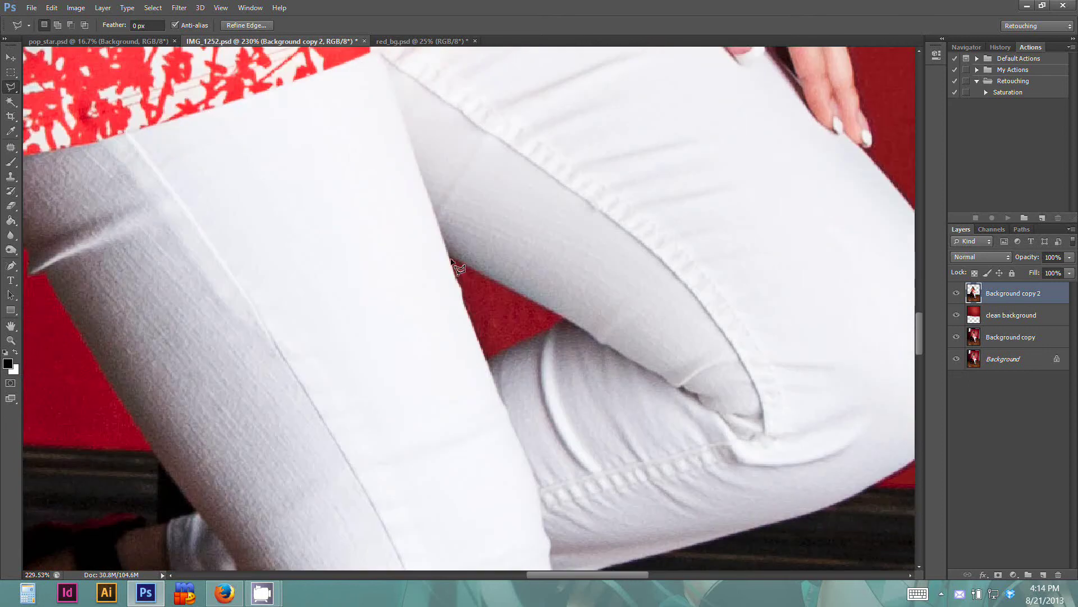
pyautogui.click(452, 259)
pyautogui.click(522, 297)
pyautogui.click(562, 318)
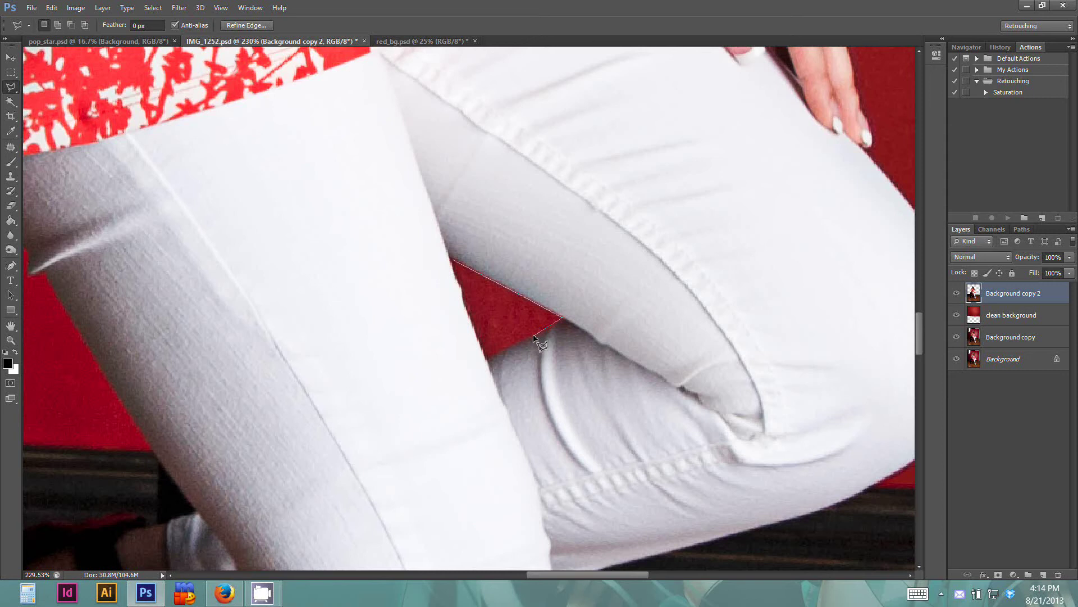
pyautogui.click(486, 357)
pyautogui.press('Escape')
pyautogui.moveTo(209, 278); pyautogui.dragTo(490, 318)
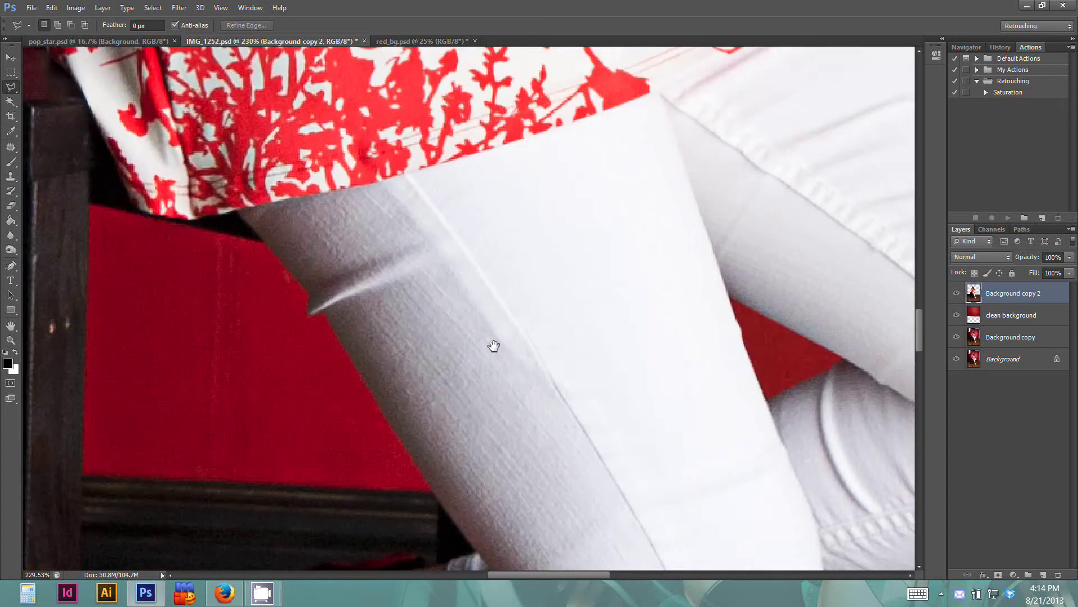
# Outline the old wall between the bench leg and the model's trouser leg with the Polygonal Lasso and delete it.
pyautogui.moveTo(303, 298); pyautogui.dragTo(653, 228)
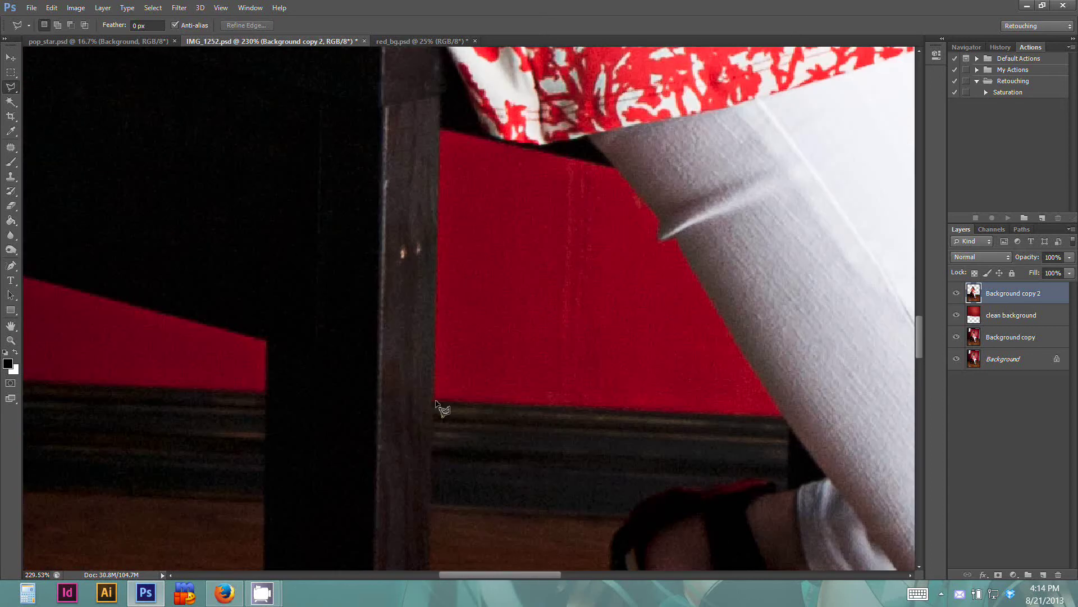
pyautogui.click(436, 401)
pyautogui.press('Escape')
pyautogui.click(957, 294)
pyautogui.click(957, 294)
pyautogui.click(437, 396)
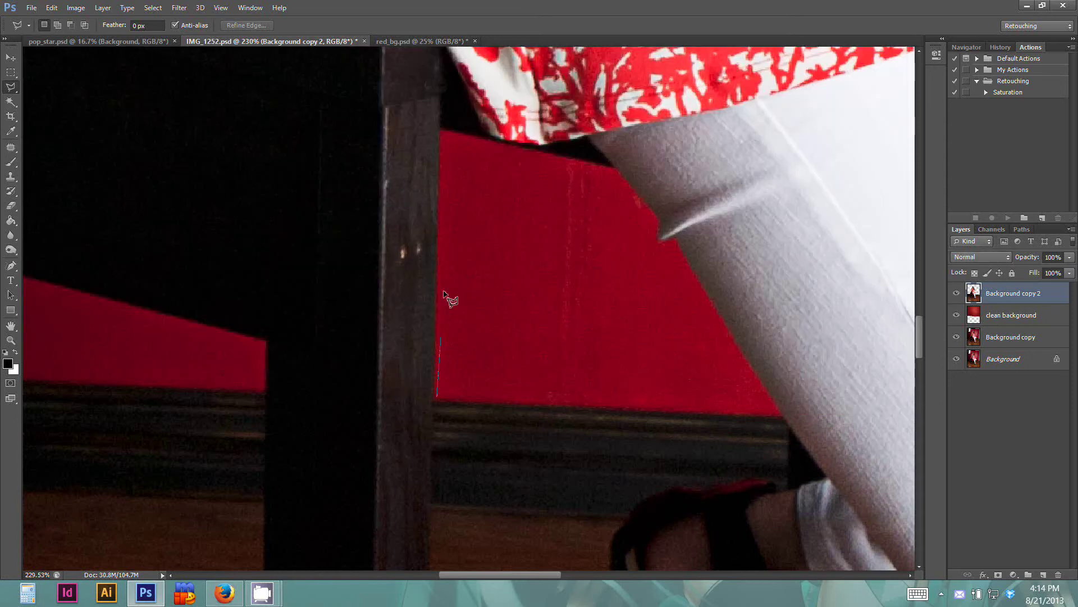
pyautogui.click(442, 132)
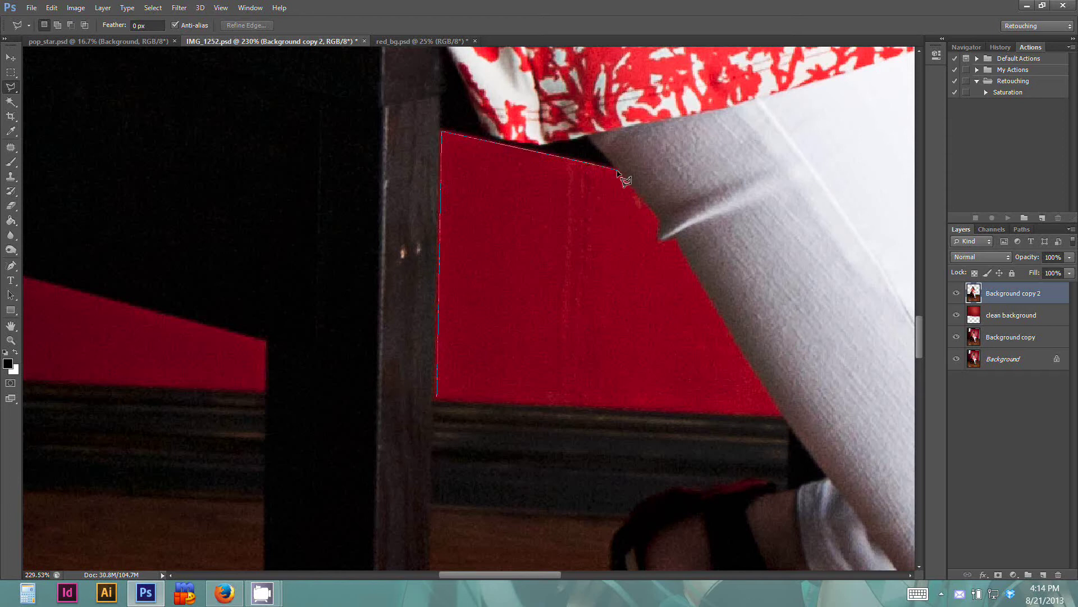
pyautogui.click(617, 170)
pyautogui.click(658, 221)
pyautogui.click(659, 241)
pyautogui.click(675, 241)
pyautogui.click(780, 413)
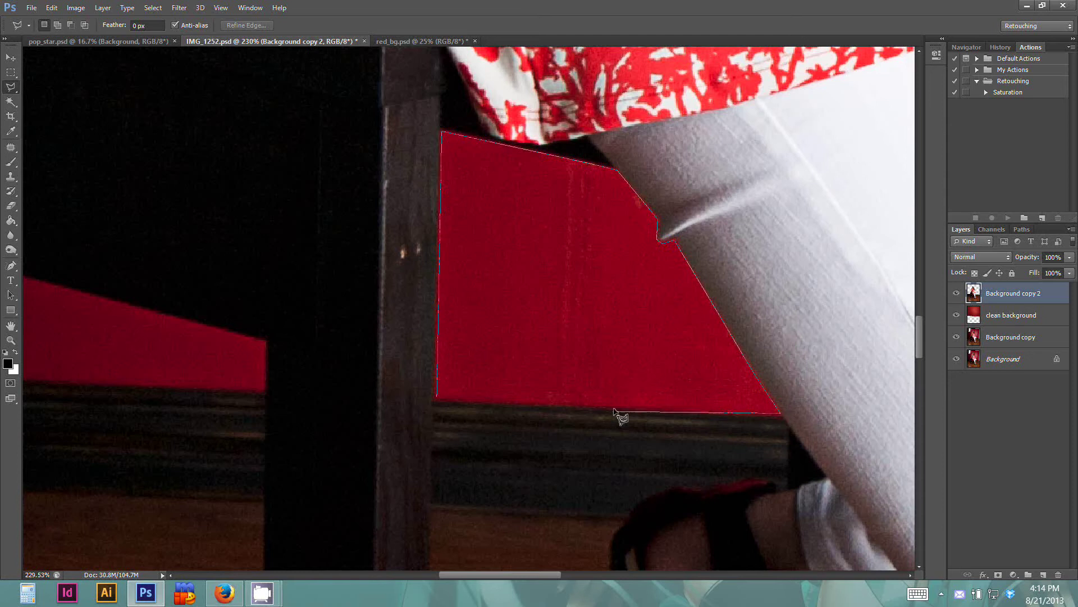
pyautogui.click(438, 401)
# Outline the four-sided patch of old wall under the bench seat with the Polygonal Lasso and delete it.
pyautogui.moveTo(145, 352); pyautogui.dragTo(483, 333)
pyautogui.click(417, 369)
pyautogui.click(417, 238)
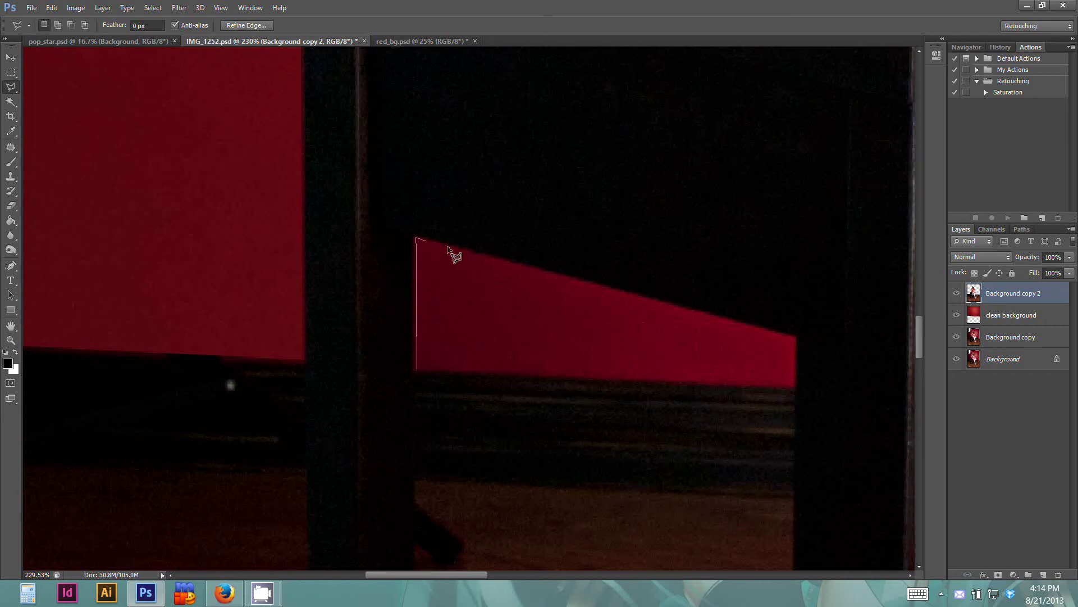
pyautogui.click(794, 337)
pyautogui.click(794, 385)
pyautogui.click(417, 370)
pyautogui.press('Delete')
# Outline the old wall between the left-hand arm and the dress down to the bench seat, delete it and deselect.
pyautogui.moveTo(387, 222); pyautogui.dragTo(368, 381)
pyautogui.moveTo(471, 300); pyautogui.dragTo(351, 351)
pyautogui.click(296, 467)
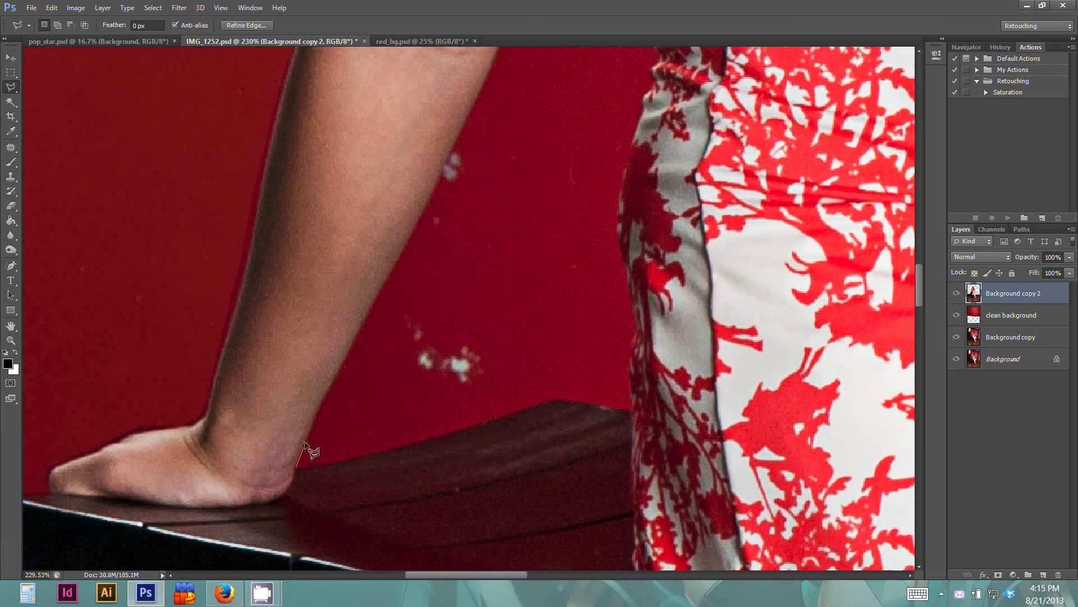
pyautogui.moveTo(305, 444); pyautogui.dragTo(462, 133)
pyautogui.scroll(5, 462, 133)
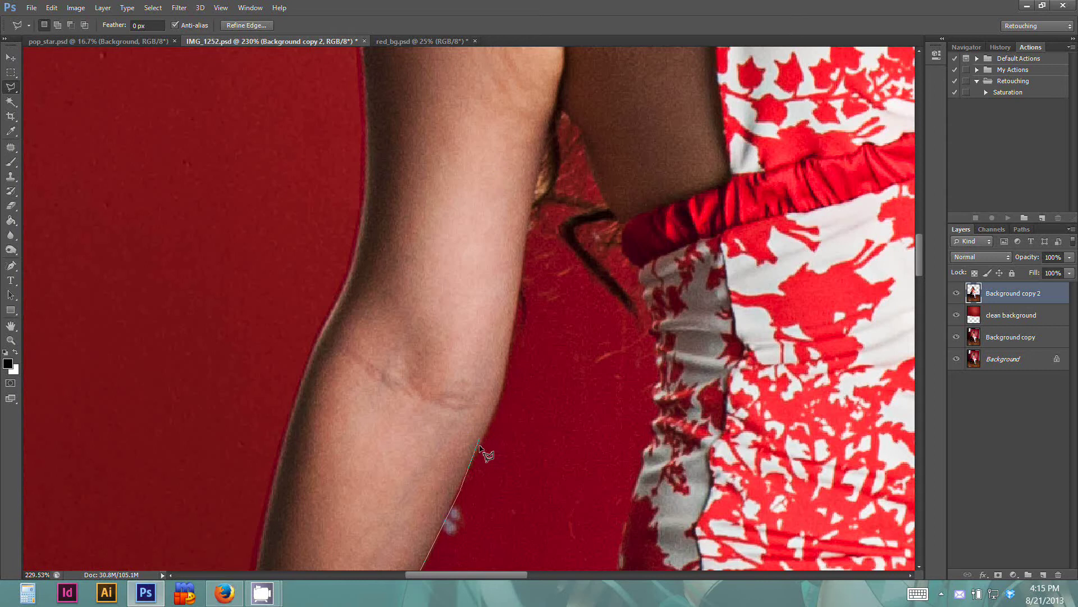
pyautogui.moveTo(477, 454)
pyautogui.mouseDown()
pyautogui.moveTo(531, 289)
pyautogui.moveTo(516, 324)
pyautogui.moveTo(534, 208)
pyautogui.moveTo(574, 209)
pyautogui.moveTo(569, 244)
pyautogui.moveTo(582, 210)
pyautogui.moveTo(556, 230)
pyautogui.moveTo(560, 246)
pyautogui.moveTo(631, 322)
pyautogui.moveTo(639, 307)
pyautogui.moveTo(660, 381)
pyautogui.moveTo(640, 462)
pyautogui.moveTo(635, 597)
pyautogui.moveTo(579, 461)
pyautogui.moveTo(622, 242)
pyautogui.moveTo(614, 317)
pyautogui.moveTo(633, 426)
pyautogui.moveTo(628, 488)
pyautogui.moveTo(564, 489)
pyautogui.moveTo(297, 558)
pyautogui.mouseUp()
pyautogui.press('Delete')
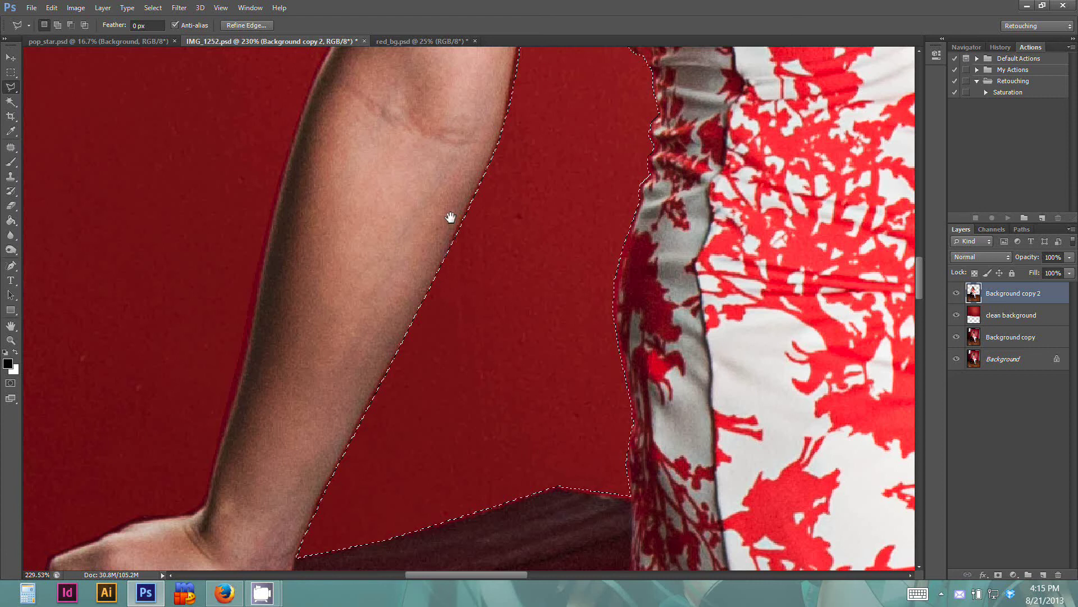
pyautogui.moveTo(451, 217); pyautogui.dragTo(402, 457)
pyautogui.hotkey('ctrl', 'd')
# Outline the leftover wall and stray hair below the left-hand armpit with the Polygonal Lasso, delete the area and deselect.
pyautogui.moveTo(489, 241); pyautogui.dragTo(431, 377)
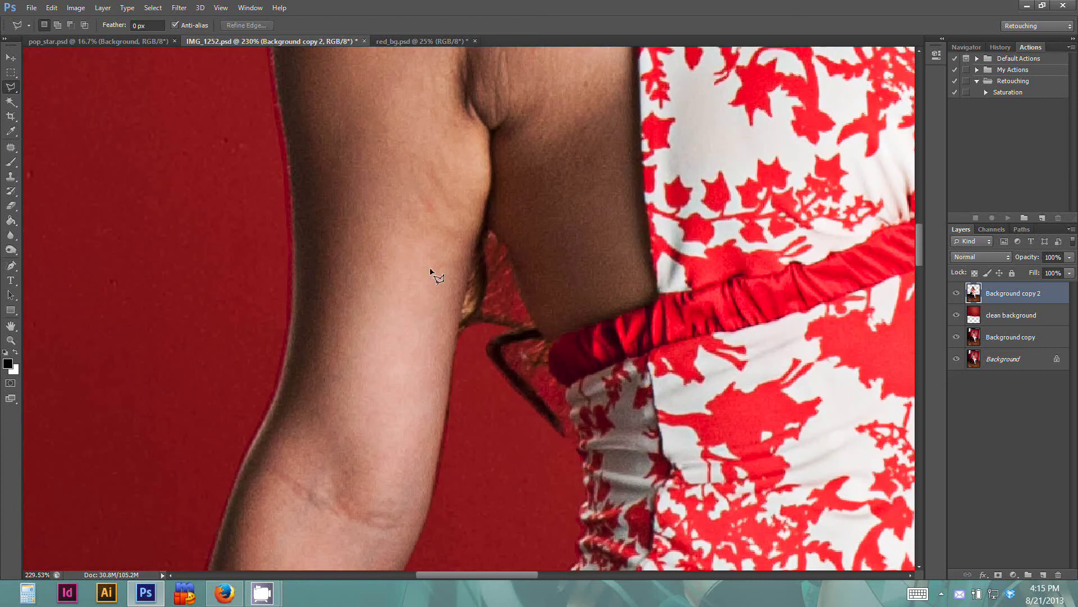
pyautogui.click(455, 387)
pyautogui.click(464, 305)
pyautogui.click(473, 263)
pyautogui.click(490, 231)
pyautogui.click(545, 342)
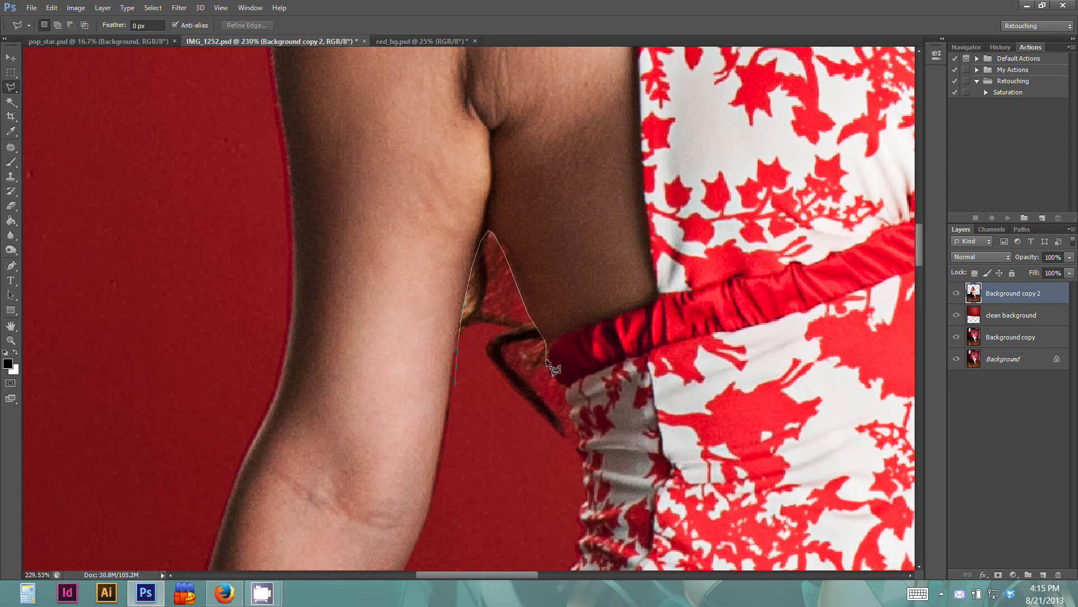
pyautogui.click(566, 388)
pyautogui.click(576, 449)
pyautogui.click(555, 451)
pyautogui.click(491, 422)
pyautogui.click(456, 388)
pyautogui.press('Delete')
pyautogui.hotkey('ctrl', 'd')
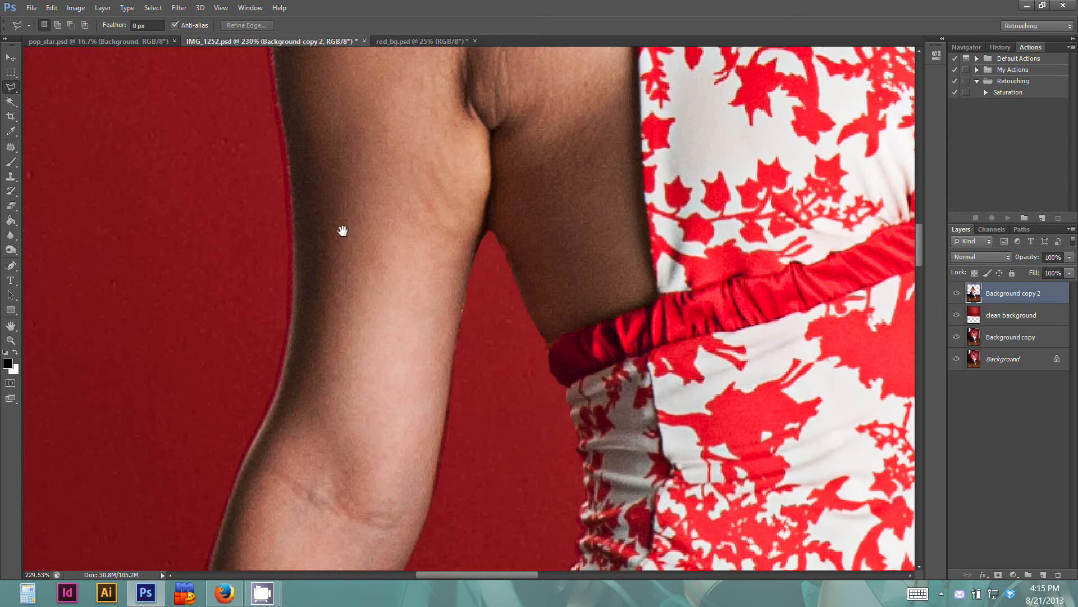
# Erase the dark wall fringe around the fingers resting on the bench using the Eraser at 10 px.
pyautogui.moveTo(343, 231); pyautogui.dragTo(361, 373)
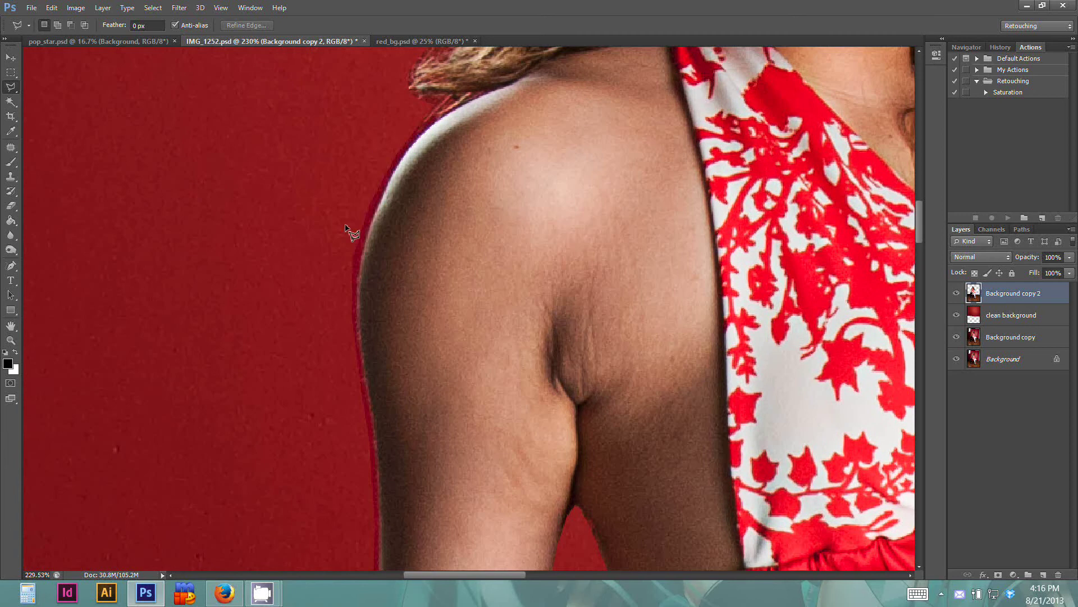
pyautogui.moveTo(418, 263); pyautogui.dragTo(317, 472)
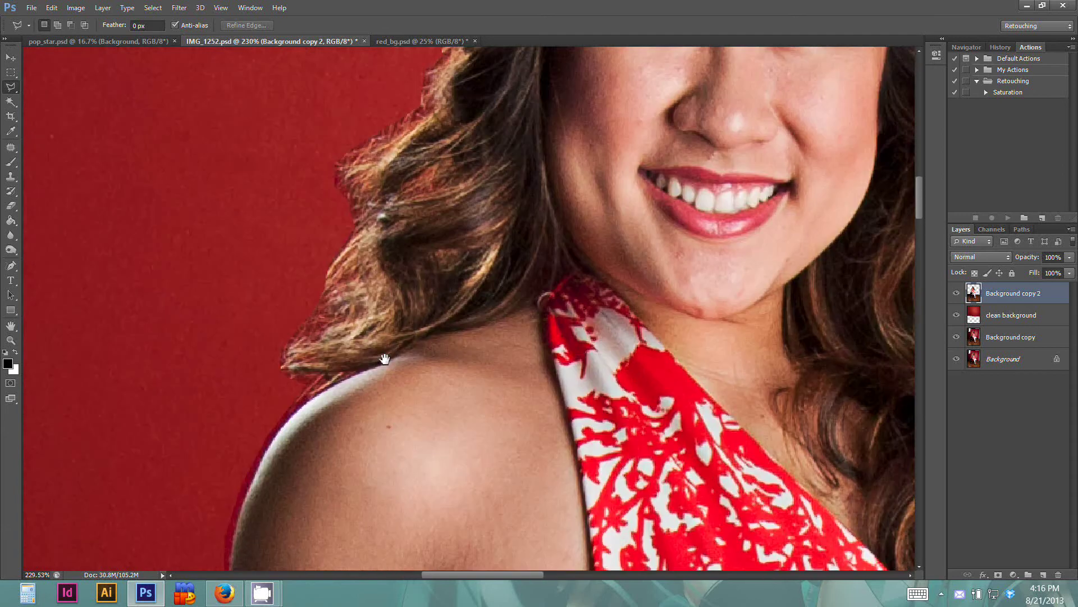
pyautogui.moveTo(382, 359); pyautogui.dragTo(523, 120)
pyautogui.moveTo(430, 343)
pyautogui.mouseDown()
pyautogui.moveTo(479, 217)
pyautogui.moveTo(483, 224)
pyautogui.mouseUp()
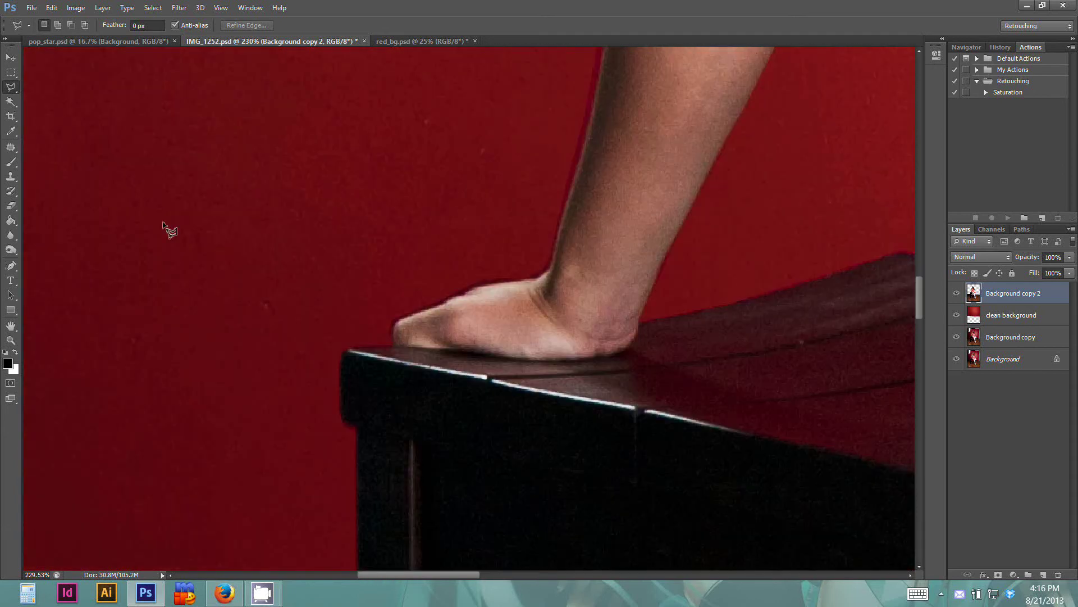
pyautogui.click(11, 205)
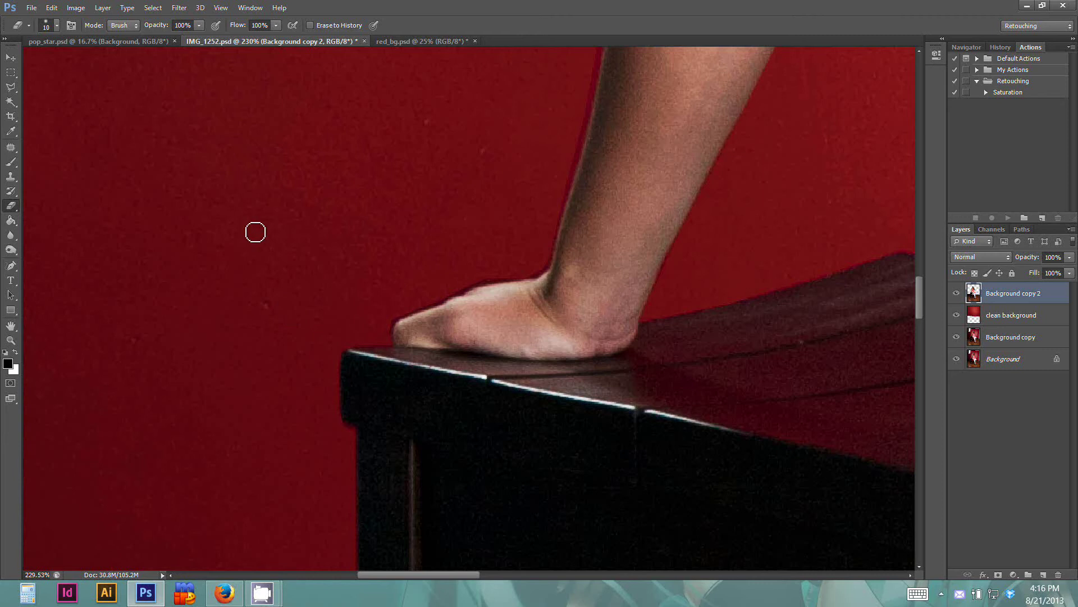
pyautogui.scroll(-10, 351, 397)
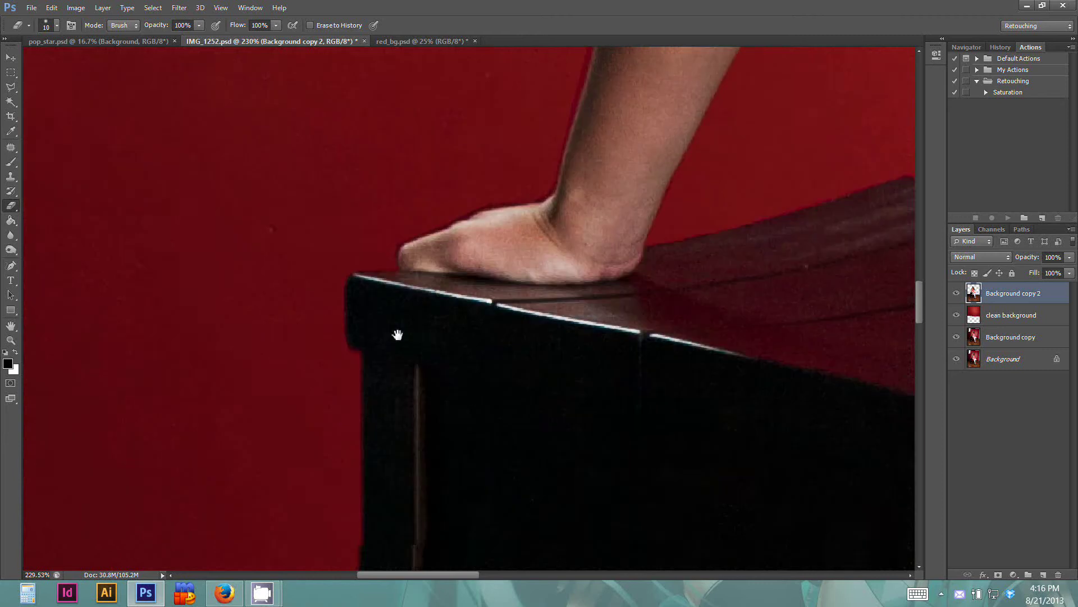
pyautogui.hscroll(-2, 378, 348)
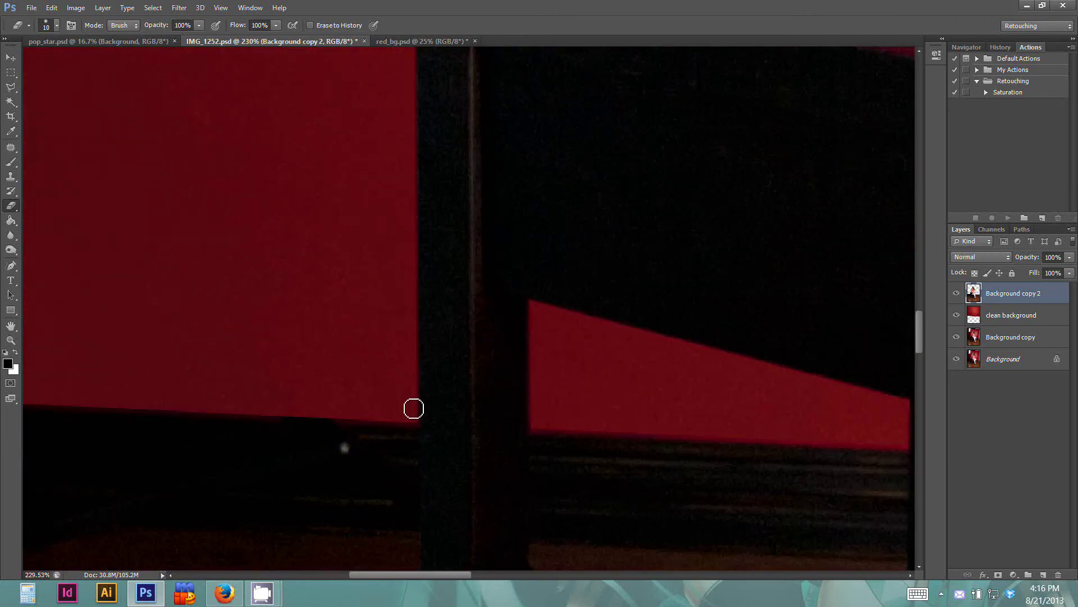
pyautogui.scroll(5, 409, 334)
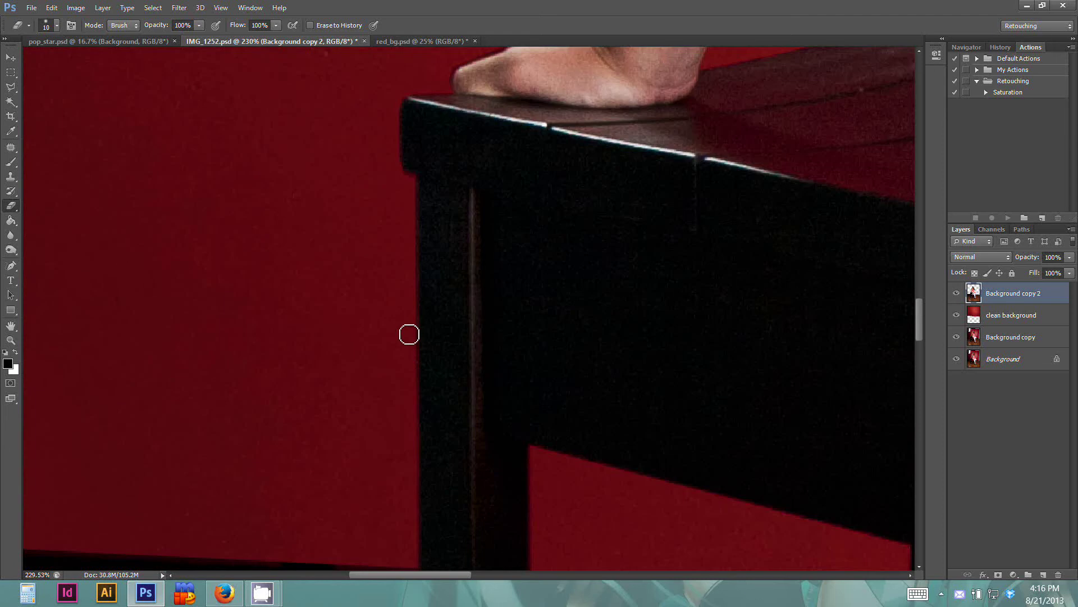
pyautogui.moveTo(401, 170); pyautogui.dragTo(405, 365)
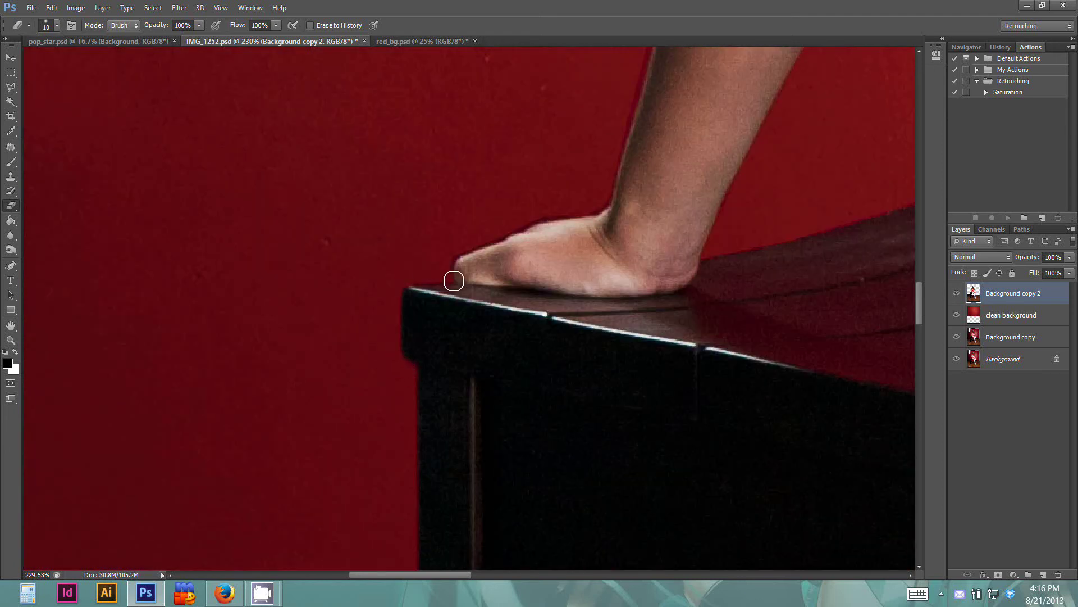
pyautogui.moveTo(466, 258); pyautogui.dragTo(503, 242)
# Check the eraser's brush settings and erase the dark wall fringe along the back of the hand to the wrist.
pyautogui.click(57, 26)
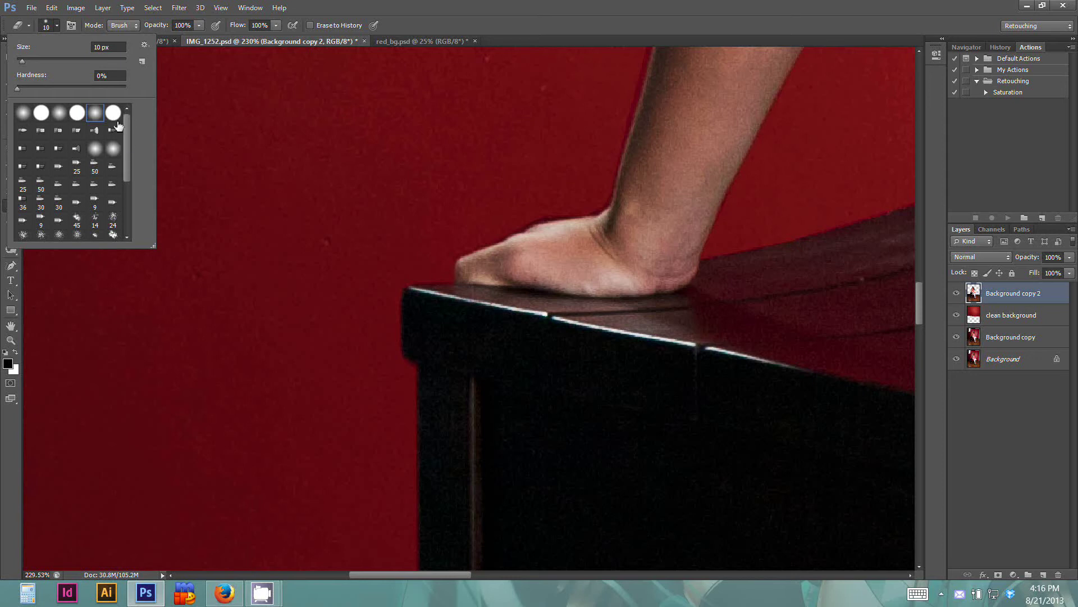
pyautogui.click(413, 20)
pyautogui.moveTo(466, 213); pyautogui.dragTo(390, 235)
pyautogui.scroll(2, 441, 237)
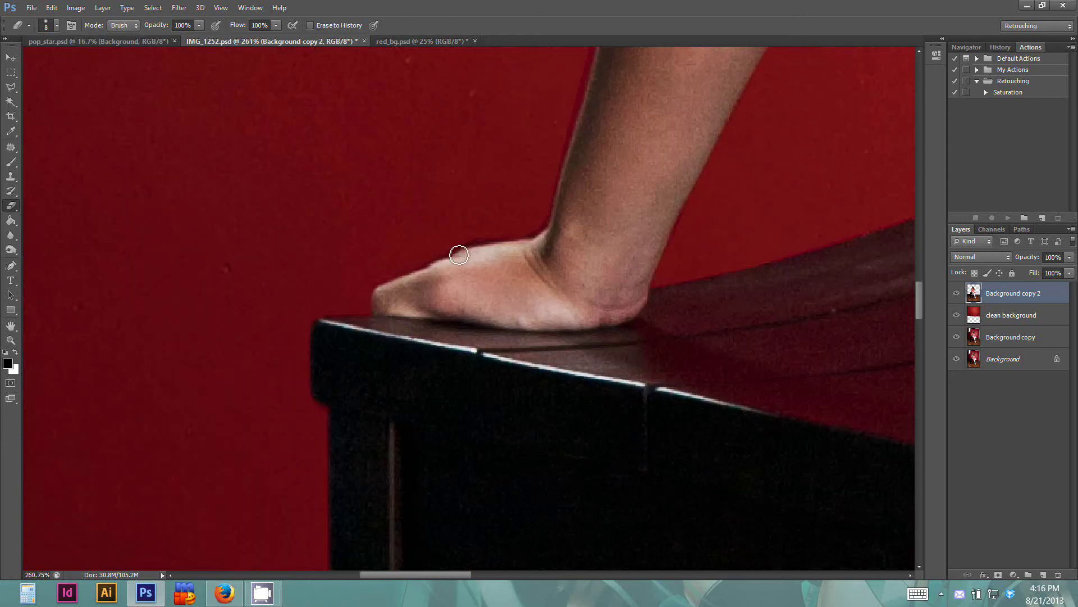
pyautogui.moveTo(459, 255)
pyautogui.mouseDown()
pyautogui.moveTo(487, 239)
pyautogui.moveTo(543, 239)
pyautogui.moveTo(552, 227)
pyautogui.mouseUp()
# Erase the old wall fringe along the outer edge of the left-hand forearm from the wrist past the elbow.
pyautogui.moveTo(556, 185)
pyautogui.mouseDown()
pyautogui.moveTo(505, 267)
pyautogui.moveTo(510, 247)
pyautogui.mouseUp()
pyautogui.moveTo(535, 157); pyautogui.dragTo(496, 267)
pyautogui.moveTo(526, 152); pyautogui.dragTo(494, 269)
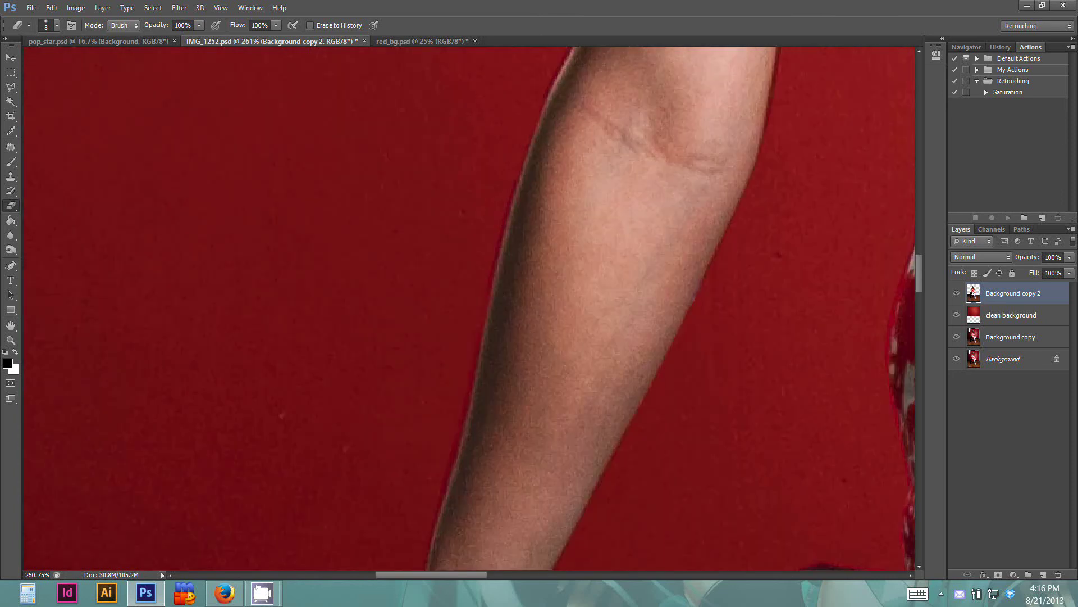
pyautogui.moveTo(557, 100); pyautogui.dragTo(491, 246)
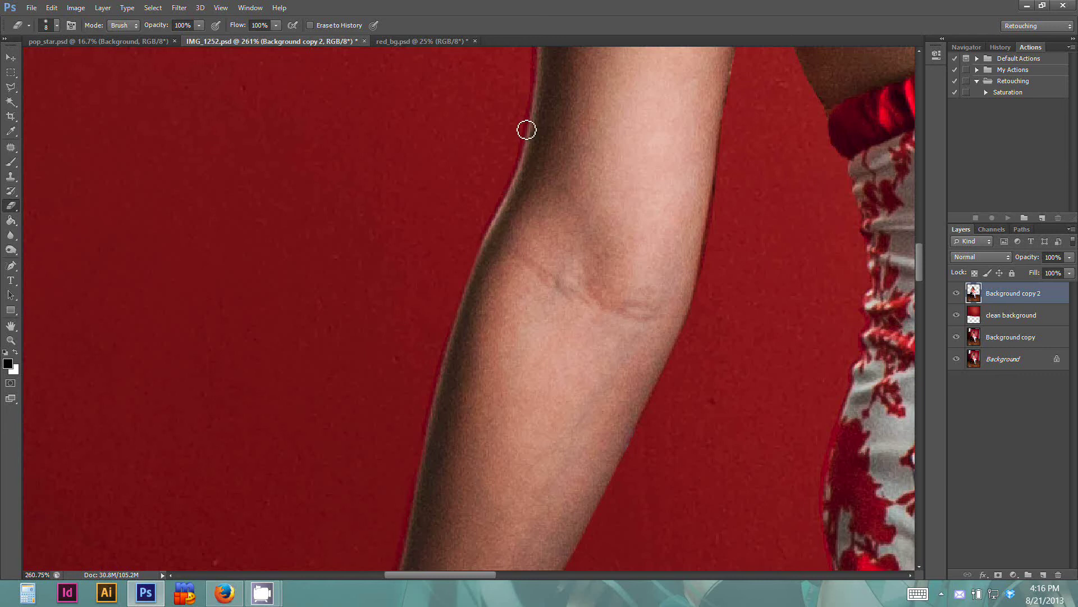
pyautogui.moveTo(527, 130); pyautogui.dragTo(490, 294)
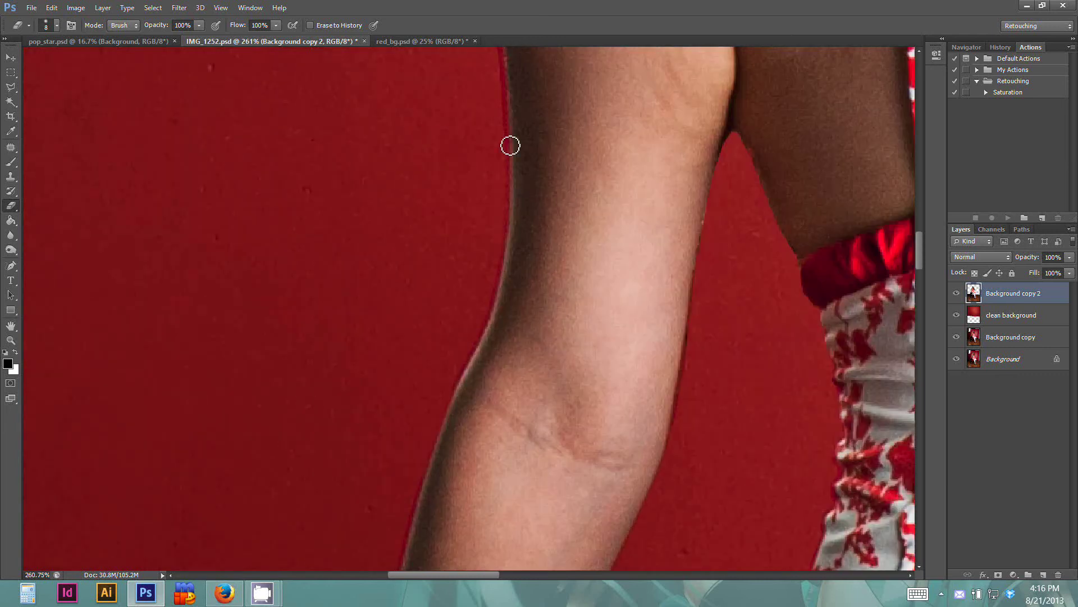
# Erase the old wall fringe along the outer edge of the left-hand upper arm and around the shoulder.
pyautogui.moveTo(500, 106); pyautogui.dragTo(503, 303)
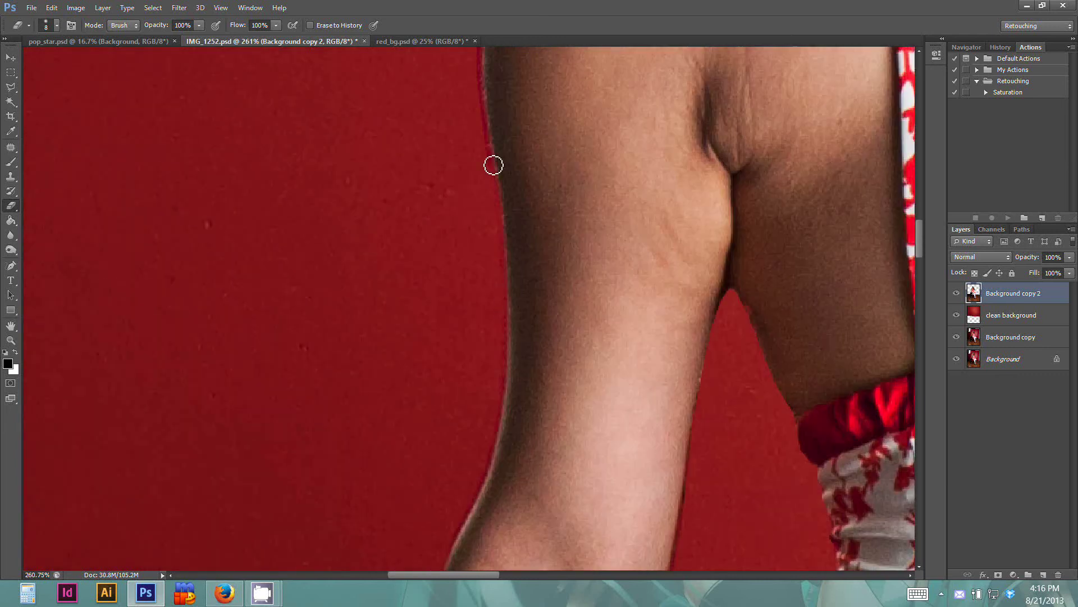
pyautogui.moveTo(477, 108); pyautogui.dragTo(490, 301)
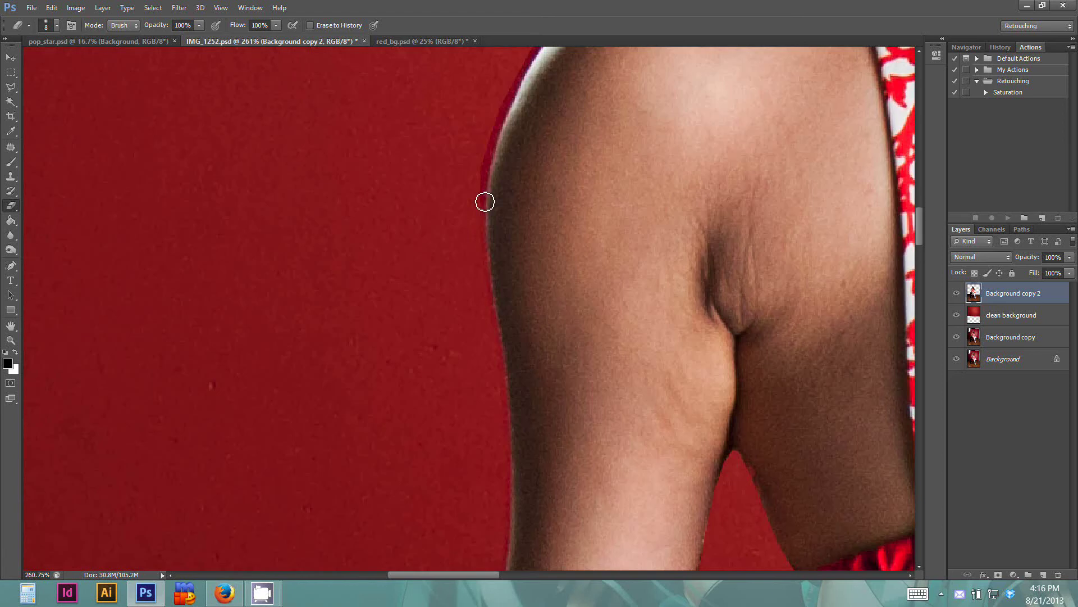
pyautogui.moveTo(493, 123); pyautogui.dragTo(445, 215)
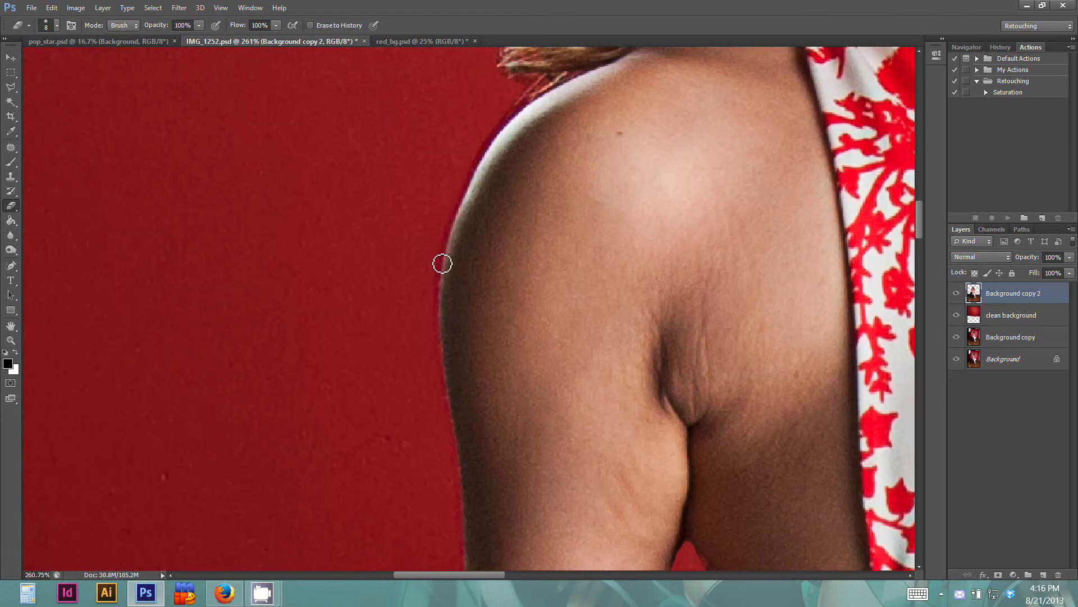
pyautogui.moveTo(487, 131); pyautogui.dragTo(456, 195)
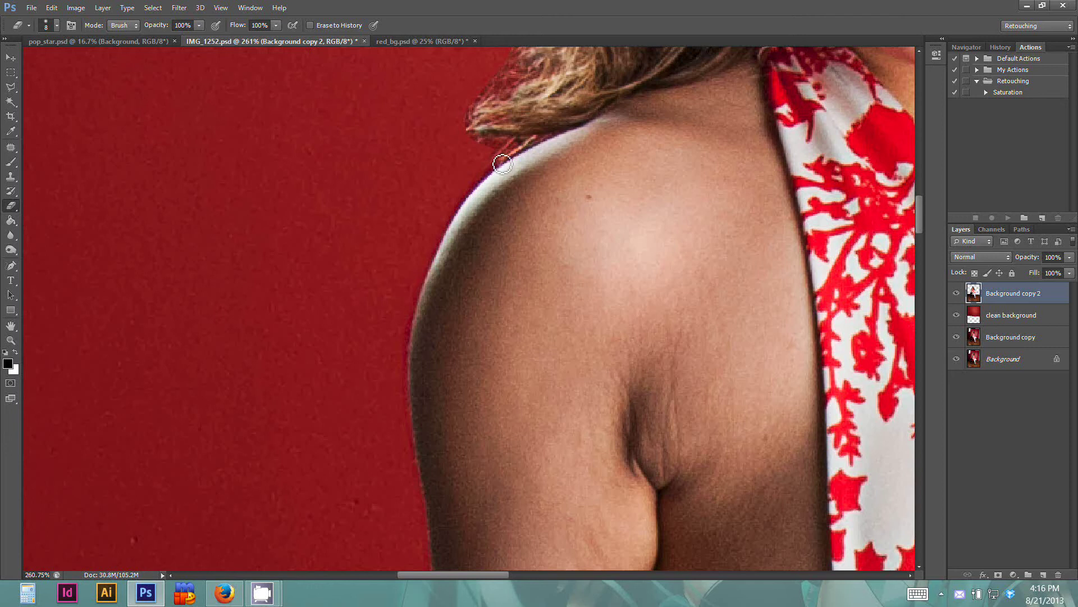
# Erase the leftover wall around the hair curls above the left-hand shoulder and up beside the face.
pyautogui.moveTo(468, 133); pyautogui.dragTo(483, 296)
pyautogui.moveTo(494, 250)
pyautogui.mouseDown()
pyautogui.moveTo(523, 211)
pyautogui.moveTo(495, 295)
pyautogui.moveTo(544, 216)
pyautogui.moveTo(525, 135)
pyautogui.moveTo(509, 245)
pyautogui.moveTo(509, 235)
pyautogui.moveTo(578, 198)
pyautogui.moveTo(520, 231)
pyautogui.mouseUp()
pyautogui.moveTo(574, 174)
pyautogui.mouseDown()
pyautogui.moveTo(528, 229)
pyautogui.moveTo(543, 245)
pyautogui.moveTo(549, 188)
pyautogui.moveTo(517, 251)
pyautogui.moveTo(537, 240)
pyautogui.moveTo(522, 227)
pyautogui.moveTo(517, 267)
pyautogui.mouseUp()
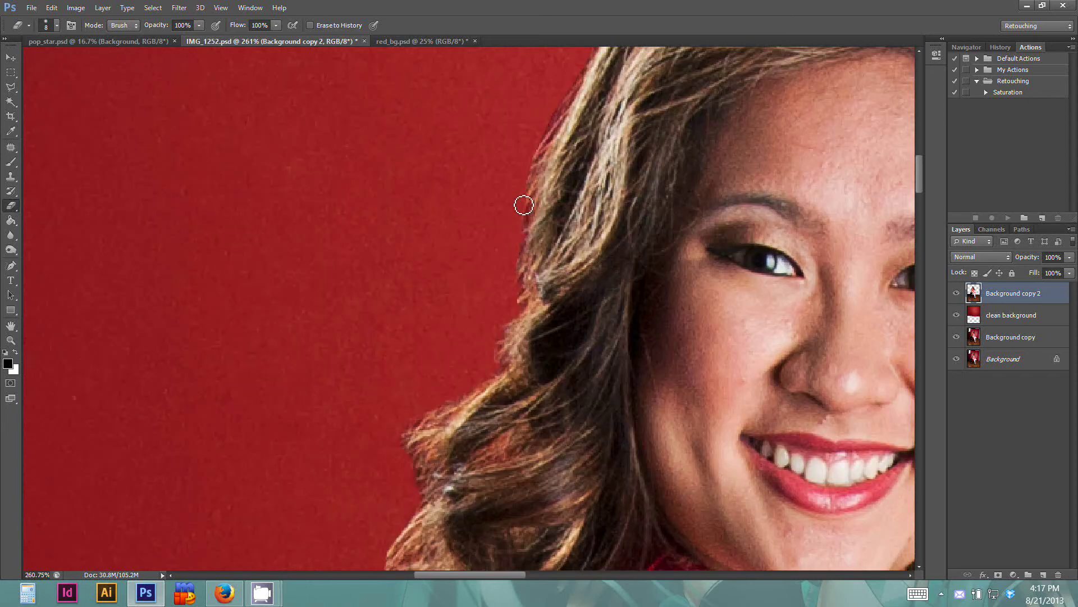
pyautogui.moveTo(559, 123); pyautogui.dragTo(523, 210)
pyautogui.moveTo(496, 272)
pyautogui.mouseDown()
pyautogui.moveTo(493, 301)
pyautogui.moveTo(547, 165)
pyautogui.moveTo(443, 316)
pyautogui.moveTo(509, 196)
pyautogui.moveTo(476, 252)
pyautogui.moveTo(487, 222)
pyautogui.moveTo(480, 241)
pyautogui.mouseUp()
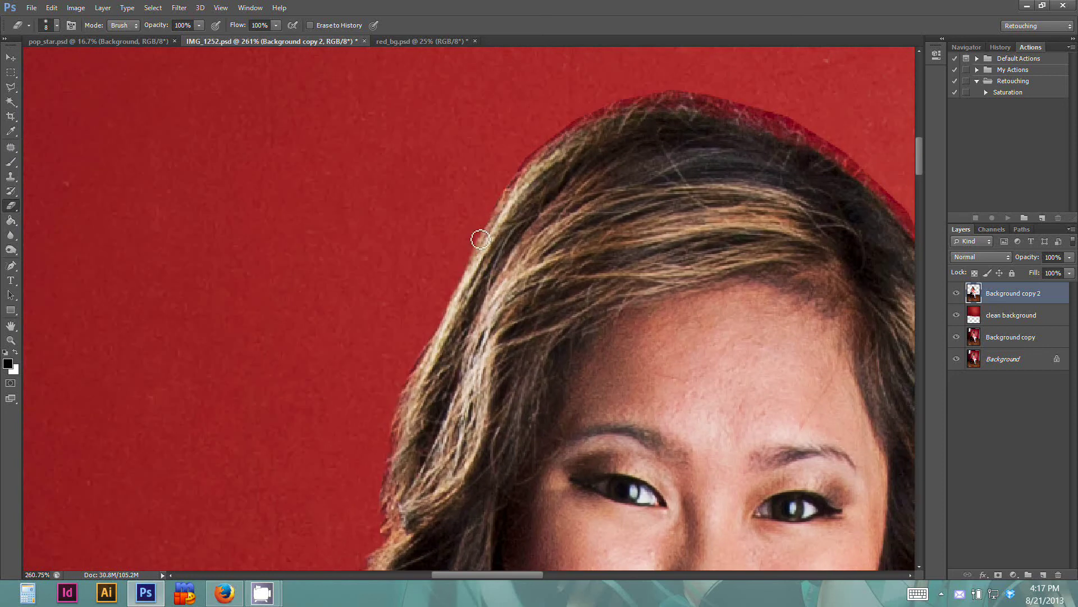
# Erase the old wall fringe along the upper left-hand outline of the hair towards the crown.
pyautogui.moveTo(515, 182); pyautogui.dragTo(488, 226)
pyautogui.moveTo(531, 156)
pyautogui.mouseDown()
pyautogui.moveTo(484, 196)
pyautogui.moveTo(564, 149)
pyautogui.moveTo(594, 147)
pyautogui.moveTo(587, 153)
pyautogui.mouseUp()
pyautogui.scroll(2, 587, 154)
pyautogui.hscroll(1, 587, 154)
pyautogui.moveTo(478, 181)
pyautogui.mouseDown()
pyautogui.moveTo(411, 199)
pyautogui.moveTo(521, 191)
pyautogui.mouseUp()
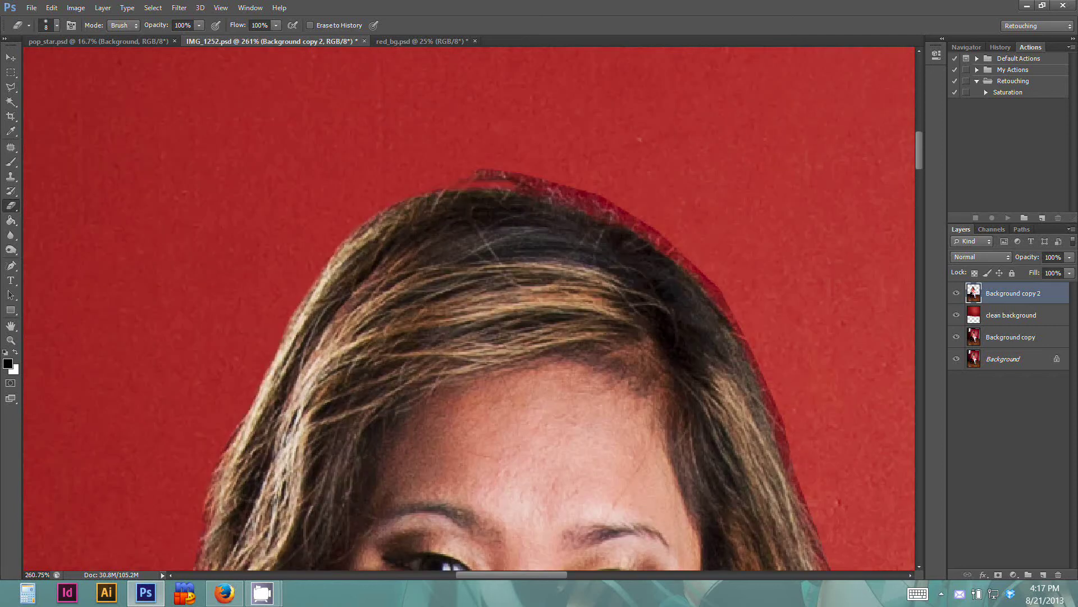
# Erase the old wall fringe over the crown and down the upper right-hand outline of the hair.
pyautogui.moveTo(443, 187)
pyautogui.mouseDown()
pyautogui.moveTo(415, 196)
pyautogui.moveTo(510, 178)
pyautogui.moveTo(539, 191)
pyautogui.moveTo(528, 175)
pyautogui.moveTo(616, 210)
pyautogui.moveTo(501, 184)
pyautogui.moveTo(526, 172)
pyautogui.moveTo(567, 187)
pyautogui.moveTo(520, 178)
pyautogui.moveTo(613, 233)
pyautogui.moveTo(514, 175)
pyautogui.mouseUp()
pyautogui.moveTo(586, 204); pyautogui.dragTo(506, 139)
pyautogui.moveTo(541, 170)
pyautogui.mouseDown()
pyautogui.moveTo(528, 166)
pyautogui.moveTo(577, 214)
pyautogui.moveTo(545, 183)
pyautogui.moveTo(530, 140)
pyautogui.mouseUp()
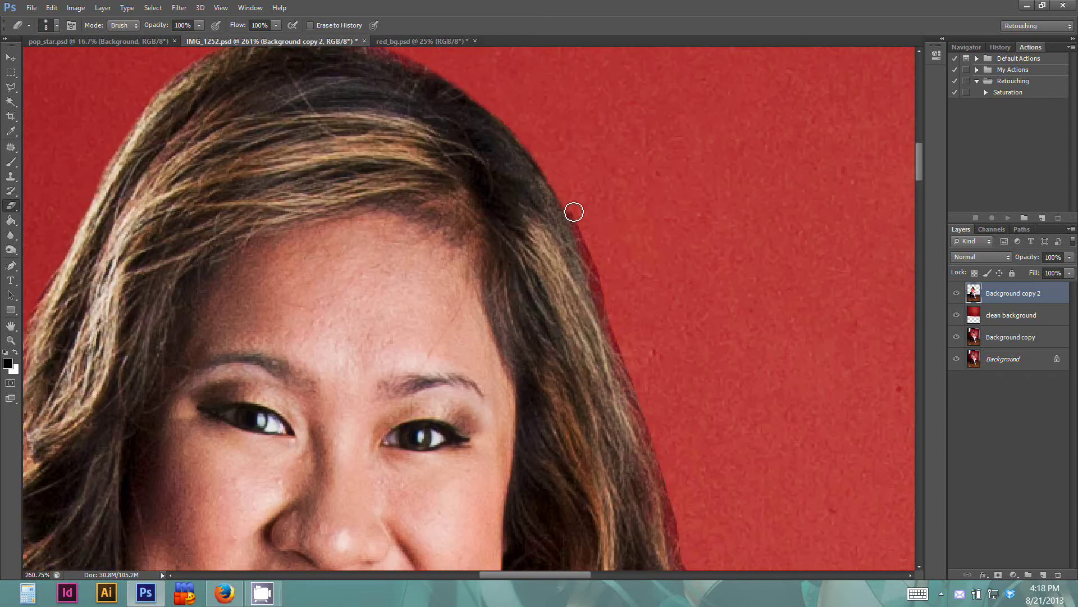
pyautogui.moveTo(590, 244); pyautogui.dragTo(572, 208)
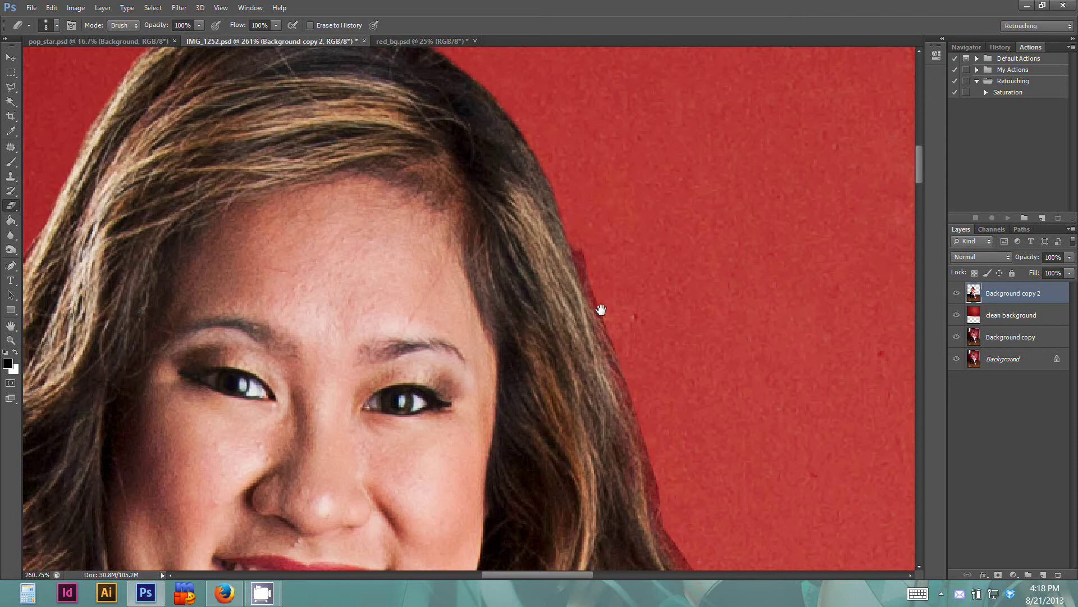
pyautogui.moveTo(600, 310); pyautogui.dragTo(564, 241)
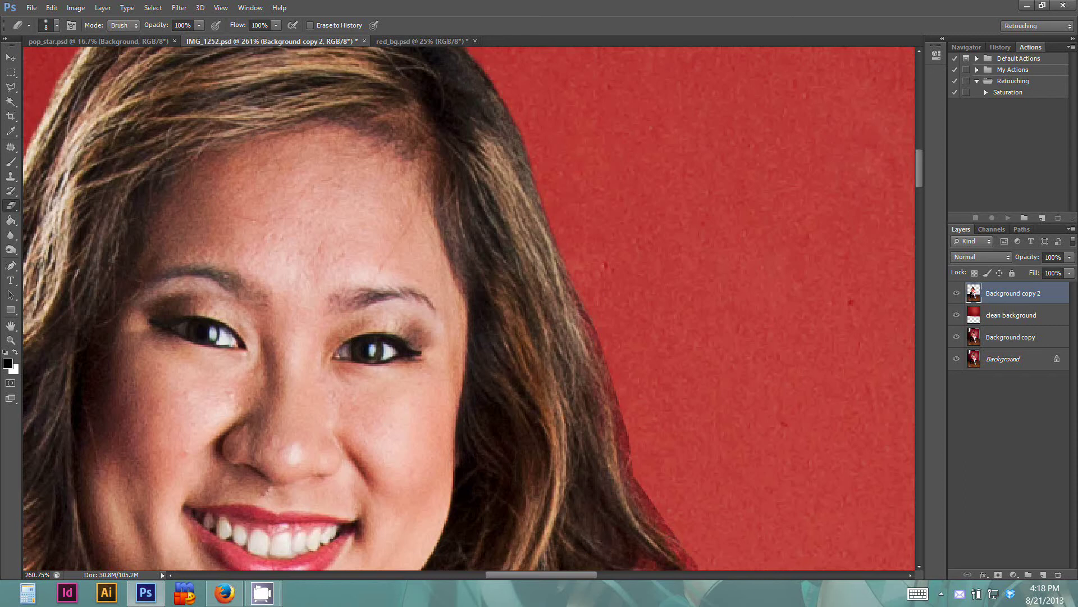
# Erase the old wall fringe along the right-hand side of the hair from eye level down past the chin.
pyautogui.moveTo(602, 385); pyautogui.dragTo(585, 358)
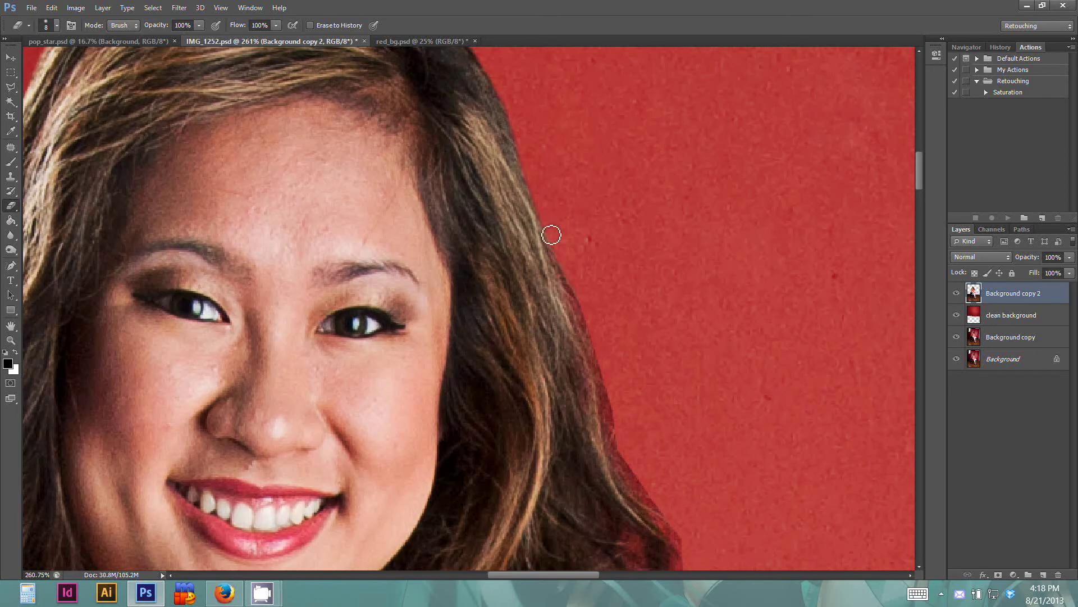
pyautogui.moveTo(569, 280)
pyautogui.mouseDown()
pyautogui.moveTo(619, 414)
pyautogui.moveTo(550, 219)
pyautogui.moveTo(585, 361)
pyautogui.mouseUp()
pyautogui.moveTo(578, 315)
pyautogui.mouseDown()
pyautogui.moveTo(587, 368)
pyautogui.moveTo(636, 423)
pyautogui.mouseUp()
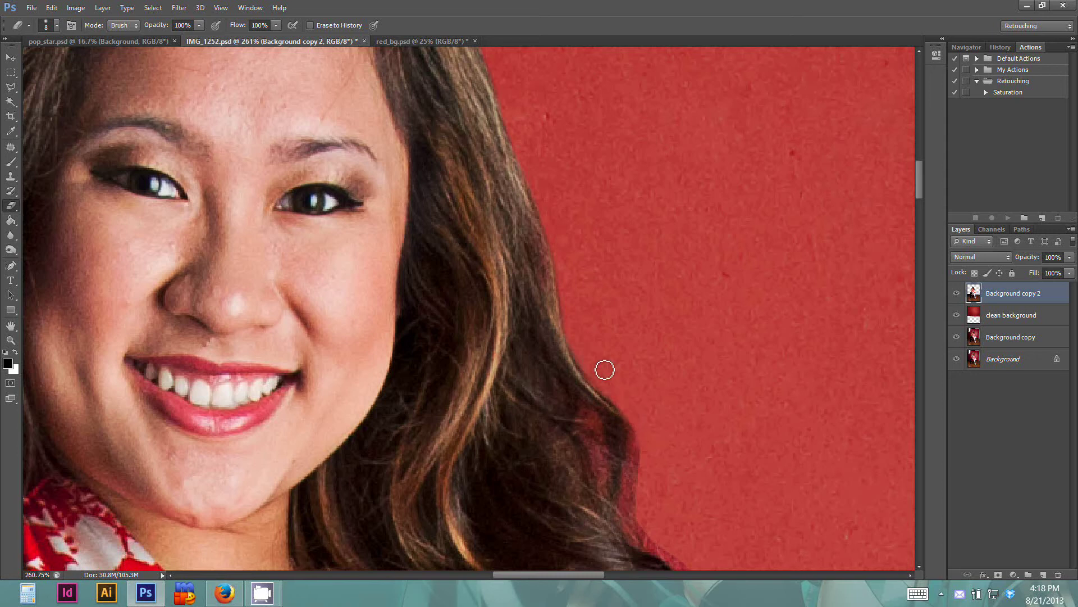
pyautogui.moveTo(613, 376)
pyautogui.mouseDown()
pyautogui.moveTo(592, 305)
pyautogui.moveTo(618, 378)
pyautogui.moveTo(618, 436)
pyautogui.mouseUp()
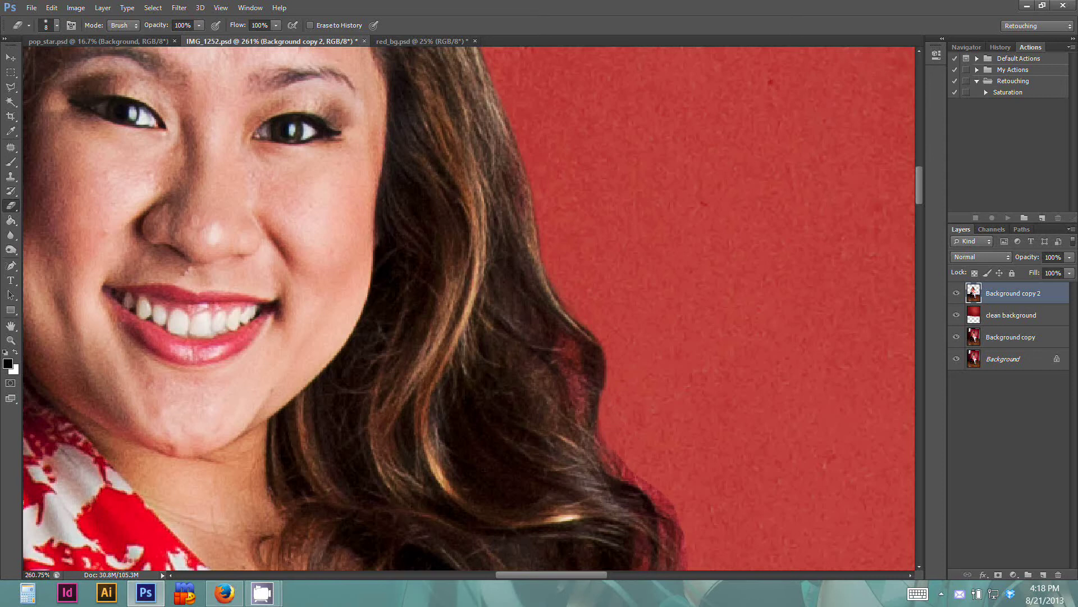
pyautogui.moveTo(558, 375); pyautogui.dragTo(522, 257)
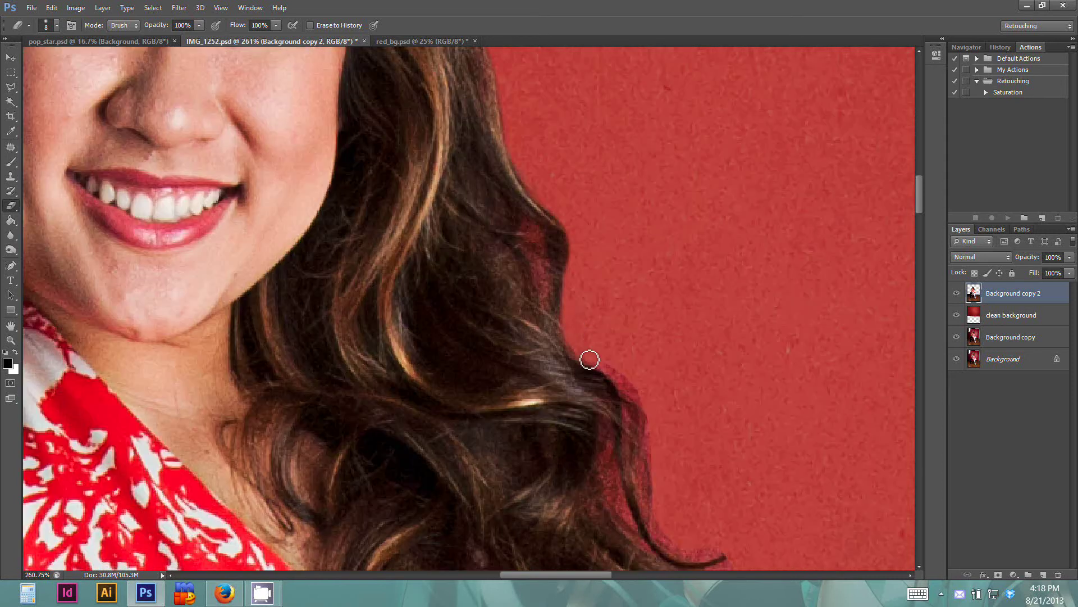
# Erase the leftover wall around the right-hand curls below the chin and along the loose flicked strand.
pyautogui.moveTo(633, 390); pyautogui.dragTo(579, 297)
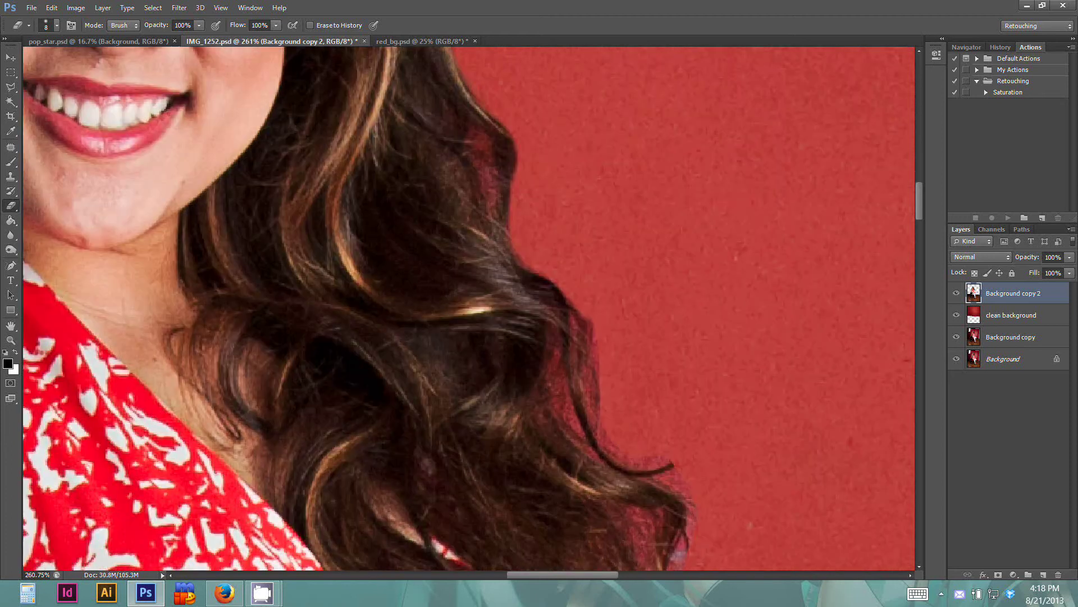
pyautogui.moveTo(688, 469); pyautogui.dragTo(642, 440)
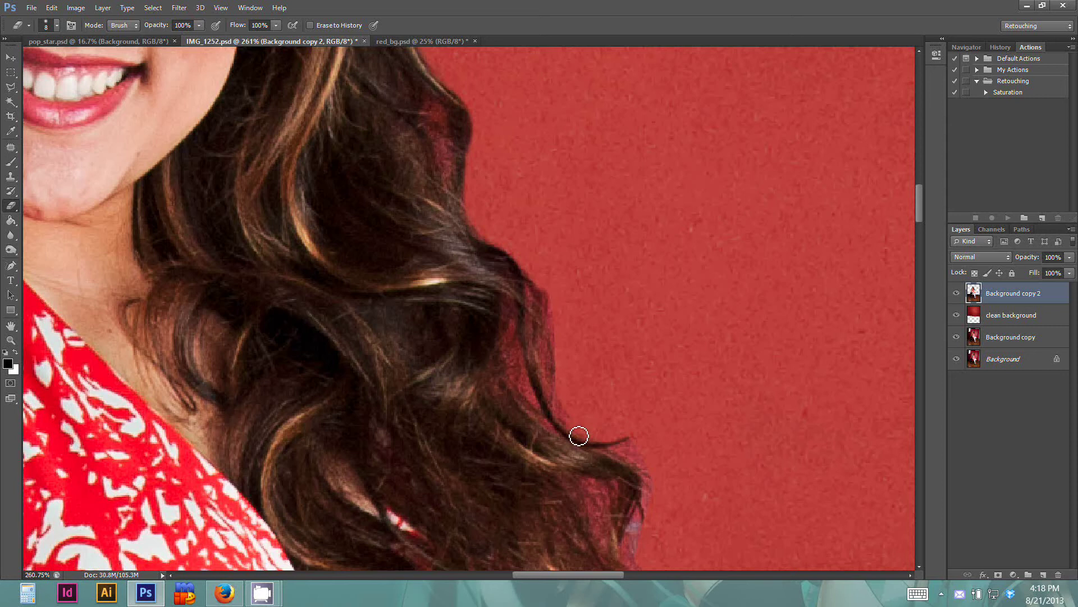
pyautogui.moveTo(543, 350)
pyautogui.mouseDown()
pyautogui.moveTo(570, 430)
pyautogui.moveTo(609, 437)
pyautogui.mouseUp()
pyautogui.moveTo(571, 401)
pyautogui.mouseDown()
pyautogui.moveTo(556, 370)
pyautogui.moveTo(548, 294)
pyautogui.moveTo(553, 371)
pyautogui.mouseUp()
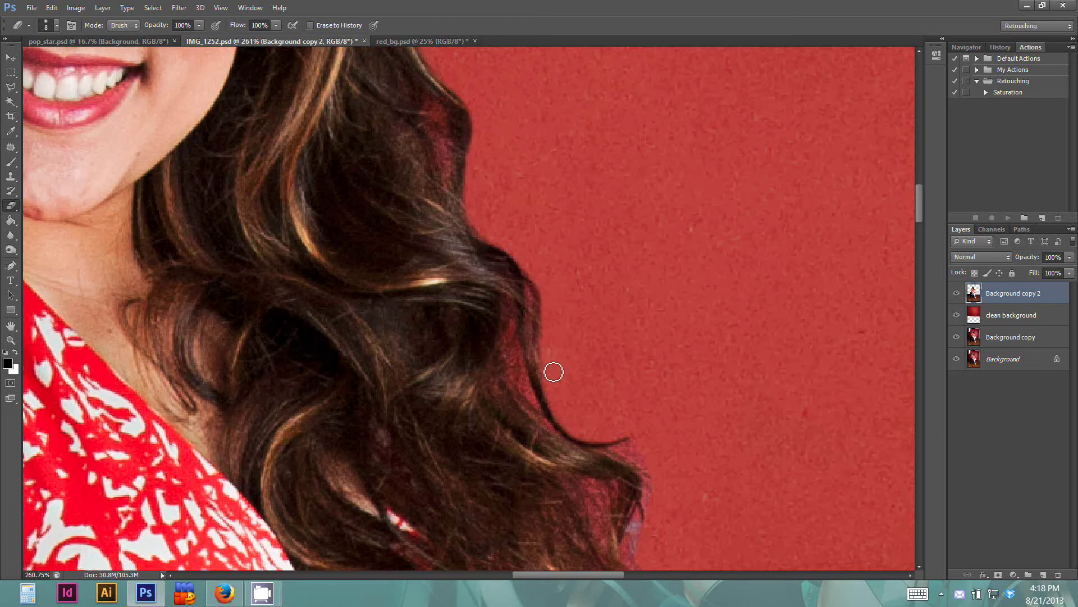
pyautogui.press('space')
pyautogui.moveTo(614, 393)
pyautogui.mouseDown()
pyautogui.moveTo(538, 301)
pyautogui.moveTo(532, 246)
pyautogui.mouseUp()
pyautogui.moveTo(559, 293)
pyautogui.mouseDown()
pyautogui.moveTo(553, 309)
pyautogui.moveTo(575, 332)
pyautogui.moveTo(551, 301)
pyautogui.moveTo(560, 293)
pyautogui.mouseUp()
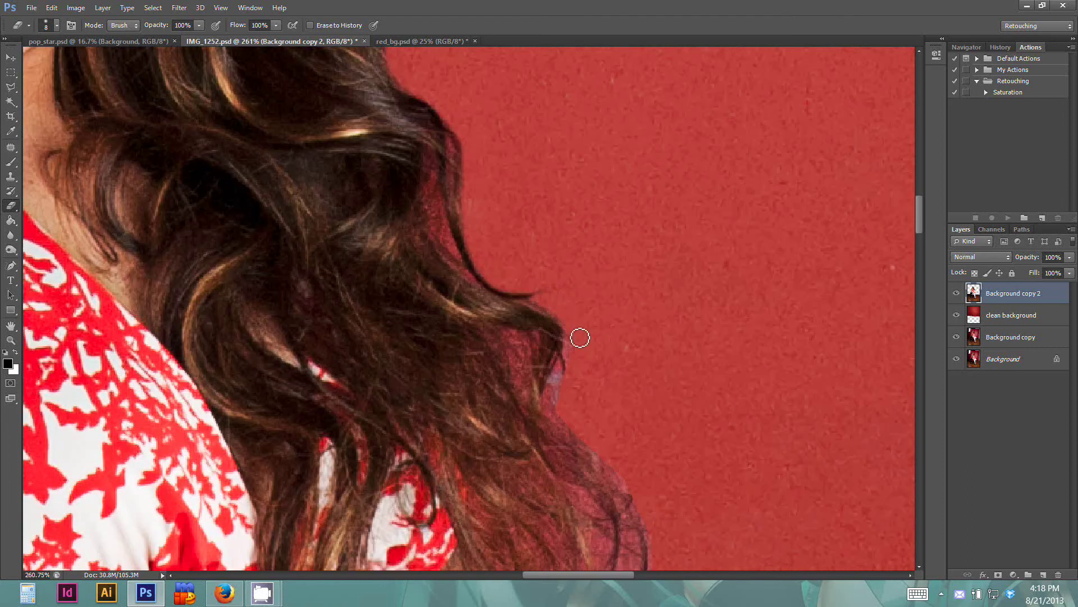
# Erase the leftover pinkish wall around and between the lowest right-hand hair curls above the arm.
pyautogui.moveTo(580, 338)
pyautogui.mouseDown()
pyautogui.moveTo(573, 325)
pyautogui.moveTo(568, 429)
pyautogui.mouseUp()
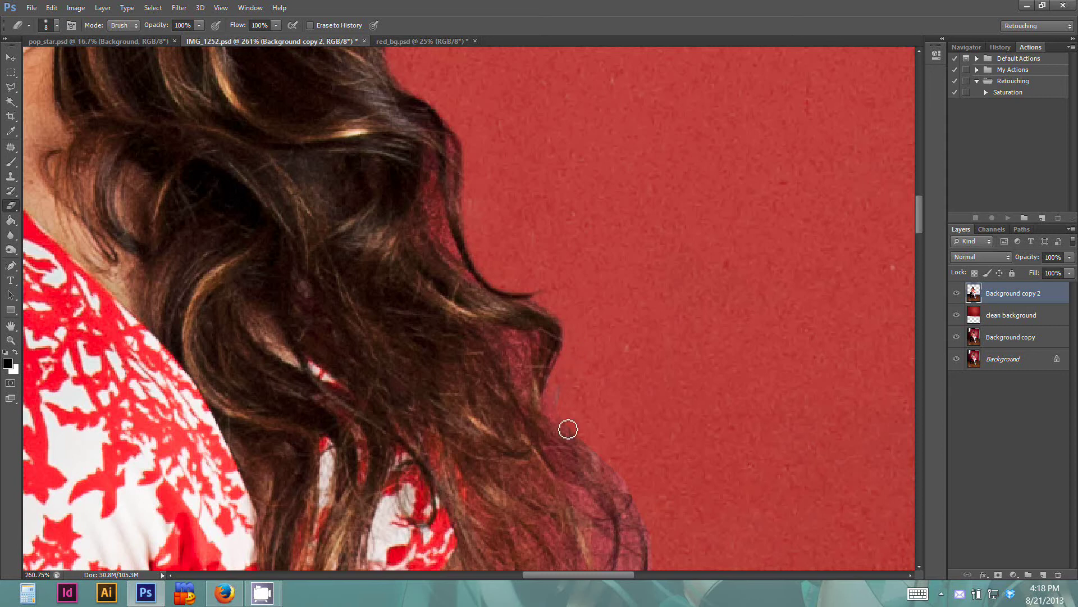
pyautogui.moveTo(545, 343); pyautogui.dragTo(513, 223)
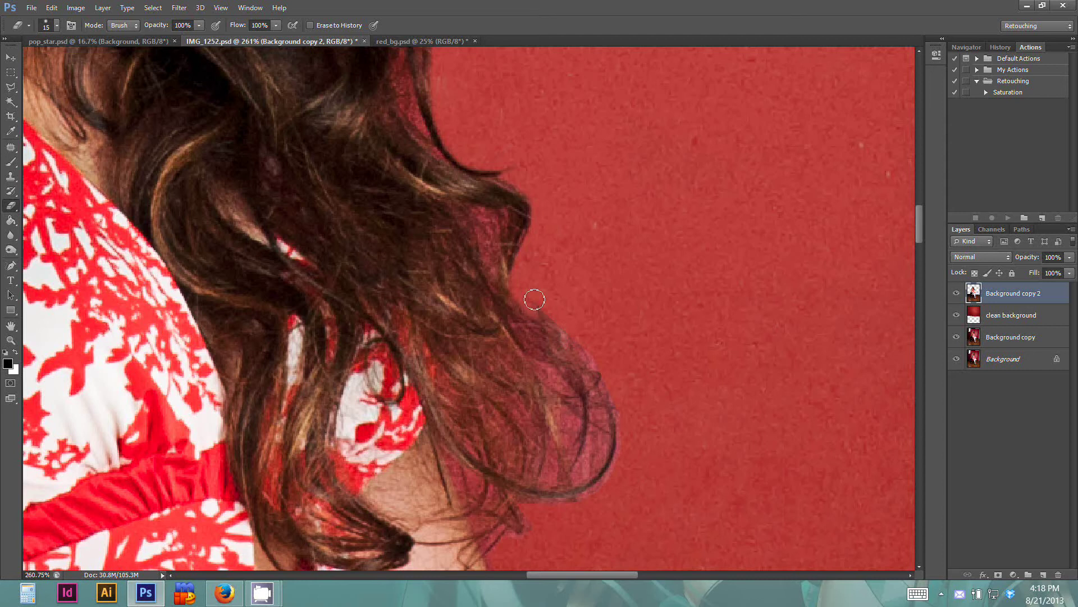
pyautogui.moveTo(534, 299)
pyautogui.mouseDown()
pyautogui.moveTo(561, 337)
pyautogui.moveTo(545, 304)
pyautogui.mouseUp()
pyautogui.moveTo(579, 365)
pyautogui.mouseDown()
pyautogui.moveTo(622, 433)
pyautogui.moveTo(567, 481)
pyautogui.moveTo(592, 434)
pyautogui.mouseUp()
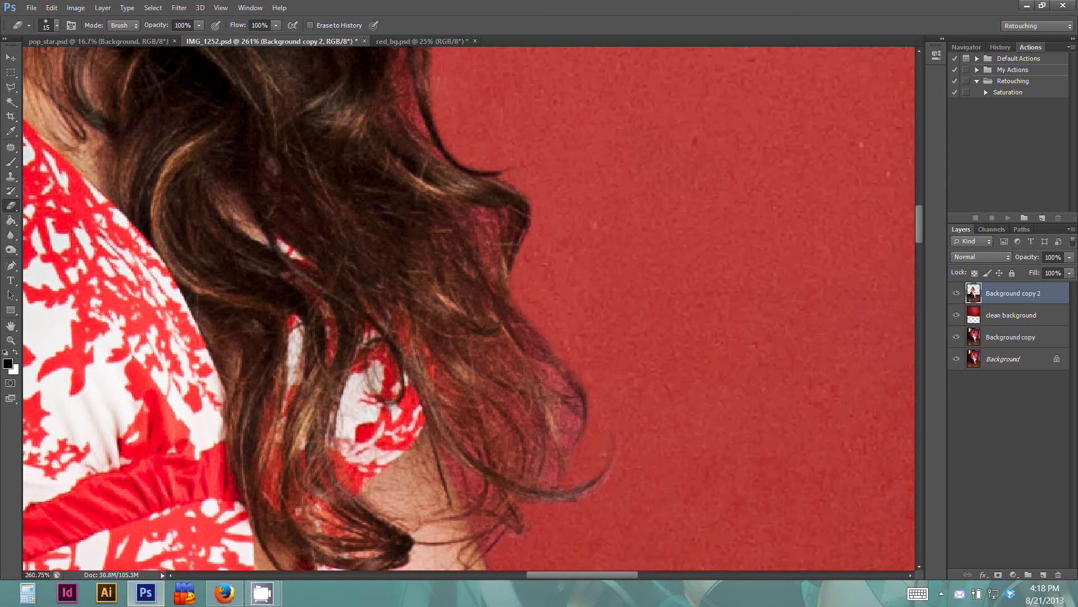
pyautogui.moveTo(609, 480)
pyautogui.mouseDown()
pyautogui.moveTo(559, 505)
pyautogui.moveTo(543, 362)
pyautogui.mouseUp()
pyautogui.moveTo(536, 414); pyautogui.dragTo(512, 440)
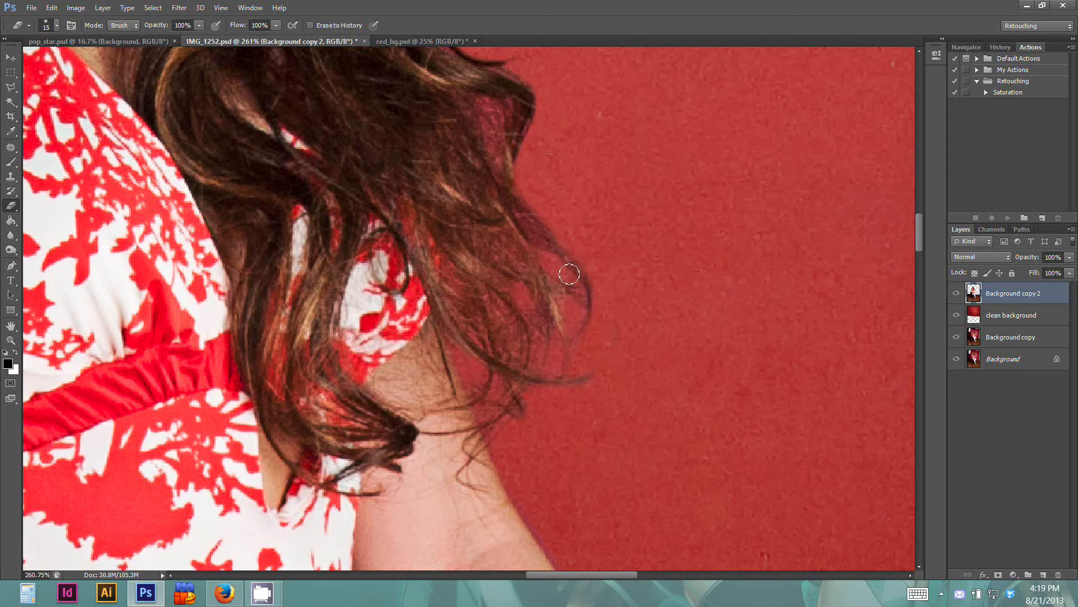
# Burn the wispy ends and reddish gaps of the lower right-hand hair curls.
pyautogui.scroll(3, 551, 250)
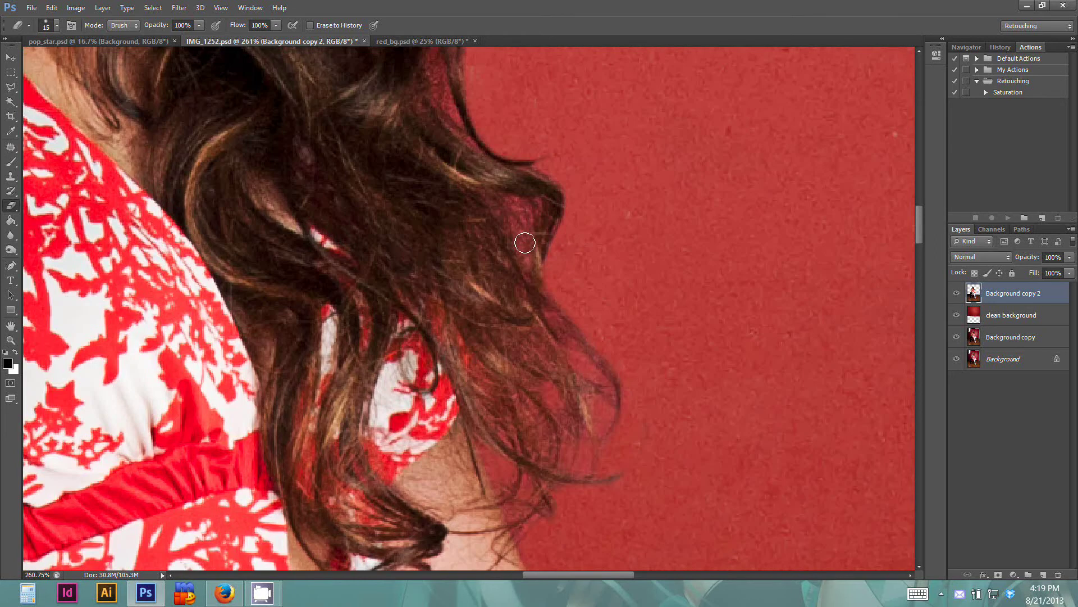
pyautogui.scroll(-3, 547, 280)
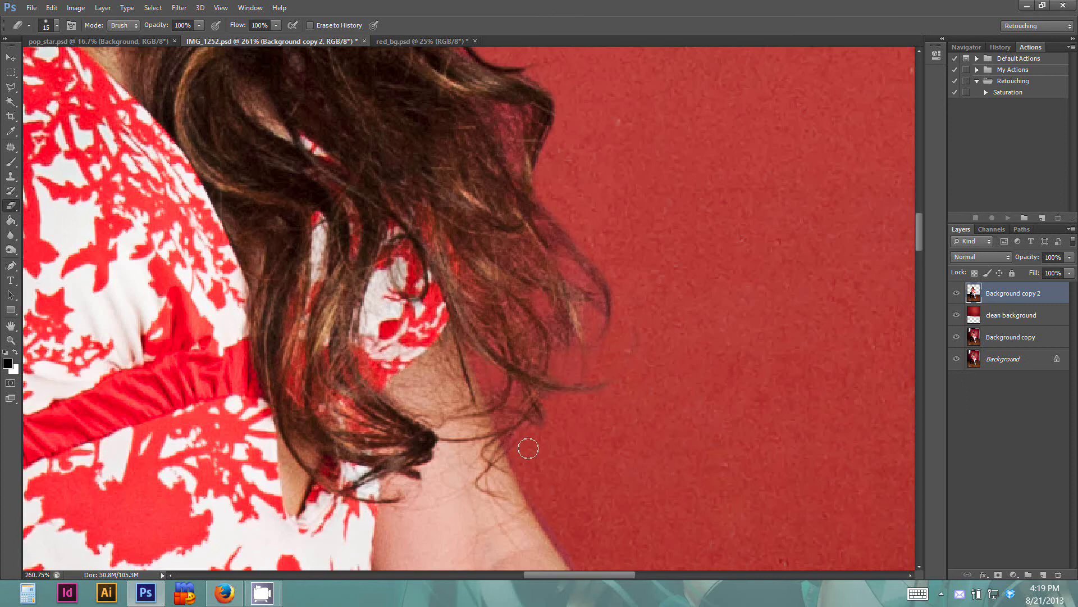
pyautogui.moveTo(556, 383); pyautogui.dragTo(540, 395)
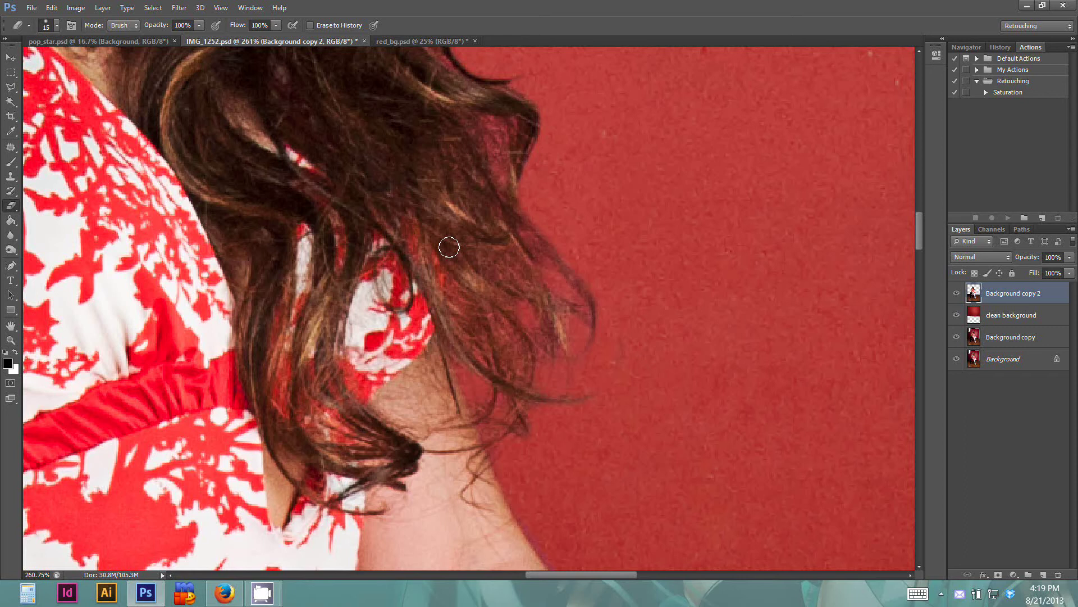
pyautogui.click(11, 249)
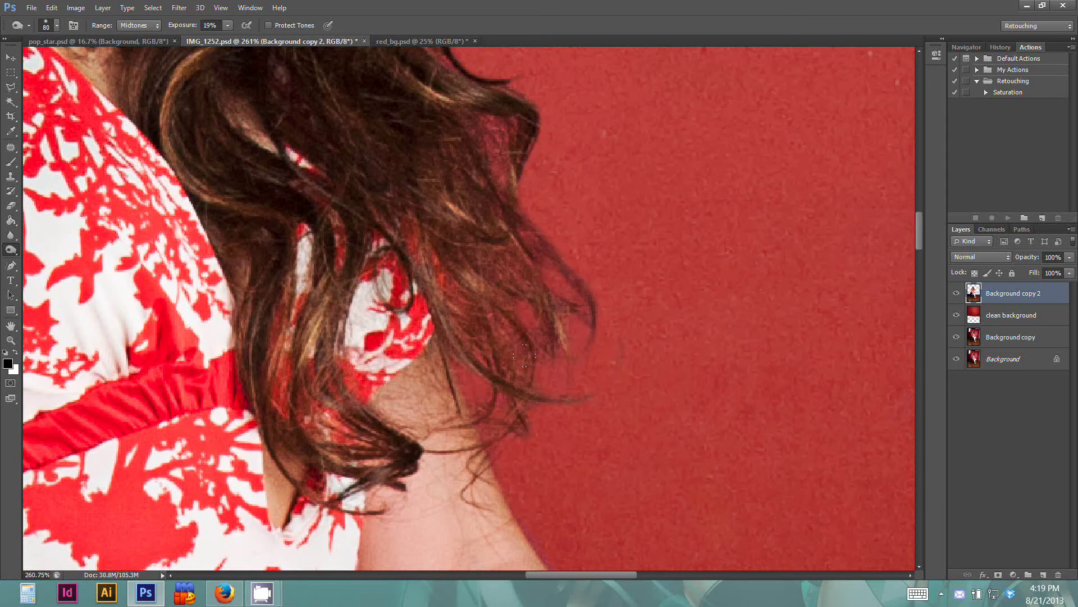
pyautogui.moveTo(524, 355); pyautogui.dragTo(483, 390)
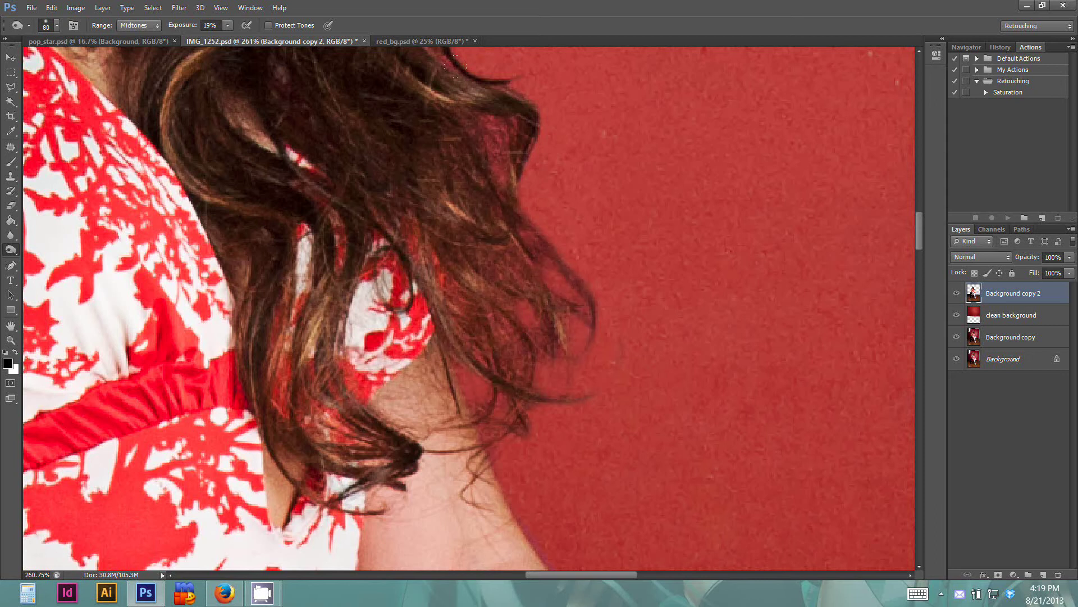
pyautogui.moveTo(441, 360); pyautogui.dragTo(458, 408)
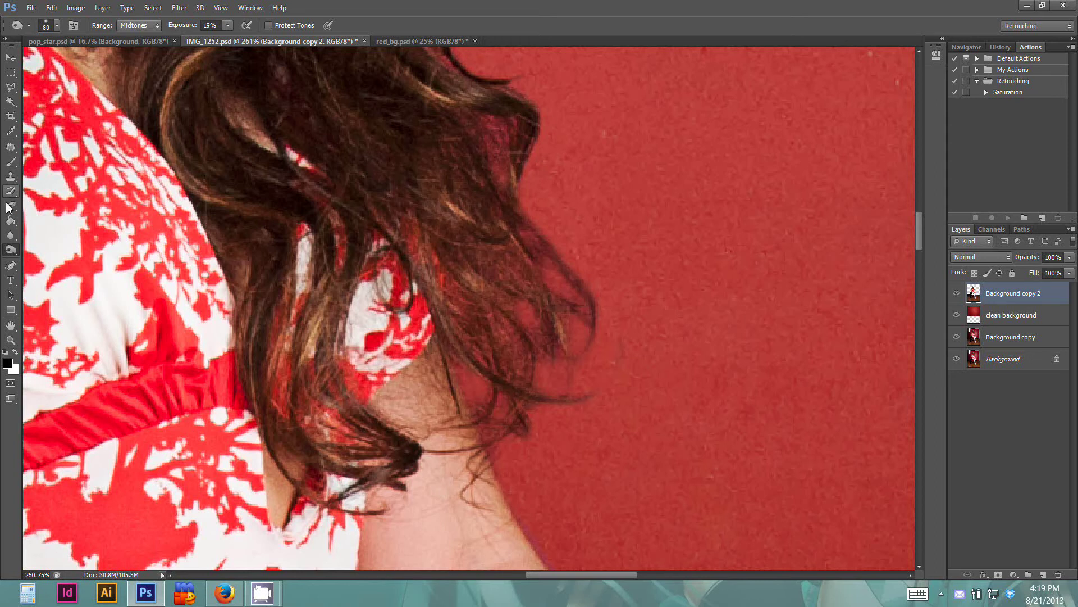
# Erase the purple fringe along the outer edge of the right-hand arm from below the hair towards the wrist.
pyautogui.press('e')
pyautogui.moveTo(441, 460); pyautogui.dragTo(398, 306)
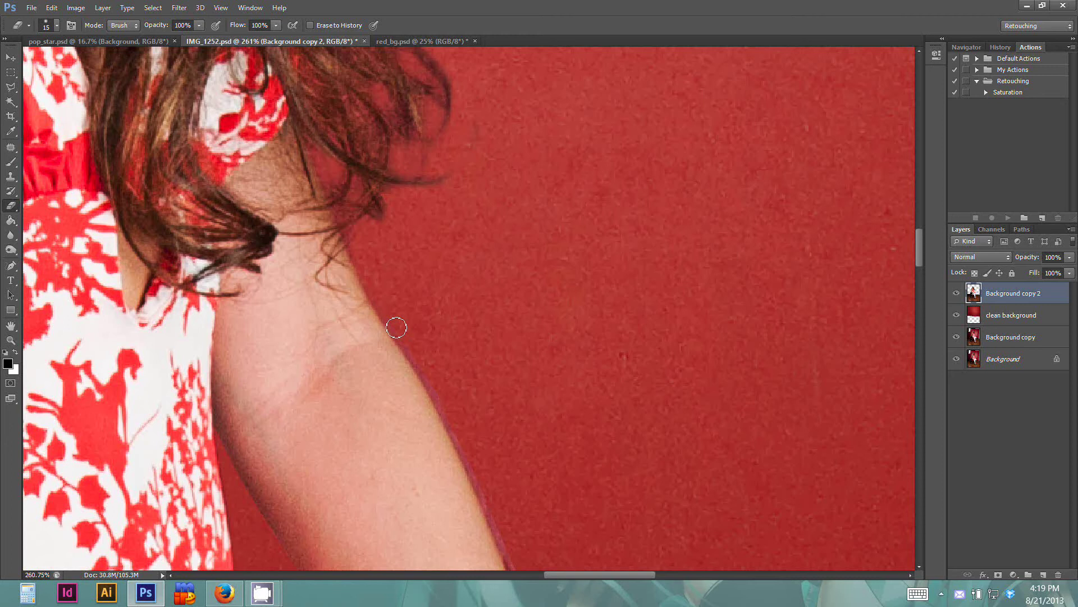
pyautogui.moveTo(475, 456); pyautogui.dragTo(427, 341)
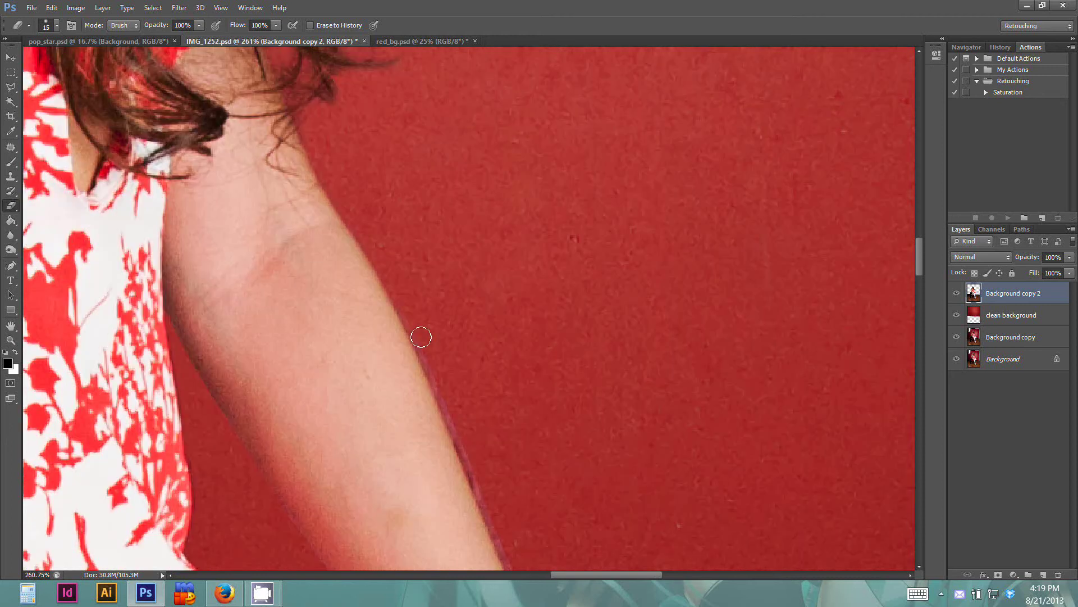
pyautogui.moveTo(462, 433)
pyautogui.mouseDown()
pyautogui.moveTo(433, 325)
pyautogui.moveTo(440, 358)
pyautogui.mouseUp()
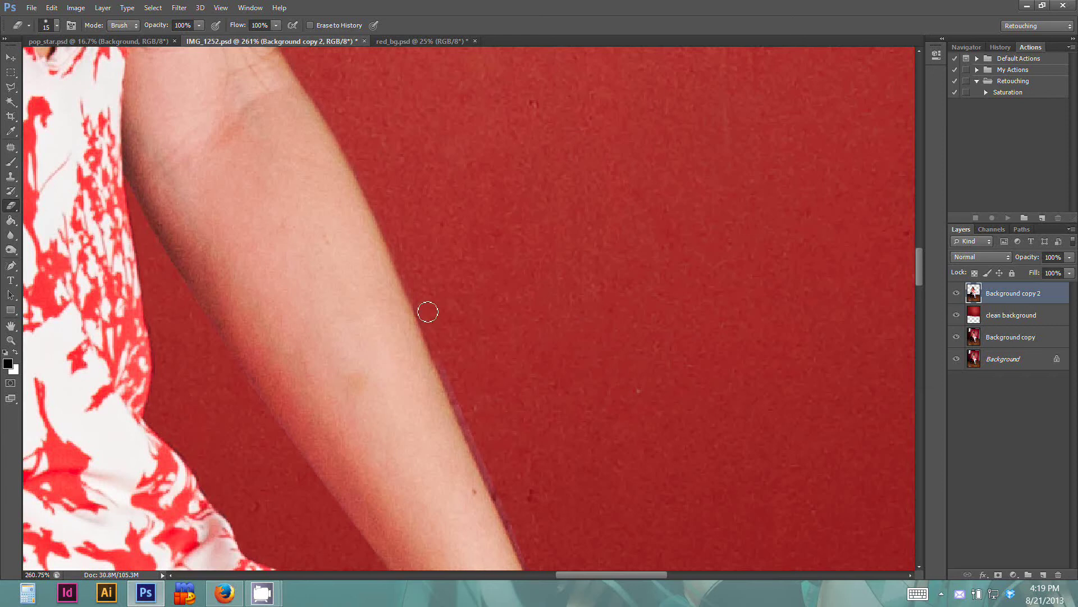
pyautogui.moveTo(428, 312); pyautogui.dragTo(479, 444)
pyautogui.moveTo(505, 500)
pyautogui.mouseDown()
pyautogui.moveTo(452, 356)
pyautogui.moveTo(498, 469)
pyautogui.mouseUp()
# Erase the fringe along the dress edge facing the right-hand arm, from the waist down to the bracelet, with a size 10 eraser.
pyautogui.moveTo(194, 253); pyautogui.dragTo(365, 429)
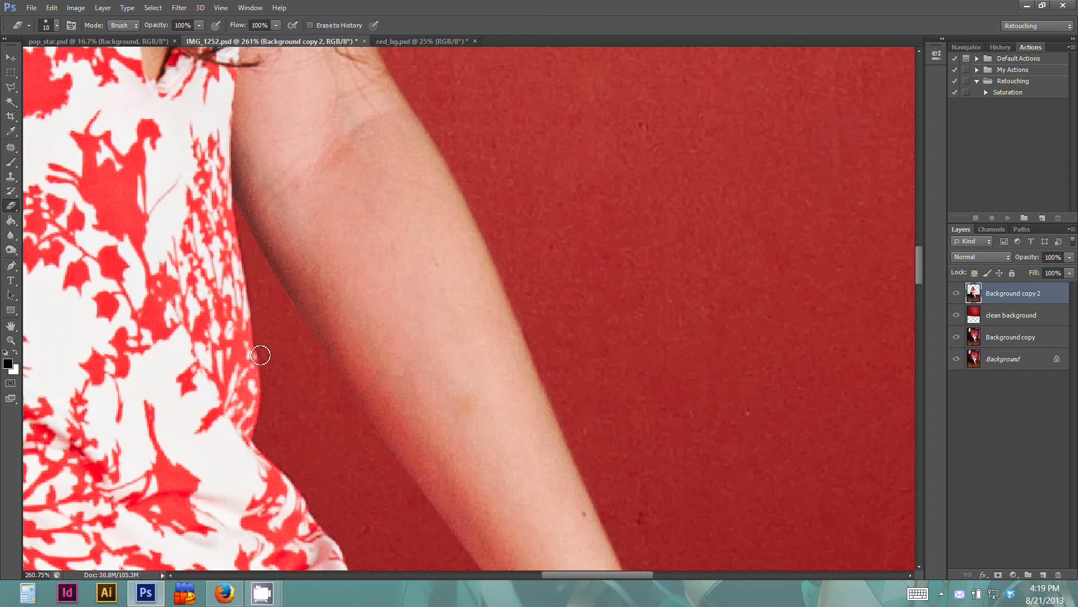
pyautogui.moveTo(263, 356)
pyautogui.mouseDown()
pyautogui.moveTo(270, 451)
pyautogui.moveTo(313, 517)
pyautogui.mouseUp()
pyautogui.scroll(-3, 277, 427)
pyautogui.hscroll(1, 277, 426)
pyautogui.moveTo(273, 410)
pyautogui.mouseDown()
pyautogui.moveTo(313, 460)
pyautogui.moveTo(343, 475)
pyautogui.moveTo(282, 402)
pyautogui.moveTo(366, 473)
pyautogui.mouseUp()
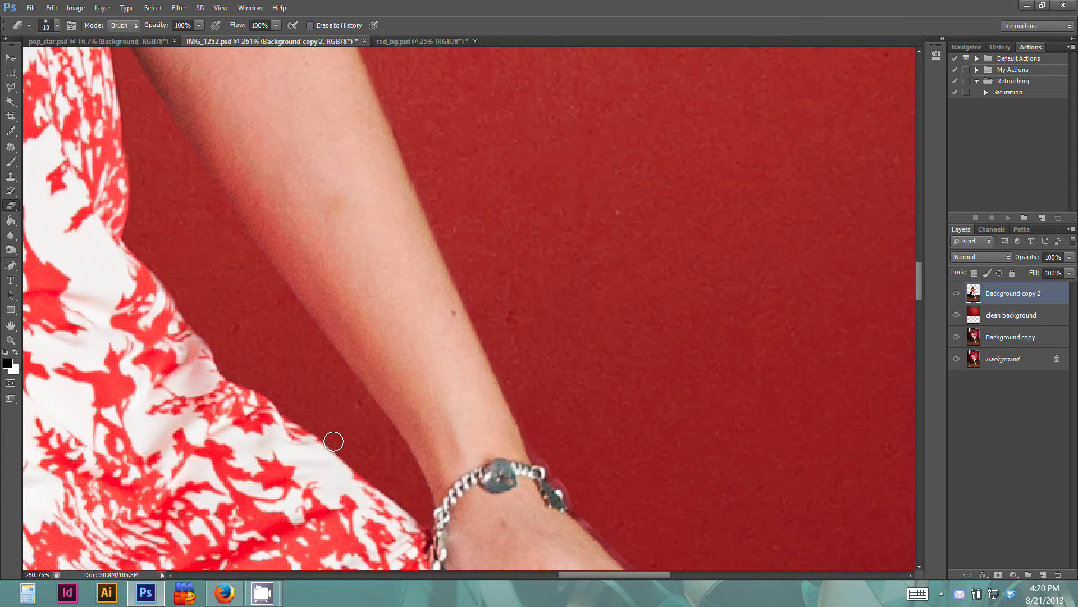
pyautogui.moveTo(333, 442); pyautogui.dragTo(364, 469)
pyautogui.moveTo(370, 477)
pyautogui.mouseDown()
pyautogui.moveTo(318, 428)
pyautogui.moveTo(362, 466)
pyautogui.mouseUp()
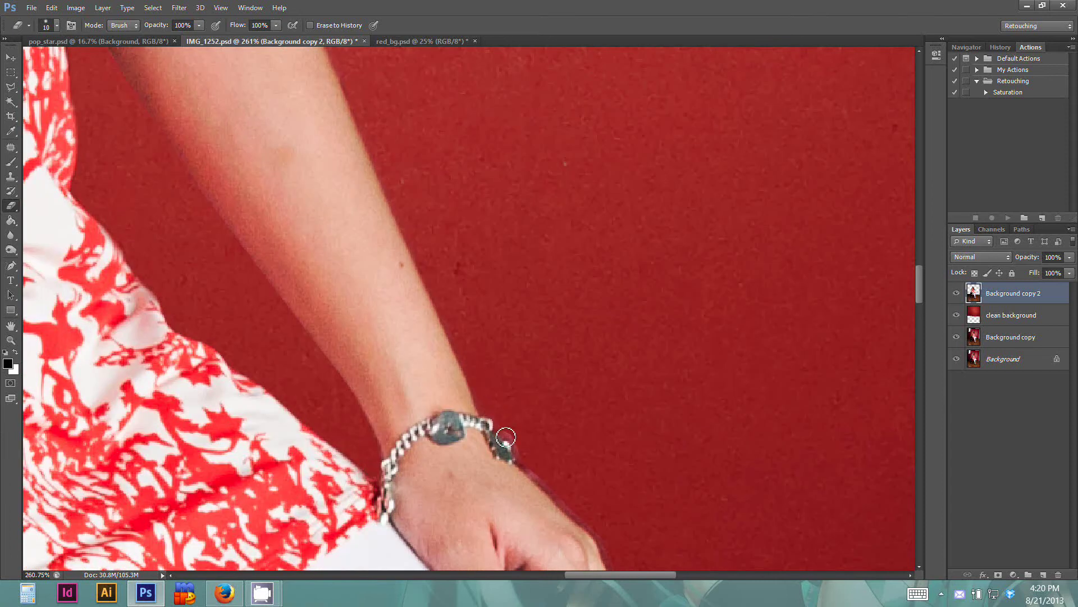
# Erase the old wall fringe around the bracelet, the back of the right-hand hand and its fingertips.
pyautogui.moveTo(506, 437)
pyautogui.mouseDown()
pyautogui.moveTo(542, 479)
pyautogui.moveTo(443, 355)
pyautogui.mouseUp()
pyautogui.scroll(-3, 530, 469)
pyautogui.hscroll(3, 530, 470)
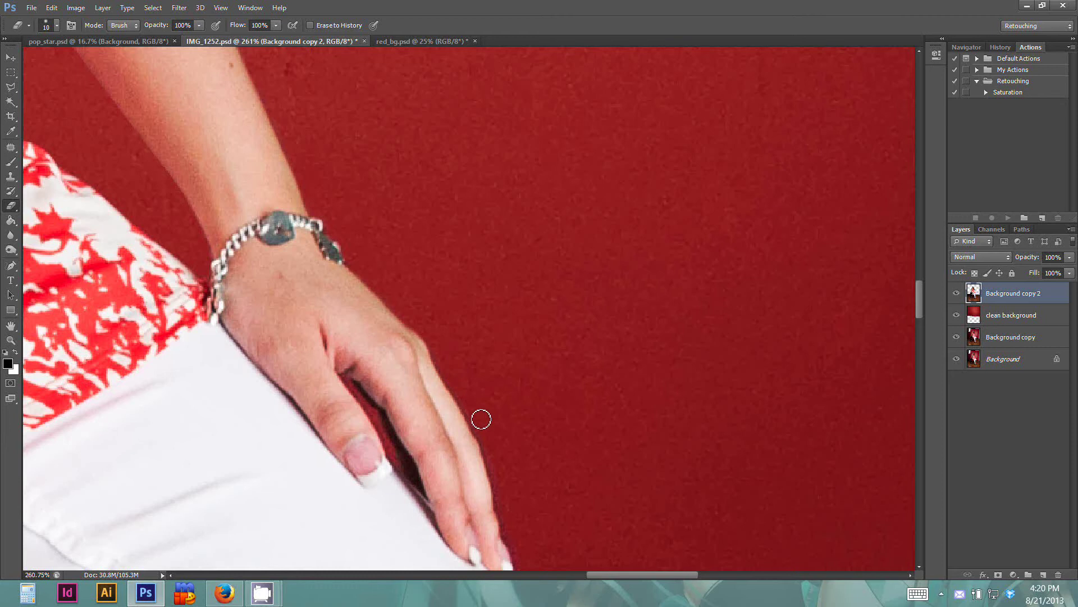
pyautogui.moveTo(499, 479); pyautogui.dragTo(460, 344)
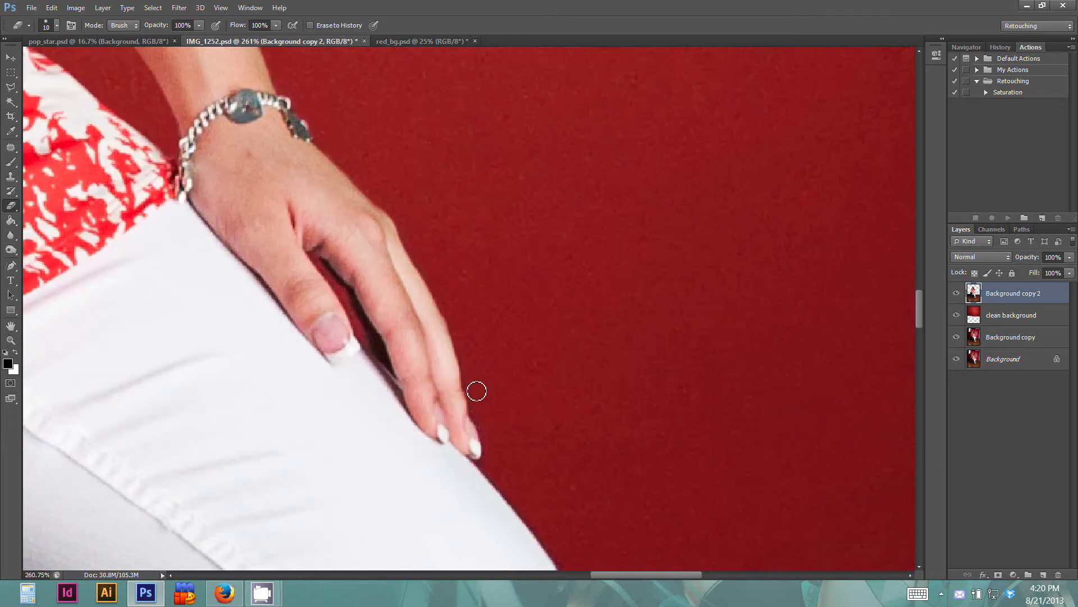
pyautogui.moveTo(487, 438); pyautogui.dragTo(418, 369)
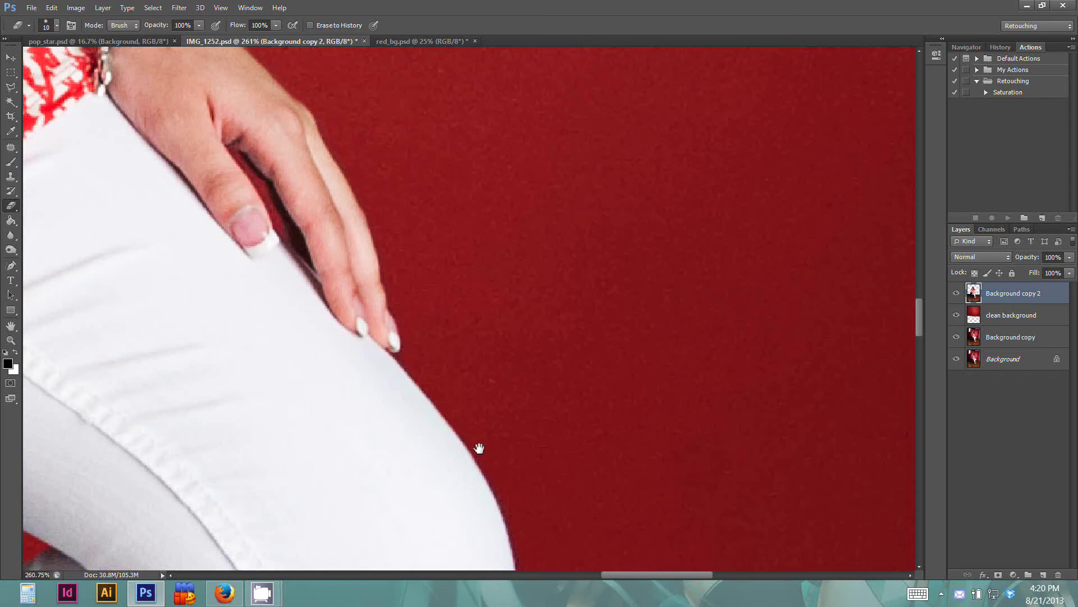
# Erase the old wall fringe along the white trousers from the right-hand thigh around the knee.
pyautogui.moveTo(479, 445); pyautogui.dragTo(440, 338)
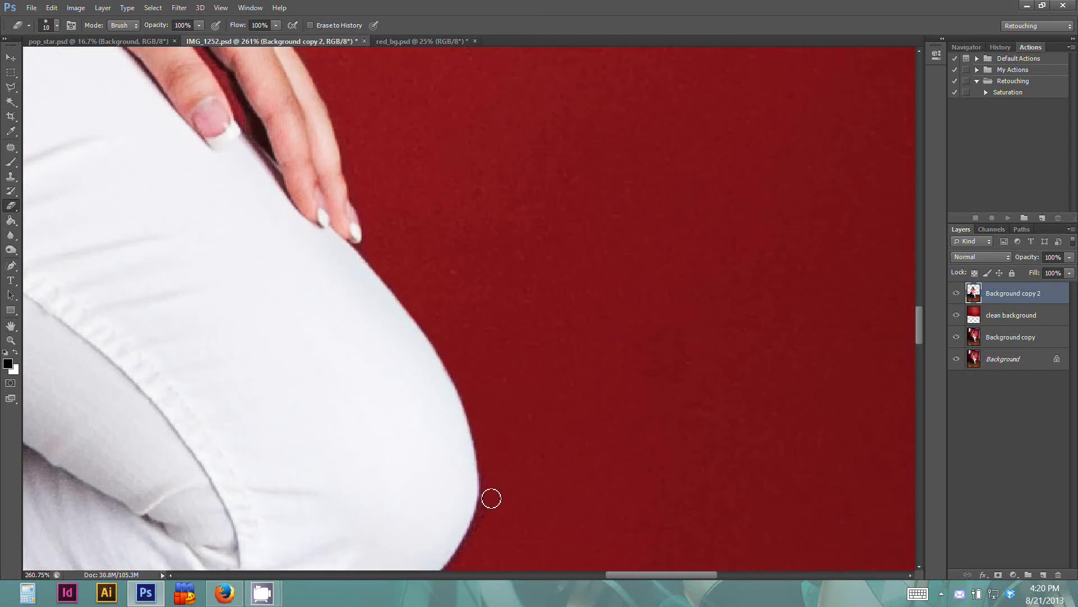
pyautogui.moveTo(491, 498); pyautogui.dragTo(590, 313)
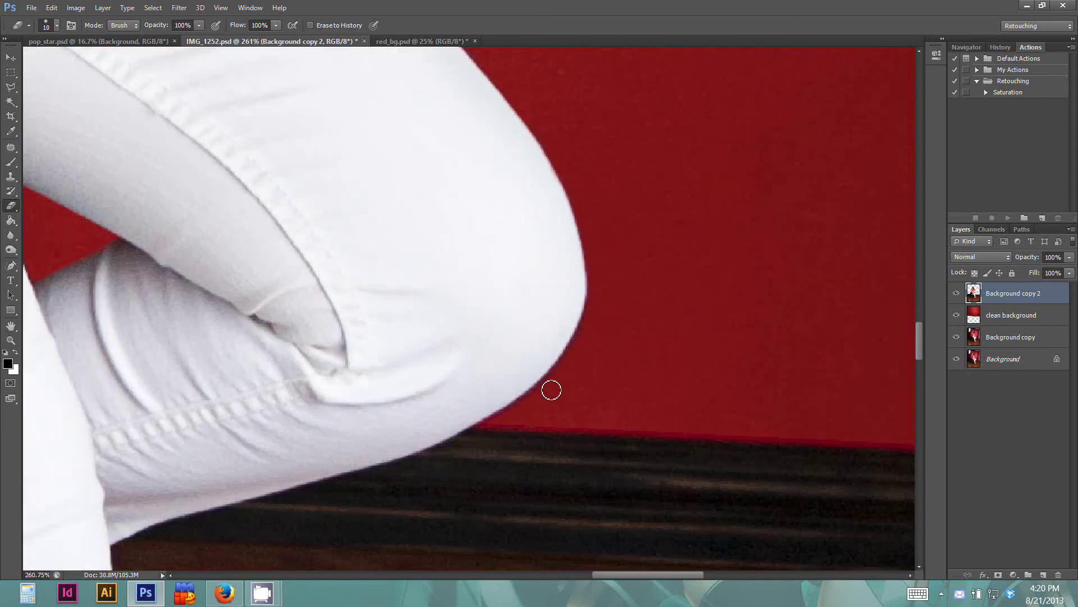
# Inspect the gap between the legs, the right-hand arm gap and the gap beside the left-hand waist for leftover fringe.
pyautogui.moveTo(318, 345)
pyautogui.mouseDown()
pyautogui.moveTo(646, 406)
pyautogui.moveTo(728, 463)
pyautogui.mouseUp()
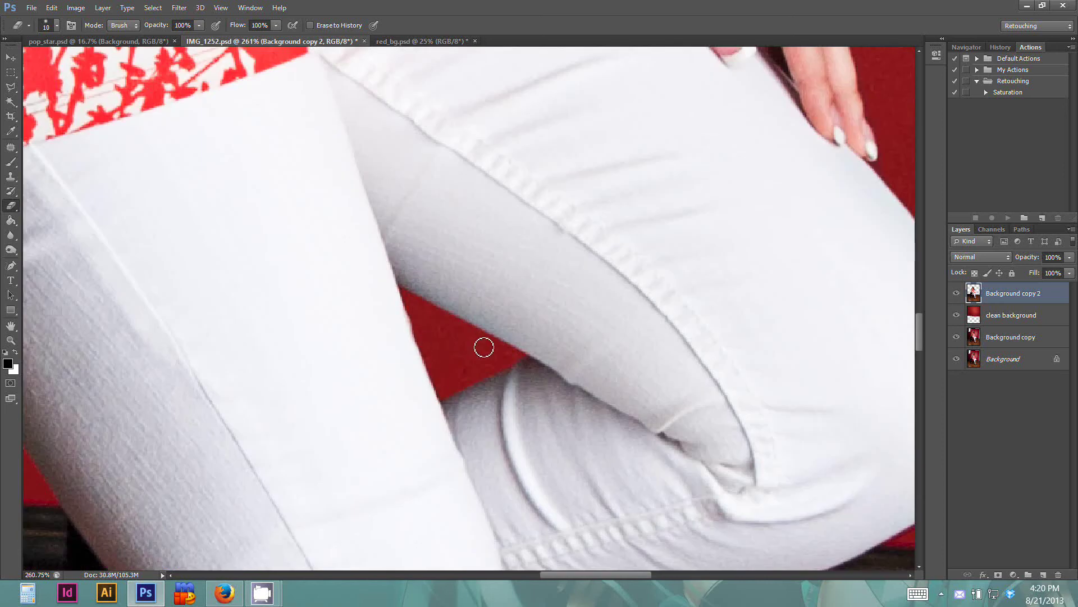
pyautogui.moveTo(489, 143); pyautogui.dragTo(467, 400)
pyautogui.moveTo(430, 120); pyautogui.dragTo(448, 334)
pyautogui.moveTo(314, 167); pyautogui.dragTo(455, 497)
pyautogui.moveTo(400, 251); pyautogui.dragTo(475, 334)
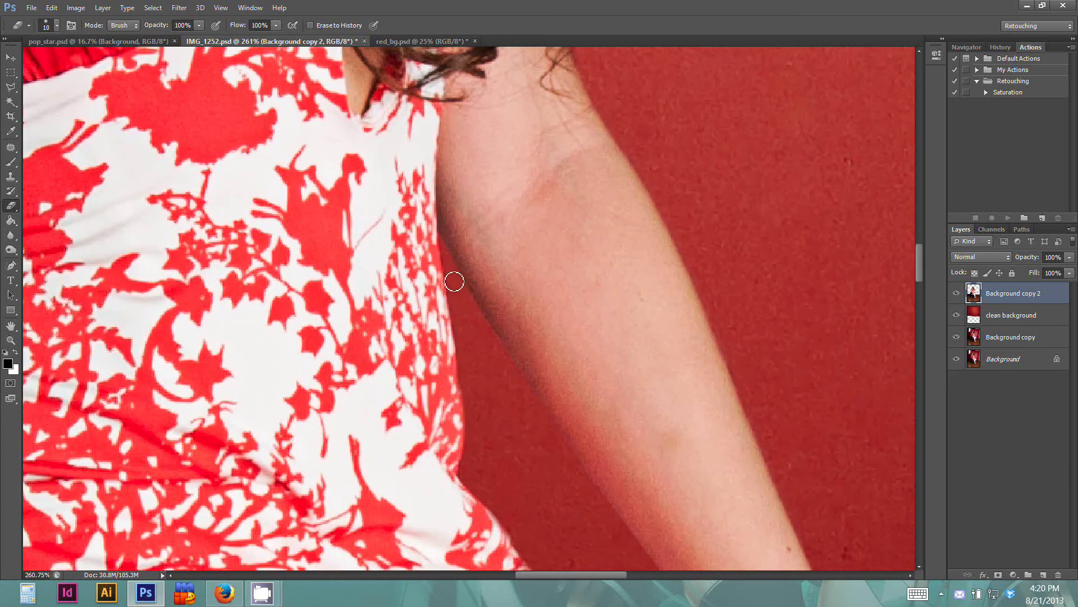
pyautogui.moveTo(260, 352); pyautogui.dragTo(620, 220)
pyautogui.moveTo(218, 391); pyautogui.dragTo(344, 284)
pyautogui.moveTo(223, 244); pyautogui.dragTo(353, 457)
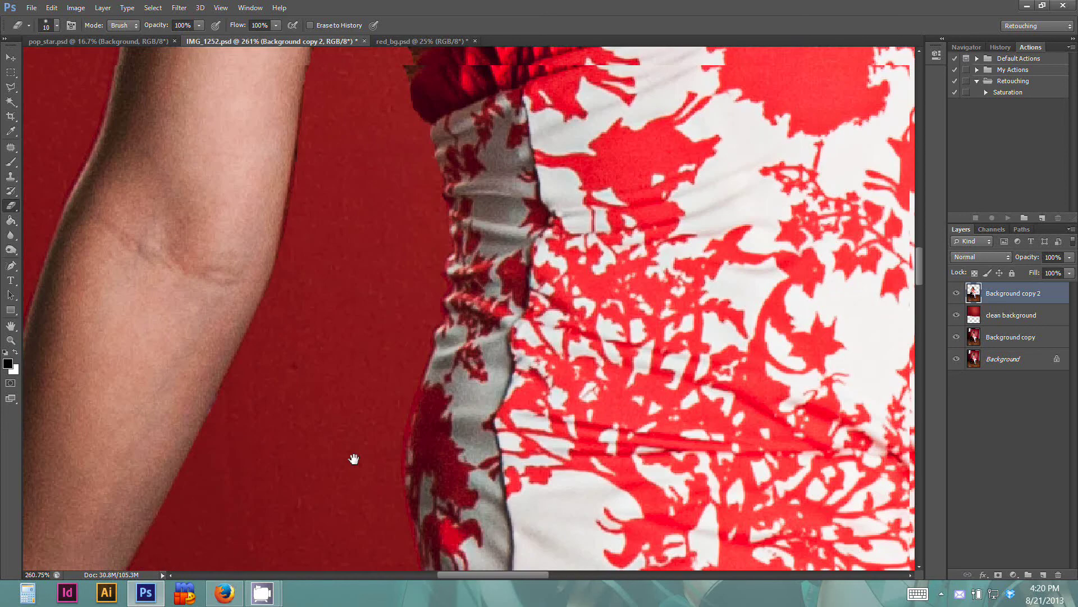
# Erase the old wall fringe along the inner edge of the left-hand arm, from the forearm up to the armpit.
pyautogui.moveTo(364, 357)
pyautogui.mouseDown()
pyautogui.moveTo(366, 378)
pyautogui.moveTo(391, 395)
pyautogui.mouseUp()
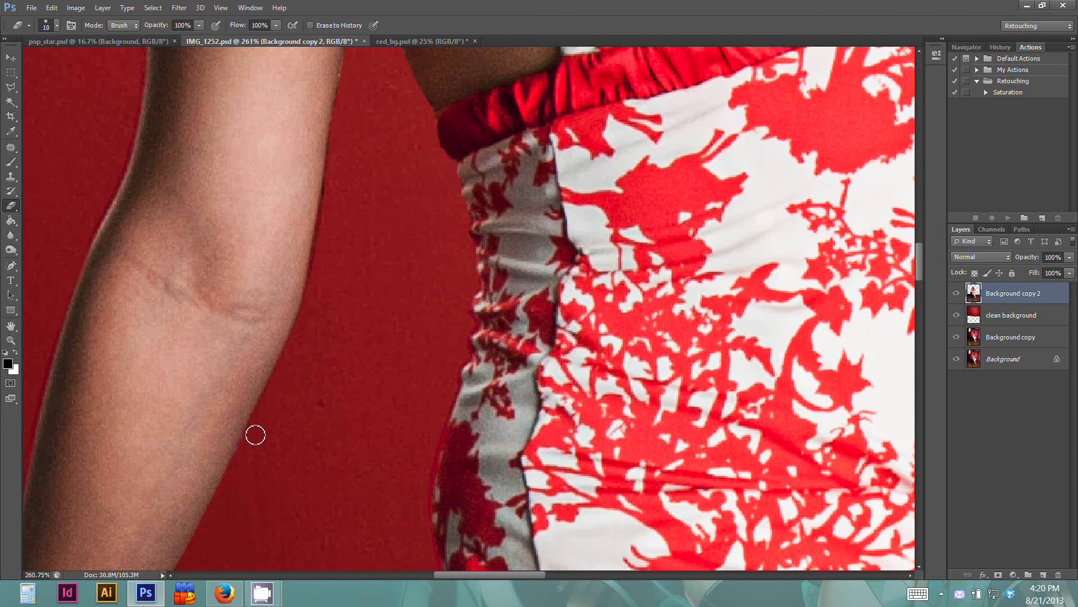
pyautogui.moveTo(286, 356); pyautogui.dragTo(279, 419)
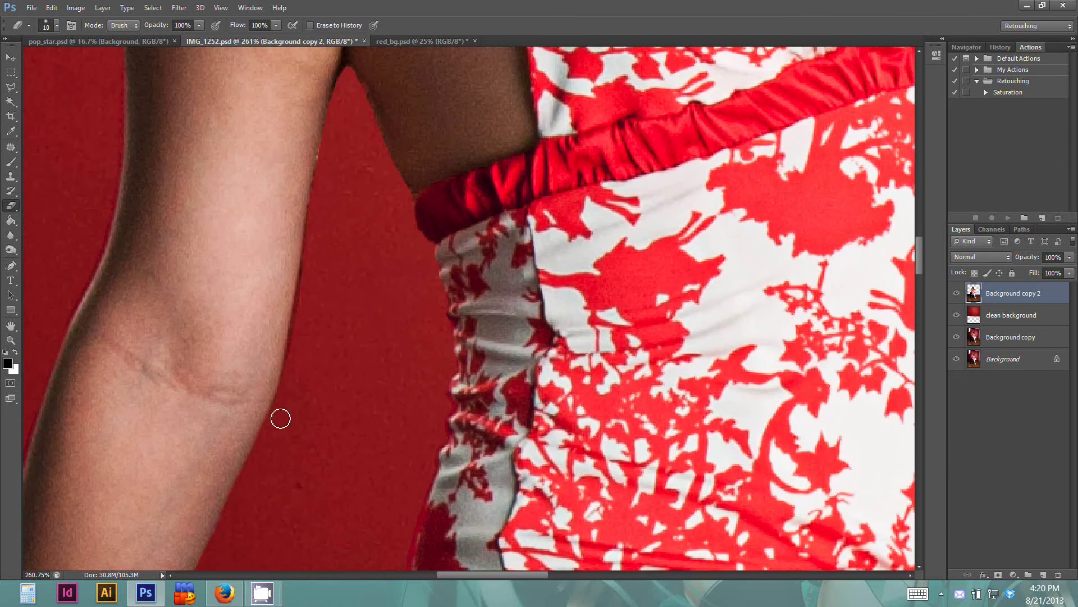
pyautogui.moveTo(313, 268); pyautogui.dragTo(301, 346)
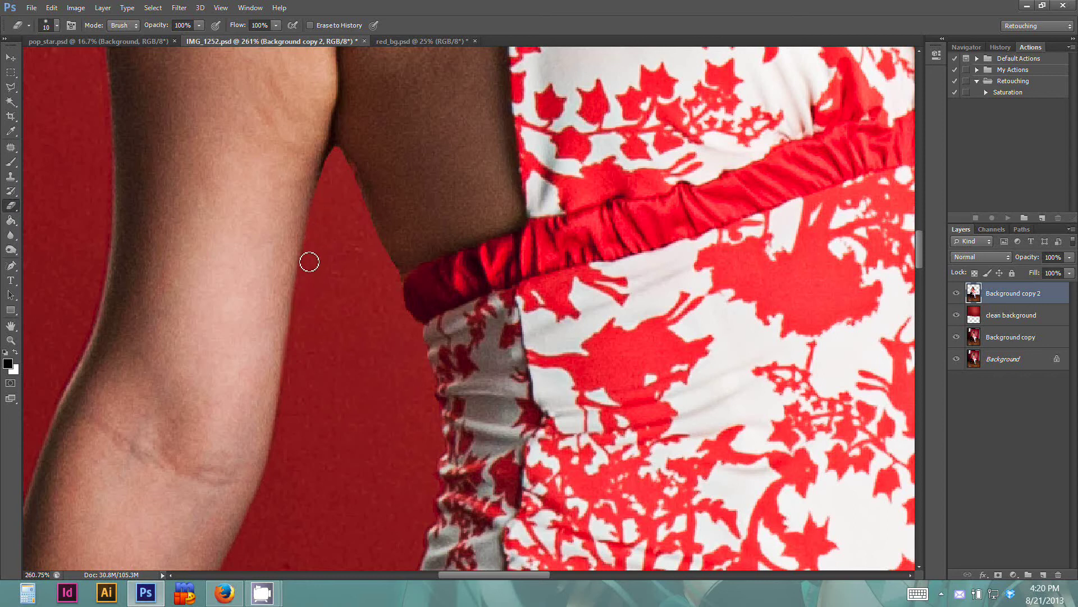
pyautogui.moveTo(323, 335); pyautogui.dragTo(315, 409)
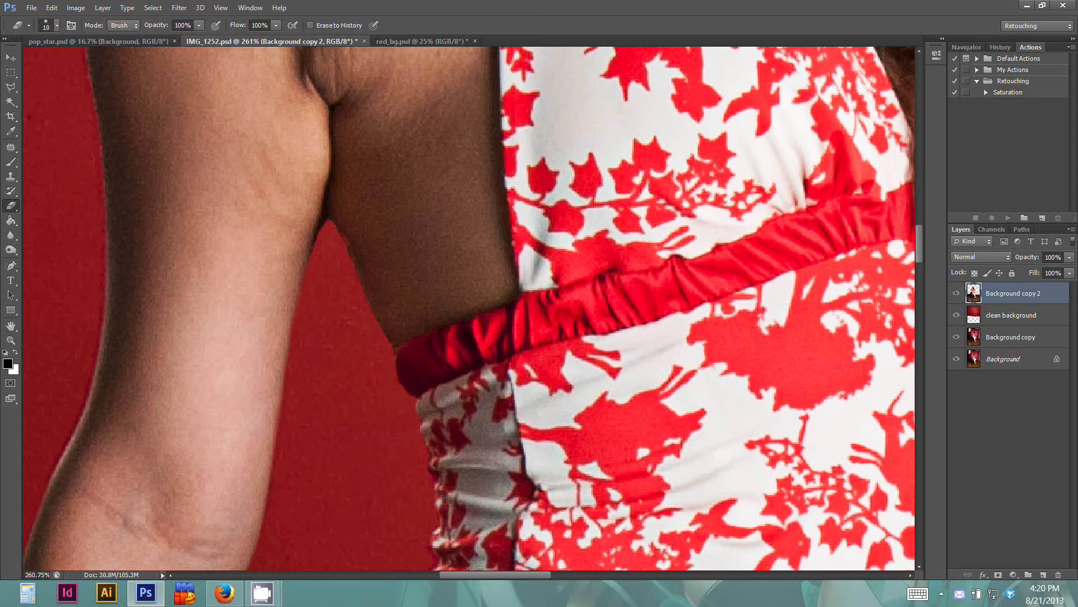
# Try softening the edges around the arm gap with the Blur tool at 100% strength, and undo the strokes.
pyautogui.click(11, 235)
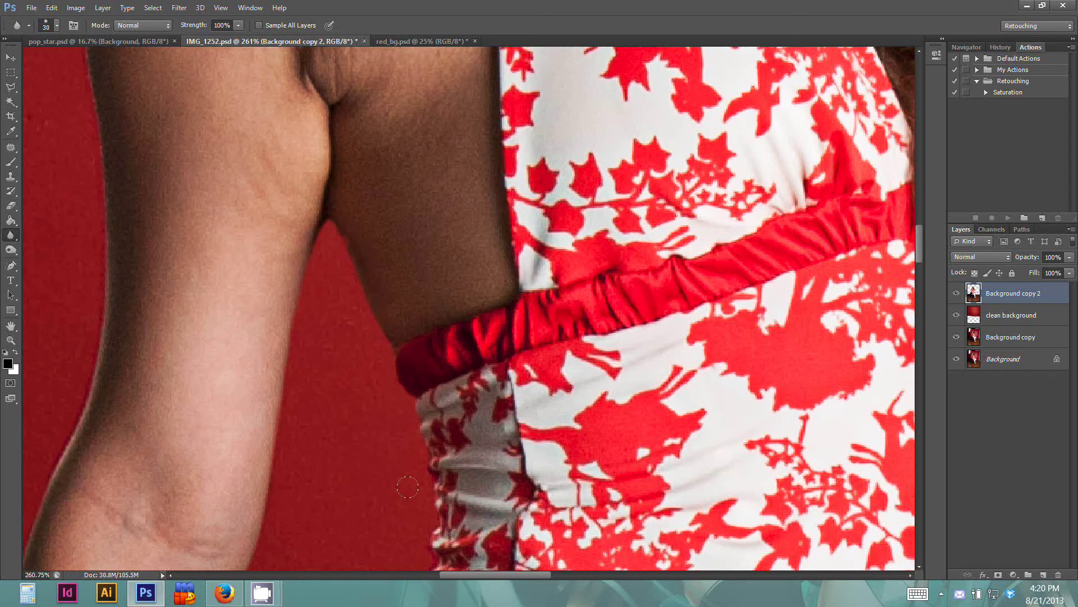
pyautogui.click(54, 10)
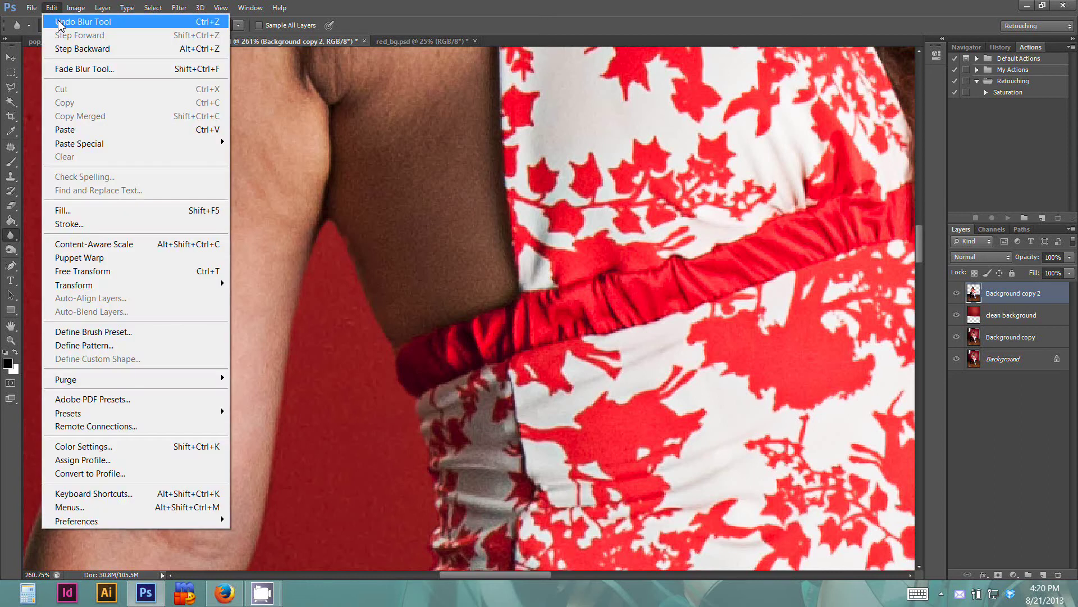
pyautogui.click(56, 22)
pyautogui.click(53, 9)
pyautogui.click(58, 47)
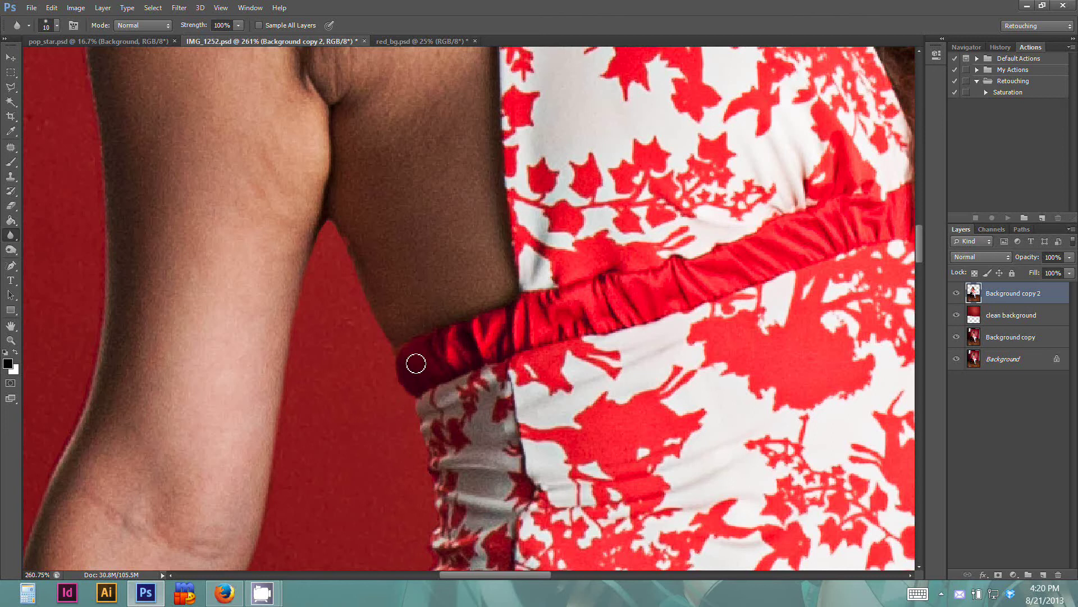
# Erase leftover wall fringe along the dress's hip edge and the stool seat's rear edge with a size 10 eraser.
pyautogui.scroll(-6, 416, 363)
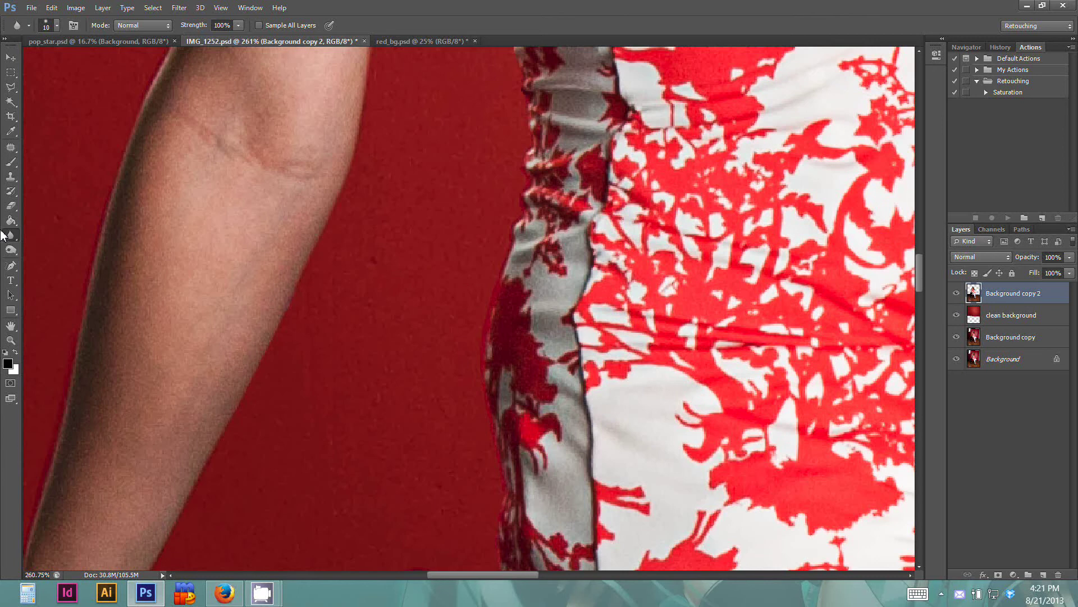
pyautogui.click(11, 205)
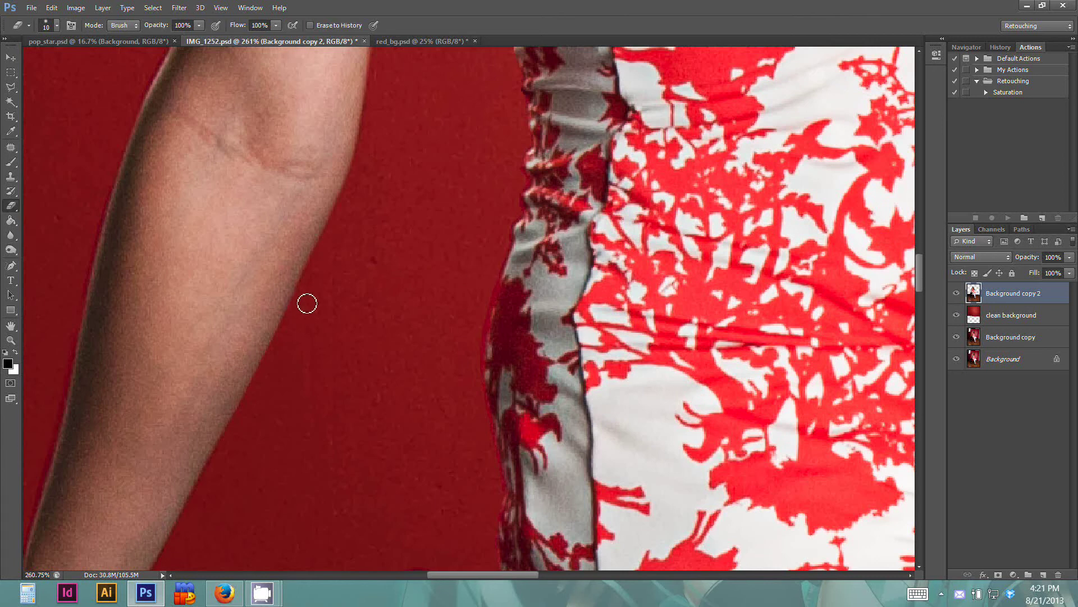
pyautogui.moveTo(531, 184)
pyautogui.mouseDown()
pyautogui.moveTo(483, 337)
pyautogui.moveTo(485, 399)
pyautogui.moveTo(477, 249)
pyautogui.moveTo(493, 206)
pyautogui.mouseUp()
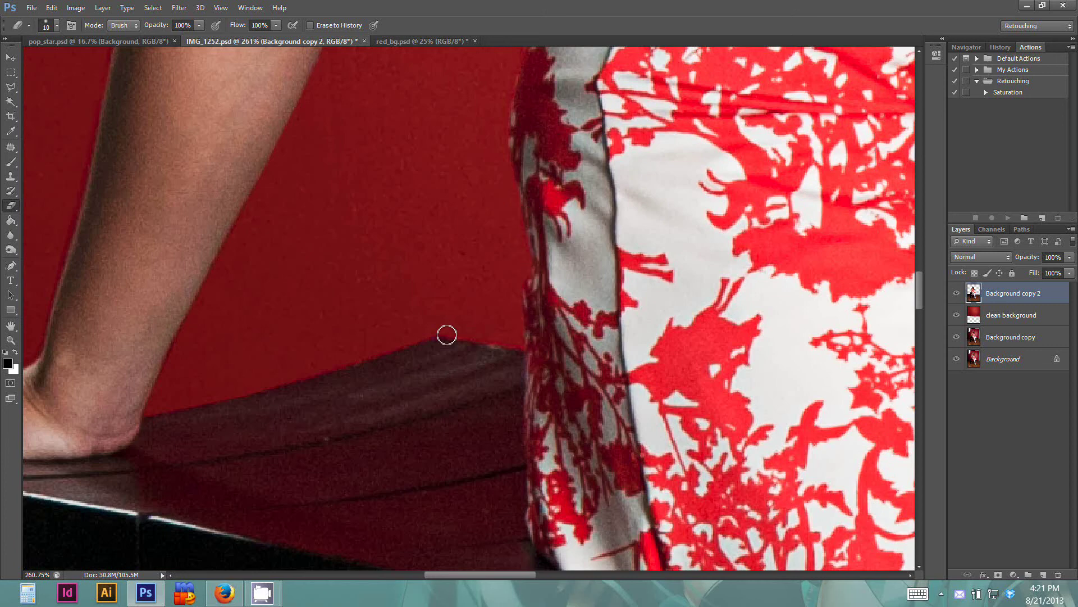
pyautogui.moveTo(364, 350); pyautogui.dragTo(543, 329)
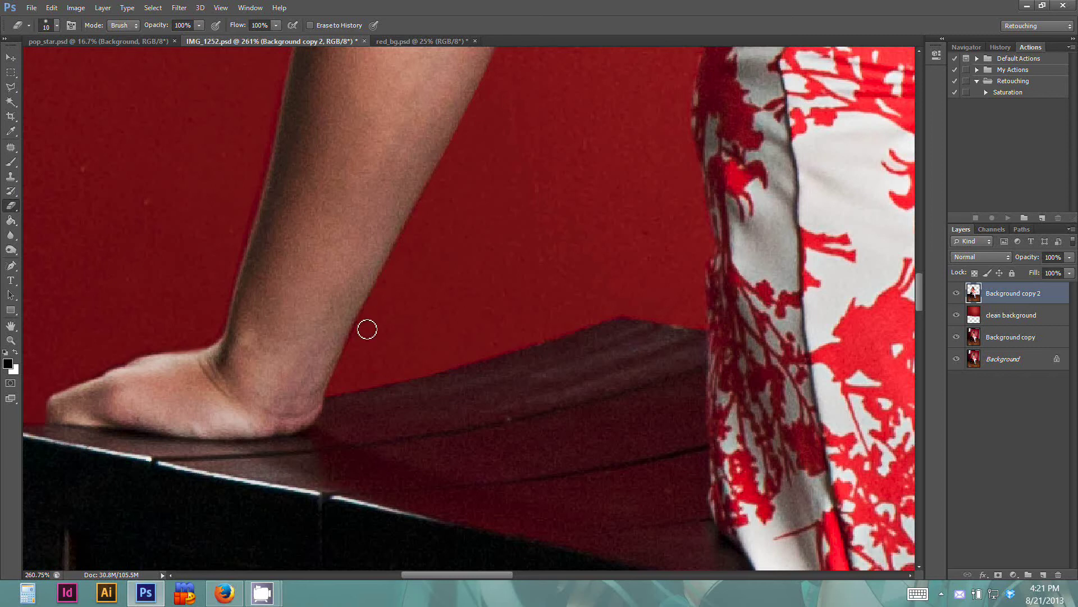
pyautogui.moveTo(217, 332); pyautogui.dragTo(340, 363)
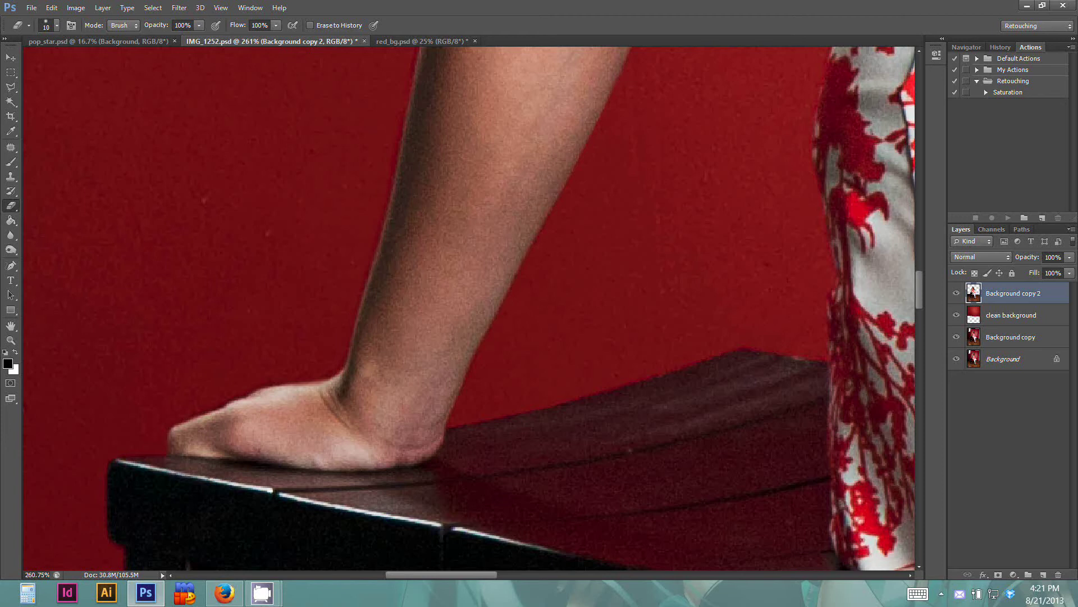
# Inspect the outer edge of the left-hand forearm, the gaps between the stool legs and the whole photo for leftover fringe.
pyautogui.scroll(3, 365, 287)
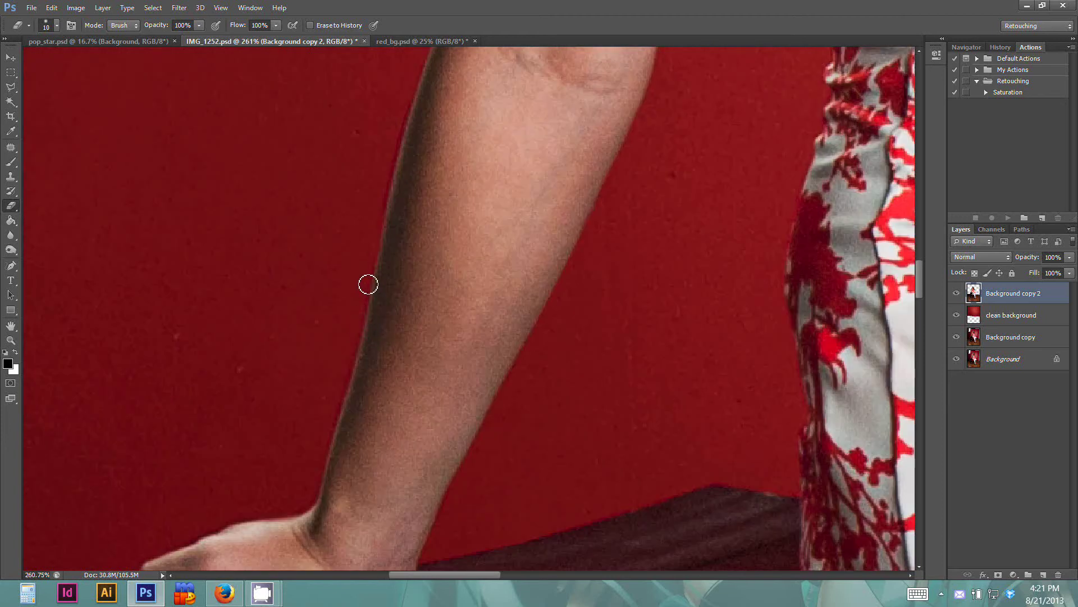
pyautogui.moveTo(339, 289); pyautogui.dragTo(478, 162)
pyautogui.moveTo(384, 255); pyautogui.dragTo(435, 138)
pyautogui.scroll(-10, 318, 376)
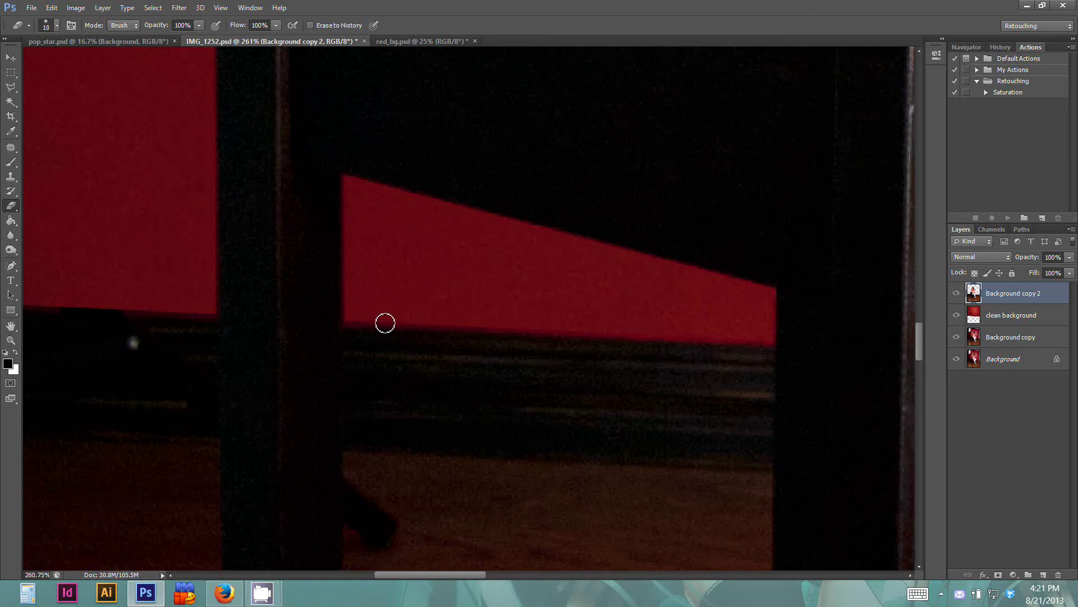
pyautogui.hscroll(5, 763, 301)
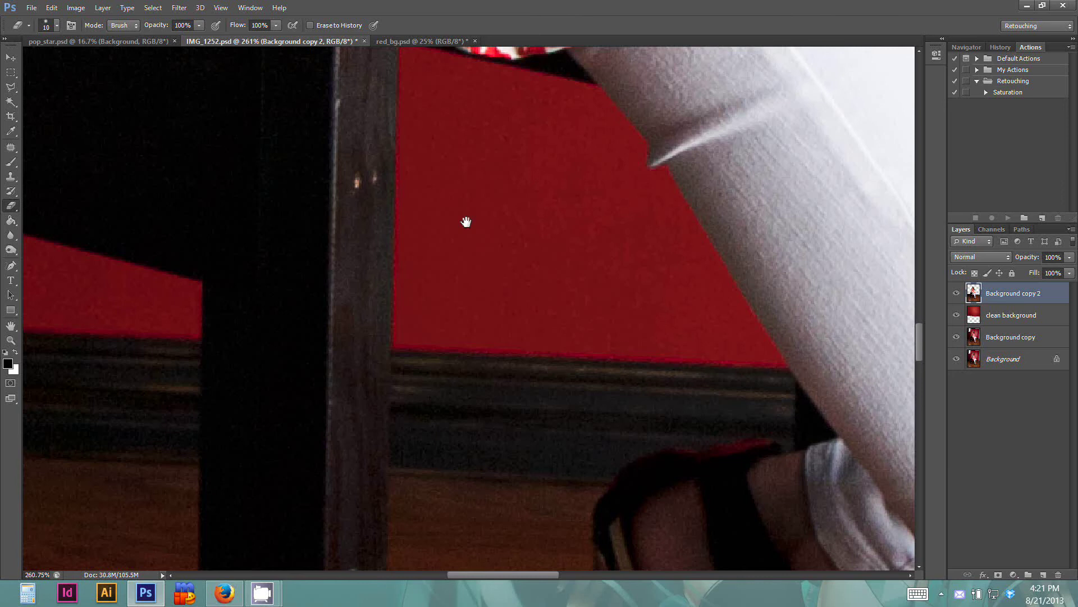
pyautogui.scroll(3, 464, 221)
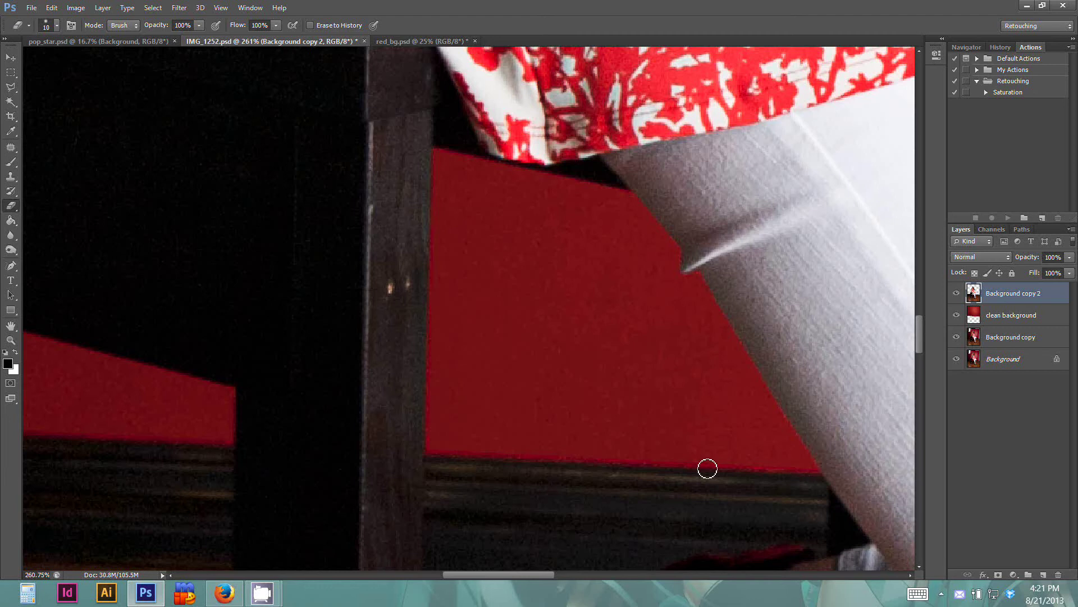
pyautogui.scroll(-10, 655, 387)
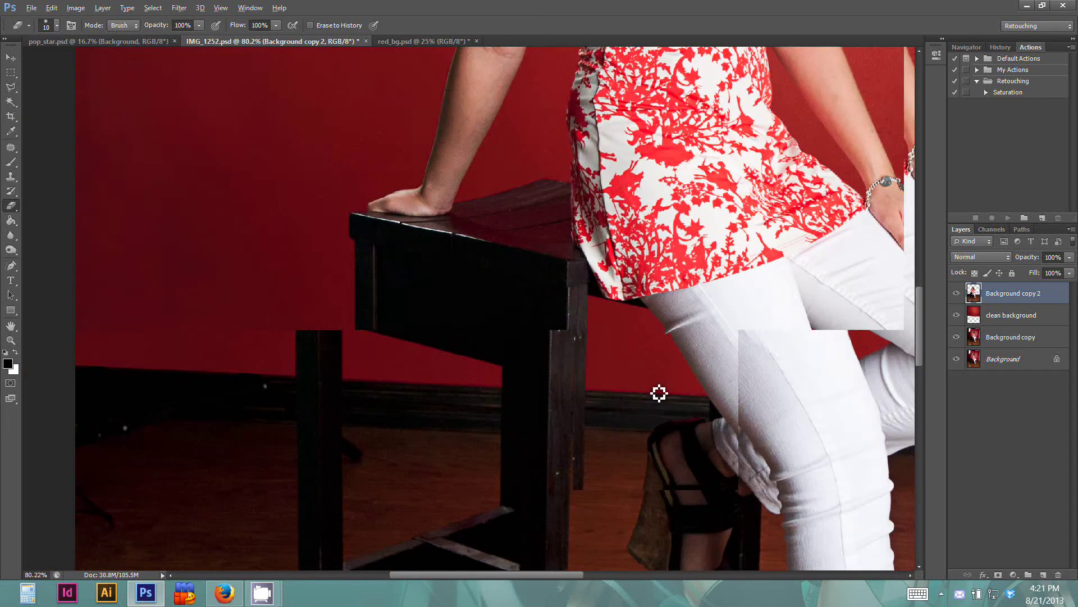
pyautogui.scroll(-2, 655, 386)
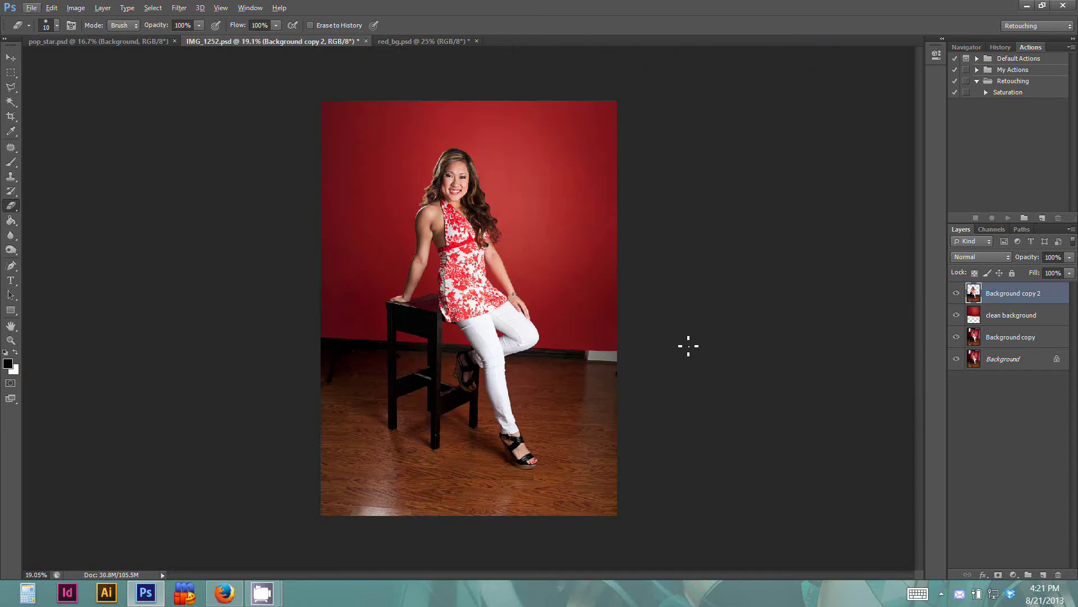
# Toggle the clean background layer's visibility to compare the old wall with the replacement.
pyautogui.click(958, 316)
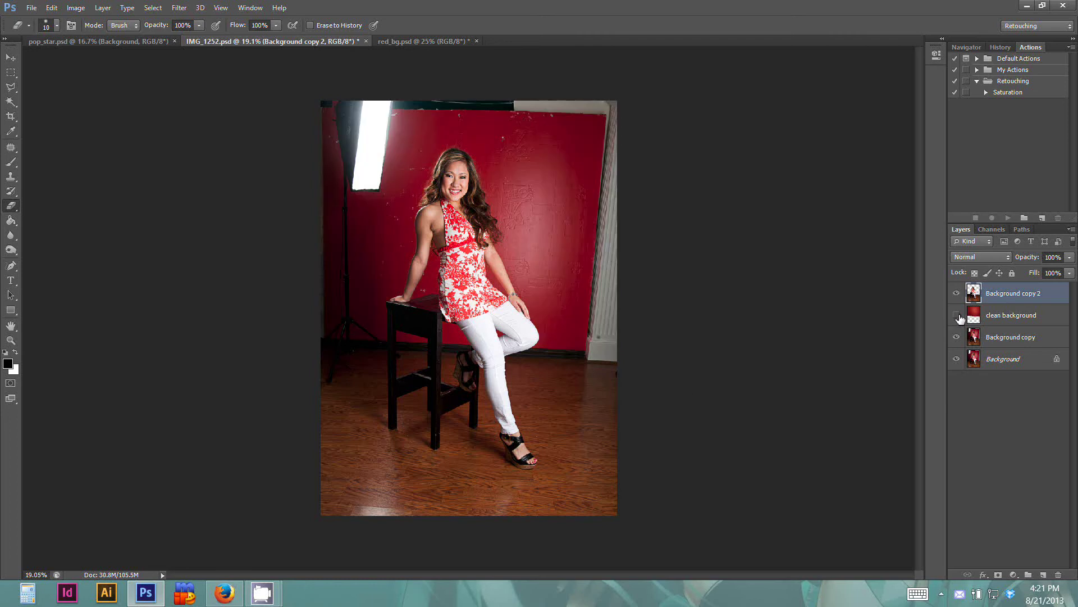
pyautogui.click(959, 317)
pyautogui.click(958, 316)
pyautogui.click(957, 316)
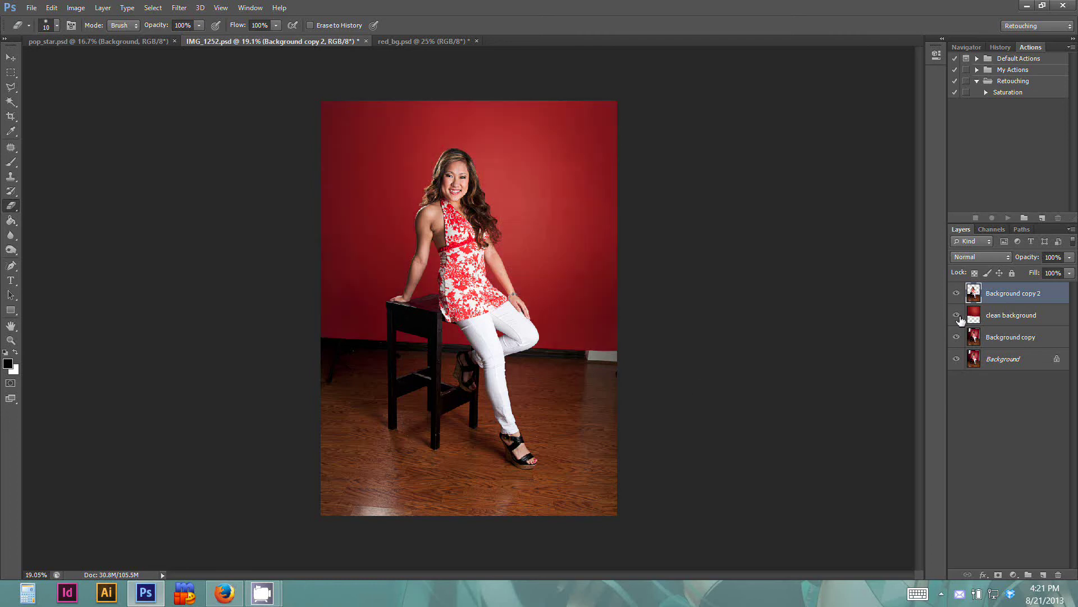
# Darken the lower and left-hand parts of the wall on the clean background layer with the Burn tool, Midtones range, 19% exposure.
pyautogui.click(983, 330)
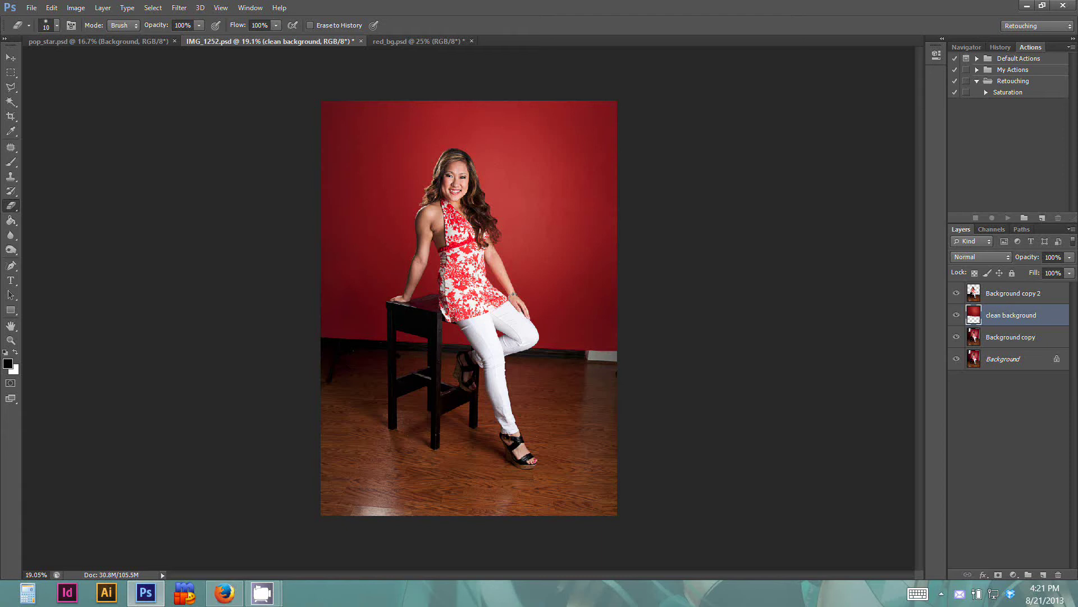
pyautogui.click(12, 251)
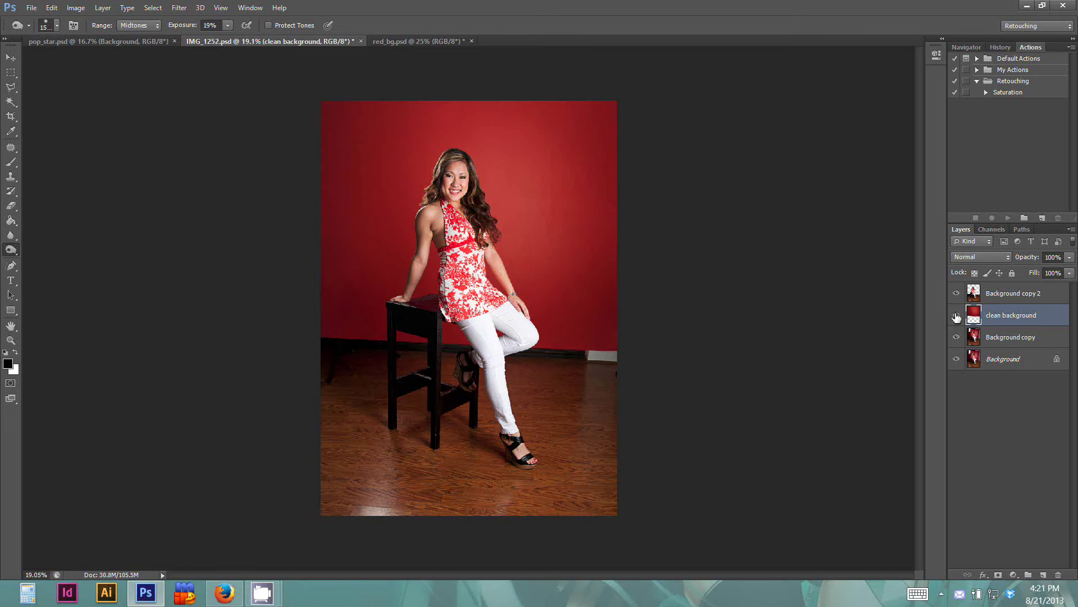
pyautogui.click(957, 316)
pyautogui.click(956, 316)
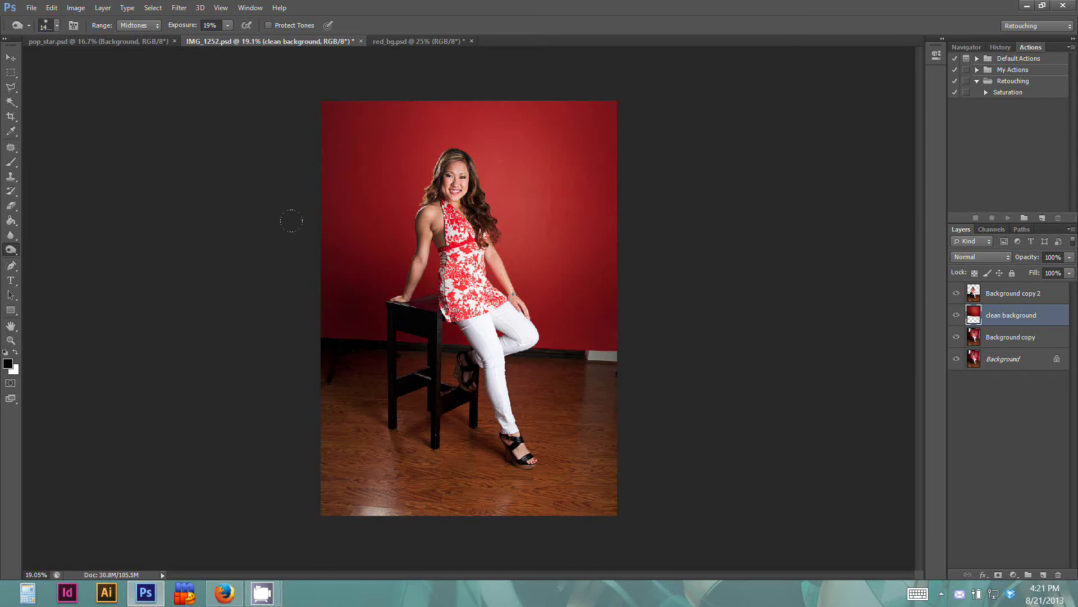
pyautogui.click(956, 315)
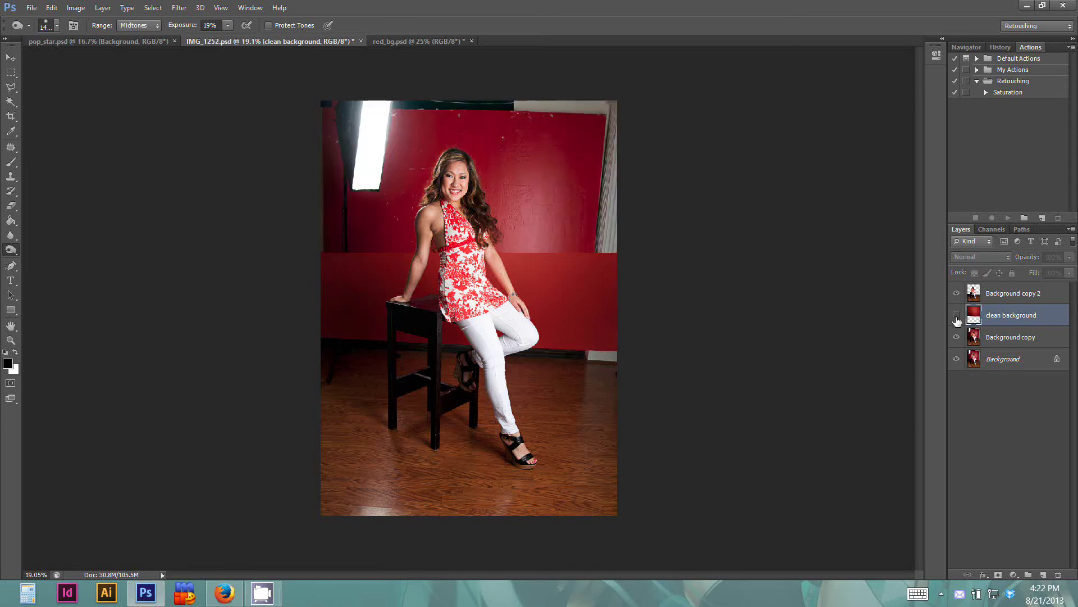
pyautogui.click(957, 315)
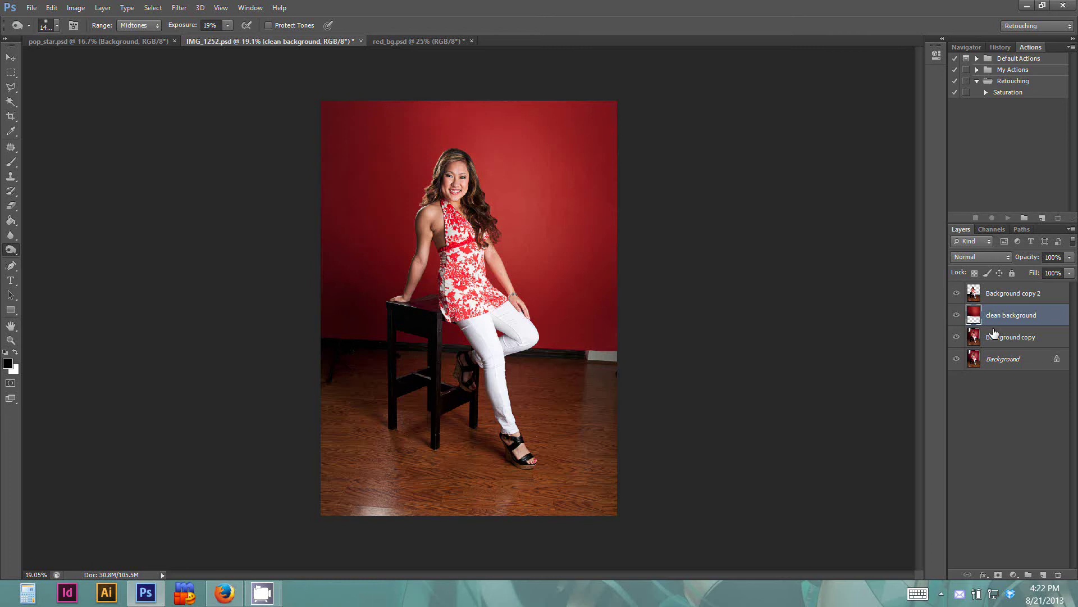
pyautogui.click(957, 315)
pyautogui.click(957, 315)
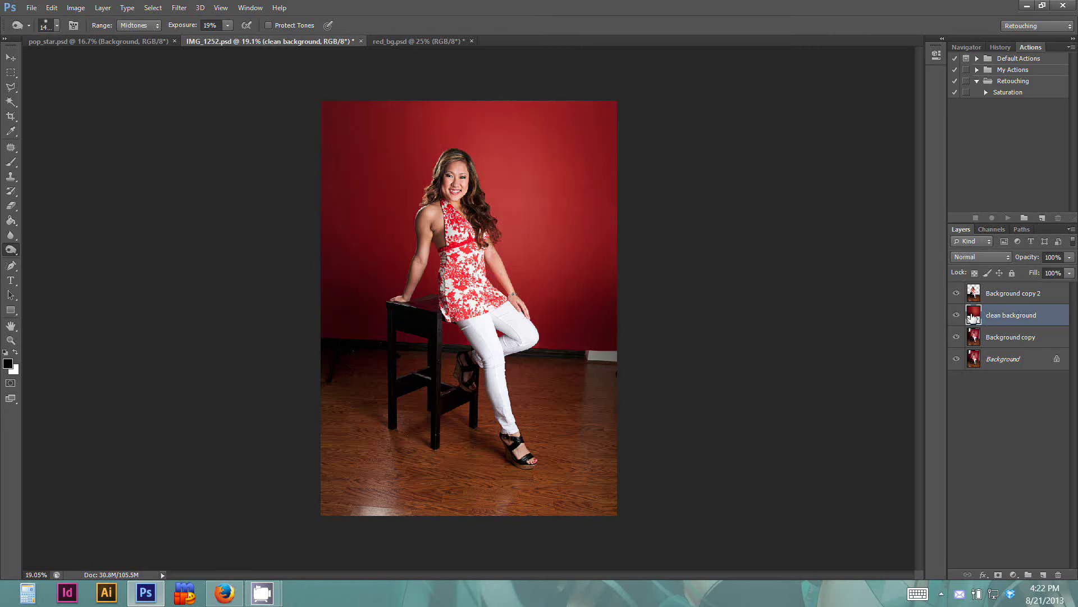
# Compare the darkened wall with the original by repeatedly hiding and showing the clean background layer.
pyautogui.click(956, 315)
pyautogui.click(957, 315)
pyautogui.click(956, 315)
pyautogui.click(957, 315)
pyautogui.click(956, 315)
pyautogui.click(956, 315)
# Erase the bright red fringe along the stool leg and seat underside beside the trousers on Background copy 2 with a size 10 eraser.
pyautogui.hotkey('ctrl', '+')
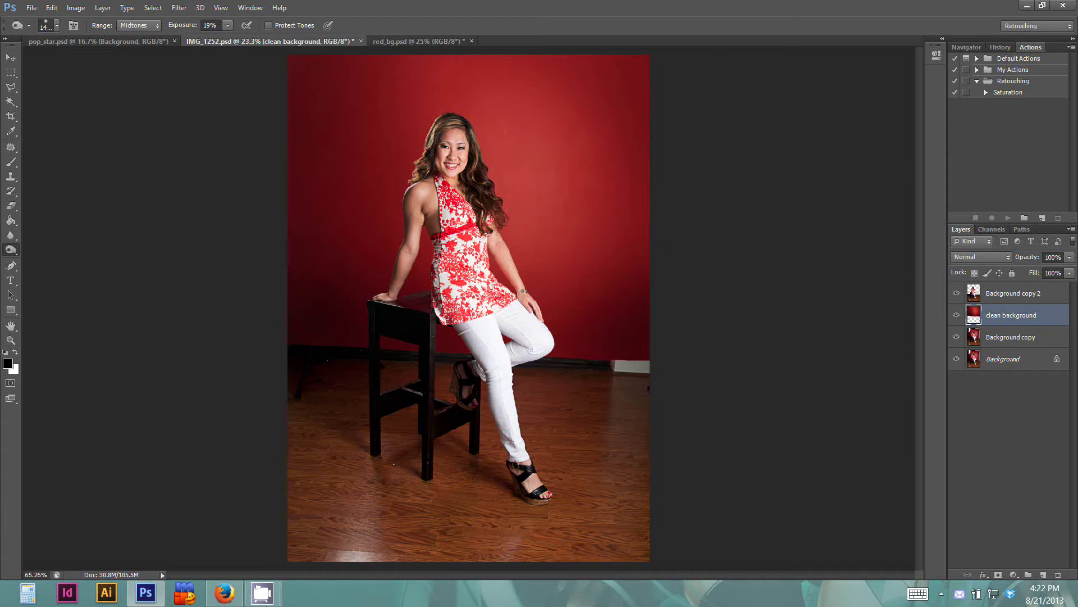
pyautogui.scroll(3, 473, 308)
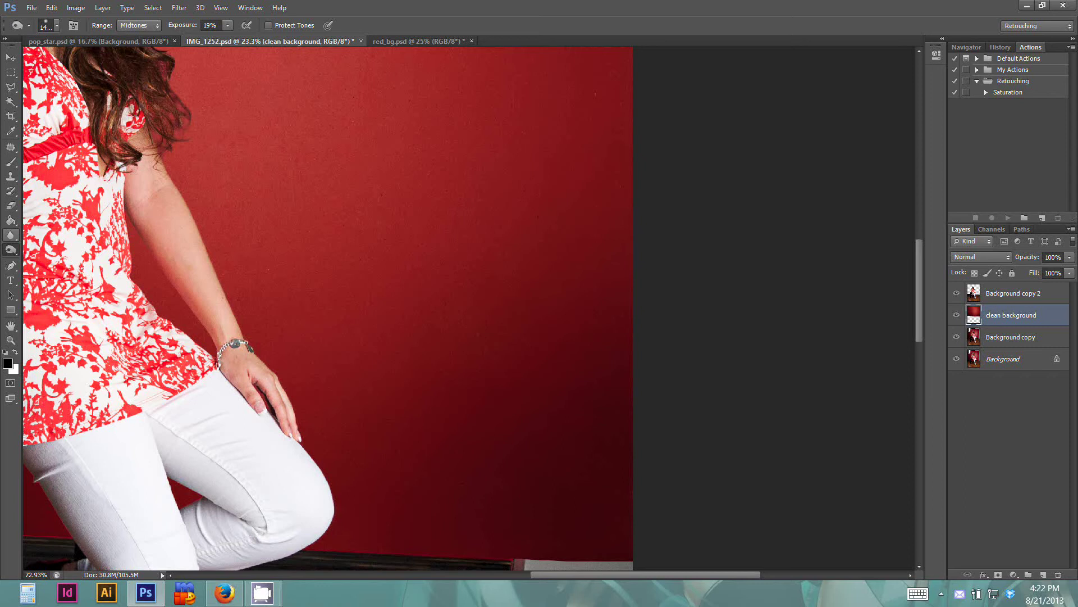
pyautogui.press('e')
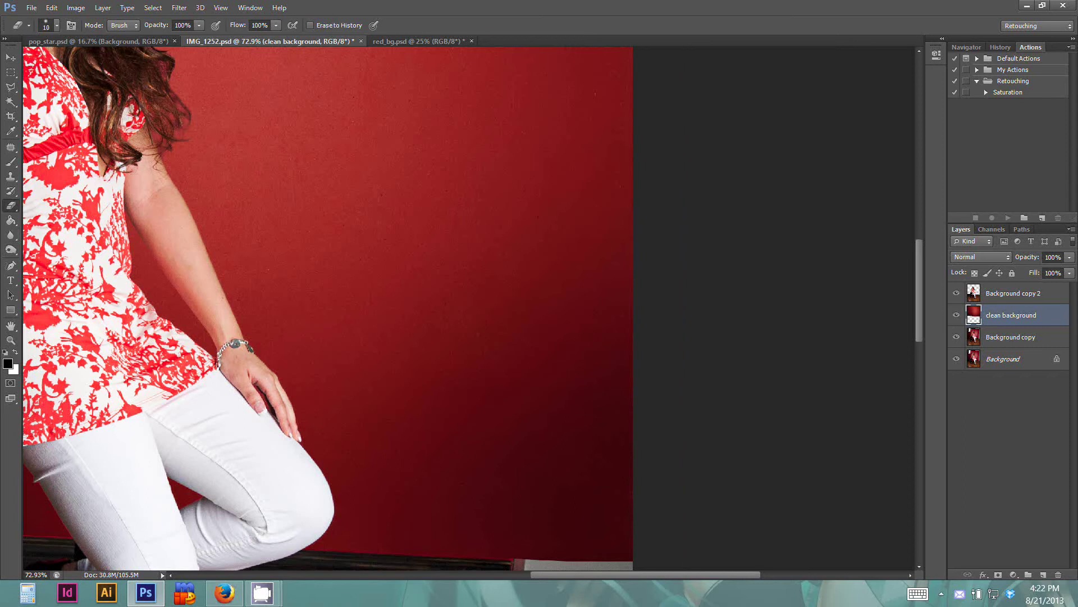
pyautogui.scroll(5, 296, 380)
pyautogui.scroll(1, 291, 400)
pyautogui.press(']')
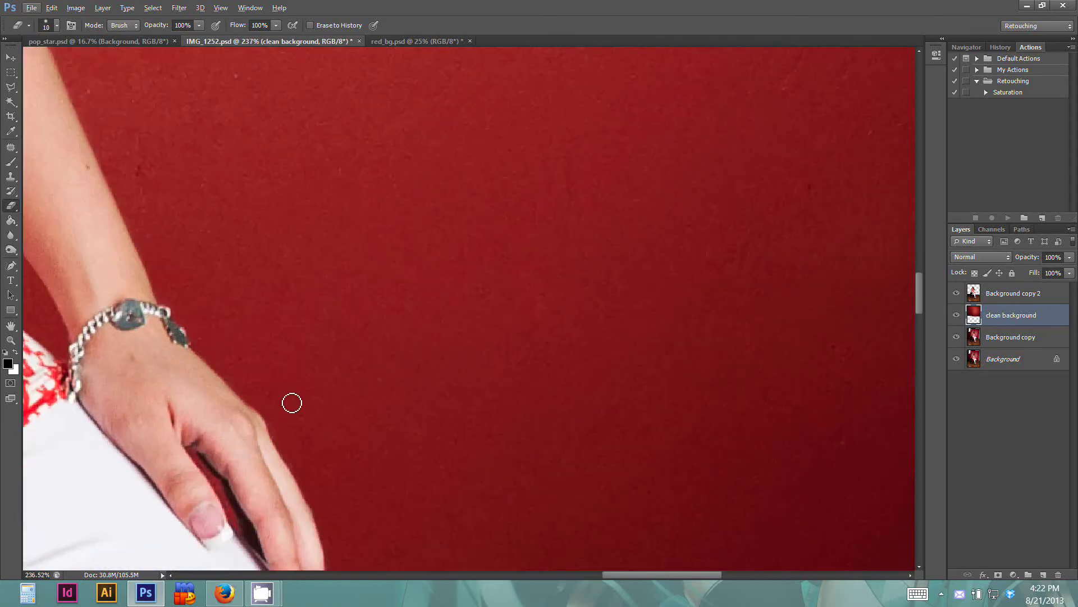
pyautogui.moveTo(252, 487); pyautogui.dragTo(463, 287)
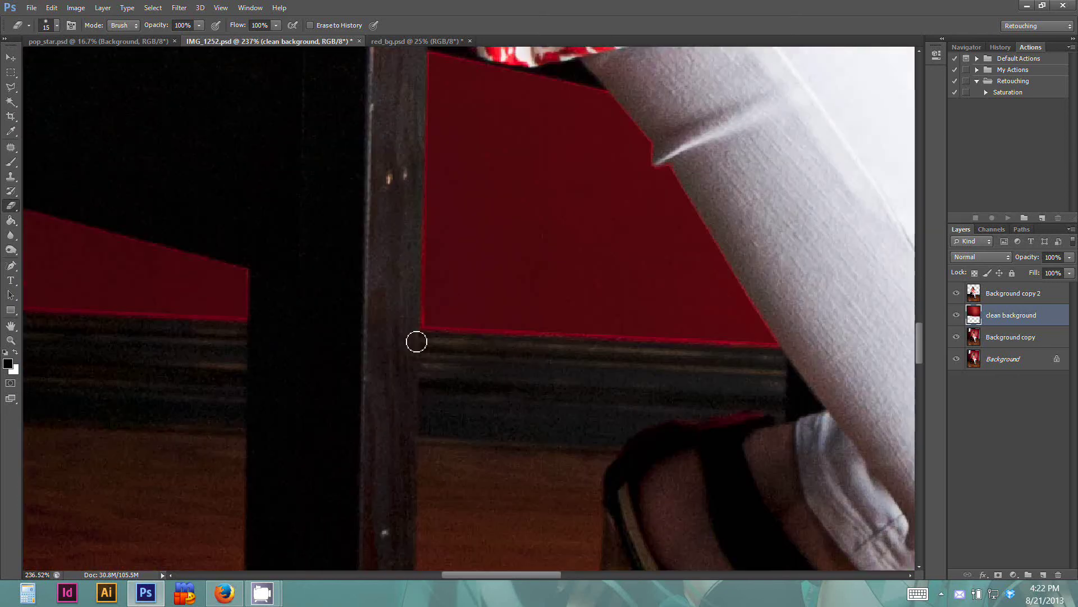
pyautogui.moveTo(416, 342)
pyautogui.mouseDown()
pyautogui.moveTo(429, 330)
pyautogui.moveTo(494, 328)
pyautogui.mouseUp()
pyautogui.click(1013, 293)
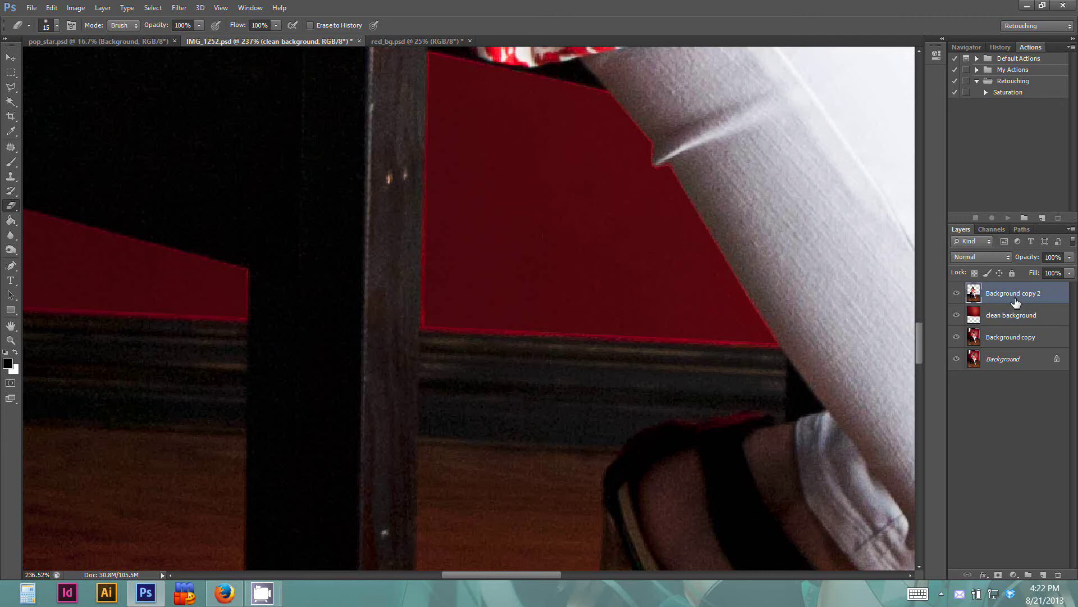
pyautogui.press('[')
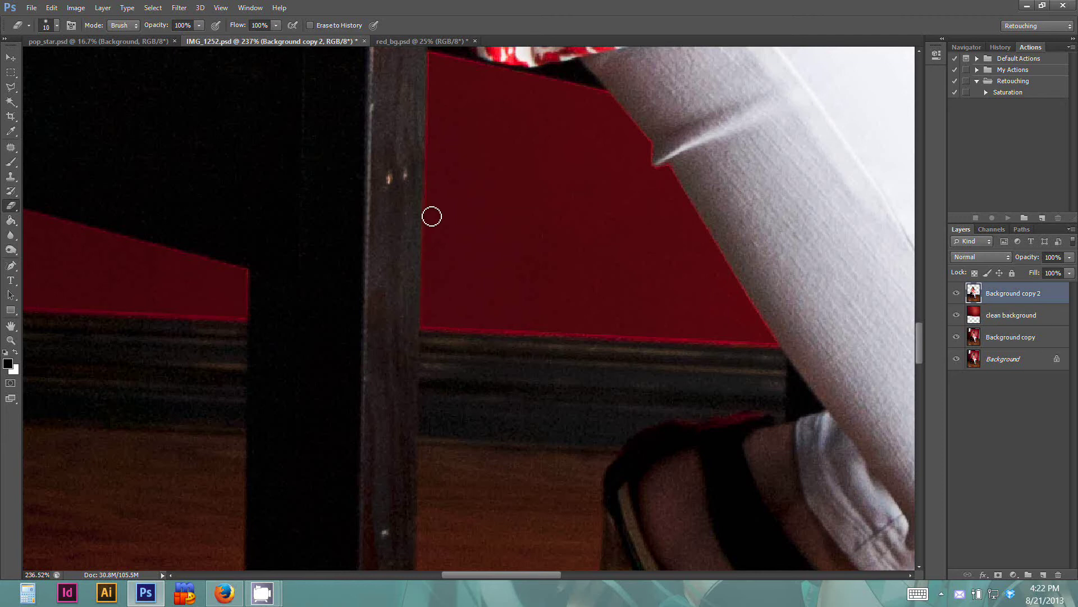
# Erase the bright red fringe along the trouser leg's edge from below the dress hem down to the baseboard.
pyautogui.scroll(3, 430, 292)
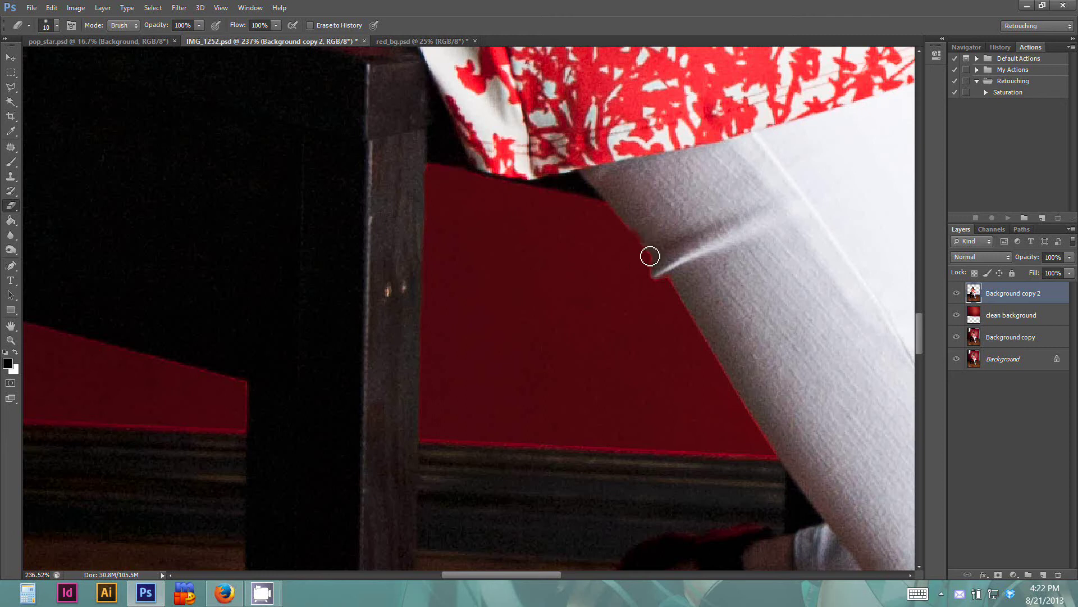
pyautogui.moveTo(646, 244)
pyautogui.mouseDown()
pyautogui.moveTo(630, 237)
pyautogui.moveTo(711, 358)
pyautogui.mouseUp()
pyautogui.moveTo(737, 399)
pyautogui.mouseDown()
pyautogui.moveTo(759, 428)
pyautogui.moveTo(721, 362)
pyautogui.moveTo(763, 429)
pyautogui.moveTo(708, 365)
pyautogui.moveTo(777, 460)
pyautogui.mouseUp()
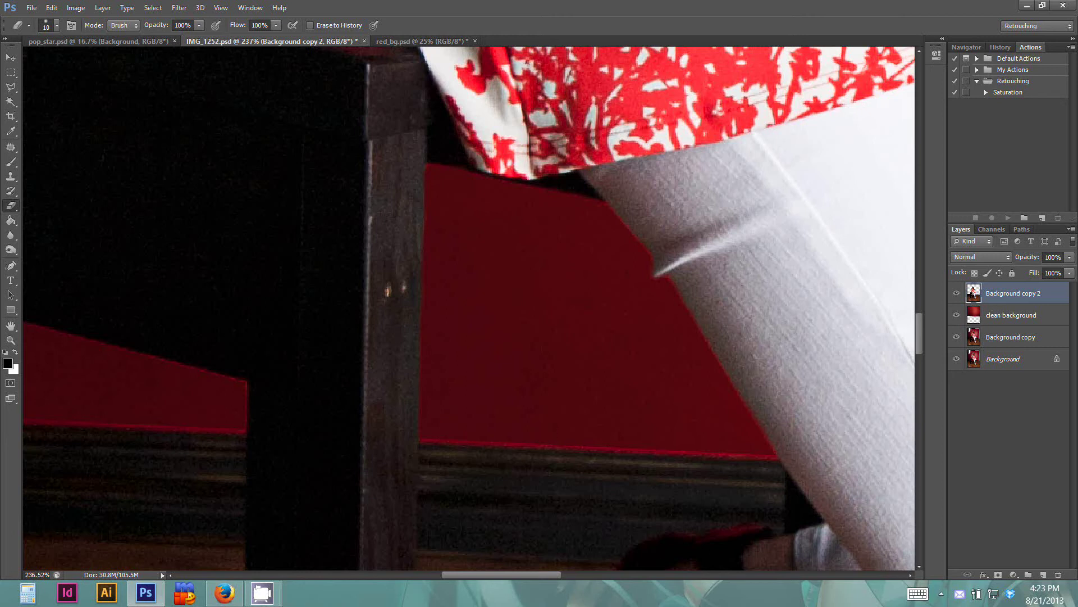
# Set the Clone Stamp to size 10 and 100% opacity for work on the clean background layer.
pyautogui.moveTo(137, 396); pyautogui.dragTo(465, 420)
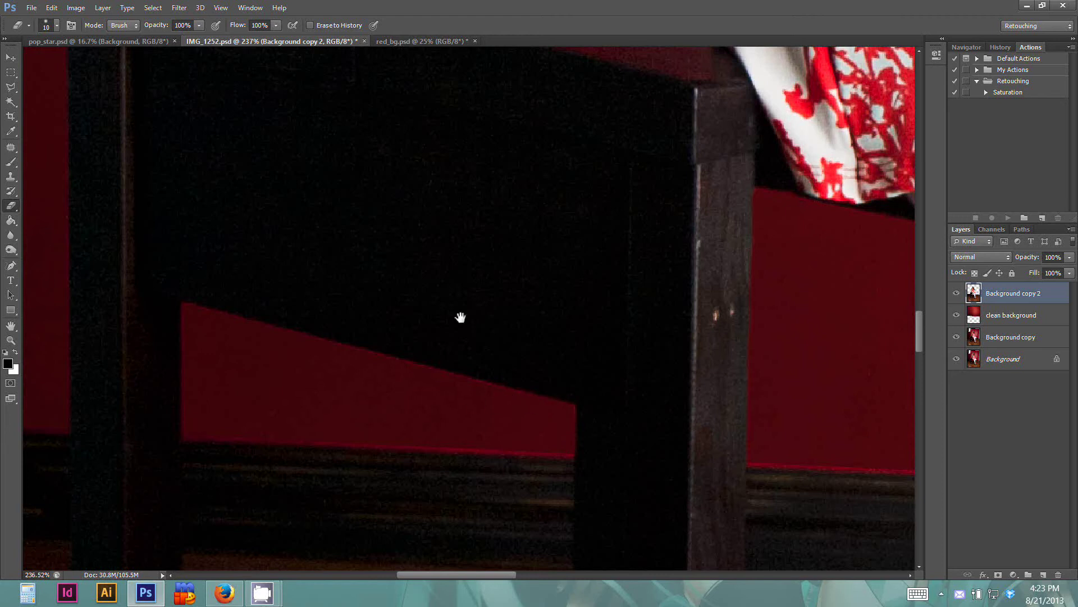
pyautogui.moveTo(752, 348); pyautogui.dragTo(215, 330)
pyautogui.moveTo(643, 313); pyautogui.dragTo(543, 293)
pyautogui.moveTo(701, 331); pyautogui.dragTo(449, 303)
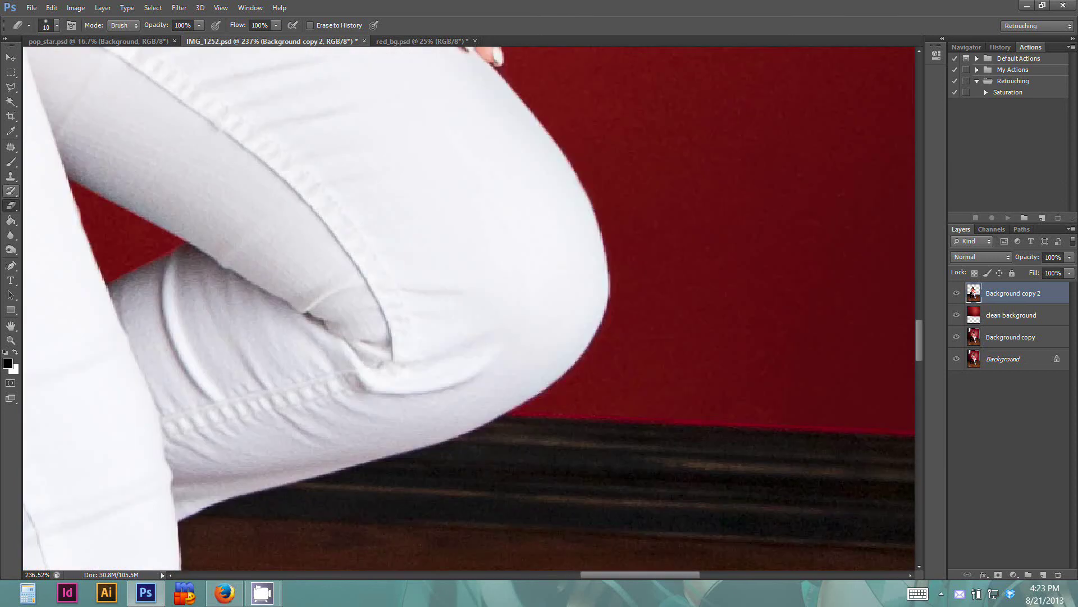
pyautogui.moveTo(473, 236); pyautogui.dragTo(745, 331)
pyautogui.moveTo(172, 406); pyautogui.dragTo(704, 331)
pyautogui.moveTo(352, 378); pyautogui.dragTo(462, 401)
pyautogui.click(10, 176)
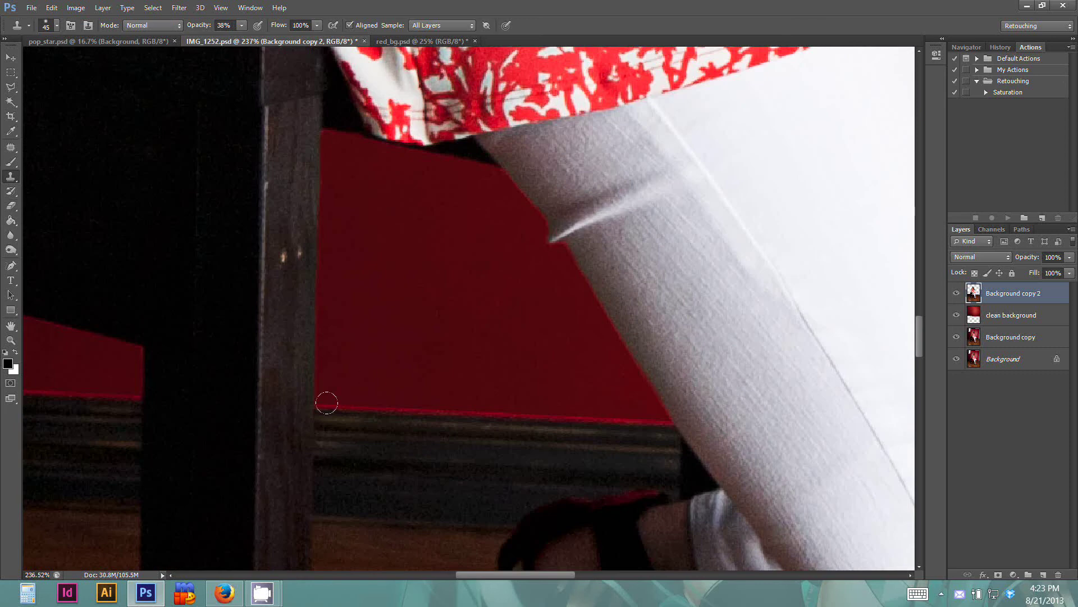
pyautogui.press('[')
pyautogui.click(961, 312)
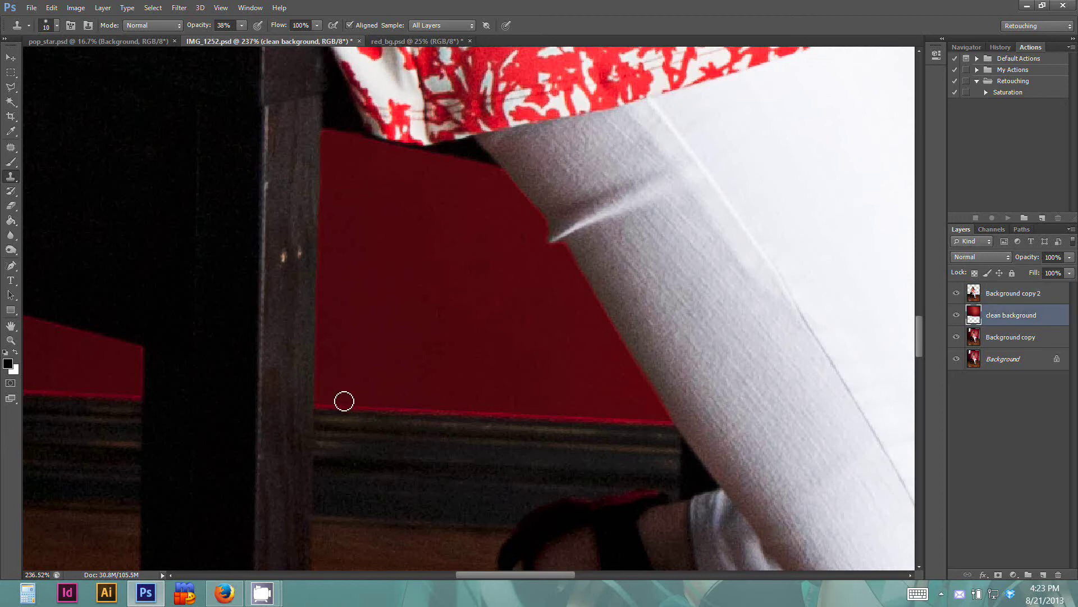
pyautogui.click(249, 8)
pyautogui.click(244, 9)
pyautogui.click(242, 26)
pyautogui.moveTo(242, 38); pyautogui.dragTo(283, 38)
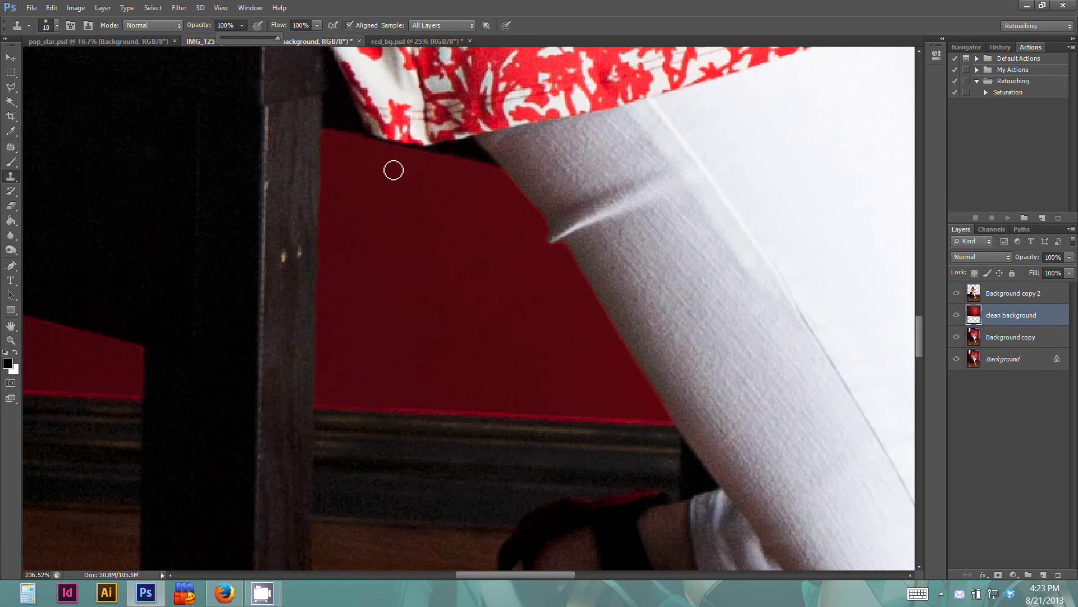
# Clone dark red wall over the bright line above the baseboard under the stool seat and between the stool leg and trousers.
pyautogui.keyDown('alt'); pyautogui.click(350, 374); pyautogui.keyUp('alt')
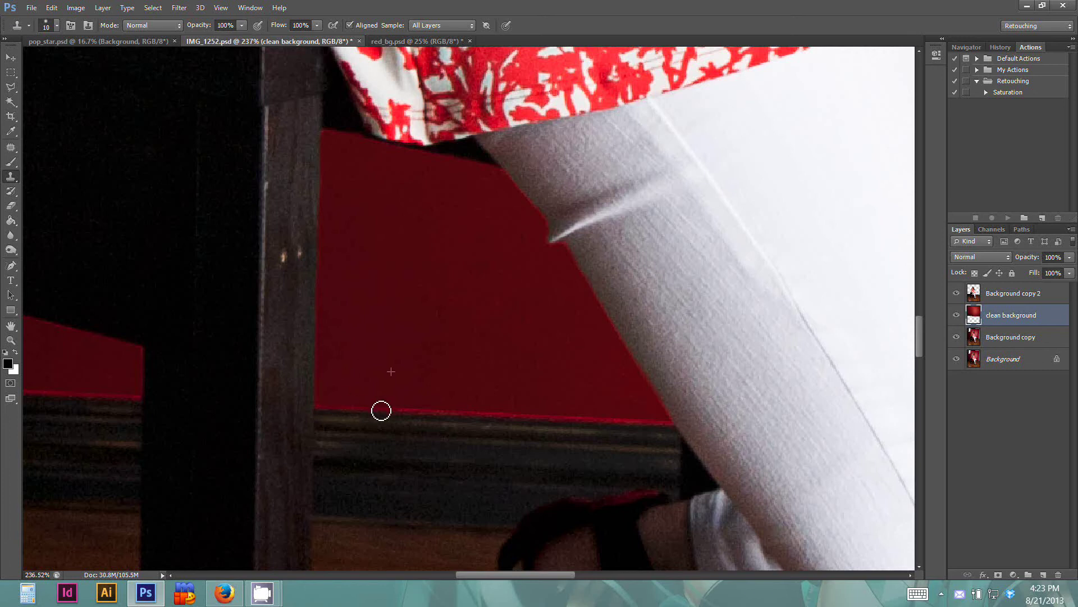
pyautogui.moveTo(357, 408)
pyautogui.mouseDown()
pyautogui.moveTo(480, 414)
pyautogui.moveTo(326, 409)
pyautogui.mouseUp()
pyautogui.moveTo(468, 413)
pyautogui.mouseDown()
pyautogui.moveTo(511, 415)
pyautogui.moveTo(457, 412)
pyautogui.moveTo(539, 417)
pyautogui.moveTo(444, 417)
pyautogui.moveTo(643, 423)
pyautogui.moveTo(618, 423)
pyautogui.mouseUp()
pyautogui.moveTo(209, 381); pyautogui.dragTo(575, 373)
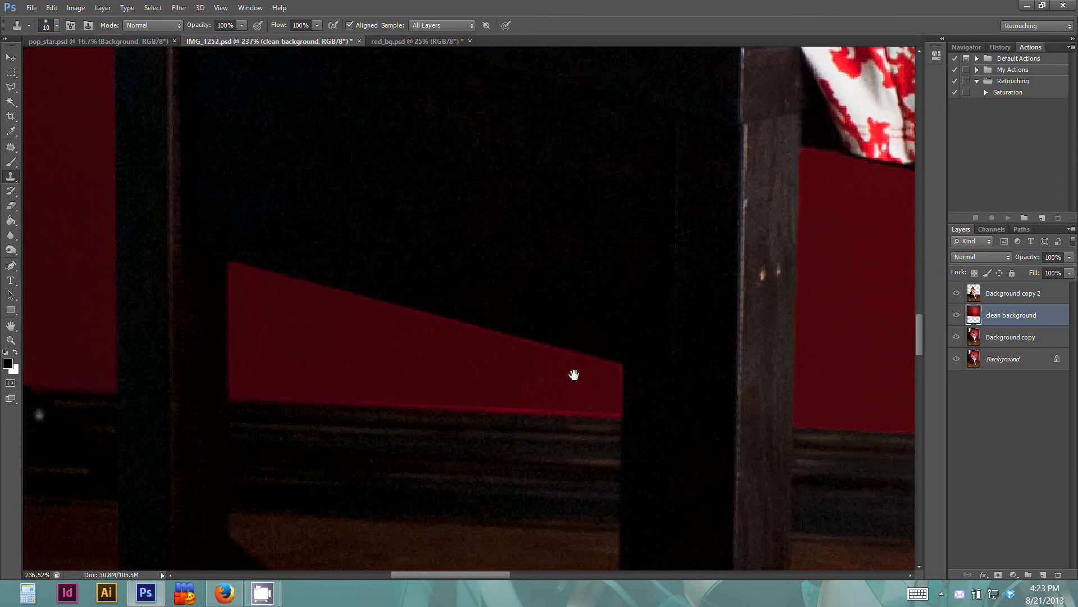
pyautogui.moveTo(281, 392)
pyautogui.mouseDown()
pyautogui.moveTo(272, 402)
pyautogui.moveTo(402, 409)
pyautogui.moveTo(407, 389)
pyautogui.moveTo(407, 406)
pyautogui.moveTo(477, 412)
pyautogui.moveTo(381, 403)
pyautogui.mouseUp()
pyautogui.moveTo(488, 406)
pyautogui.mouseDown()
pyautogui.moveTo(541, 414)
pyautogui.moveTo(520, 423)
pyautogui.moveTo(619, 416)
pyautogui.mouseUp()
pyautogui.moveTo(876, 378); pyautogui.dragTo(364, 345)
pyautogui.keyDown('alt'); pyautogui.click(216, 355); pyautogui.keyUp('alt')
pyautogui.moveTo(268, 376); pyautogui.dragTo(252, 377)
# Clone dark red wall over the bright line above the baseboard from the bent knee towards the photo's right edge.
pyautogui.moveTo(865, 376); pyautogui.dragTo(526, 339)
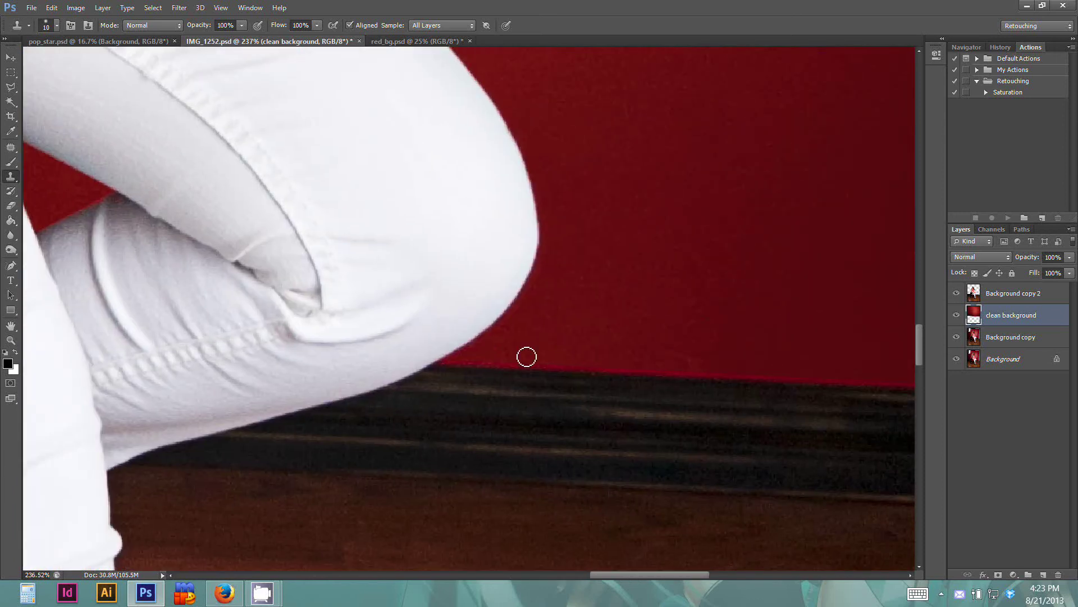
pyautogui.keyDown('alt'); pyautogui.click(499, 347); pyautogui.keyUp('alt')
pyautogui.moveTo(466, 363)
pyautogui.mouseDown()
pyautogui.moveTo(572, 370)
pyautogui.moveTo(581, 361)
pyautogui.moveTo(630, 375)
pyautogui.moveTo(486, 366)
pyautogui.moveTo(634, 340)
pyautogui.moveTo(664, 374)
pyautogui.moveTo(643, 365)
pyautogui.moveTo(730, 373)
pyautogui.moveTo(643, 368)
pyautogui.moveTo(801, 382)
pyautogui.mouseUp()
pyautogui.moveTo(741, 362); pyautogui.dragTo(587, 360)
pyautogui.moveTo(627, 375); pyautogui.dragTo(779, 384)
pyautogui.scroll(-1, 650, 264)
pyautogui.scroll(-3, 663, 287)
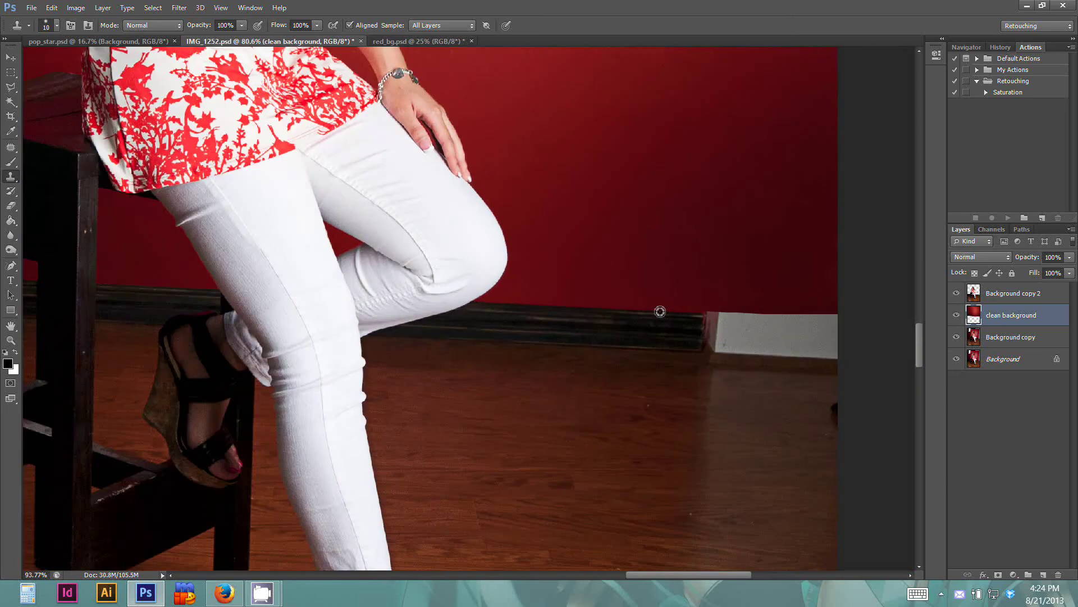
pyautogui.scroll(2, 646, 292)
pyautogui.scroll(3, 146, 145)
# Patch the blemish on the red wall to the right of the bent knee, and clear the selection.
pyautogui.click(11, 147)
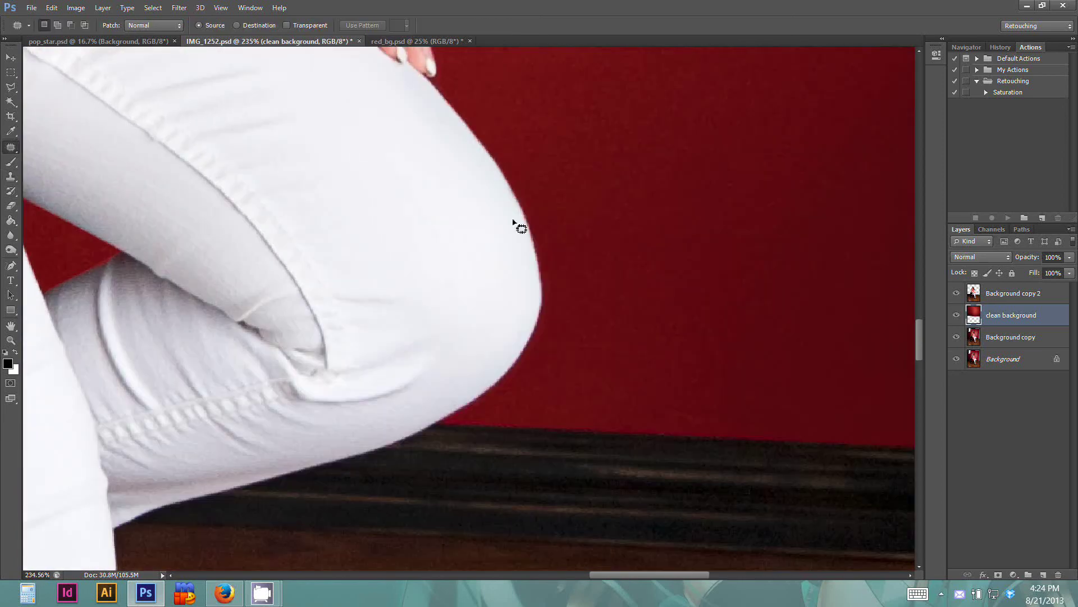
pyautogui.moveTo(810, 222)
pyautogui.mouseDown()
pyautogui.moveTo(603, 370)
pyautogui.moveTo(542, 360)
pyautogui.mouseUp()
pyautogui.moveTo(722, 346)
pyautogui.mouseDown()
pyautogui.moveTo(676, 315)
pyautogui.moveTo(722, 347)
pyautogui.mouseUp()
pyautogui.moveTo(684, 342); pyautogui.dragTo(741, 263)
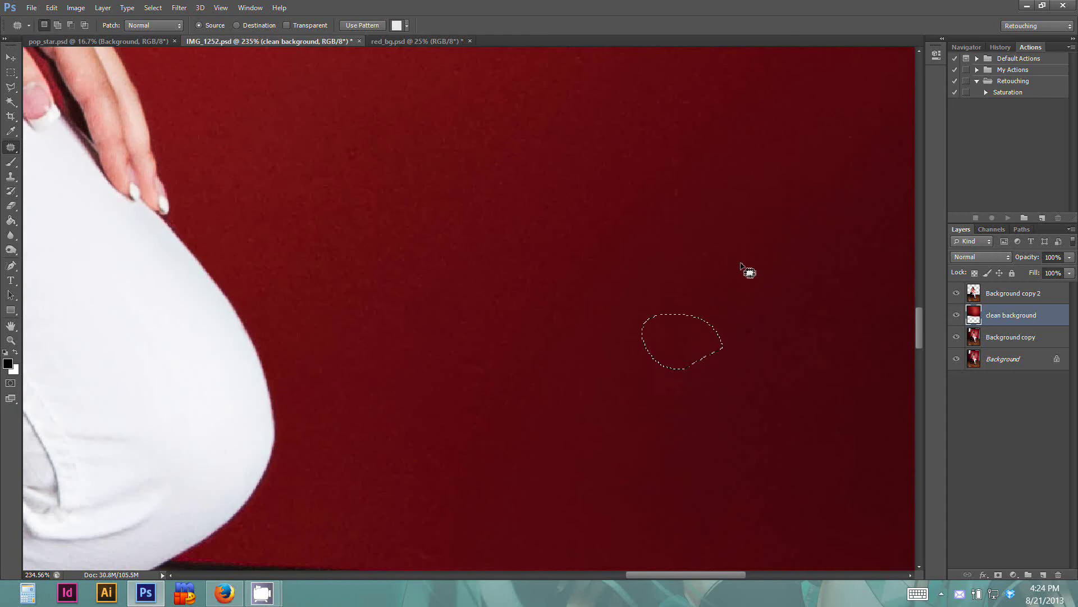
pyautogui.click(742, 262)
pyautogui.scroll(-3, 522, 358)
pyautogui.scroll(-5, 522, 355)
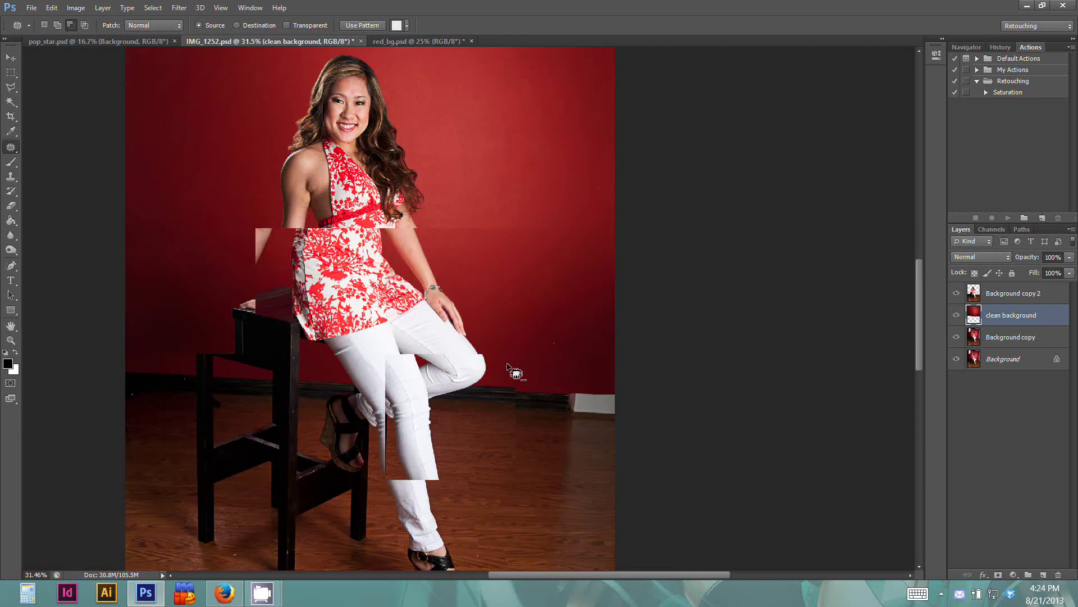
pyautogui.hotkey('ctrl', 'd')
pyautogui.scroll(-2, 497, 357)
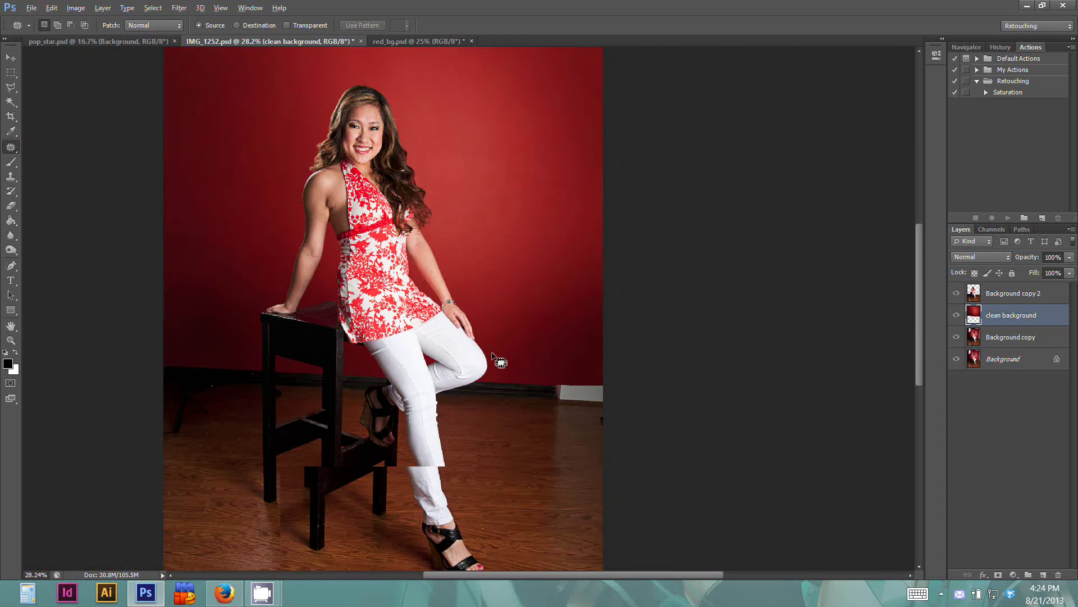
pyautogui.scroll(-2, 607, 337)
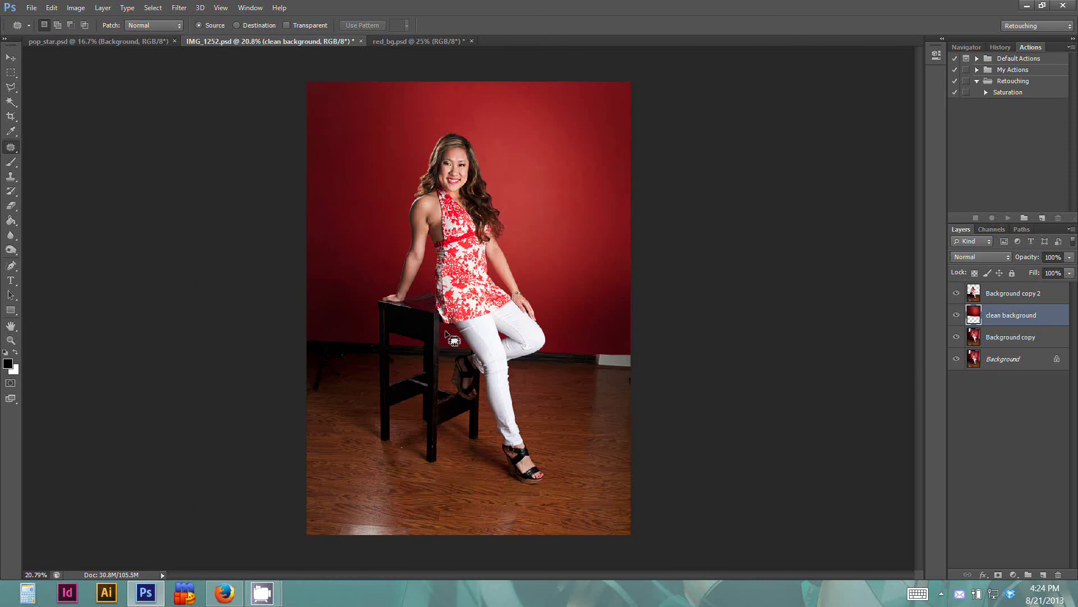
# On Background copy 2, clone the dark baseboard over the white section at the photo's right edge with a size 175 brush.
pyautogui.click(11, 177)
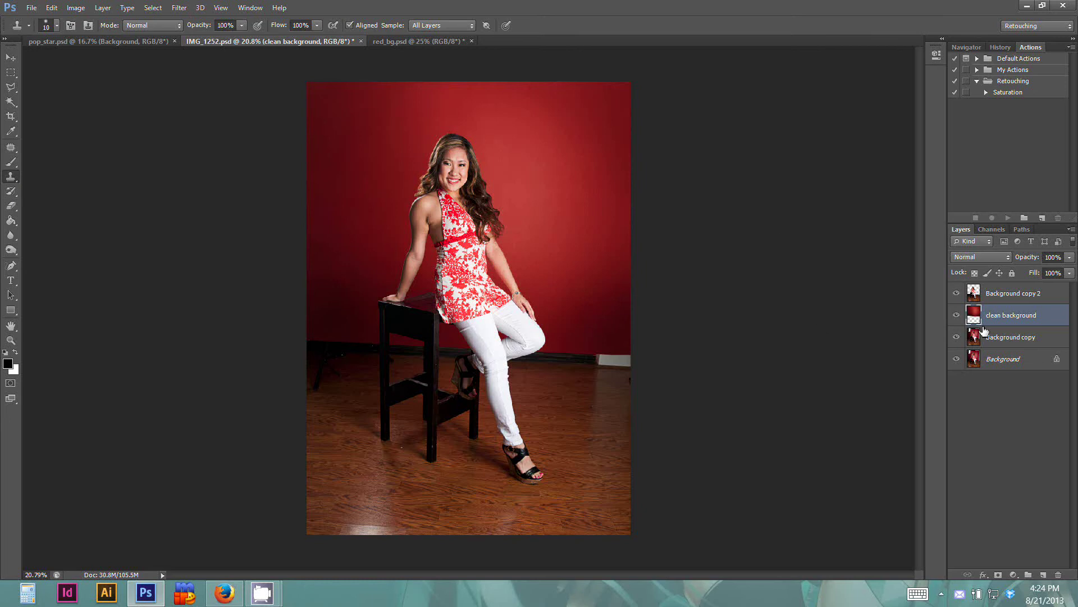
pyautogui.click(1019, 296)
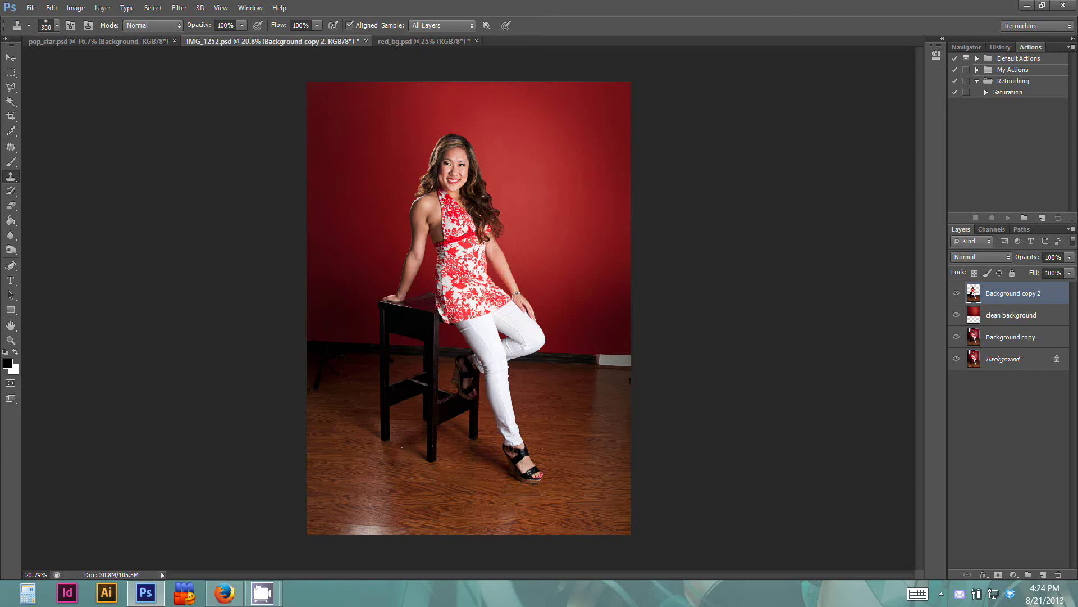
pyautogui.scroll(5, 554, 351)
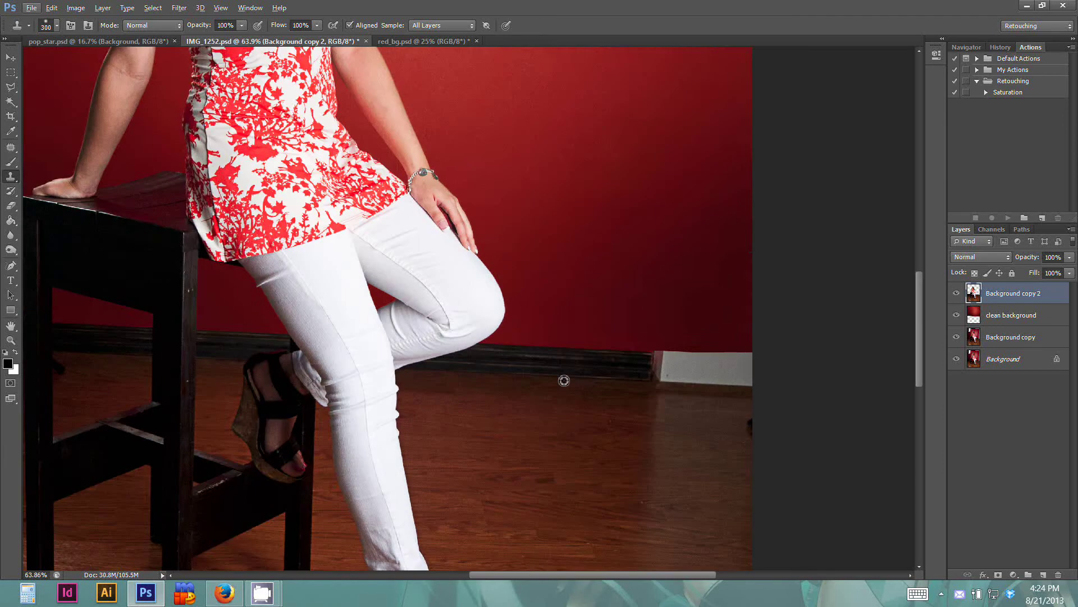
pyautogui.scroll(4, 530, 335)
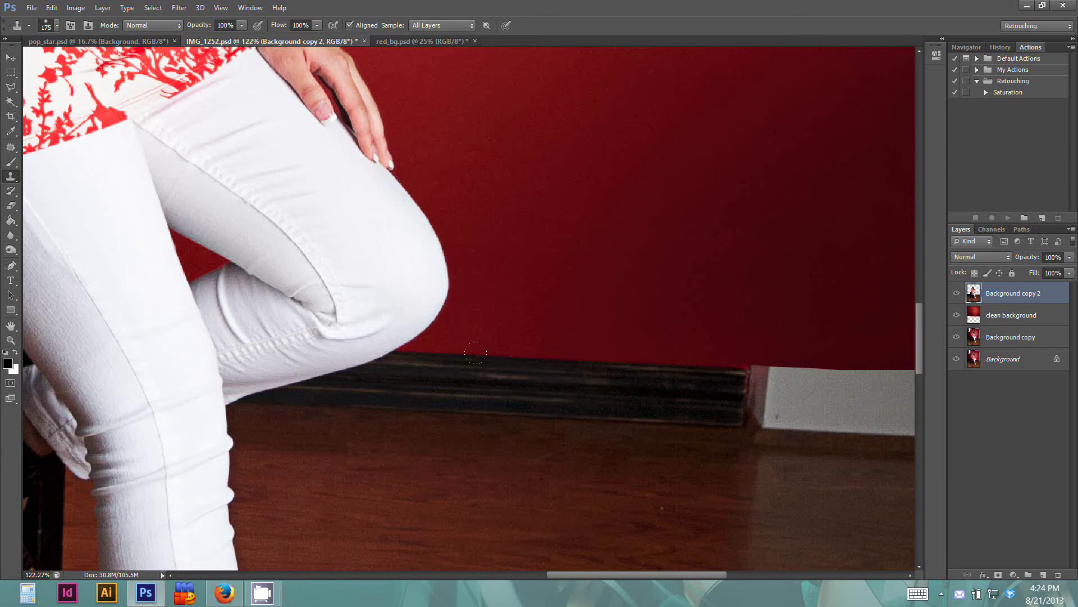
pyautogui.moveTo(614, 366)
pyautogui.mouseDown()
pyautogui.moveTo(577, 349)
pyautogui.moveTo(753, 338)
pyautogui.moveTo(693, 393)
pyautogui.mouseUp()
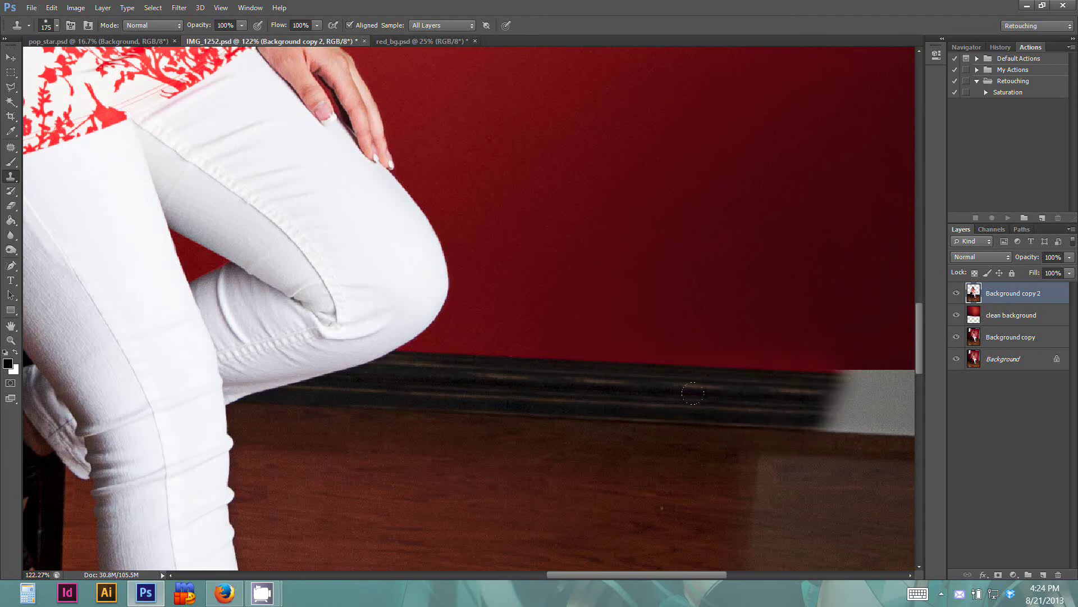
pyautogui.moveTo(777, 412)
pyautogui.mouseDown()
pyautogui.moveTo(820, 372)
pyautogui.moveTo(883, 362)
pyautogui.mouseUp()
pyautogui.moveTo(847, 419); pyautogui.dragTo(578, 417)
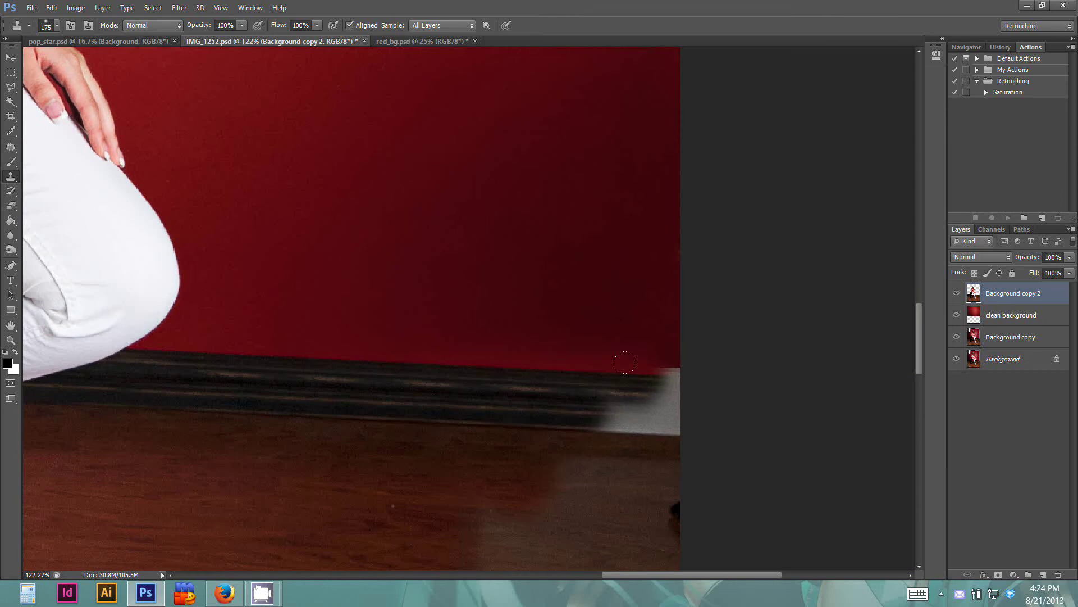
pyautogui.moveTo(625, 362)
pyautogui.mouseDown()
pyautogui.moveTo(614, 356)
pyautogui.moveTo(595, 449)
pyautogui.moveTo(605, 405)
pyautogui.mouseUp()
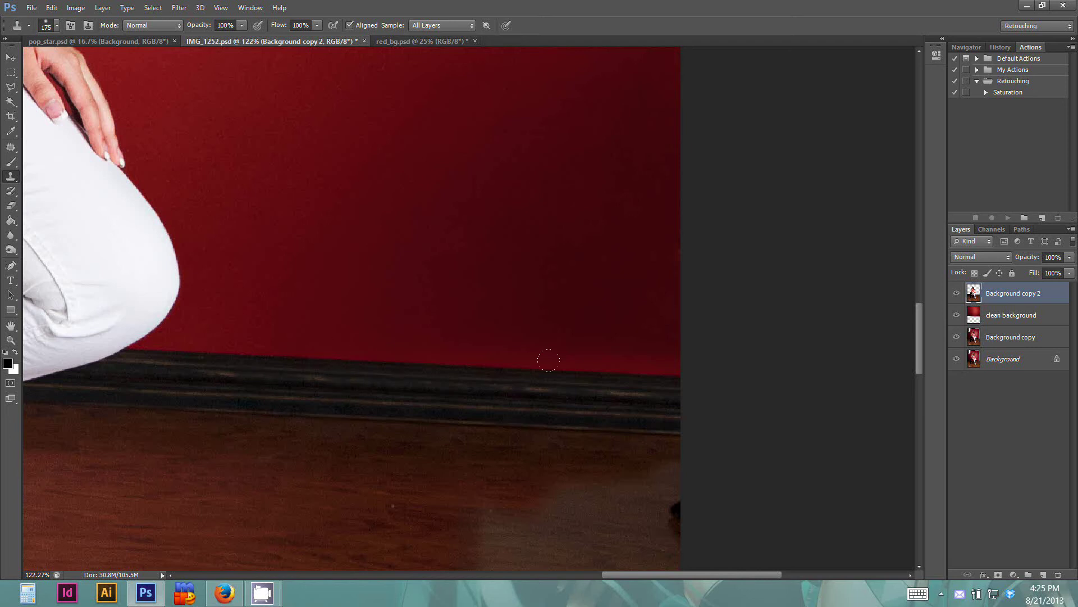
# Patch the light specks on the wooden floor beside the lower trouser leg and front sandal.
pyautogui.moveTo(444, 429); pyautogui.dragTo(591, 283)
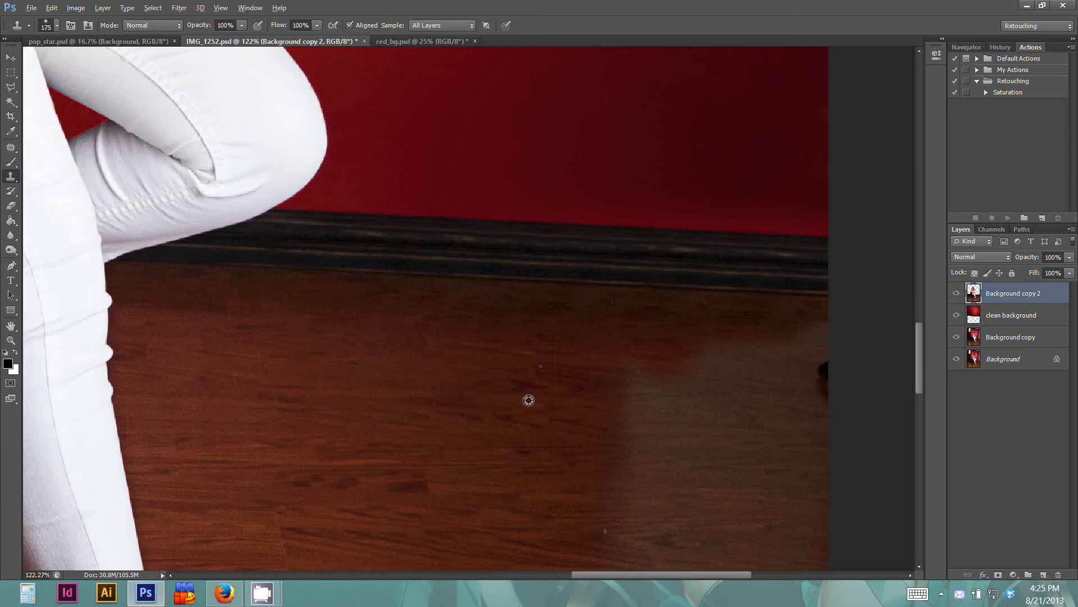
pyautogui.scroll(-5, 572, 362)
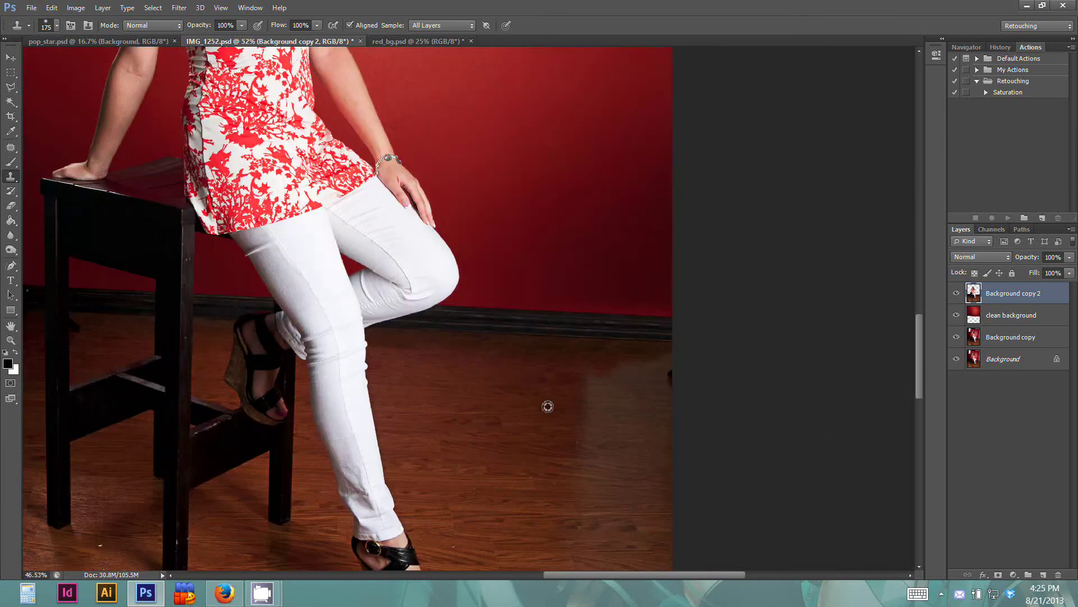
pyautogui.moveTo(551, 432); pyautogui.dragTo(540, 398)
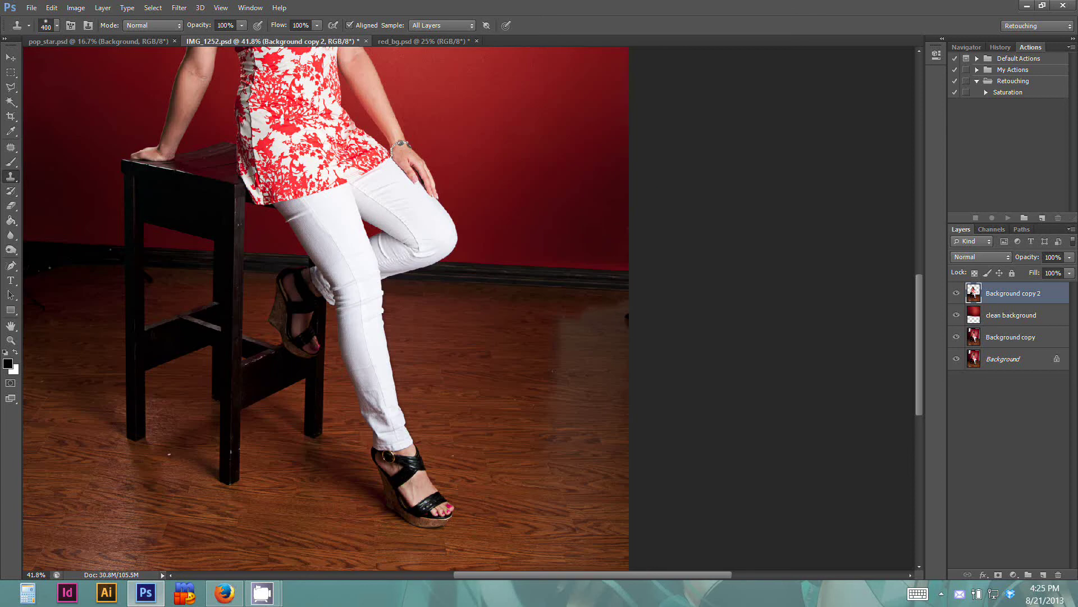
pyautogui.click(11, 146)
pyautogui.scroll(6, 618, 411)
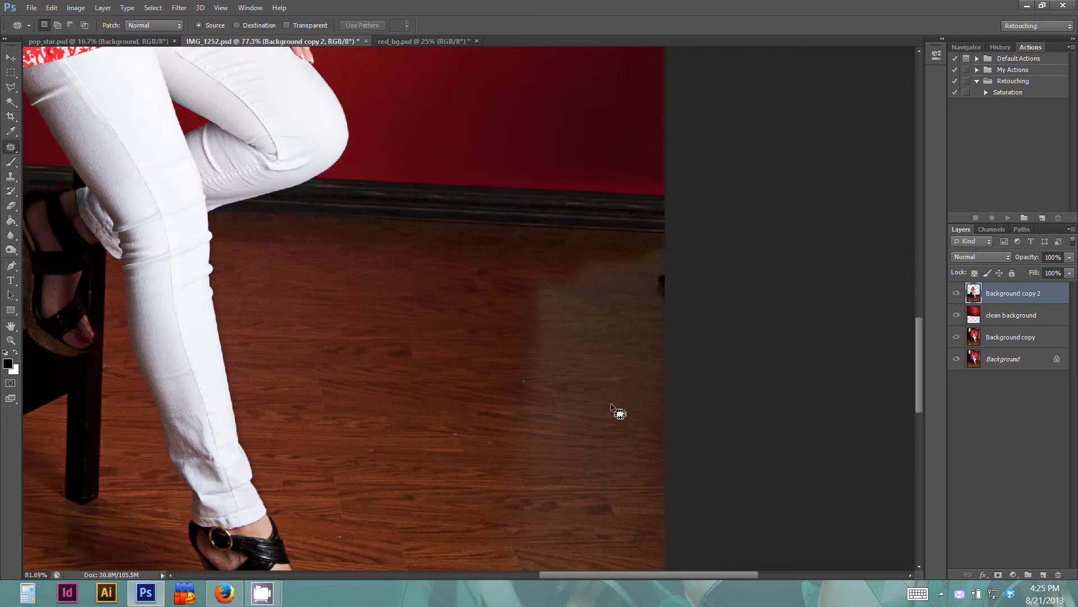
pyautogui.moveTo(509, 378)
pyautogui.mouseDown()
pyautogui.moveTo(511, 393)
pyautogui.moveTo(510, 379)
pyautogui.mouseUp()
pyautogui.moveTo(417, 528); pyautogui.dragTo(442, 362)
pyautogui.moveTo(361, 355); pyautogui.dragTo(362, 357)
pyautogui.moveTo(382, 351); pyautogui.dragTo(347, 298)
pyautogui.moveTo(349, 307); pyautogui.dragTo(348, 319)
pyautogui.moveTo(198, 406); pyautogui.dragTo(353, 356)
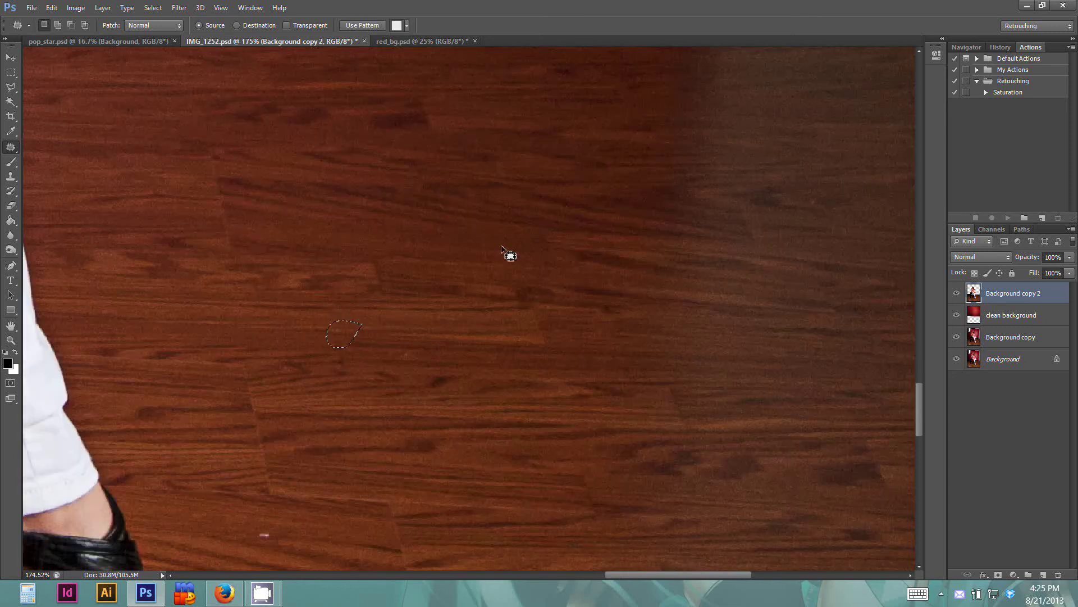
pyautogui.moveTo(508, 251); pyautogui.dragTo(505, 255)
pyautogui.moveTo(421, 345); pyautogui.dragTo(408, 373)
pyautogui.moveTo(290, 439); pyautogui.dragTo(374, 329)
pyautogui.moveTo(362, 415)
pyautogui.mouseDown()
pyautogui.moveTo(351, 421)
pyautogui.moveTo(365, 416)
pyautogui.mouseUp()
pyautogui.moveTo(355, 422); pyautogui.dragTo(375, 420)
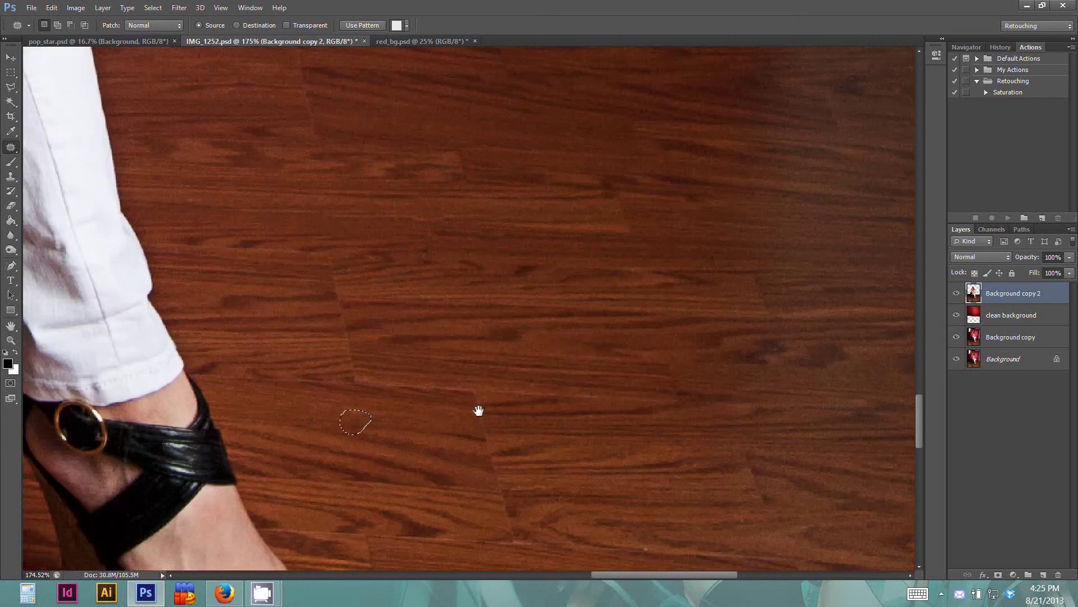
# Patch the remaining specks on the wooden floor between the front leg and the photo's right edge.
pyautogui.moveTo(850, 353); pyautogui.dragTo(513, 325)
pyautogui.moveTo(541, 207)
pyautogui.mouseDown()
pyautogui.moveTo(437, 395)
pyautogui.moveTo(441, 515)
pyautogui.mouseUp()
pyautogui.moveTo(484, 368); pyautogui.dragTo(482, 370)
pyautogui.moveTo(474, 373)
pyautogui.mouseDown()
pyautogui.moveTo(527, 346)
pyautogui.moveTo(497, 510)
pyautogui.mouseUp()
pyautogui.moveTo(611, 340)
pyautogui.mouseDown()
pyautogui.moveTo(598, 351)
pyautogui.moveTo(609, 345)
pyautogui.mouseUp()
pyautogui.hotkey('ctrl', 'd')
pyautogui.moveTo(388, 331); pyautogui.dragTo(539, 346)
pyautogui.moveTo(498, 297)
pyautogui.mouseDown()
pyautogui.moveTo(486, 304)
pyautogui.moveTo(501, 310)
pyautogui.mouseUp()
pyautogui.moveTo(494, 306); pyautogui.dragTo(485, 330)
pyautogui.scroll(-5, 376, 410)
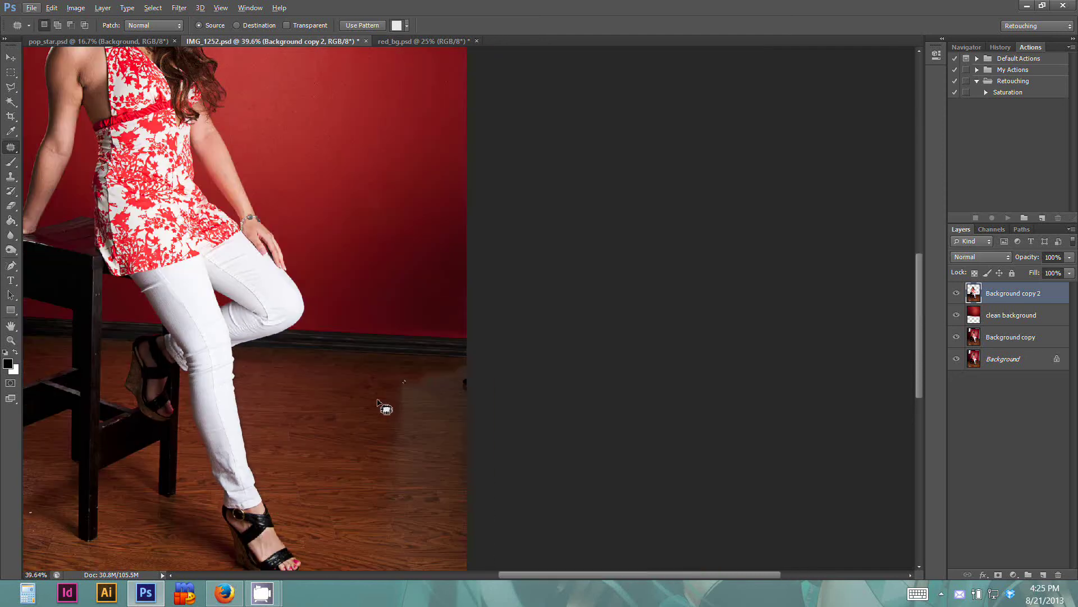
# Clone clean wood grain over the greyish floor area and dark object at the photo's right edge with a size 400 brush.
pyautogui.click(11, 178)
pyautogui.click(11, 178)
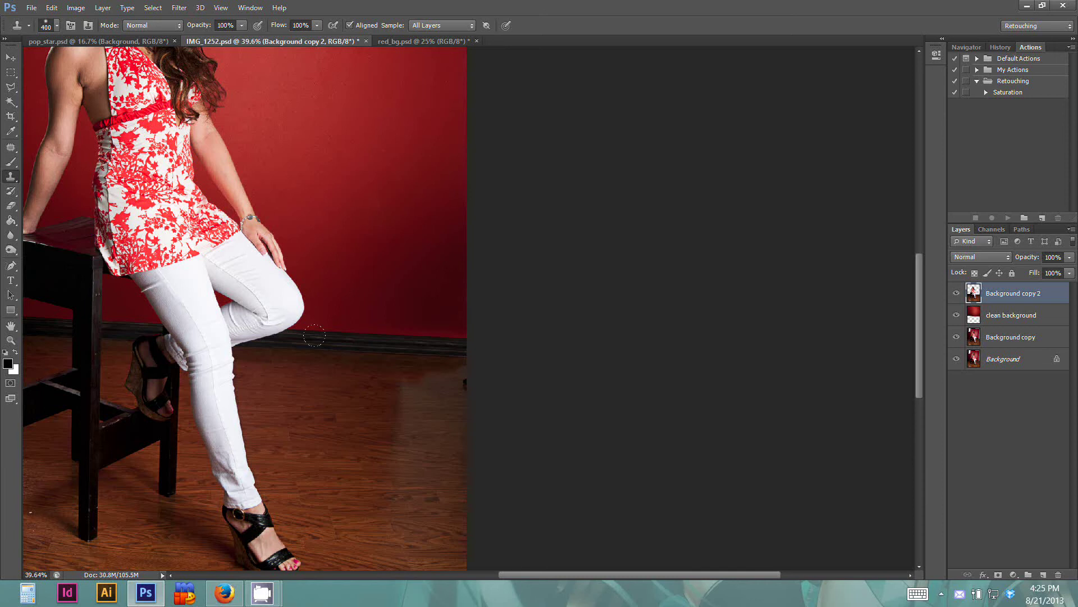
pyautogui.moveTo(344, 364)
pyautogui.mouseDown()
pyautogui.moveTo(443, 339)
pyautogui.moveTo(488, 315)
pyautogui.moveTo(462, 352)
pyautogui.moveTo(507, 421)
pyautogui.mouseUp()
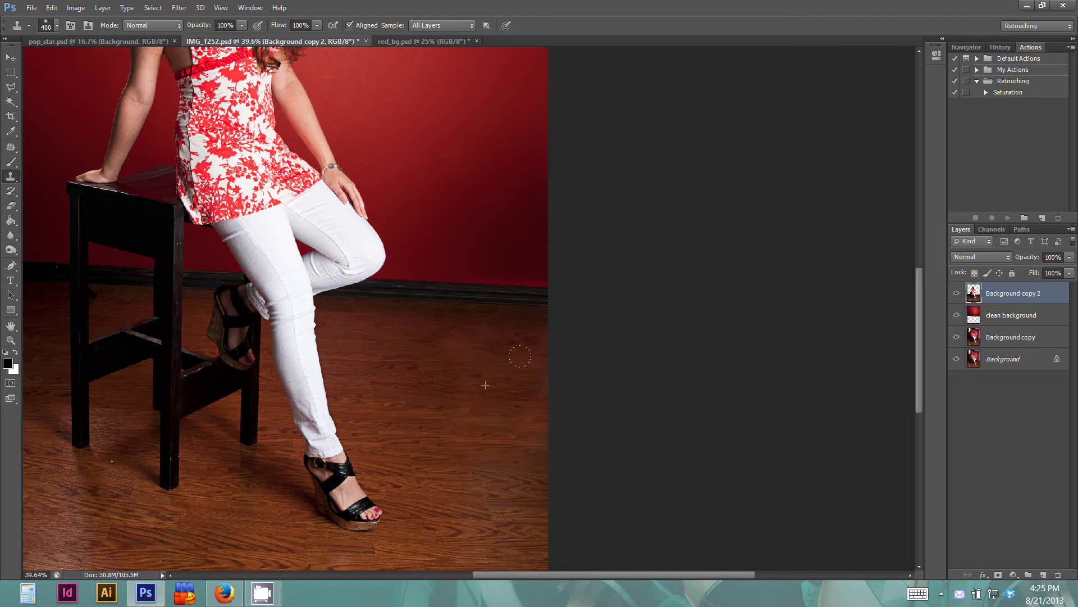
pyautogui.keyDown('alt'); pyautogui.click(520, 379); pyautogui.keyUp('alt')
pyautogui.moveTo(370, 422); pyautogui.dragTo(459, 373)
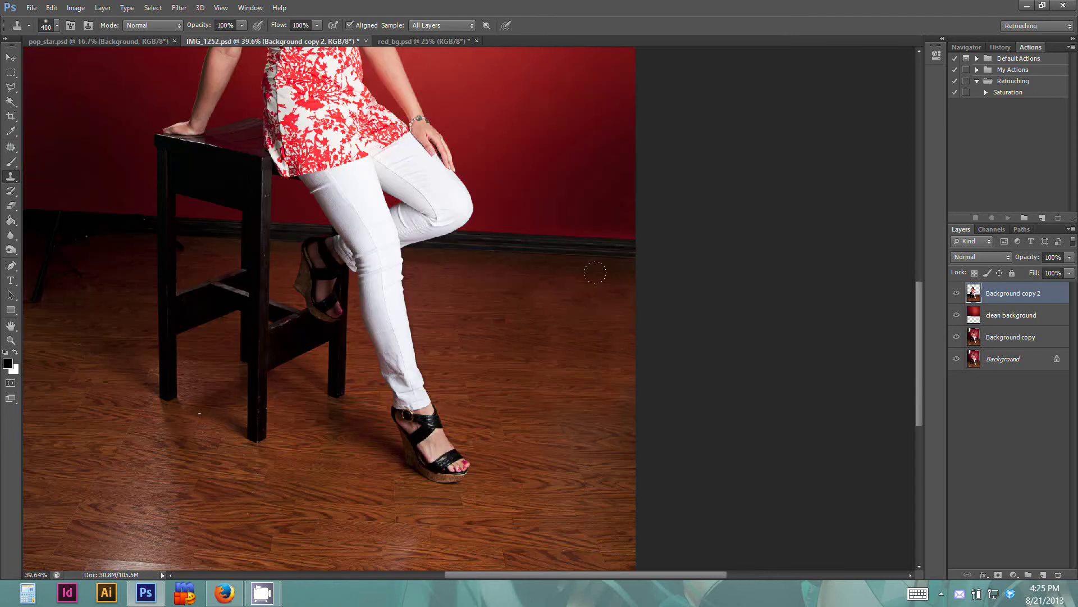
# Clone clean wood grain over the white glare at the floor's lower-left edge with a size 500 brush.
pyautogui.moveTo(267, 375); pyautogui.dragTo(383, 327)
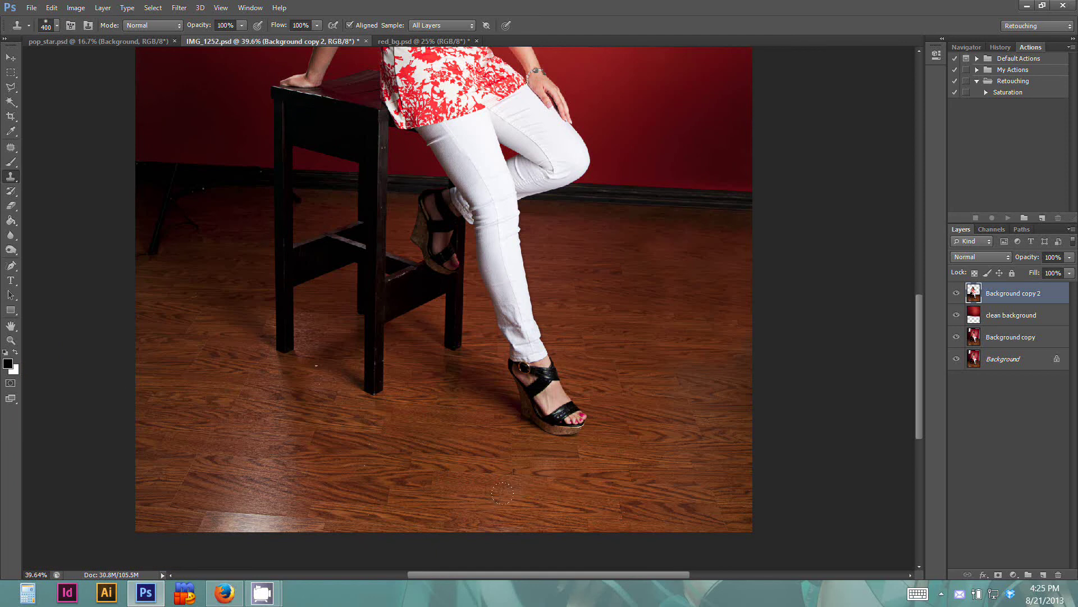
pyautogui.press('alt')
pyautogui.moveTo(352, 476); pyautogui.dragTo(477, 481)
pyautogui.press('alt')
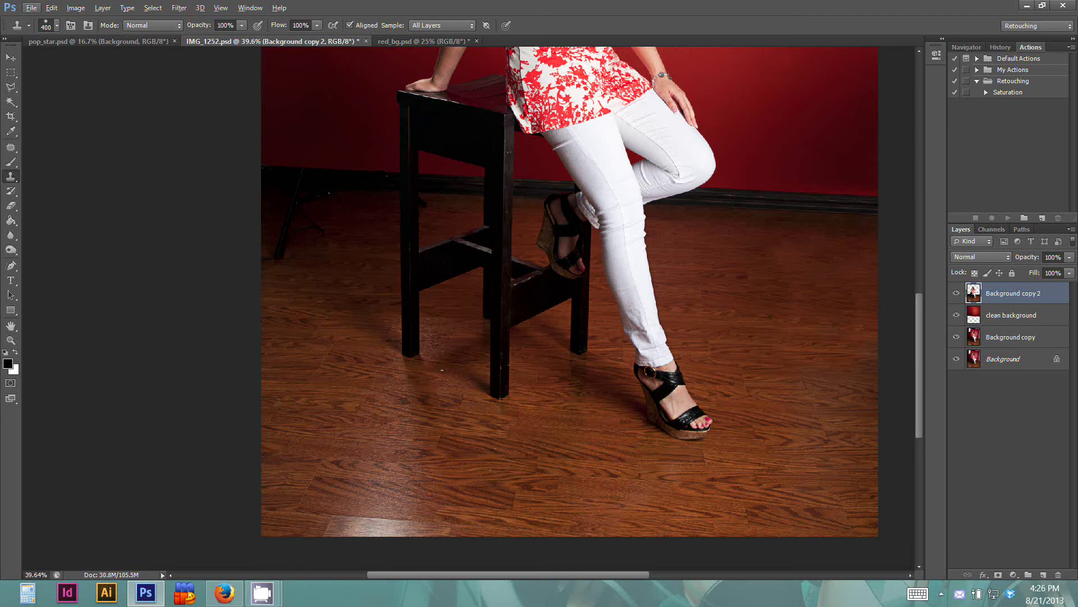
pyautogui.keyDown('alt'); pyautogui.click(340, 413); pyautogui.keyUp('alt')
pyautogui.moveTo(329, 496)
pyautogui.mouseDown()
pyautogui.moveTo(373, 510)
pyautogui.moveTo(328, 483)
pyautogui.mouseUp()
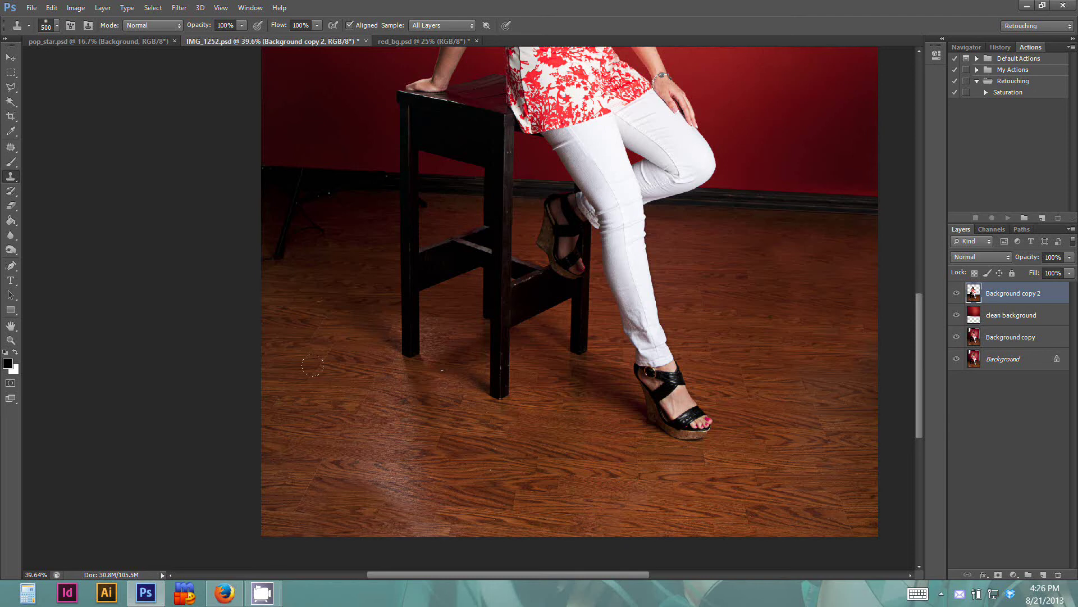
# Clone darker wood grain over the remaining light reflection on the floor in front of the stool.
pyautogui.keyDown('alt'); pyautogui.click(334, 394); pyautogui.keyUp('alt')
pyautogui.moveTo(350, 383)
pyautogui.mouseDown()
pyautogui.moveTo(325, 438)
pyautogui.moveTo(395, 506)
pyautogui.moveTo(394, 465)
pyautogui.moveTo(347, 418)
pyautogui.mouseUp()
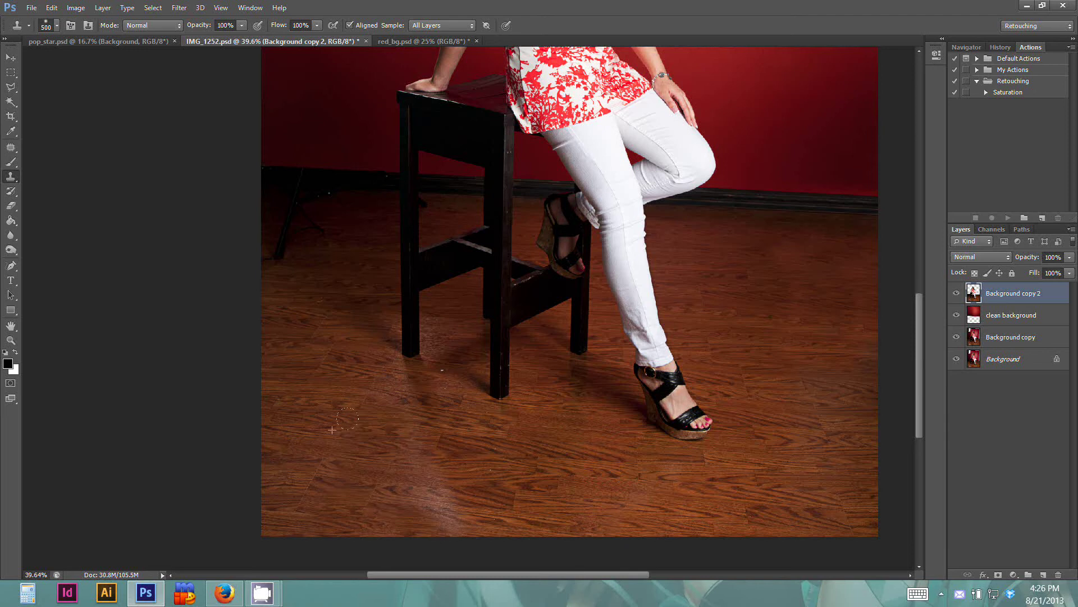
pyautogui.hotkey('ctrl', 'z')
pyautogui.keyDown('alt'); pyautogui.click(462, 494); pyautogui.keyUp('alt')
pyautogui.moveTo(391, 493)
pyautogui.mouseDown()
pyautogui.moveTo(379, 496)
pyautogui.moveTo(410, 474)
pyautogui.mouseUp()
pyautogui.moveTo(458, 434)
pyautogui.mouseDown()
pyautogui.moveTo(416, 494)
pyautogui.moveTo(360, 512)
pyautogui.moveTo(427, 517)
pyautogui.moveTo(354, 487)
pyautogui.moveTo(379, 525)
pyautogui.mouseUp()
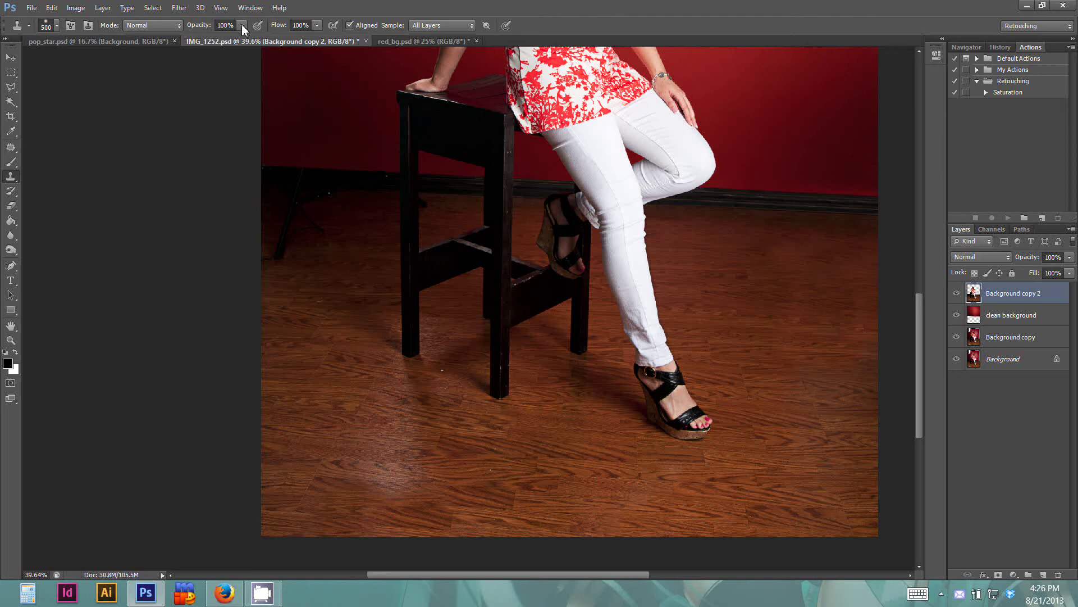
# Soften the last floor reflection by cloning at 30% opacity with a size 700 brush, and compare with Background copy 2 hidden.
pyautogui.moveTo(241, 24); pyautogui.dragTo(204, 38)
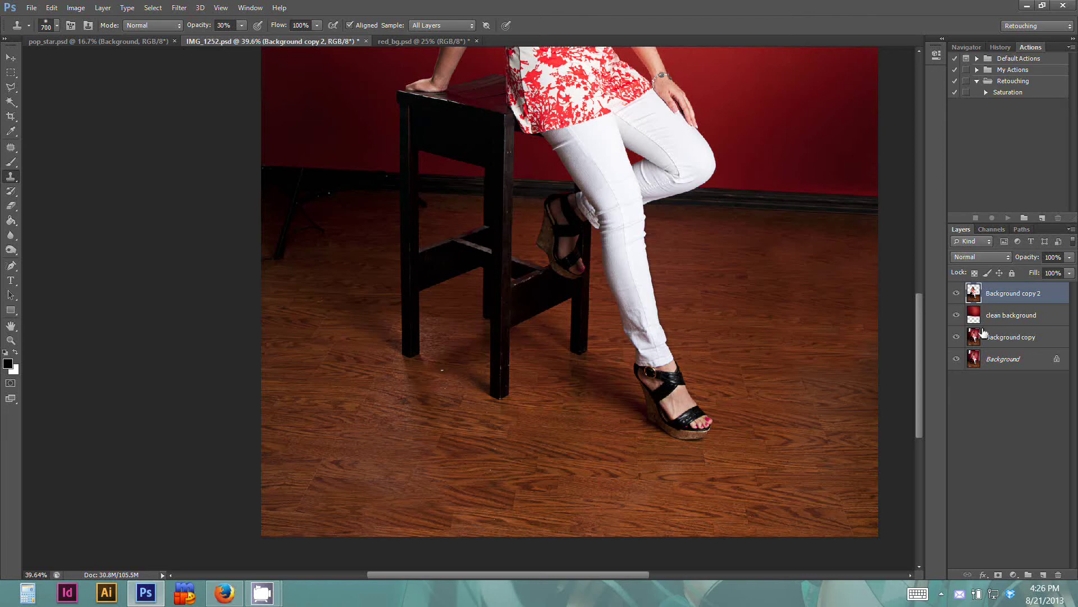
pyautogui.click(957, 294)
pyautogui.click(958, 297)
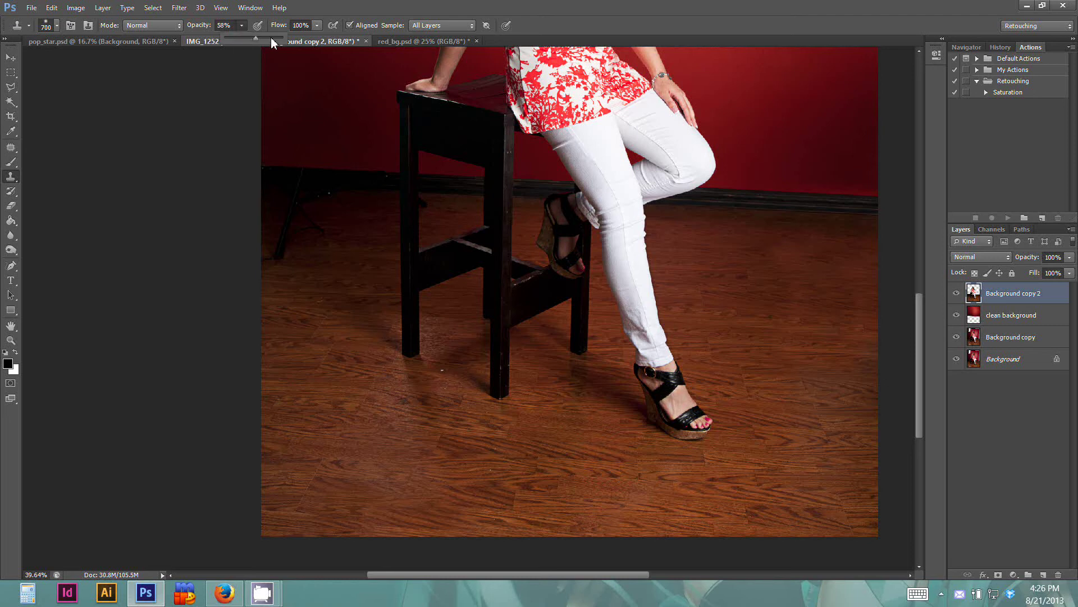
# Set the Clone Stamp opacity to 100% and reduce its brush to size 200 for the baseboard behind the stool.
pyautogui.moveTo(270, 37); pyautogui.dragTo(287, 38)
pyautogui.click(360, 379)
pyautogui.press('[')
pyautogui.press('[')
pyautogui.press('[')
pyautogui.press('[')
pyautogui.press('[')
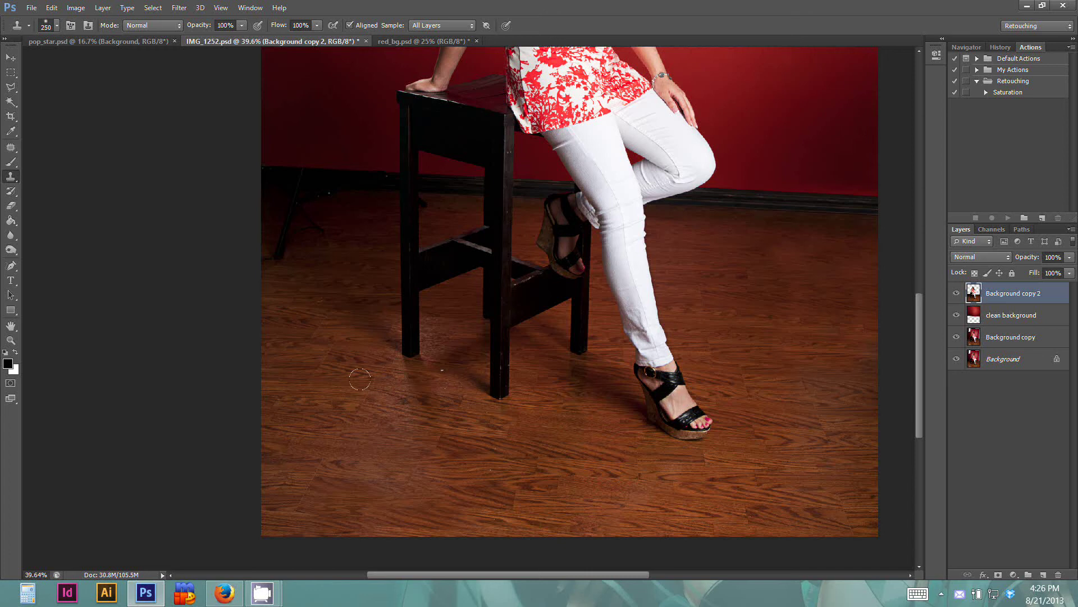
pyautogui.moveTo(310, 228); pyautogui.dragTo(342, 406)
pyautogui.scroll(5, 374, 386)
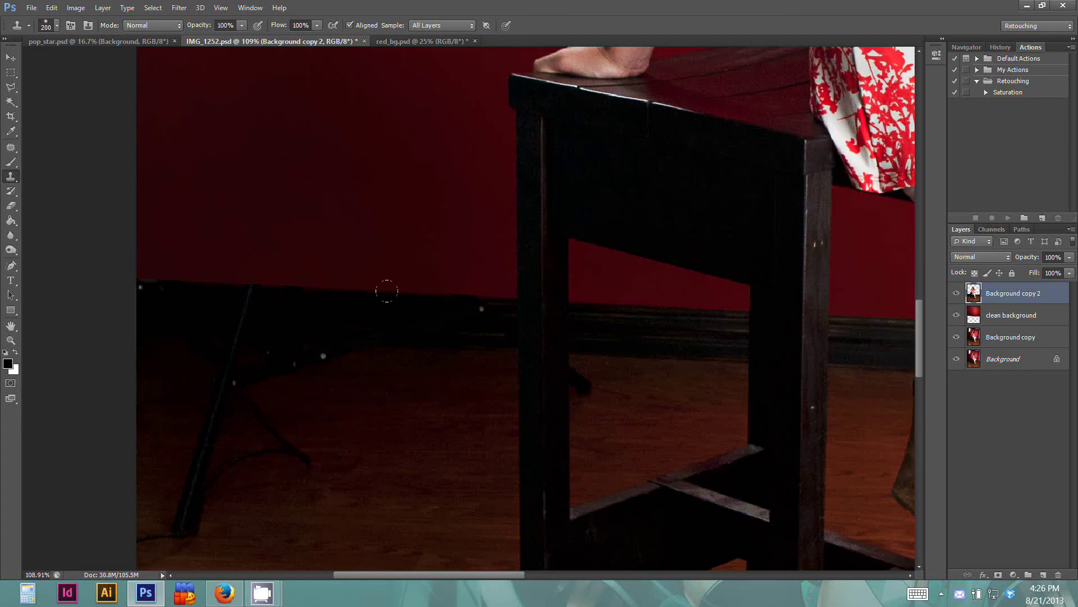
# Clone clean baseboard over the light specks and tripod parts along the wall left of the stool.
pyautogui.keyDown('alt'); pyautogui.click(430, 319); pyautogui.keyUp('alt')
pyautogui.moveTo(480, 308); pyautogui.dragTo(459, 291)
pyautogui.keyDown('alt'); pyautogui.click(472, 317); pyautogui.keyUp('alt')
pyautogui.hotkey('ctrl', 'z')
pyautogui.keyDown('alt'); pyautogui.click(467, 346); pyautogui.keyUp('alt')
pyautogui.click(363, 315)
pyautogui.hotkey('ctrl', 'z')
pyautogui.keyDown('alt'); pyautogui.click(472, 345); pyautogui.keyUp('alt')
pyautogui.moveTo(377, 318); pyautogui.dragTo(369, 315)
# Clone dark wood floor over the tripod leg and its cable at the photo's left edge, finishing with a size 300 brush.
pyautogui.moveTo(250, 391); pyautogui.dragTo(244, 386)
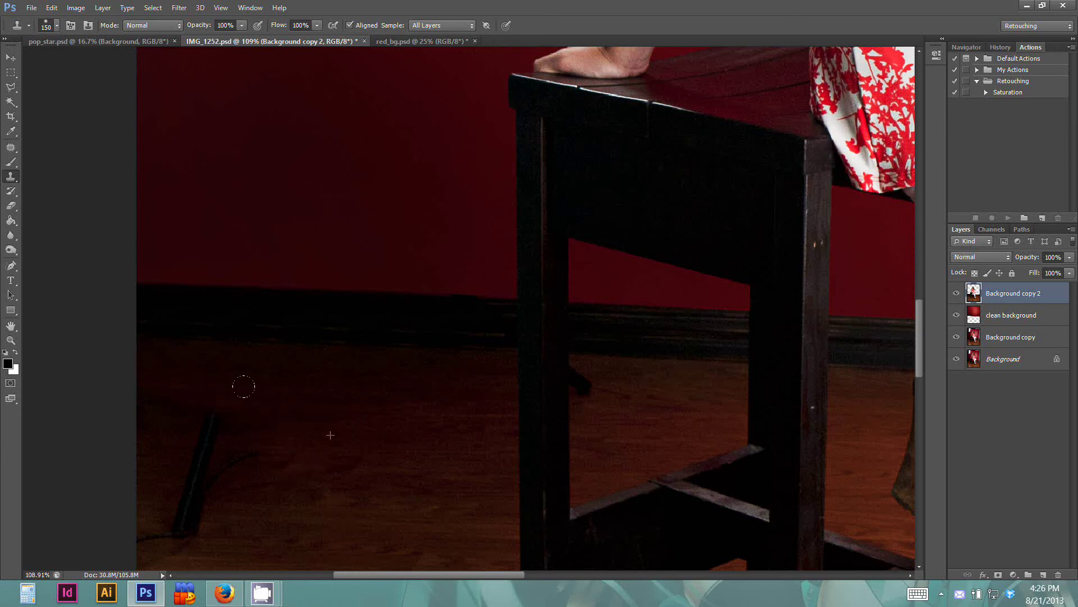
pyautogui.moveTo(206, 437)
pyautogui.mouseDown()
pyautogui.moveTo(207, 415)
pyautogui.moveTo(117, 347)
pyautogui.mouseUp()
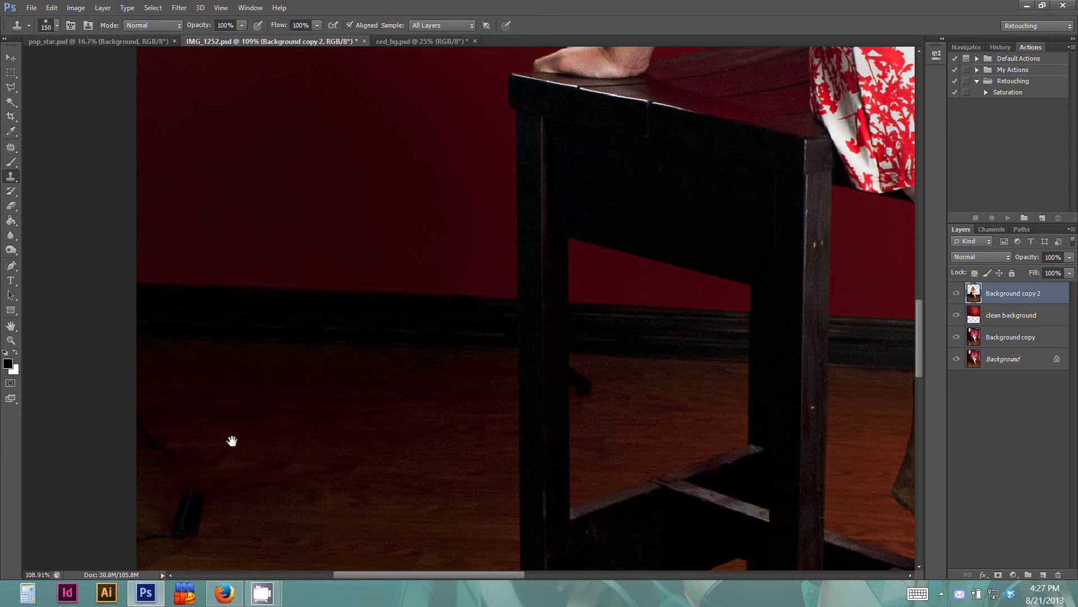
pyautogui.moveTo(232, 441); pyautogui.dragTo(282, 328)
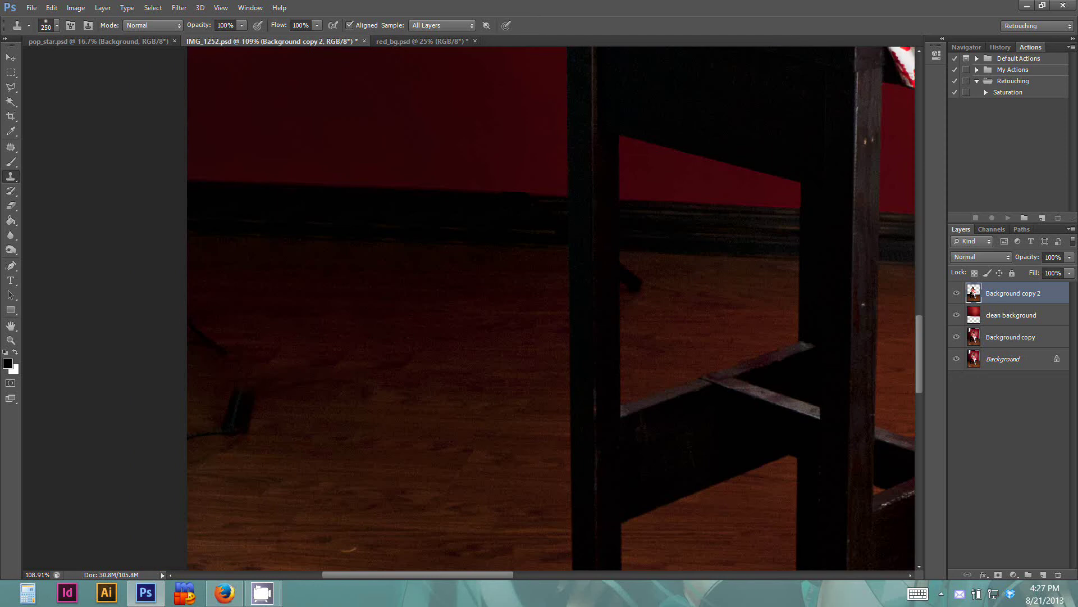
pyautogui.press(']')
pyautogui.moveTo(250, 427); pyautogui.dragTo(158, 319)
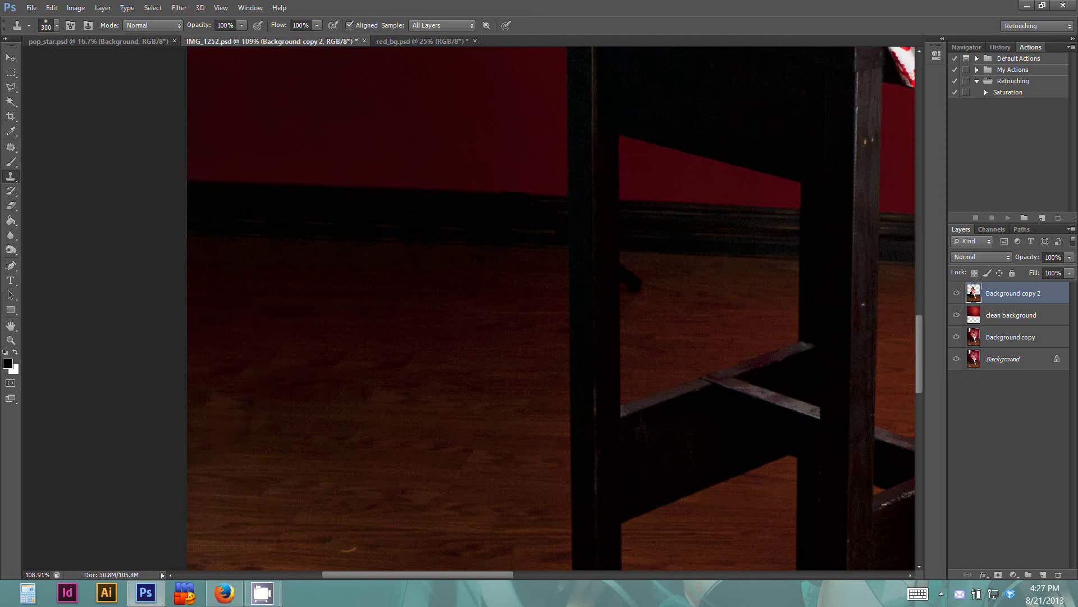
# Clone wood floor over the dark tripod foot beside the stool's back-left leg with a size 50 brush.
pyautogui.press('[')
pyautogui.press('[')
pyautogui.press('[')
pyautogui.press('[')
pyautogui.press('[')
pyautogui.press('[')
pyautogui.press('[')
pyautogui.press('[')
pyautogui.press('[')
pyautogui.press('[')
pyautogui.press('[')
pyautogui.scroll(1, 668, 347)
pyautogui.scroll(5, 669, 346)
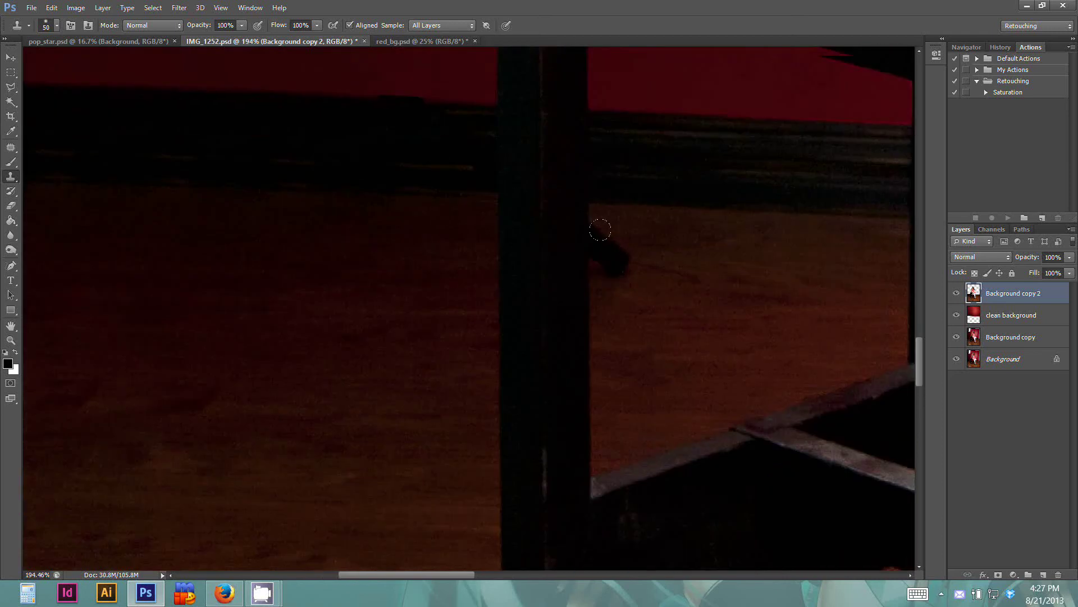
pyautogui.moveTo(641, 292); pyautogui.dragTo(621, 387)
pyautogui.keyDown('alt'); pyautogui.click(571, 415); pyautogui.keyUp('alt')
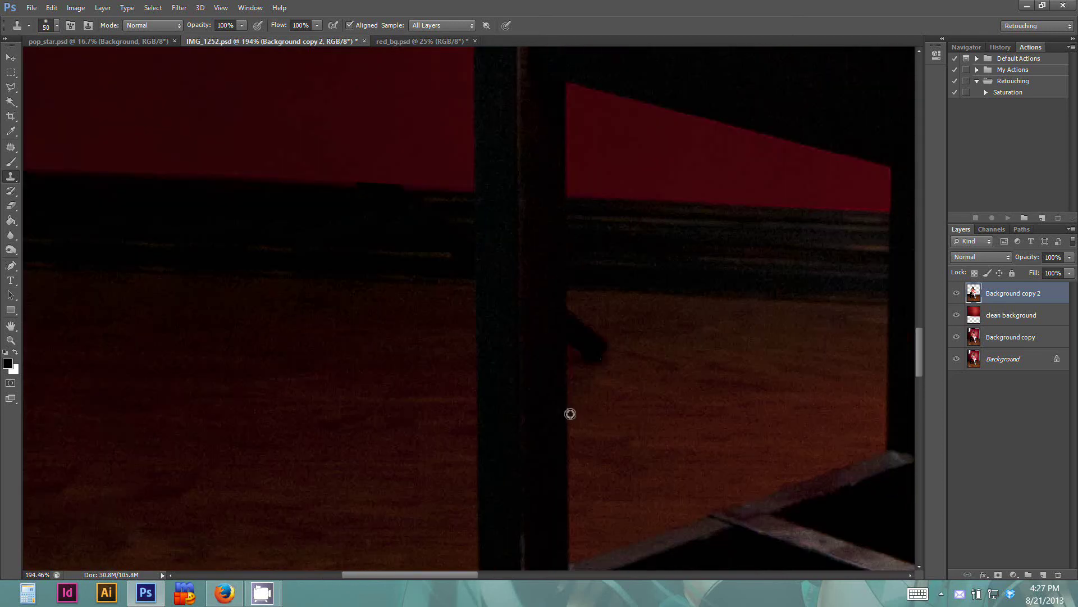
pyautogui.moveTo(557, 355)
pyautogui.mouseDown()
pyautogui.moveTo(557, 319)
pyautogui.moveTo(598, 348)
pyautogui.moveTo(566, 298)
pyautogui.moveTo(582, 405)
pyautogui.mouseUp()
pyautogui.hotkey('ctrl', 'z')
pyautogui.keyDown('alt'); pyautogui.click(568, 425); pyautogui.keyUp('alt')
pyautogui.keyDown('alt'); pyautogui.click(654, 340); pyautogui.keyUp('alt')
pyautogui.moveTo(606, 331); pyautogui.dragTo(584, 321)
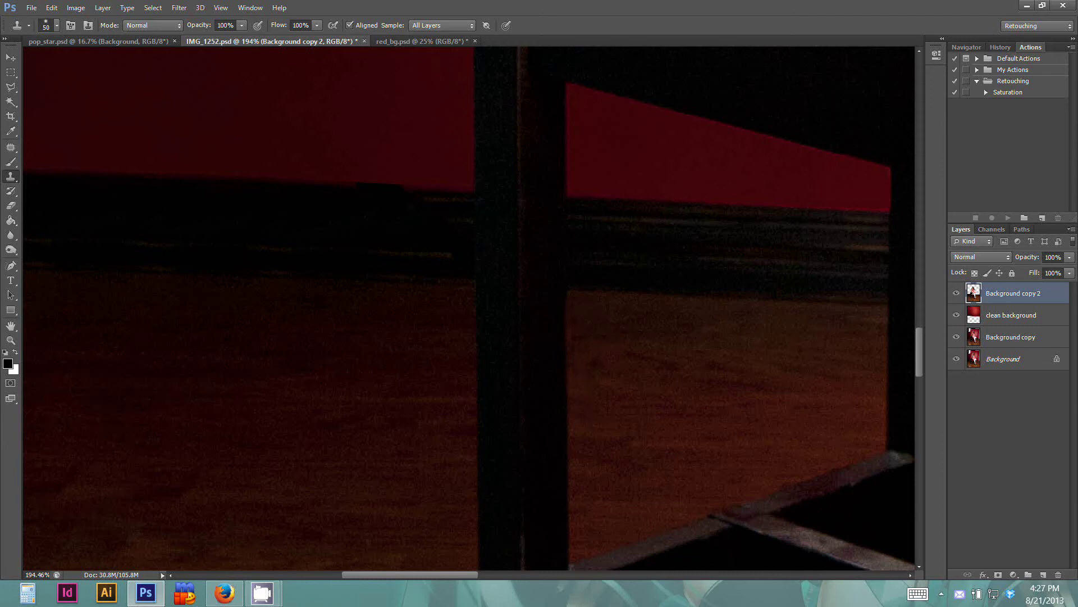
# Clone red wall along the baseboard's uneven upper edge left of the stool with a size 40 brush.
pyautogui.press('space')
pyautogui.moveTo(409, 323); pyautogui.dragTo(477, 334)
pyautogui.keyDown('alt'); pyautogui.click(541, 278); pyautogui.keyUp('alt')
pyautogui.moveTo(501, 276); pyautogui.dragTo(489, 272)
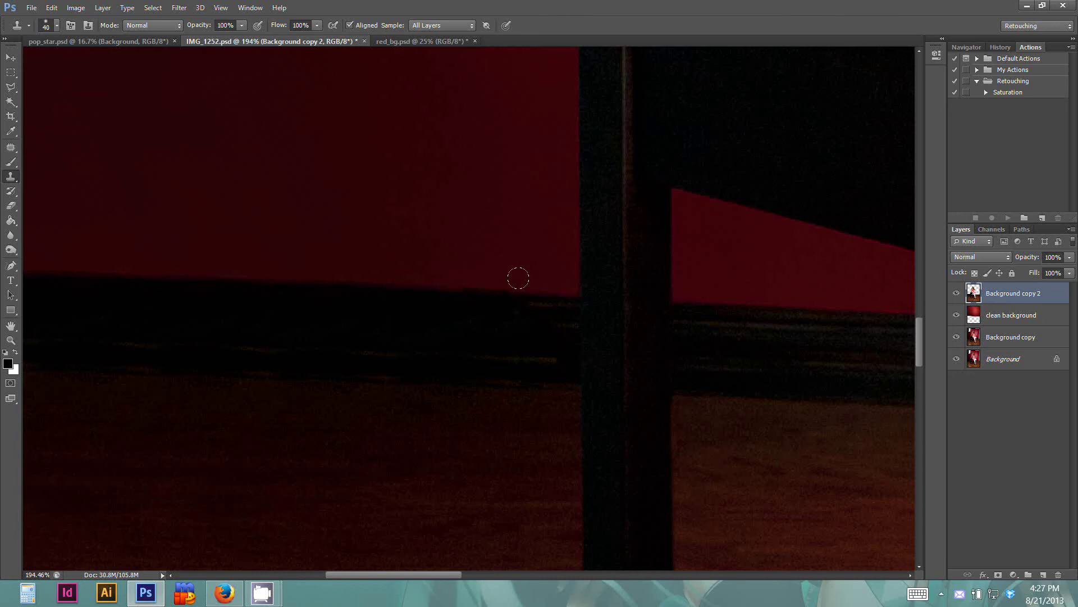
pyautogui.press('space')
pyautogui.moveTo(341, 262); pyautogui.dragTo(506, 301)
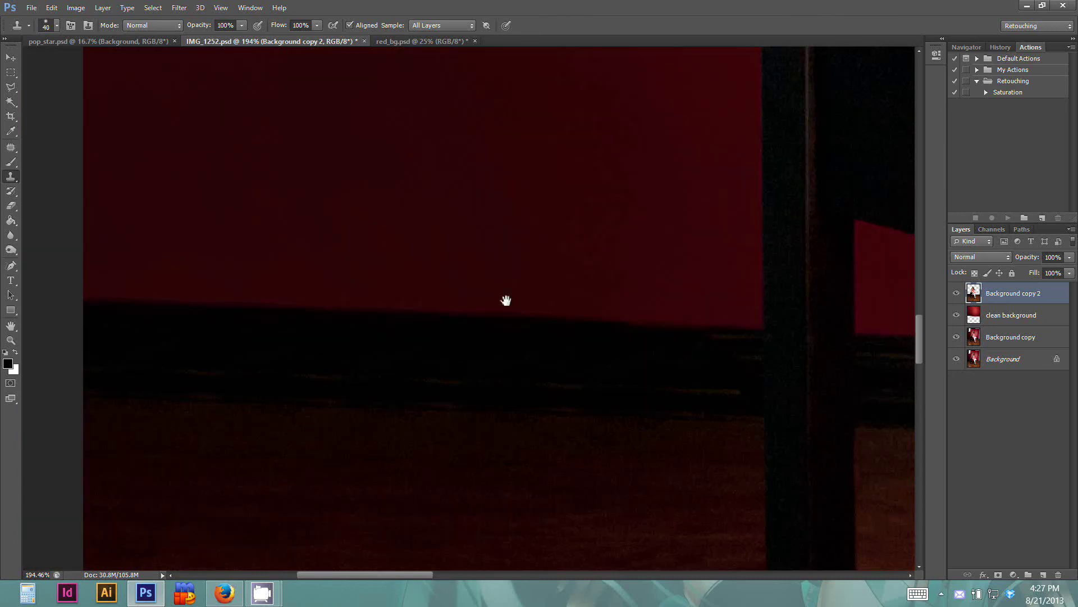
pyautogui.moveTo(350, 286); pyautogui.dragTo(278, 282)
# Clone black baseboard over the repeated light streaks on the baseboard left of the stool.
pyautogui.press('space')
pyautogui.moveTo(684, 407)
pyautogui.mouseDown()
pyautogui.moveTo(667, 403)
pyautogui.moveTo(675, 386)
pyautogui.mouseUp()
pyautogui.keyDown('alt'); pyautogui.click(597, 381); pyautogui.keyUp('alt')
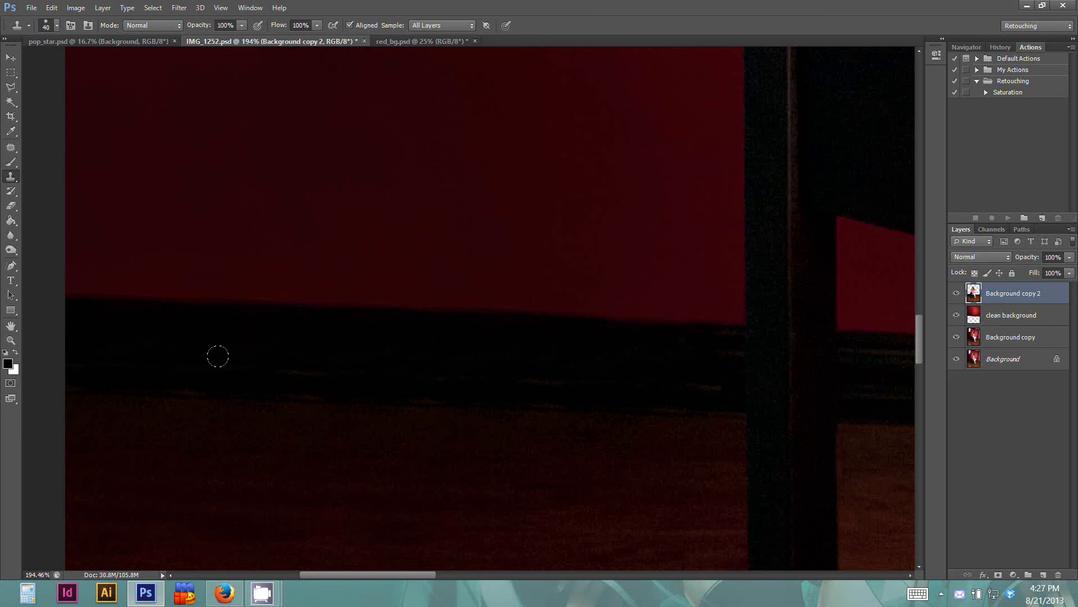
pyautogui.keyDown('alt'); pyautogui.click(256, 354); pyautogui.keyUp('alt')
pyautogui.click(300, 370)
pyautogui.keyDown('alt'); pyautogui.click(236, 382); pyautogui.keyUp('alt')
pyautogui.moveTo(185, 380); pyautogui.dragTo(176, 376)
# Clone wood grain over the small curved light mark on the dark floor left of the stool.
pyautogui.press('space')
pyautogui.moveTo(327, 437)
pyautogui.mouseDown()
pyautogui.moveTo(308, 315)
pyautogui.moveTo(368, 139)
pyautogui.mouseUp()
pyautogui.scroll(-2, 354, 355)
pyautogui.hscroll(-1, 354, 355)
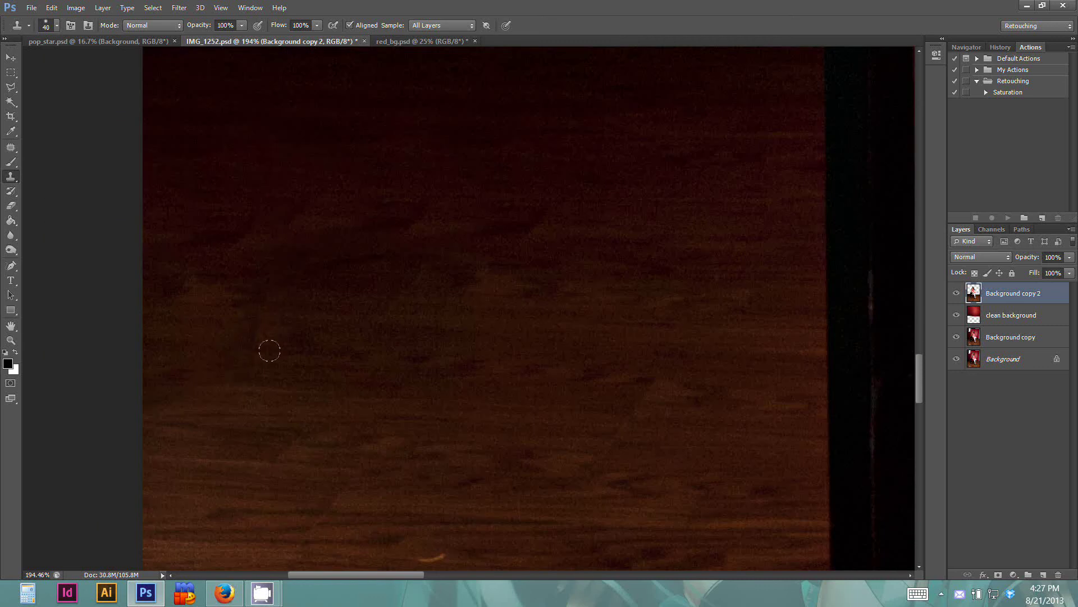
pyautogui.press('space')
pyautogui.moveTo(332, 491); pyautogui.dragTo(291, 341)
pyautogui.keyDown('alt'); pyautogui.click(432, 408); pyautogui.keyUp('alt')
pyautogui.moveTo(399, 405)
pyautogui.mouseDown()
pyautogui.moveTo(373, 407)
pyautogui.moveTo(414, 398)
pyautogui.mouseUp()
# Patch the small blemishes on the wooden floor between the photo's left edge and the stool.
pyautogui.click(11, 147)
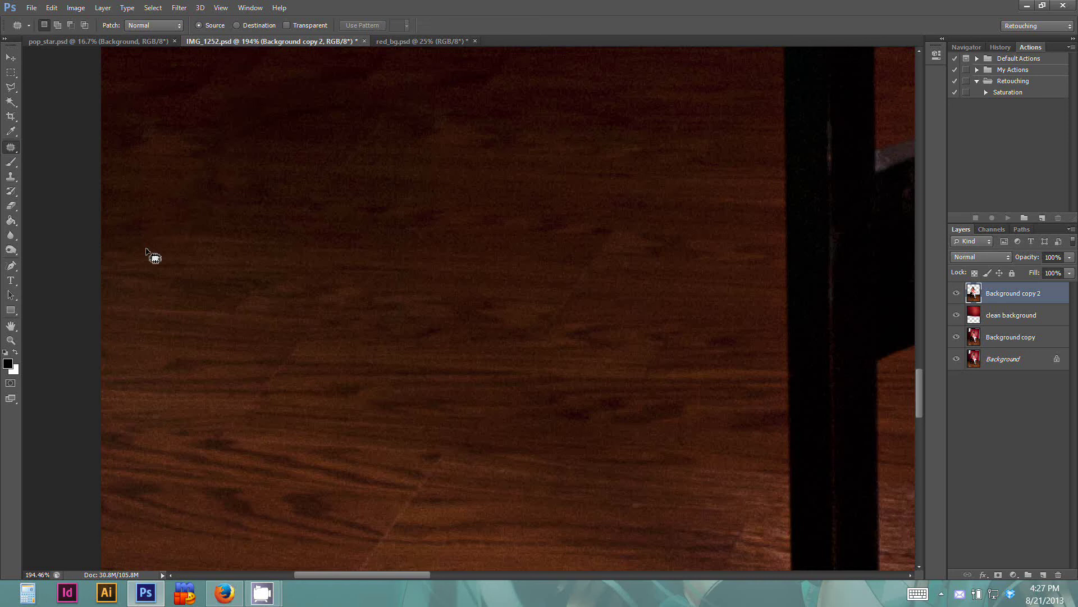
pyautogui.scroll(-2, 438, 393)
pyautogui.hscroll(2, 438, 393)
pyautogui.moveTo(522, 357); pyautogui.dragTo(542, 369)
pyautogui.moveTo(517, 206); pyautogui.dragTo(517, 232)
pyautogui.press('space')
pyautogui.moveTo(442, 315); pyautogui.dragTo(567, 106)
pyautogui.moveTo(217, 257); pyautogui.dragTo(224, 257)
pyautogui.moveTo(225, 264); pyautogui.dragTo(259, 269)
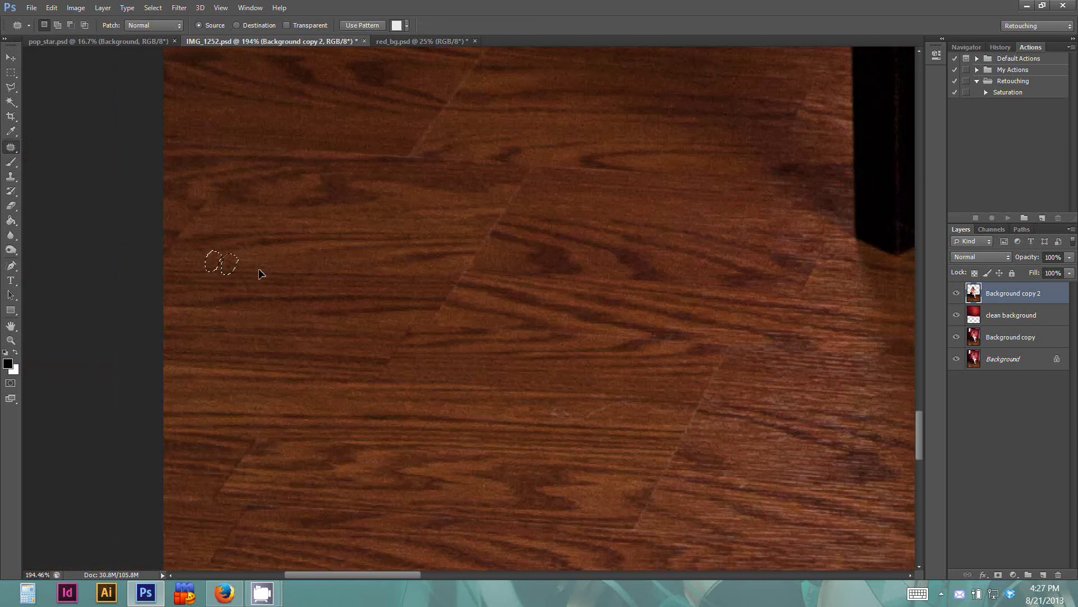
# Patch out the dark spots and scratches on the wood floorboards along the photo's left edge.
pyautogui.press('space')
pyautogui.moveTo(622, 441)
pyautogui.mouseDown()
pyautogui.moveTo(495, 347)
pyautogui.moveTo(514, 370)
pyautogui.mouseUp()
pyautogui.scroll(-5, 440, 366)
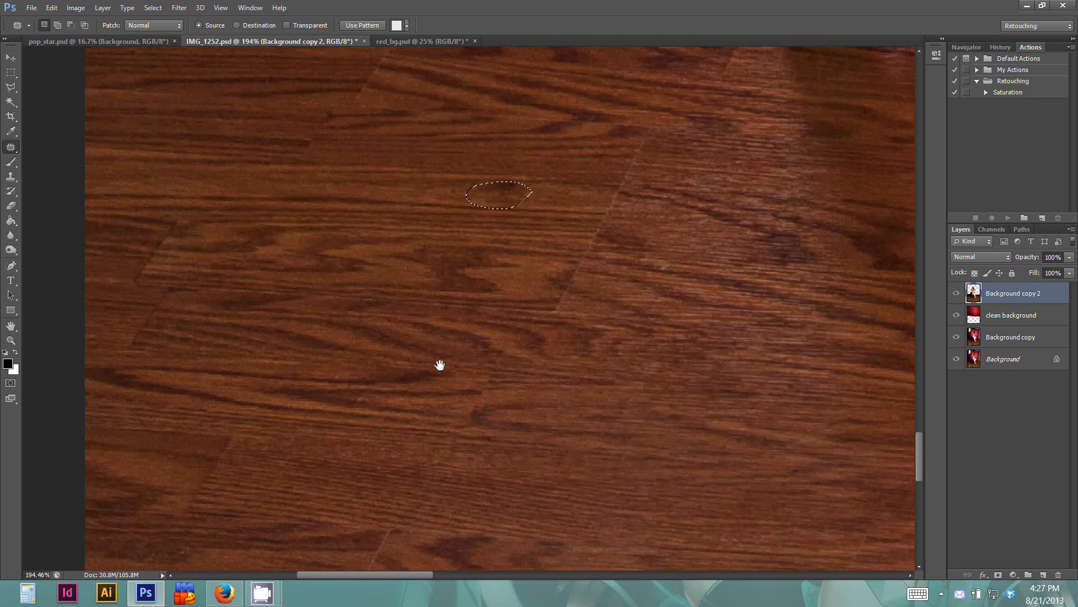
pyautogui.hscroll(1, 498, 257)
pyautogui.click(515, 275)
pyautogui.moveTo(492, 244)
pyautogui.mouseDown()
pyautogui.moveTo(478, 266)
pyautogui.moveTo(498, 260)
pyautogui.mouseUp()
pyautogui.moveTo(470, 254); pyautogui.dragTo(427, 253)
pyautogui.click(429, 361)
# Patch out the blemish on the floorboards near the photo's bottom edge.
pyautogui.press('space')
pyautogui.moveTo(429, 359); pyautogui.dragTo(451, 185)
pyautogui.moveTo(453, 301); pyautogui.dragTo(423, 198)
pyautogui.moveTo(590, 280); pyautogui.dragTo(587, 283)
pyautogui.press('space')
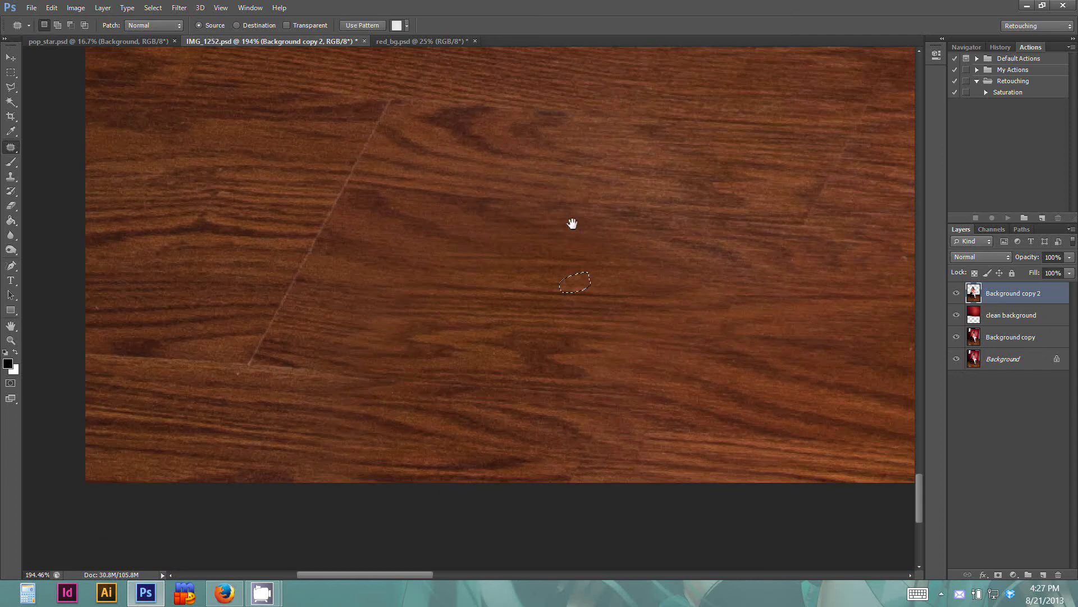
# Patch out the small specks on the floor around the stool's legs.
pyautogui.moveTo(572, 224); pyautogui.dragTo(435, 335)
pyautogui.moveTo(539, 225)
pyautogui.mouseDown()
pyautogui.moveTo(381, 349)
pyautogui.moveTo(445, 400)
pyautogui.mouseUp()
pyautogui.moveTo(424, 376)
pyautogui.mouseDown()
pyautogui.moveTo(403, 397)
pyautogui.moveTo(424, 380)
pyautogui.mouseUp()
pyautogui.moveTo(414, 388); pyautogui.dragTo(447, 411)
pyautogui.click(451, 417)
pyautogui.moveTo(429, 467)
pyautogui.mouseDown()
pyautogui.moveTo(431, 486)
pyautogui.moveTo(429, 467)
pyautogui.mouseUp()
pyautogui.moveTo(427, 476); pyautogui.dragTo(456, 477)
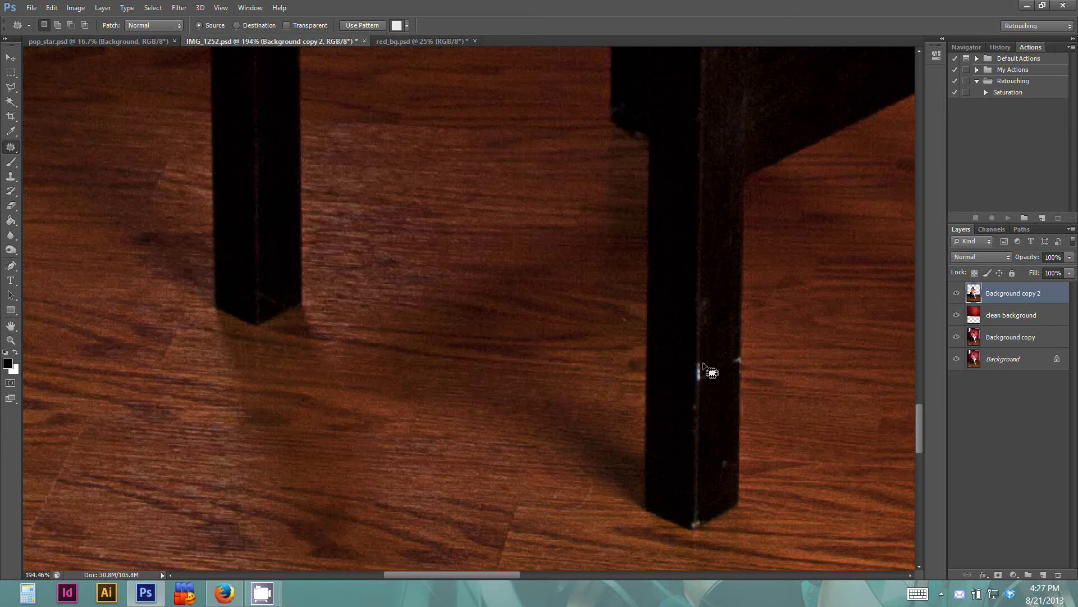
# Patch out the white scuffs on the stool's front leg and the speck on the floor beside it.
pyautogui.moveTo(702, 362)
pyautogui.mouseDown()
pyautogui.moveTo(704, 377)
pyautogui.moveTo(701, 363)
pyautogui.mouseUp()
pyautogui.moveTo(697, 374)
pyautogui.mouseDown()
pyautogui.moveTo(699, 341)
pyautogui.moveTo(753, 382)
pyautogui.moveTo(747, 359)
pyautogui.mouseUp()
pyautogui.hotkey('ctrl', 'd')
pyautogui.moveTo(740, 369); pyautogui.dragTo(741, 325)
pyautogui.moveTo(630, 305); pyautogui.dragTo(630, 319)
pyautogui.hotkey('ctrl', 'd')
# Patch the worn crossbar beside the raised shoe, sampling from the stool's other crossbar.
pyautogui.scroll(3, 560, 396)
pyautogui.moveTo(559, 396); pyautogui.dragTo(471, 460)
pyautogui.moveTo(727, 248)
pyautogui.mouseDown()
pyautogui.moveTo(594, 371)
pyautogui.moveTo(576, 357)
pyautogui.moveTo(495, 401)
pyautogui.moveTo(574, 396)
pyautogui.moveTo(532, 379)
pyautogui.moveTo(484, 409)
pyautogui.moveTo(569, 395)
pyautogui.mouseUp()
pyautogui.moveTo(594, 425); pyautogui.dragTo(690, 415)
pyautogui.moveTo(653, 365)
pyautogui.mouseDown()
pyautogui.moveTo(332, 210)
pyautogui.moveTo(254, 192)
pyautogui.mouseUp()
pyautogui.moveTo(727, 341)
pyautogui.mouseDown()
pyautogui.moveTo(679, 354)
pyautogui.moveTo(652, 378)
pyautogui.moveTo(686, 349)
pyautogui.moveTo(617, 360)
pyautogui.moveTo(602, 408)
pyautogui.moveTo(671, 364)
pyautogui.mouseUp()
pyautogui.hotkey('ctrl', 'd')
pyautogui.moveTo(635, 377)
pyautogui.mouseDown()
pyautogui.moveTo(399, 312)
pyautogui.moveTo(225, 208)
pyautogui.mouseUp()
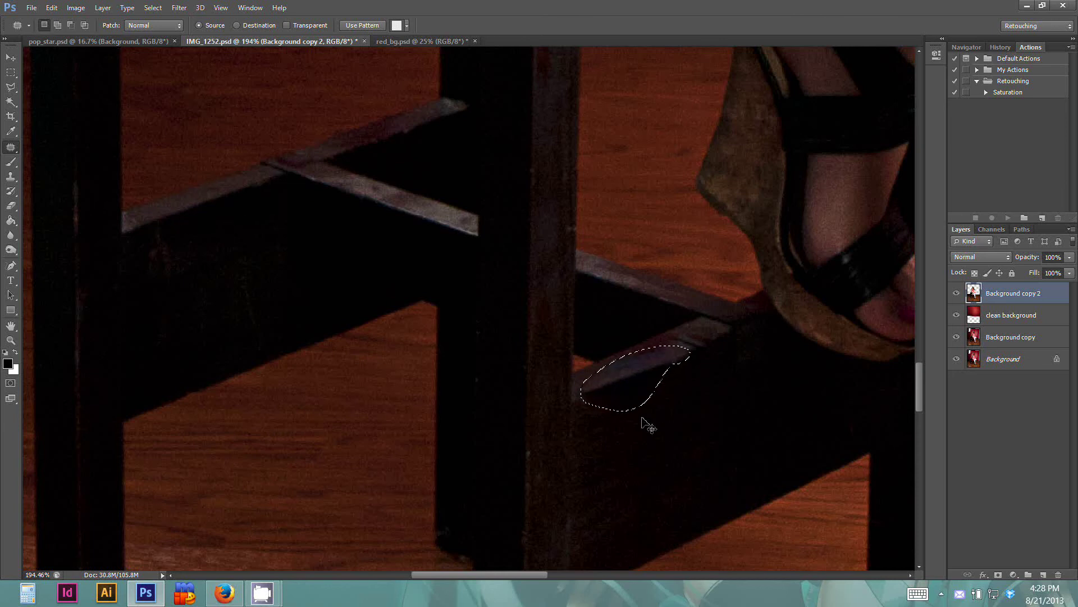
pyautogui.hotkey('ctrl', 'd')
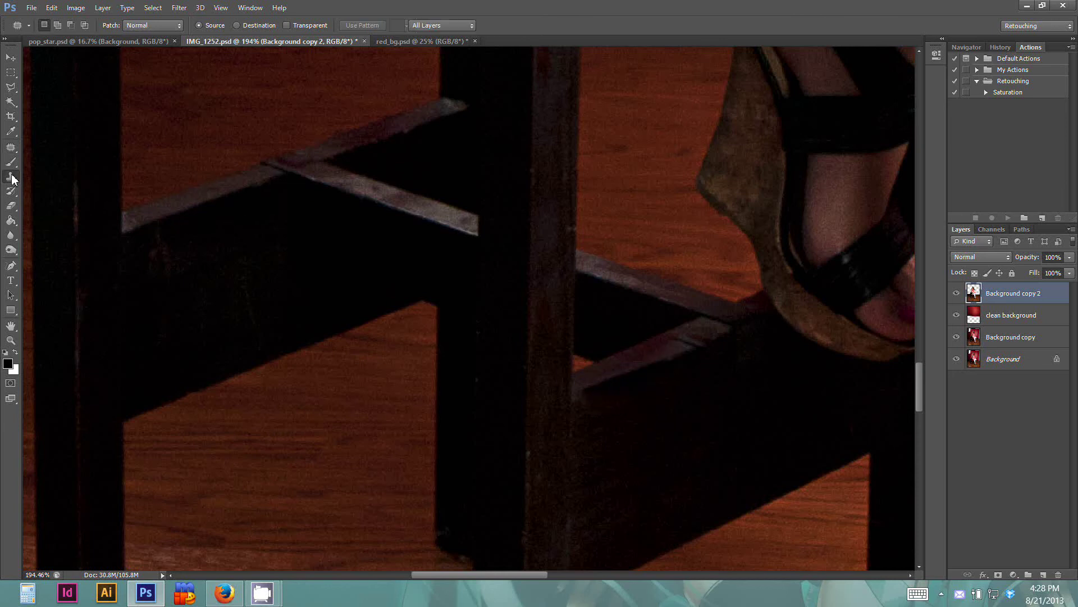
# Clone over the lower edge of the crossbar beside the raised shoe and patch its surface from the other crossbar.
pyautogui.click(10, 176)
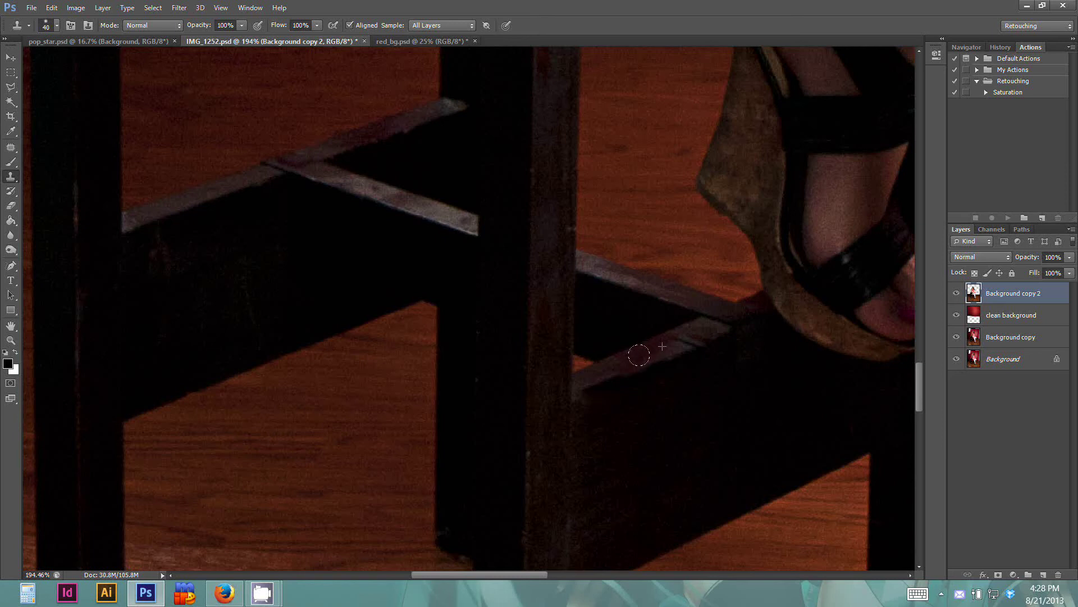
pyautogui.keyDown('alt'); pyautogui.click(649, 358); pyautogui.keyUp('alt')
pyautogui.moveTo(615, 368); pyautogui.dragTo(585, 378)
pyautogui.click(10, 147)
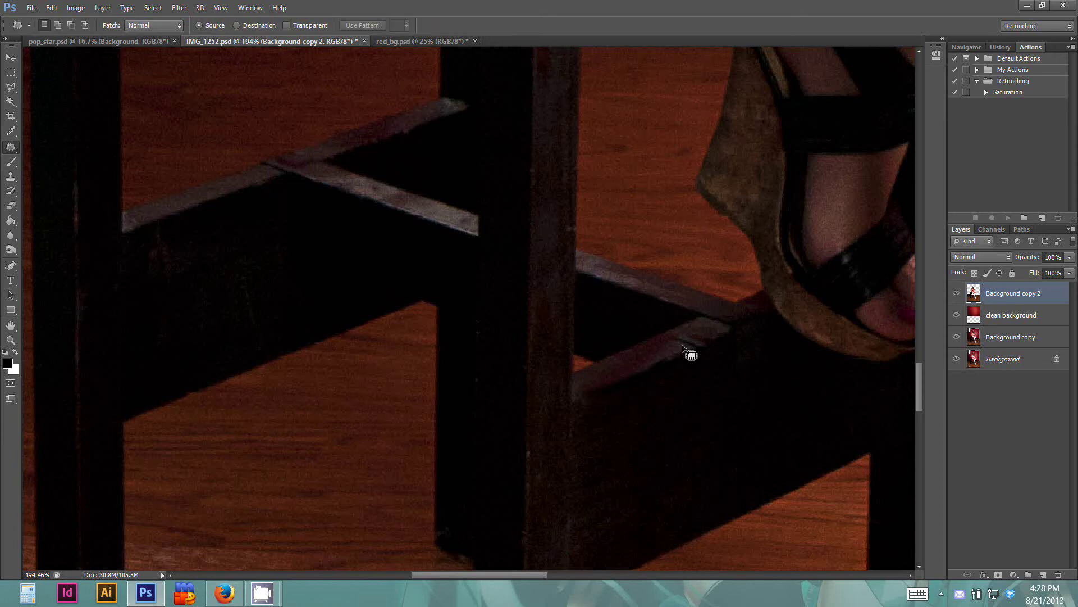
pyautogui.moveTo(680, 340)
pyautogui.mouseDown()
pyautogui.moveTo(593, 372)
pyautogui.moveTo(650, 373)
pyautogui.moveTo(676, 341)
pyautogui.moveTo(251, 187)
pyautogui.moveTo(263, 187)
pyautogui.mouseUp()
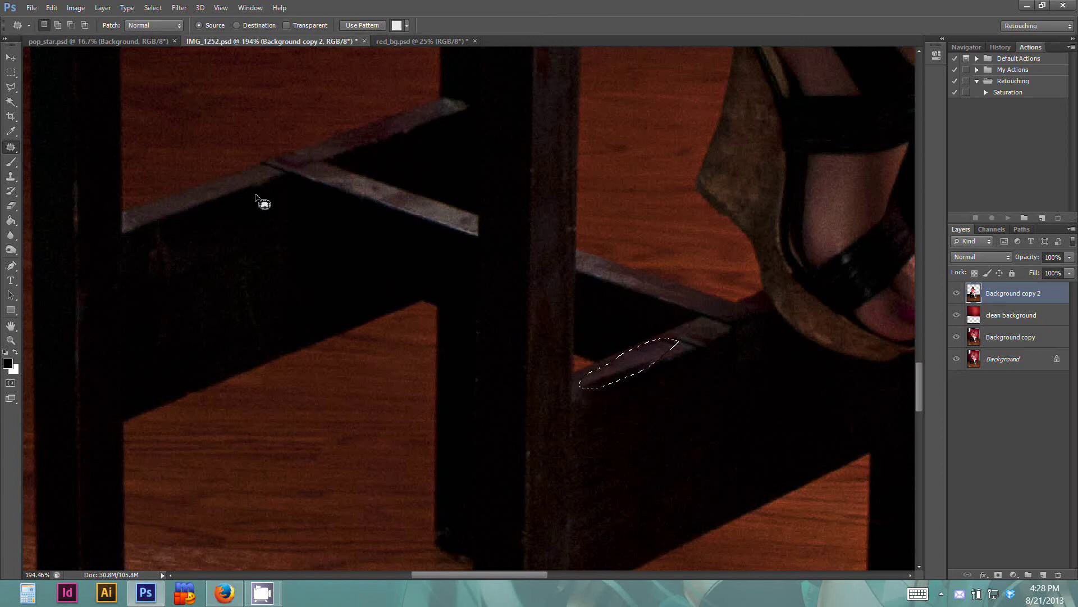
pyautogui.click(631, 400)
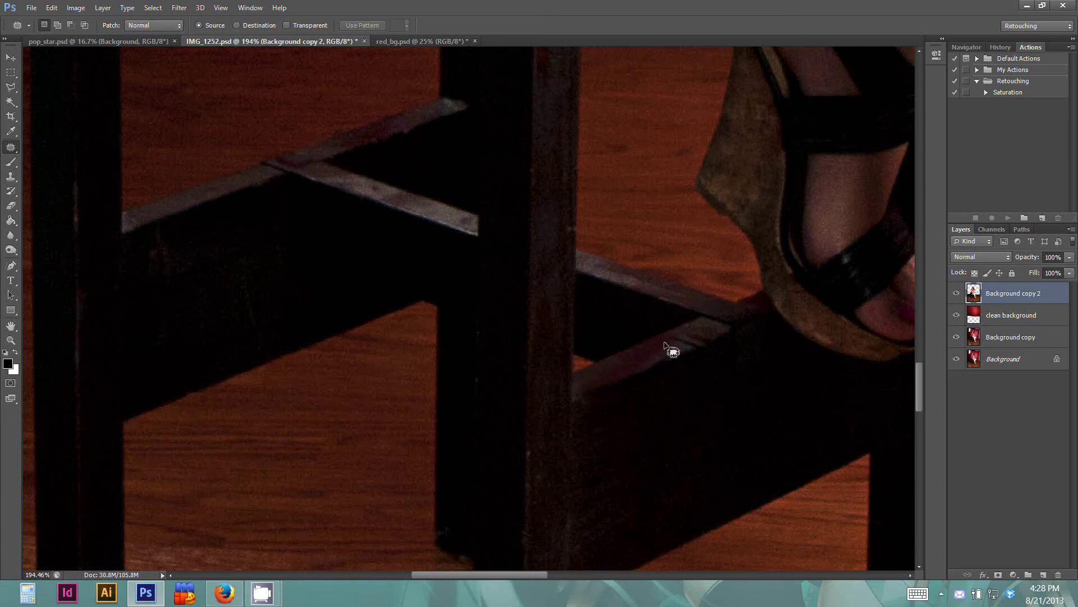
# Erase over the patched crossbar at 35% opacity and compare it with the Background copy 2 layer hidden and shown.
pyautogui.click(10, 205)
pyautogui.click(199, 26)
pyautogui.moveTo(164, 39); pyautogui.dragTo(162, 39)
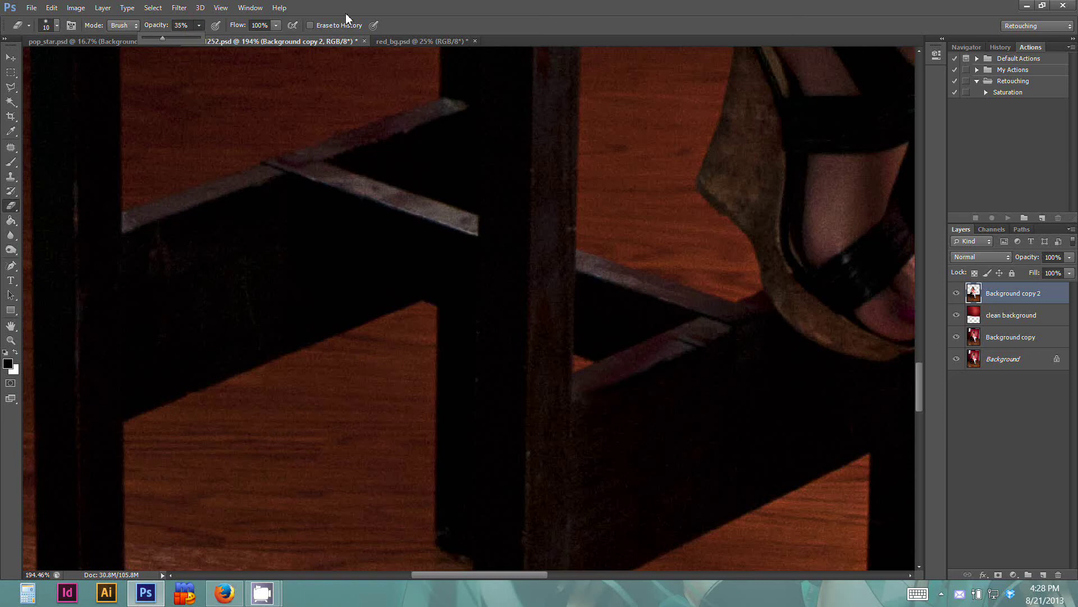
pyautogui.click(347, 16)
pyautogui.press(']')
pyautogui.press(']')
pyautogui.press(']')
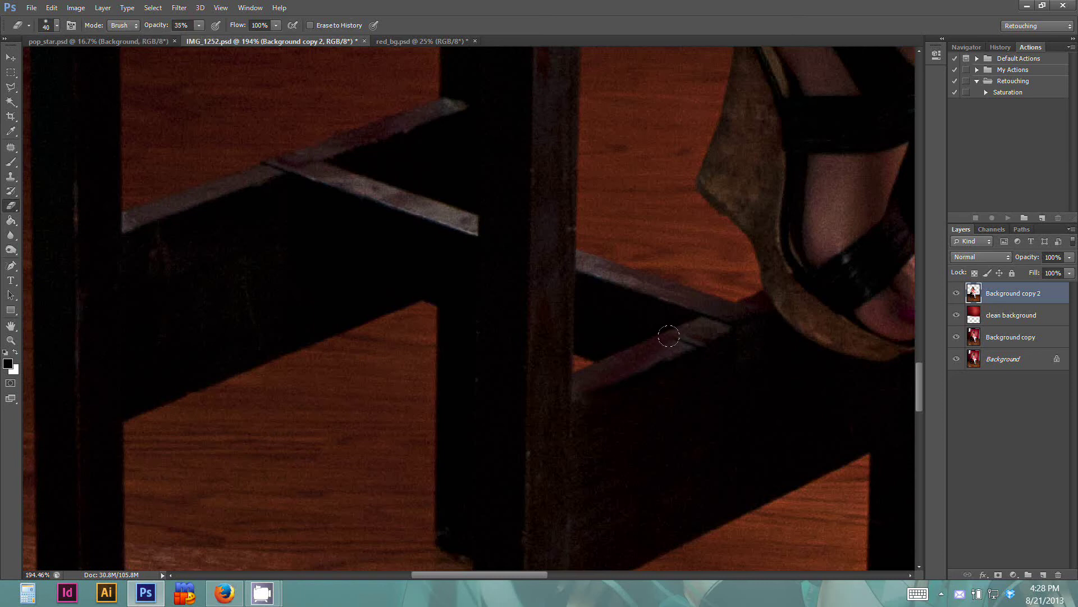
pyautogui.press('[')
pyautogui.moveTo(637, 351); pyautogui.dragTo(657, 341)
pyautogui.press('[')
pyautogui.click(957, 294)
pyautogui.click(957, 294)
# Blend the crossbar's surface with the Clone Stamp at reduced opacity.
pyautogui.click(10, 176)
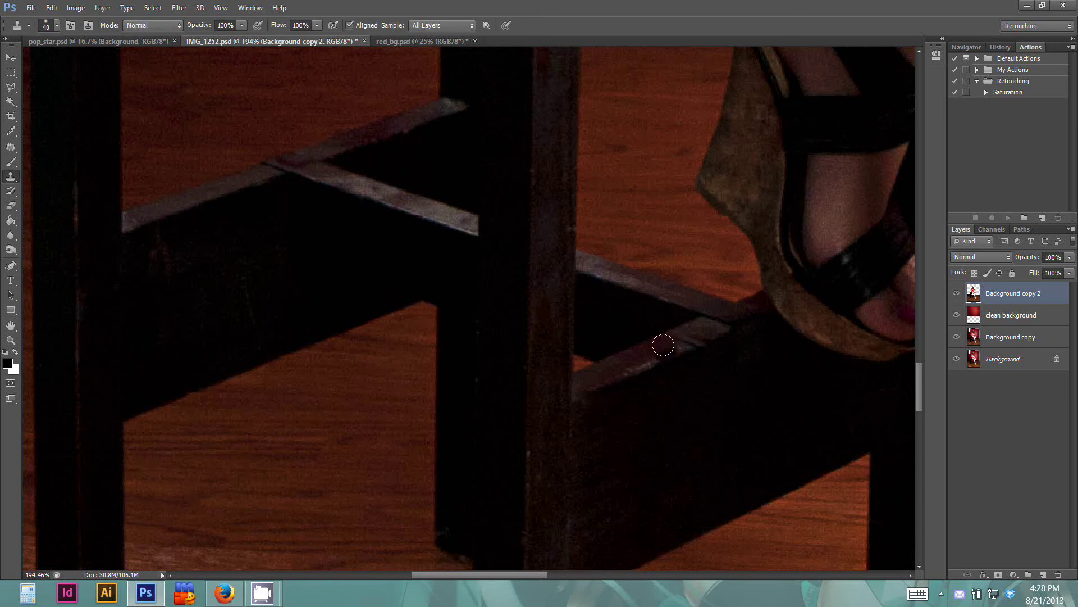
pyautogui.click(241, 25)
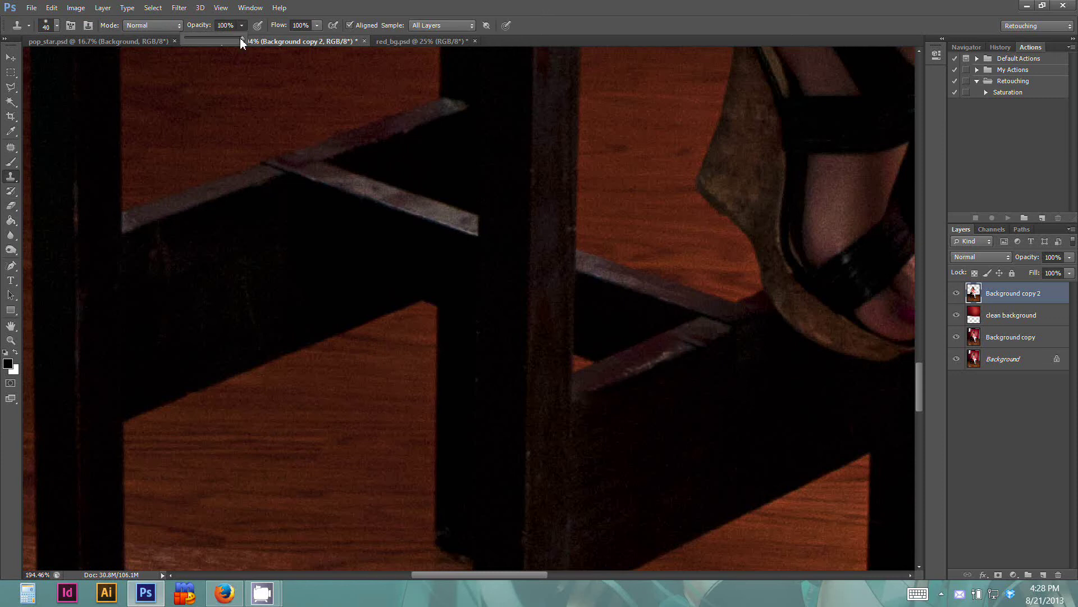
pyautogui.moveTo(209, 39); pyautogui.dragTo(202, 38)
pyautogui.click(547, 35)
pyautogui.moveTo(680, 344); pyautogui.dragTo(633, 360)
# Patch out the bright spots on the upper part of the stool's front leg.
pyautogui.press('space')
pyautogui.moveTo(539, 183); pyautogui.dragTo(454, 492)
pyautogui.click(13, 150)
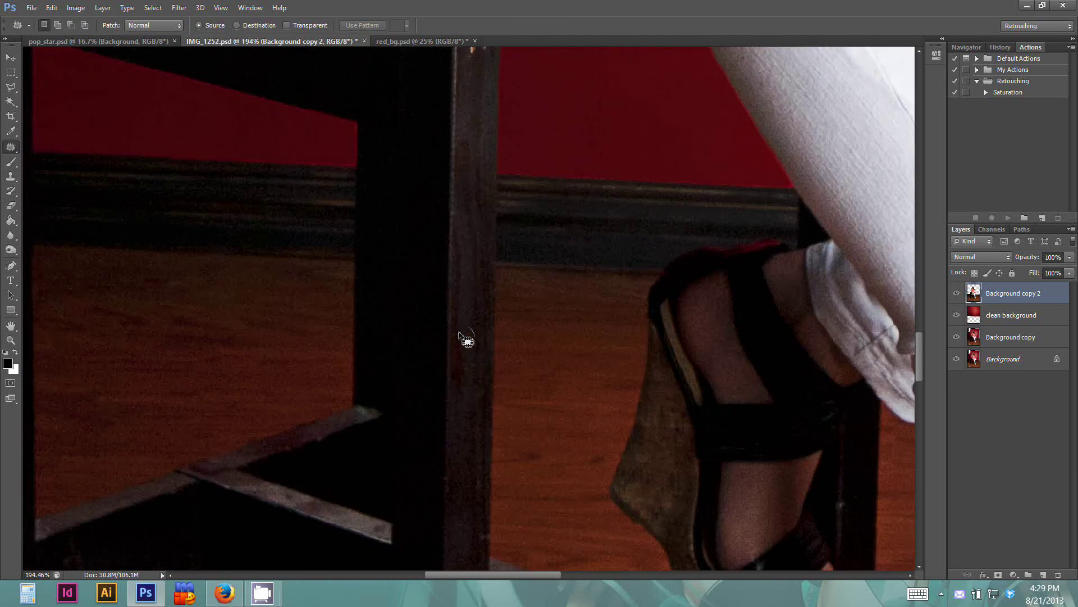
pyautogui.press('space')
pyautogui.moveTo(465, 87); pyautogui.dragTo(493, 399)
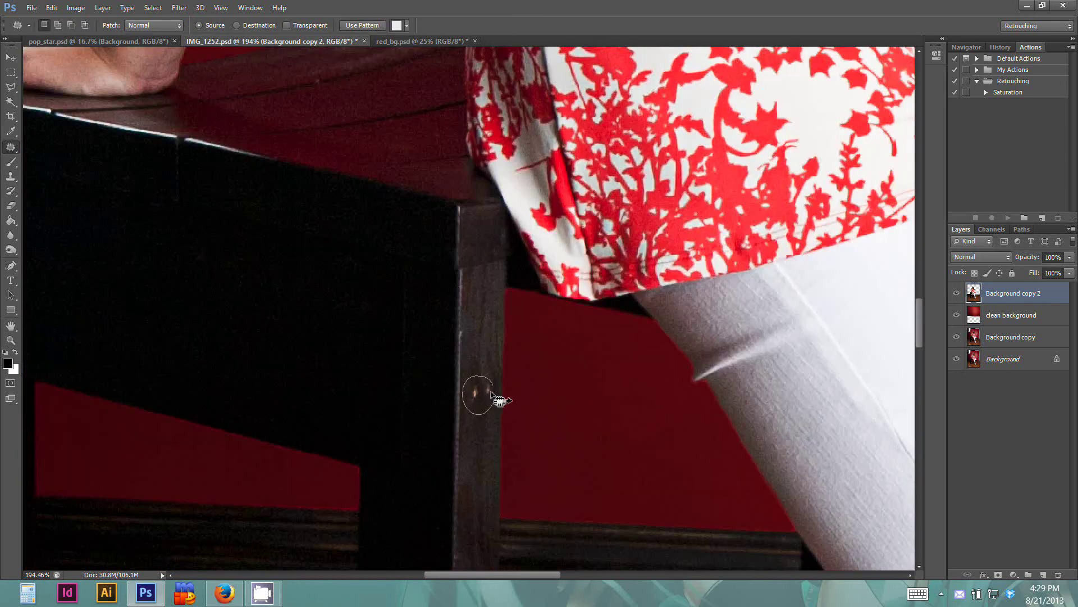
pyautogui.moveTo(385, 310); pyautogui.dragTo(482, 446)
# Inspect the floor and baseboard up close, and compare the whole photo with Background copy 2 hidden and shown.
pyautogui.moveTo(827, 496); pyautogui.dragTo(432, 163)
pyautogui.moveTo(700, 542); pyautogui.dragTo(482, 163)
pyautogui.moveTo(651, 557); pyautogui.dragTo(482, 306)
pyautogui.moveTo(901, 132); pyautogui.dragTo(525, 296)
pyautogui.moveTo(764, 207); pyautogui.dragTo(537, 296)
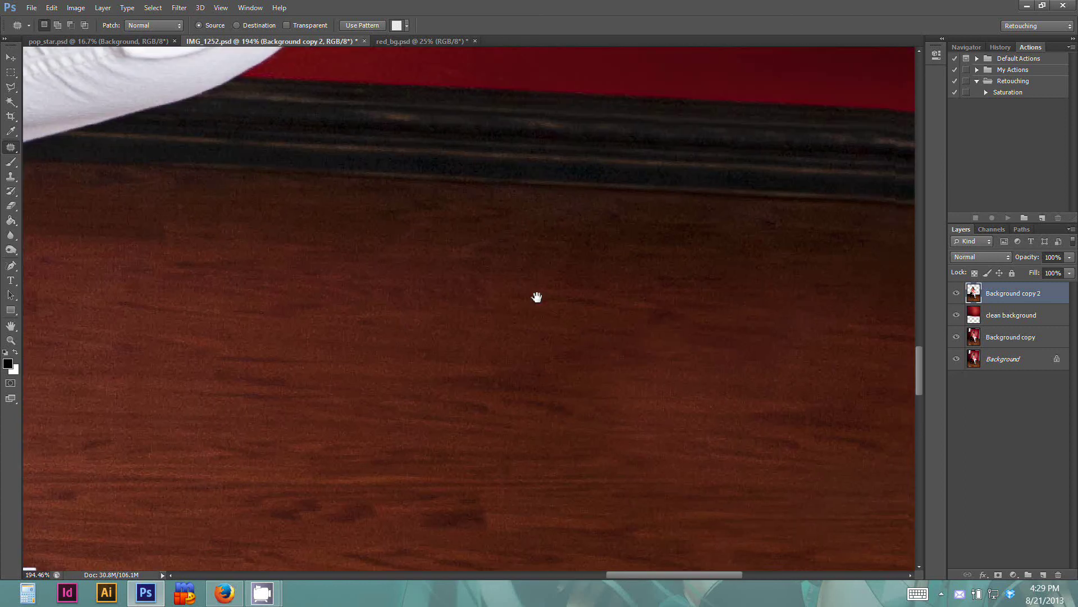
pyautogui.moveTo(842, 465); pyautogui.dragTo(501, 368)
pyautogui.scroll(-2, 486, 365)
pyautogui.scroll(-10, 488, 366)
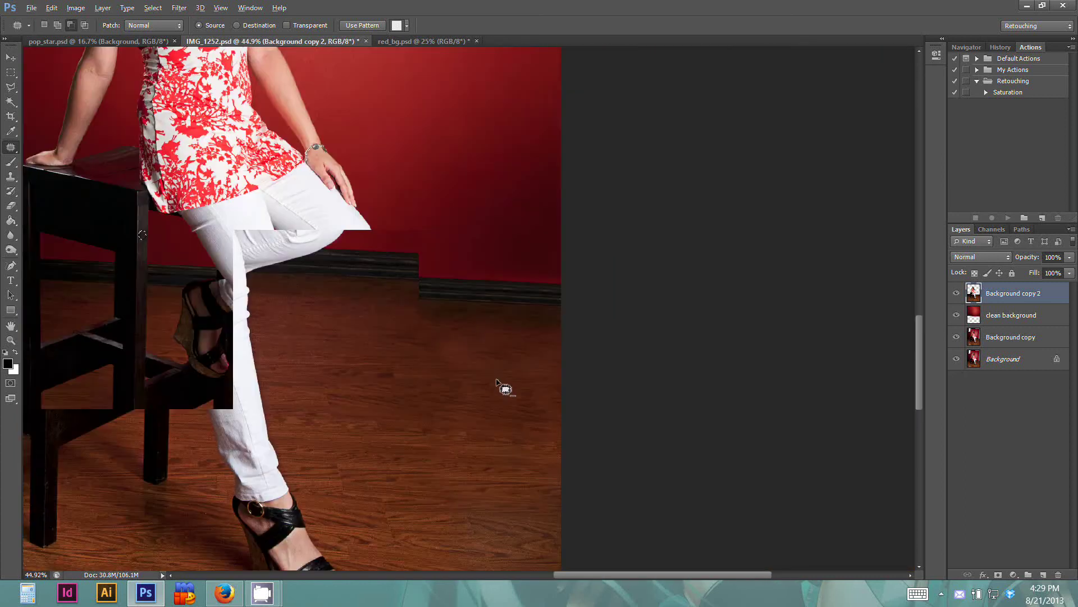
pyautogui.hotkey('ctrl', '0')
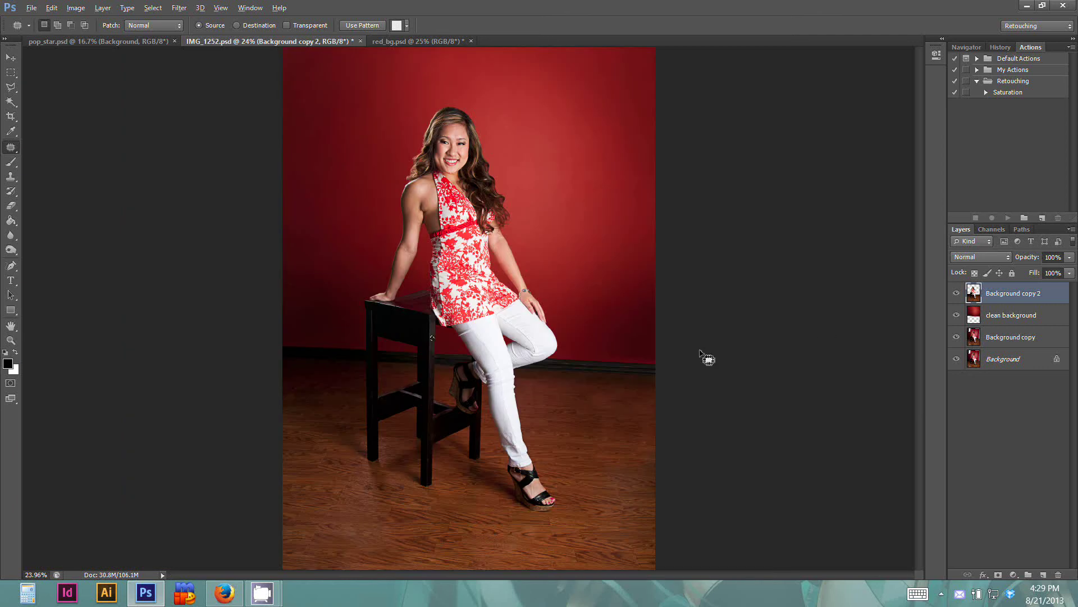
pyautogui.scroll(-1, 706, 357)
pyautogui.click(957, 297)
pyautogui.click(956, 301)
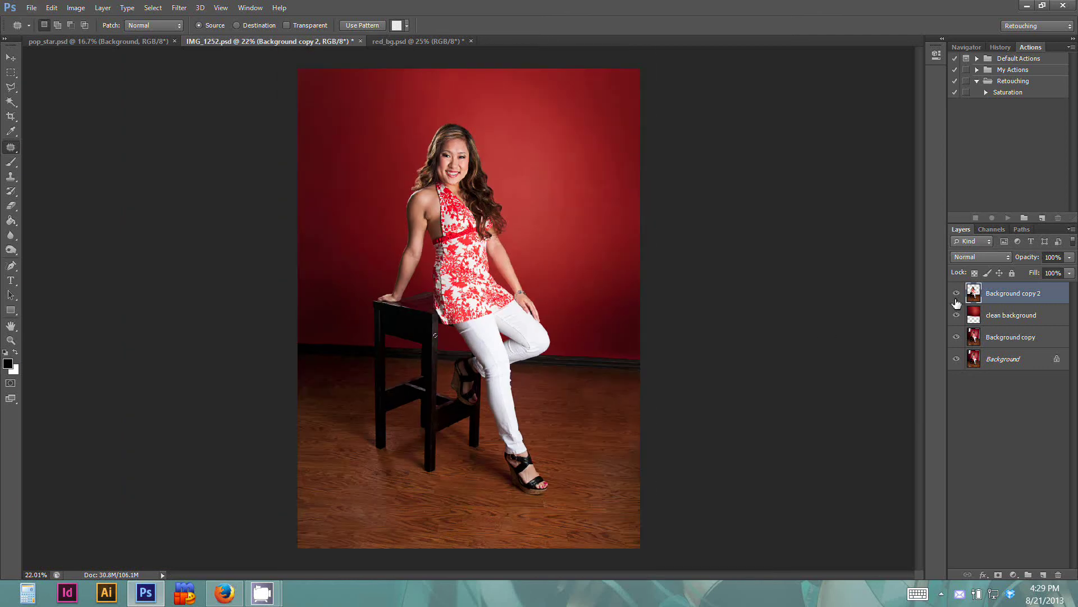
pyautogui.click(956, 293)
# Set the Eraser's opacity to 28% and compare the photo with Background copy 2 hidden and shown.
pyautogui.press('e')
pyautogui.moveTo(198, 39); pyautogui.dragTo(194, 45)
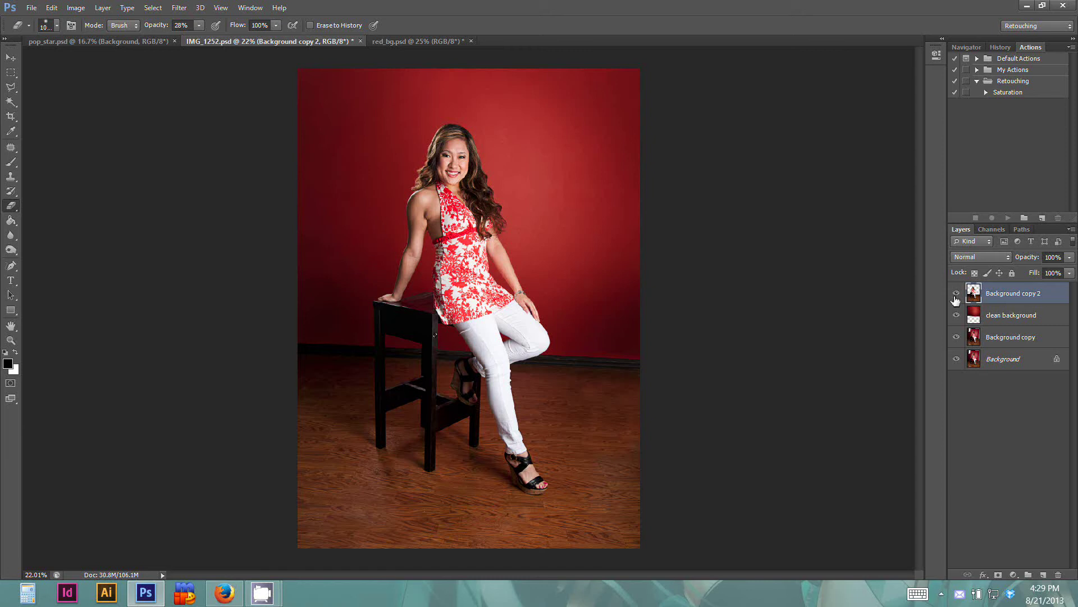
pyautogui.click(957, 294)
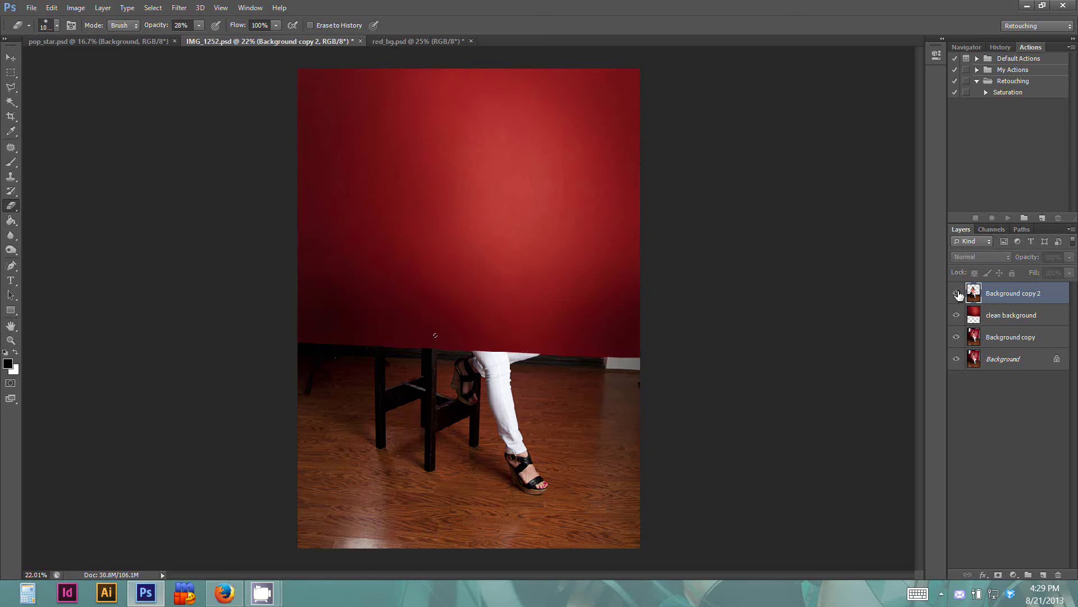
pyautogui.click(957, 293)
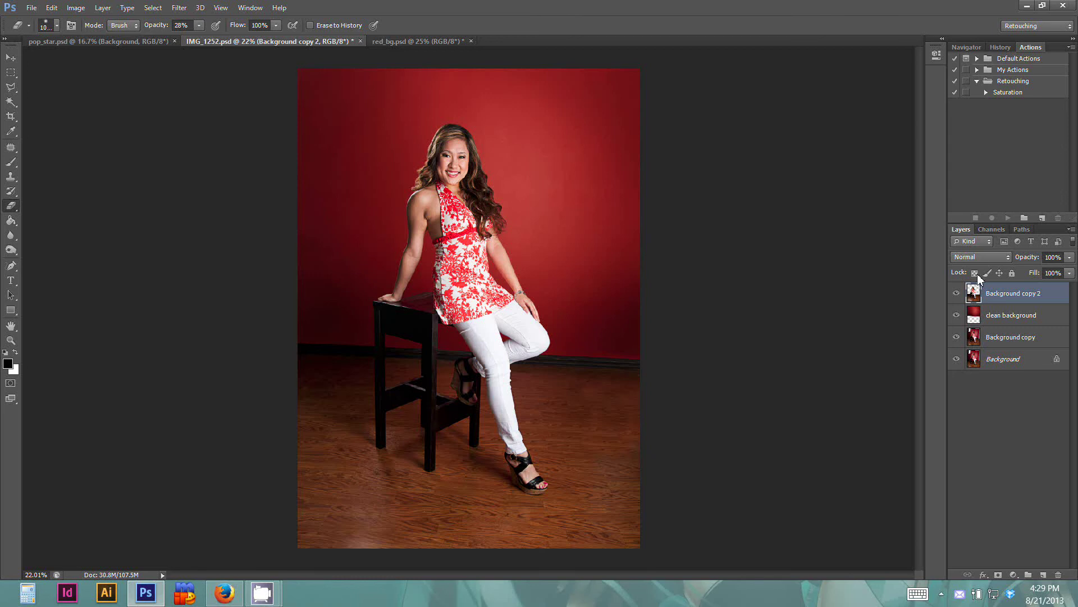
pyautogui.click(957, 296)
pyautogui.click(959, 299)
# Merge Background copy 2 into the clean background layer, and merge that into Background copy.
pyautogui.click(103, 7)
pyautogui.click(146, 446)
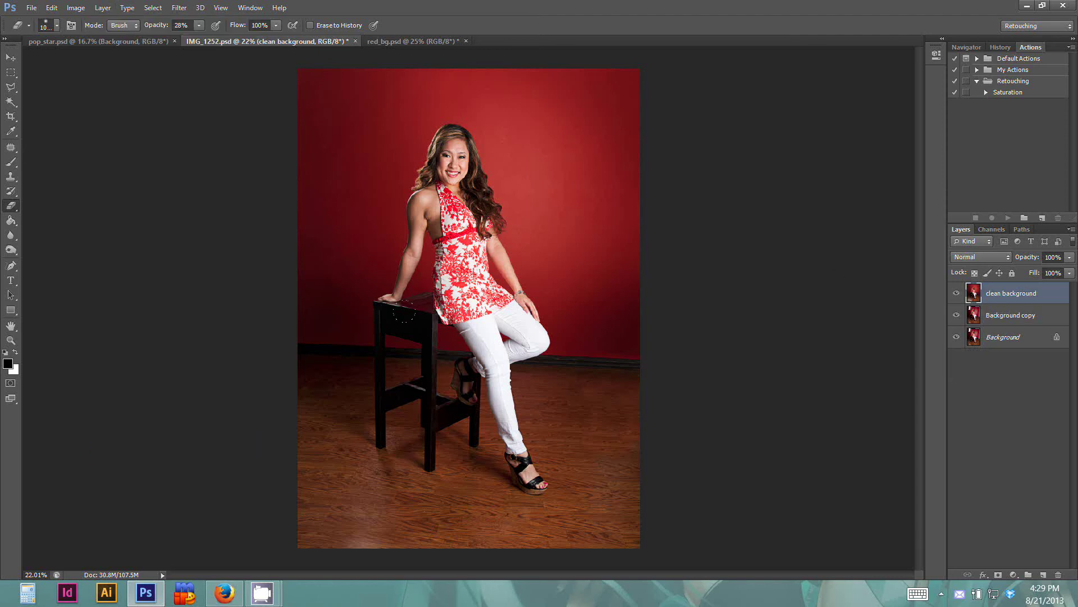
pyautogui.click(103, 8)
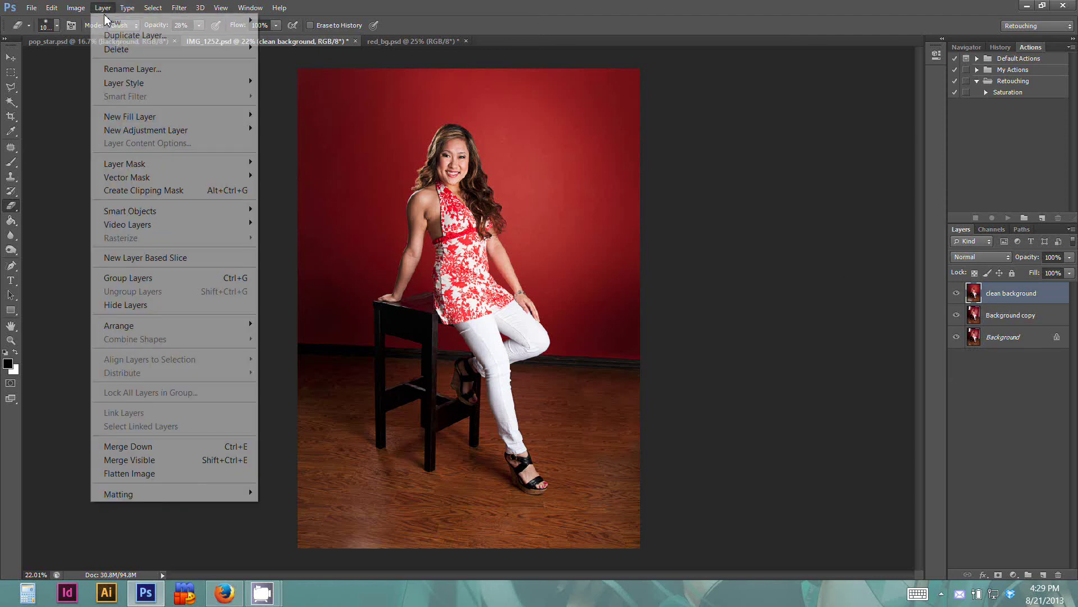
pyautogui.click(142, 446)
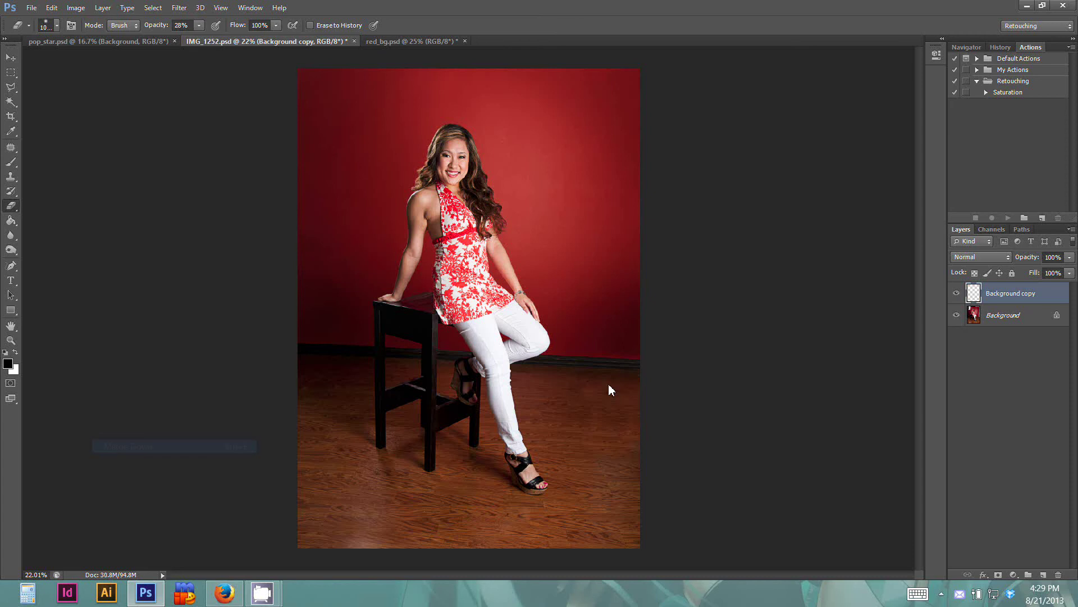
# Rename the merged layer as retouch.
pyautogui.doubleClick(1014, 293)
pyautogui.write('retouch')
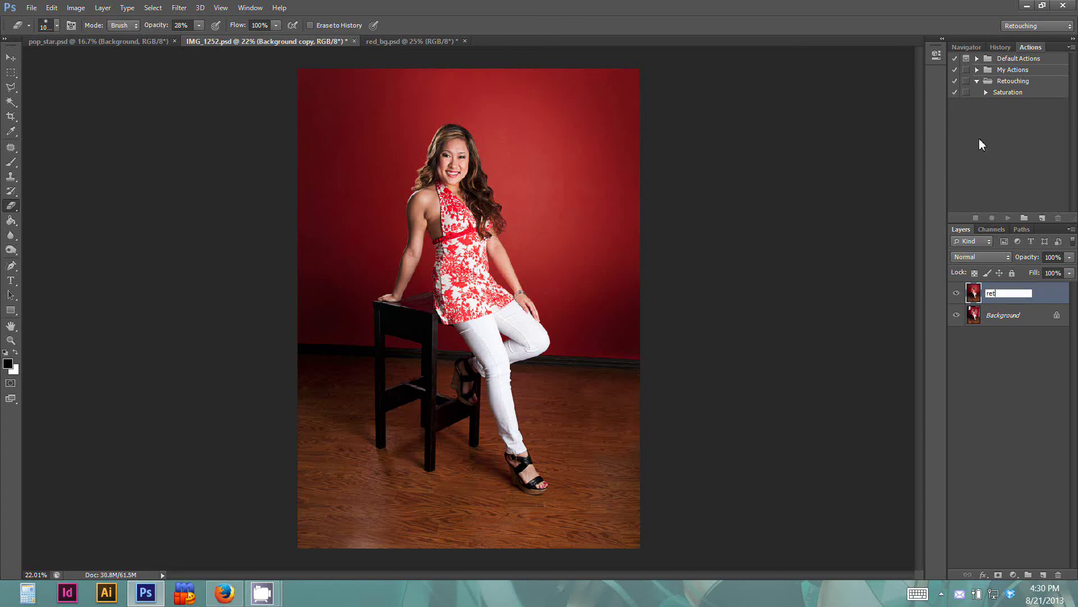
pyautogui.press('Return')
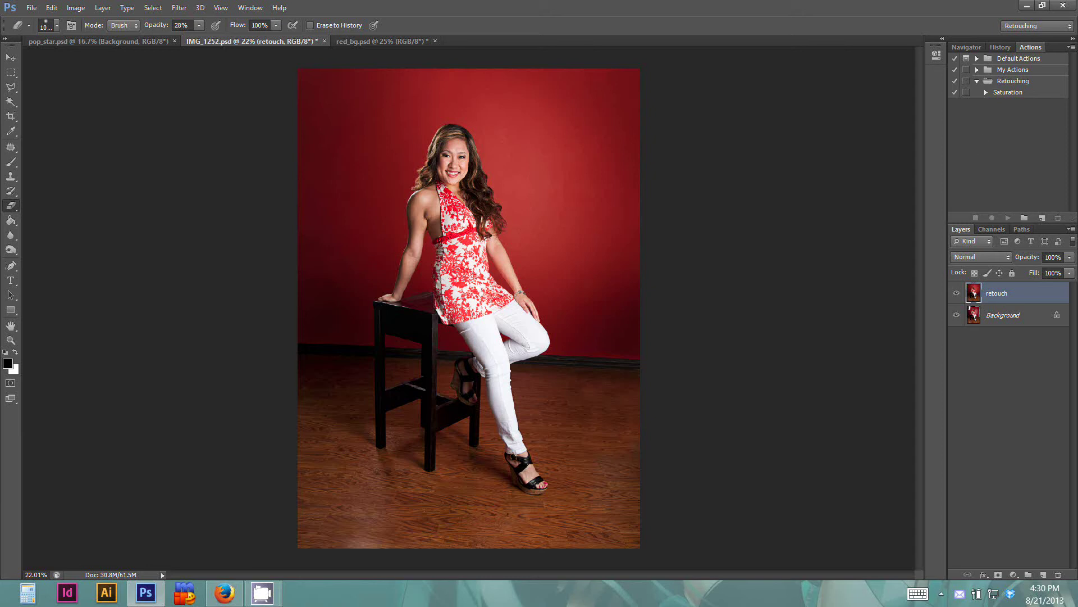
# Patch out the small blemishes on the forearm of the woman's bracelet arm.
pyautogui.click(11, 147)
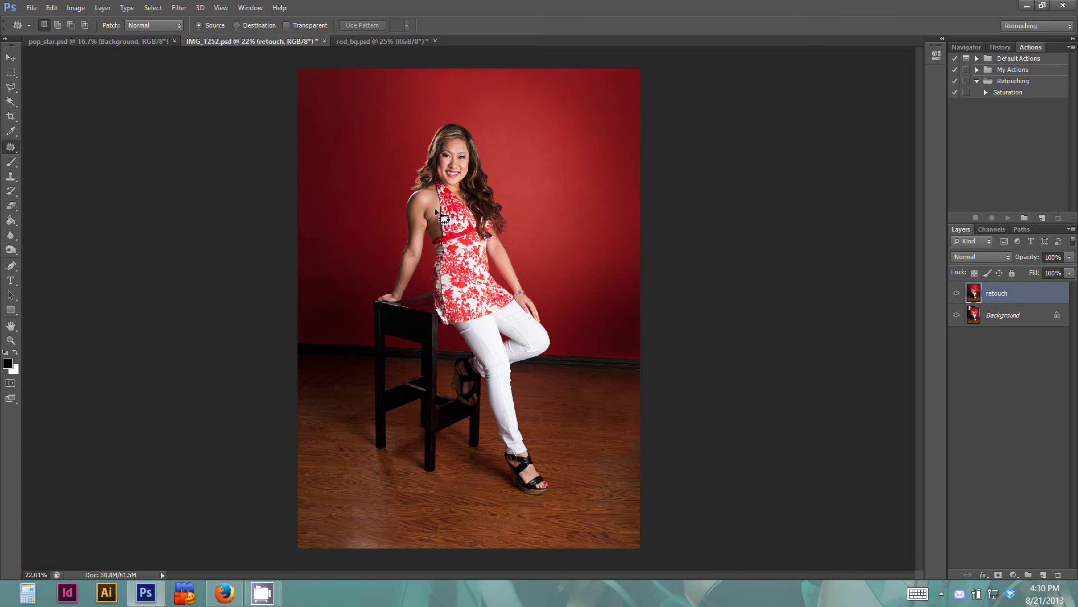
pyautogui.scroll(5, 428, 275)
pyautogui.scroll(3, 461, 295)
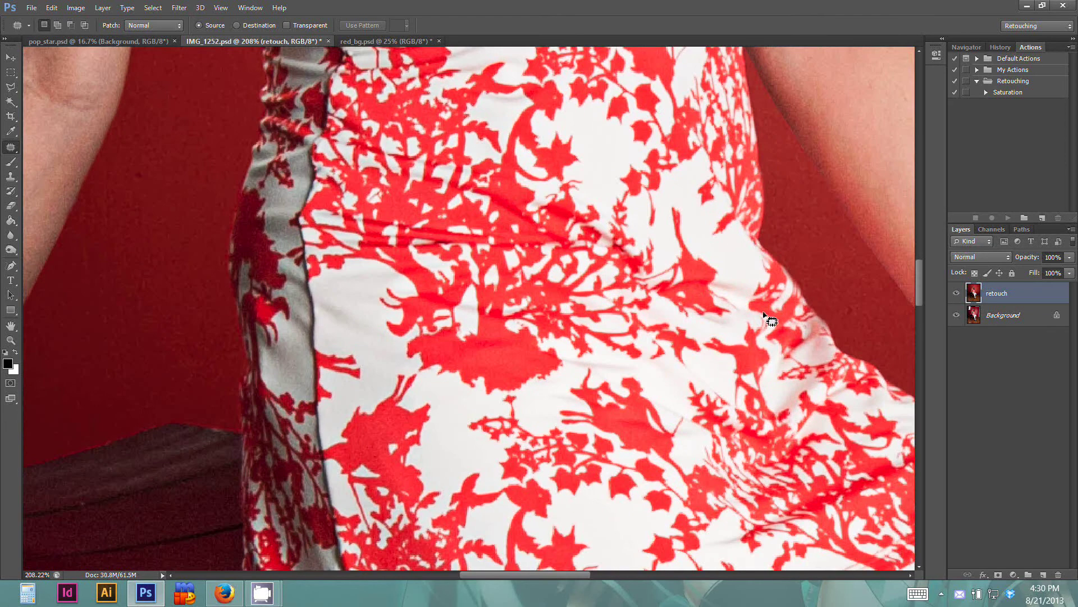
pyautogui.moveTo(771, 285)
pyautogui.mouseDown()
pyautogui.moveTo(432, 342)
pyautogui.moveTo(315, 426)
pyautogui.mouseUp()
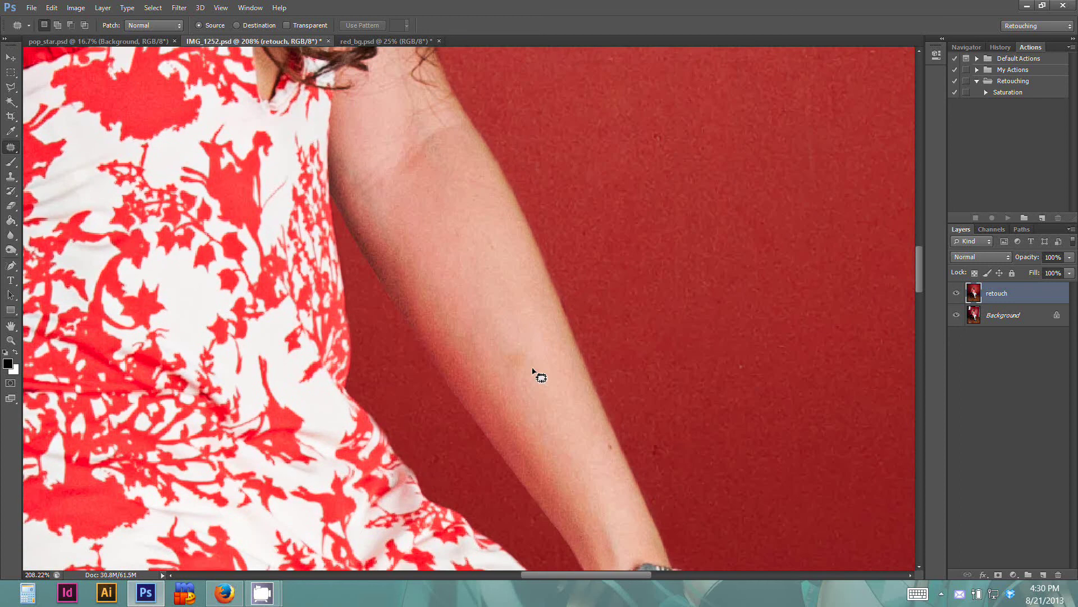
pyautogui.moveTo(531, 368)
pyautogui.mouseDown()
pyautogui.moveTo(505, 332)
pyautogui.moveTo(503, 357)
pyautogui.mouseUp()
pyautogui.moveTo(498, 286)
pyautogui.mouseDown()
pyautogui.moveTo(547, 376)
pyautogui.moveTo(553, 343)
pyautogui.mouseUp()
pyautogui.moveTo(547, 342); pyautogui.dragTo(496, 297)
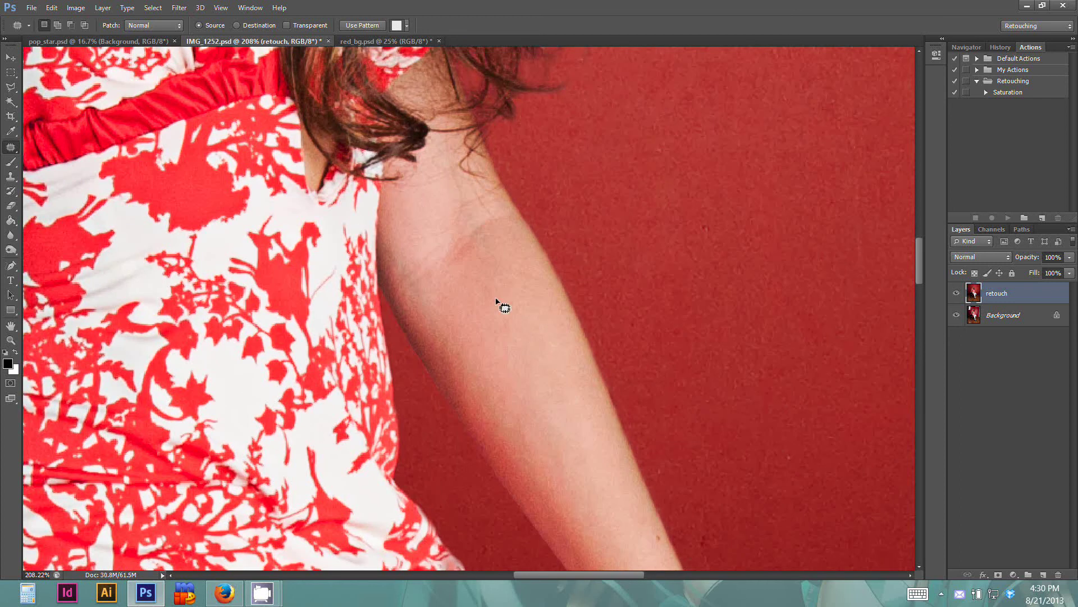
pyautogui.moveTo(513, 335); pyautogui.dragTo(540, 389)
pyautogui.moveTo(560, 339)
pyautogui.mouseDown()
pyautogui.moveTo(558, 322)
pyautogui.moveTo(553, 343)
pyautogui.mouseUp()
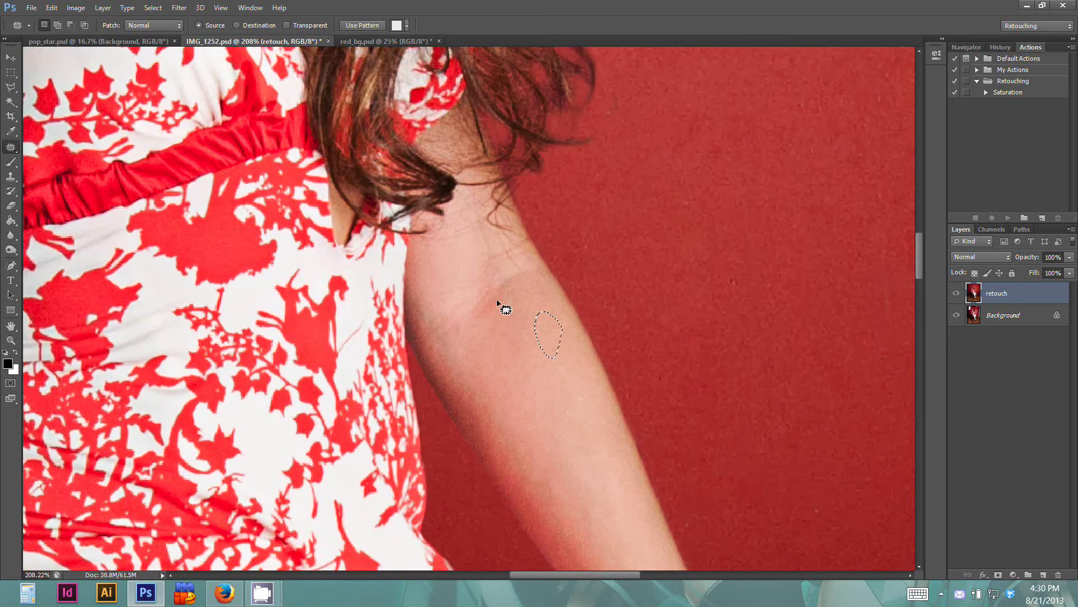
# Patch out the redness and crease lines at the inner elbow of the bracelet arm.
pyautogui.moveTo(496, 301); pyautogui.dragTo(473, 312)
pyautogui.moveTo(474, 313)
pyautogui.mouseDown()
pyautogui.moveTo(467, 339)
pyautogui.moveTo(447, 298)
pyautogui.moveTo(461, 333)
pyautogui.mouseUp()
pyautogui.moveTo(459, 334); pyautogui.dragTo(475, 358)
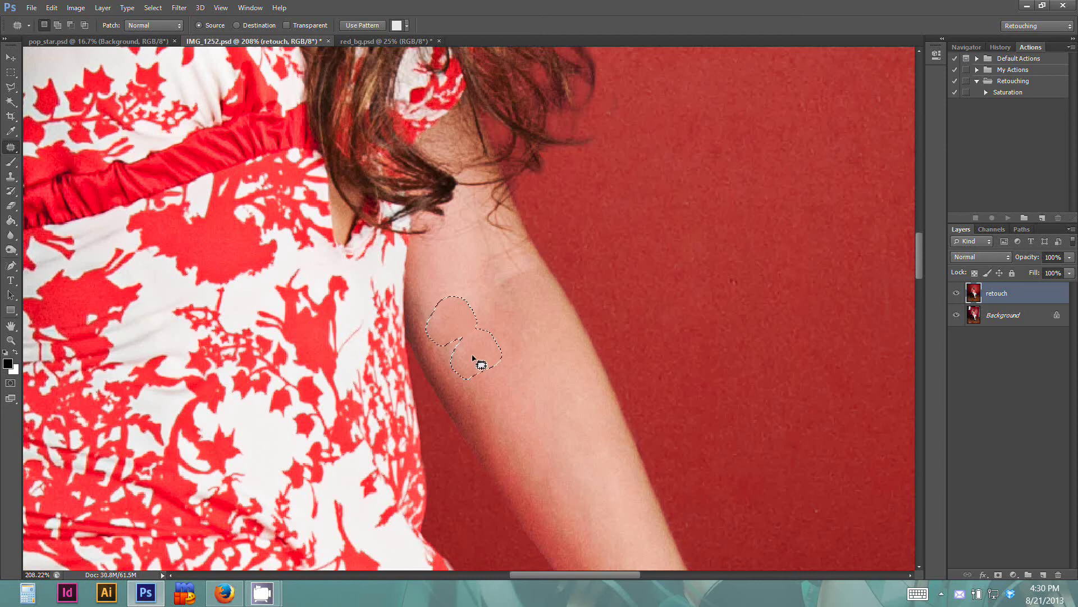
pyautogui.hotkey('ctrl', 'd')
pyautogui.moveTo(528, 278)
pyautogui.mouseDown()
pyautogui.moveTo(493, 302)
pyautogui.moveTo(518, 285)
pyautogui.mouseUp()
pyautogui.hotkey('ctrl', 'd')
# Patch the uneven skin tone around the inner elbow, just below the hair ends.
pyautogui.moveTo(512, 275)
pyautogui.mouseDown()
pyautogui.moveTo(459, 298)
pyautogui.moveTo(484, 303)
pyautogui.moveTo(519, 377)
pyautogui.mouseUp()
pyautogui.moveTo(510, 328)
pyautogui.mouseDown()
pyautogui.moveTo(497, 291)
pyautogui.moveTo(500, 324)
pyautogui.mouseUp()
pyautogui.moveTo(503, 310); pyautogui.dragTo(484, 316)
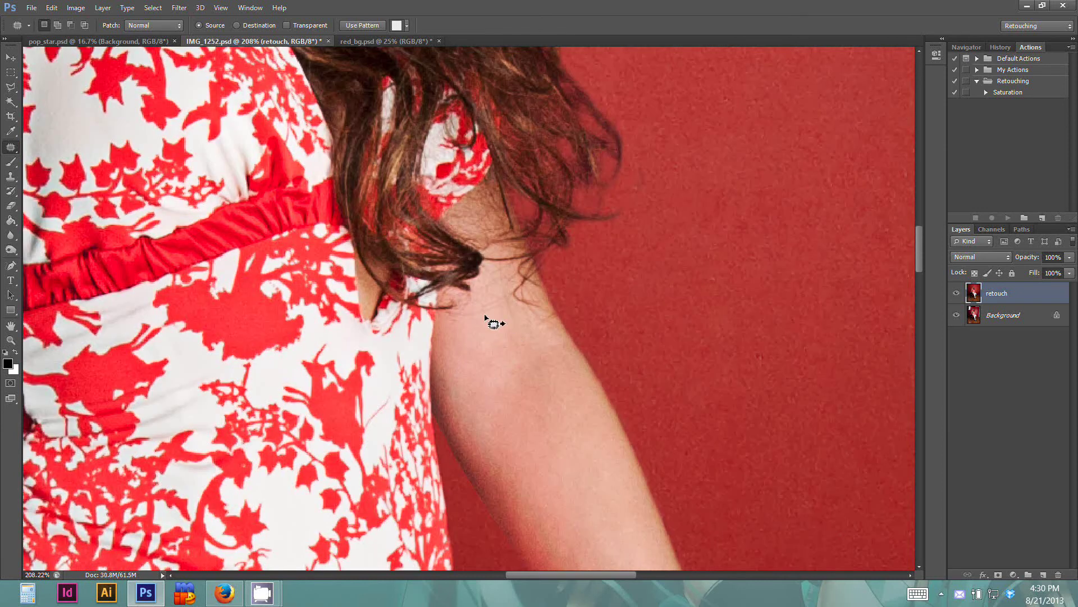
pyautogui.click(521, 362)
pyautogui.moveTo(534, 385)
pyautogui.mouseDown()
pyautogui.moveTo(495, 384)
pyautogui.moveTo(510, 402)
pyautogui.mouseUp()
pyautogui.moveTo(513, 445)
pyautogui.mouseDown()
pyautogui.moveTo(470, 308)
pyautogui.moveTo(515, 445)
pyautogui.mouseUp()
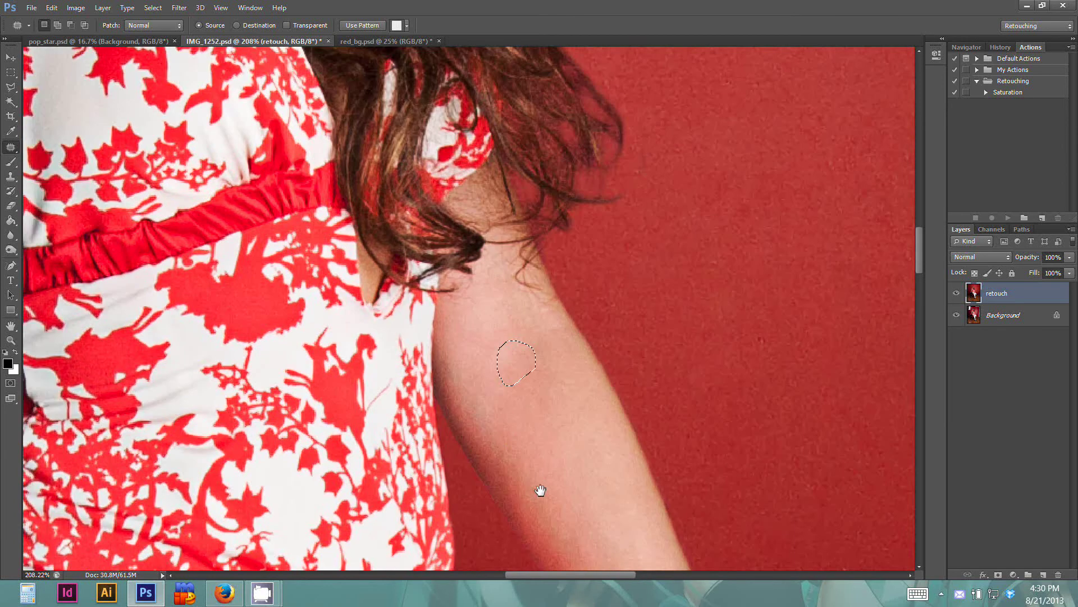
# Patch the uneven skin on the forearm and wrist of the arm resting on the stool.
pyautogui.moveTo(539, 488); pyautogui.dragTo(393, 315)
pyautogui.moveTo(574, 343); pyautogui.dragTo(827, 423)
pyautogui.moveTo(141, 393); pyautogui.dragTo(524, 382)
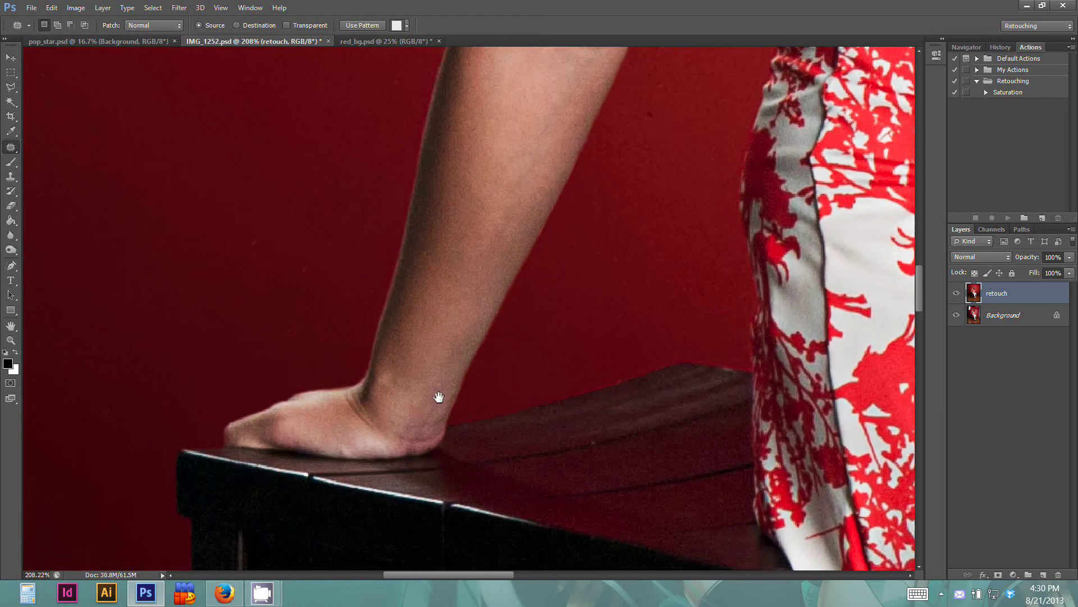
pyautogui.moveTo(444, 346); pyautogui.dragTo(370, 553)
pyautogui.moveTo(453, 375)
pyautogui.mouseDown()
pyautogui.moveTo(433, 444)
pyautogui.moveTo(442, 431)
pyautogui.mouseUp()
pyautogui.moveTo(471, 323)
pyautogui.mouseDown()
pyautogui.moveTo(464, 379)
pyautogui.moveTo(442, 310)
pyautogui.moveTo(483, 348)
pyautogui.moveTo(476, 315)
pyautogui.moveTo(508, 311)
pyautogui.moveTo(469, 301)
pyautogui.moveTo(458, 369)
pyautogui.moveTo(448, 328)
pyautogui.moveTo(442, 342)
pyautogui.moveTo(516, 352)
pyautogui.moveTo(492, 354)
pyautogui.moveTo(494, 370)
pyautogui.mouseUp()
pyautogui.click(452, 295)
pyautogui.hotkey('ctrl', 'd')
pyautogui.hotkey('ctrl', 'd')
# Patch the uneven skin texture along the upper part of the arm resting on the stool.
pyautogui.moveTo(554, 301)
pyautogui.mouseDown()
pyautogui.moveTo(534, 327)
pyautogui.moveTo(538, 347)
pyautogui.moveTo(537, 262)
pyautogui.moveTo(521, 360)
pyautogui.mouseUp()
pyautogui.scroll(5, 518, 265)
pyautogui.moveTo(508, 324)
pyautogui.mouseDown()
pyautogui.moveTo(493, 386)
pyautogui.moveTo(511, 382)
pyautogui.mouseUp()
pyautogui.hotkey('ctrl', 'd')
pyautogui.moveTo(518, 354); pyautogui.dragTo(507, 386)
pyautogui.moveTo(513, 217); pyautogui.dragTo(470, 383)
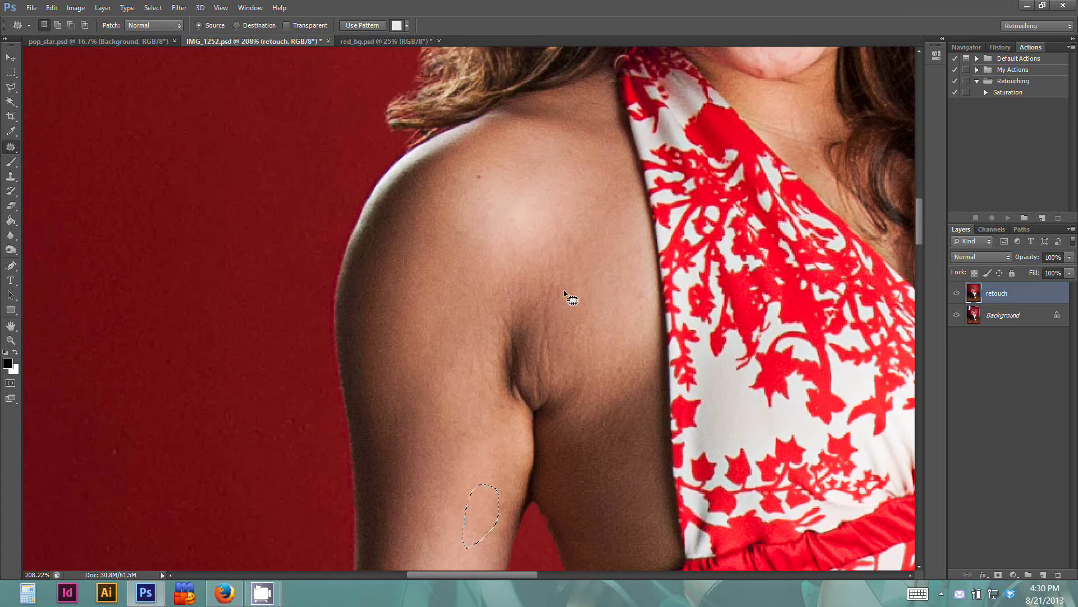
# Patch the skin lines above the armpit crease, between the bare shoulder and the dress strap.
pyautogui.moveTo(565, 191)
pyautogui.mouseDown()
pyautogui.moveTo(582, 262)
pyautogui.moveTo(587, 253)
pyautogui.mouseUp()
pyautogui.moveTo(608, 279)
pyautogui.mouseDown()
pyautogui.moveTo(574, 256)
pyautogui.moveTo(604, 320)
pyautogui.moveTo(595, 345)
pyautogui.mouseUp()
pyautogui.hotkey('ctrl', 'd')
pyautogui.moveTo(563, 234); pyautogui.dragTo(553, 235)
pyautogui.moveTo(559, 230)
pyautogui.mouseDown()
pyautogui.moveTo(535, 225)
pyautogui.moveTo(566, 289)
pyautogui.mouseUp()
pyautogui.hotkey('ctrl', 'd')
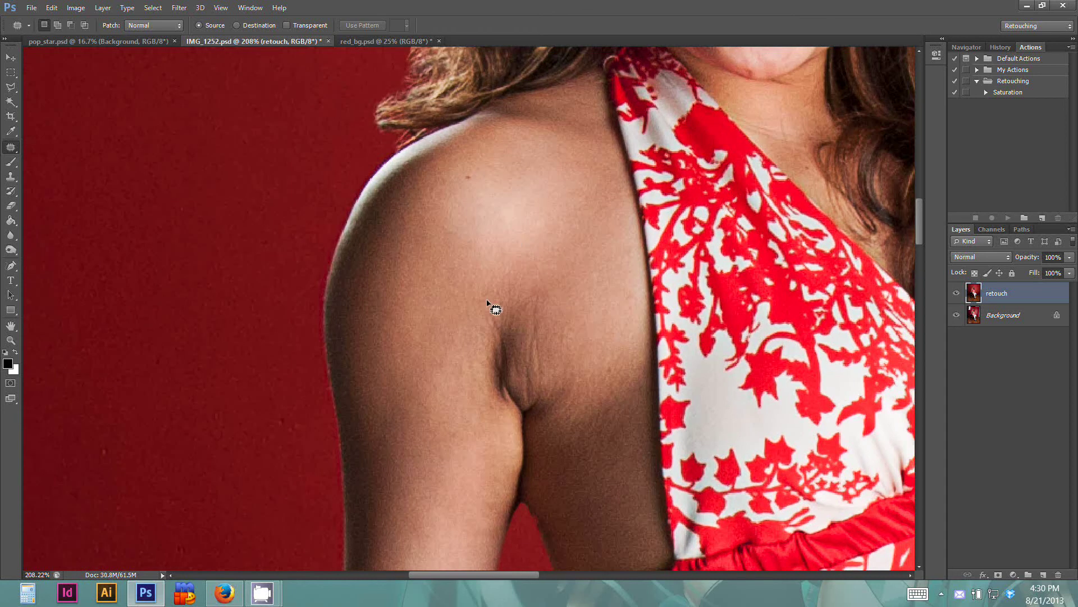
# Patch the uneven skin beside the armpit crease, close to the edge of the dress.
pyautogui.moveTo(569, 363); pyautogui.dragTo(575, 377)
pyautogui.moveTo(566, 371)
pyautogui.mouseDown()
pyautogui.moveTo(582, 331)
pyautogui.moveTo(577, 340)
pyautogui.mouseUp()
pyautogui.moveTo(568, 329)
pyautogui.mouseDown()
pyautogui.moveTo(578, 265)
pyautogui.moveTo(517, 340)
pyautogui.moveTo(544, 278)
pyautogui.moveTo(537, 294)
pyautogui.moveTo(368, 395)
pyautogui.moveTo(268, 532)
pyautogui.mouseUp()
pyautogui.hotkey('ctrl', 'd')
pyautogui.hotkey('ctrl', 'd')
# Patch out the horizontal crease lines across the front of the woman's neck.
pyautogui.scroll(3, 491, 330)
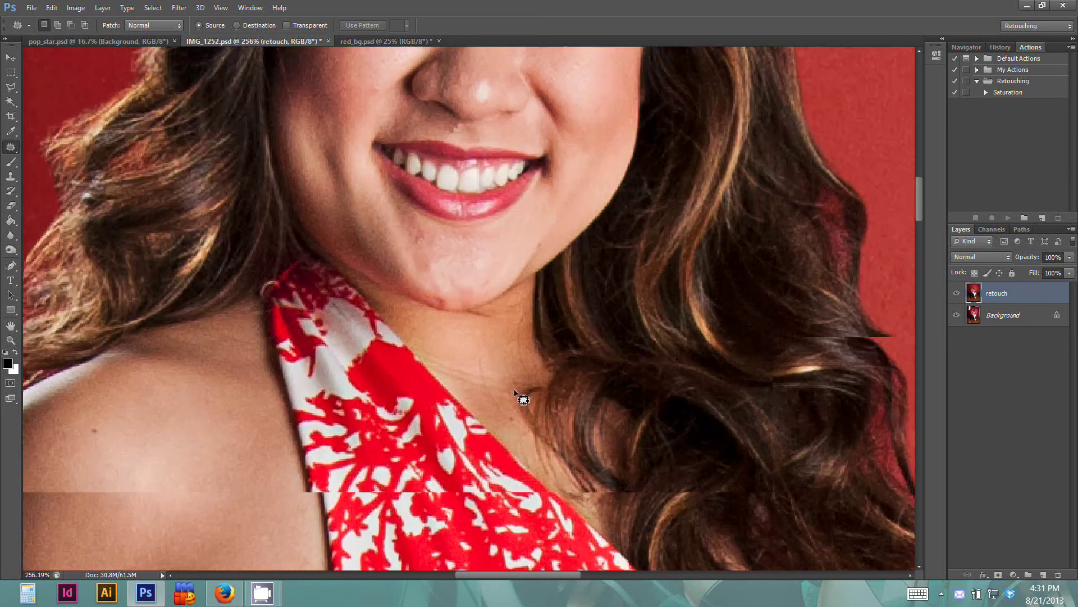
pyautogui.moveTo(475, 347)
pyautogui.mouseDown()
pyautogui.moveTo(472, 401)
pyautogui.moveTo(461, 356)
pyautogui.moveTo(489, 395)
pyautogui.moveTo(473, 343)
pyautogui.mouseUp()
pyautogui.moveTo(471, 363)
pyautogui.mouseDown()
pyautogui.moveTo(433, 332)
pyautogui.moveTo(398, 356)
pyautogui.moveTo(429, 389)
pyautogui.moveTo(439, 375)
pyautogui.mouseUp()
pyautogui.hotkey('ctrl', 'd')
pyautogui.moveTo(435, 371)
pyautogui.mouseDown()
pyautogui.moveTo(470, 352)
pyautogui.moveTo(434, 375)
pyautogui.moveTo(450, 350)
pyautogui.moveTo(433, 359)
pyautogui.mouseUp()
pyautogui.moveTo(425, 354)
pyautogui.mouseDown()
pyautogui.moveTo(453, 344)
pyautogui.moveTo(423, 349)
pyautogui.moveTo(435, 359)
pyautogui.mouseUp()
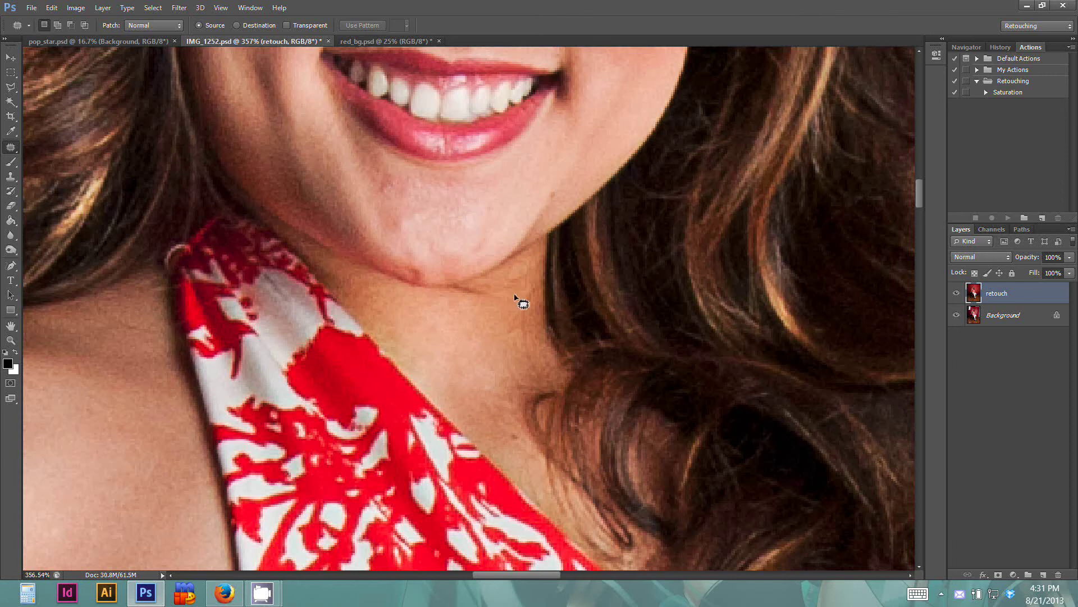
pyautogui.moveTo(493, 311)
pyautogui.mouseDown()
pyautogui.moveTo(511, 292)
pyautogui.moveTo(465, 290)
pyautogui.moveTo(465, 326)
pyautogui.mouseUp()
pyautogui.hotkey('ctrl', 'd')
# Patch out the reddish blemish and crease along the lower edge of the chin.
pyautogui.moveTo(456, 272)
pyautogui.mouseDown()
pyautogui.moveTo(447, 281)
pyautogui.moveTo(460, 290)
pyautogui.moveTo(472, 278)
pyautogui.moveTo(479, 293)
pyautogui.moveTo(489, 286)
pyautogui.moveTo(423, 284)
pyautogui.moveTo(405, 267)
pyautogui.moveTo(430, 279)
pyautogui.moveTo(427, 268)
pyautogui.mouseUp()
pyautogui.moveTo(417, 272)
pyautogui.mouseDown()
pyautogui.moveTo(410, 240)
pyautogui.moveTo(408, 268)
pyautogui.moveTo(427, 281)
pyautogui.moveTo(427, 272)
pyautogui.mouseUp()
pyautogui.click(462, 292)
pyautogui.moveTo(431, 256)
pyautogui.mouseDown()
pyautogui.moveTo(414, 245)
pyautogui.moveTo(391, 260)
pyautogui.moveTo(430, 258)
pyautogui.mouseUp()
pyautogui.moveTo(416, 260)
pyautogui.mouseDown()
pyautogui.moveTo(431, 280)
pyautogui.moveTo(458, 273)
pyautogui.moveTo(418, 275)
pyautogui.moveTo(448, 270)
pyautogui.mouseUp()
pyautogui.moveTo(441, 269)
pyautogui.mouseDown()
pyautogui.moveTo(422, 251)
pyautogui.moveTo(445, 277)
pyautogui.moveTo(517, 212)
pyautogui.mouseUp()
pyautogui.hotkey('ctrl', 'd')
pyautogui.hotkey('ctrl', 'd')
# Patch the uneven neck skin beneath the jaw and beside the hair.
pyautogui.moveTo(507, 309)
pyautogui.mouseDown()
pyautogui.moveTo(528, 341)
pyautogui.moveTo(539, 285)
pyautogui.moveTo(509, 303)
pyautogui.mouseUp()
pyautogui.moveTo(509, 310); pyautogui.dragTo(468, 332)
pyautogui.hotkey('ctrl', 'd')
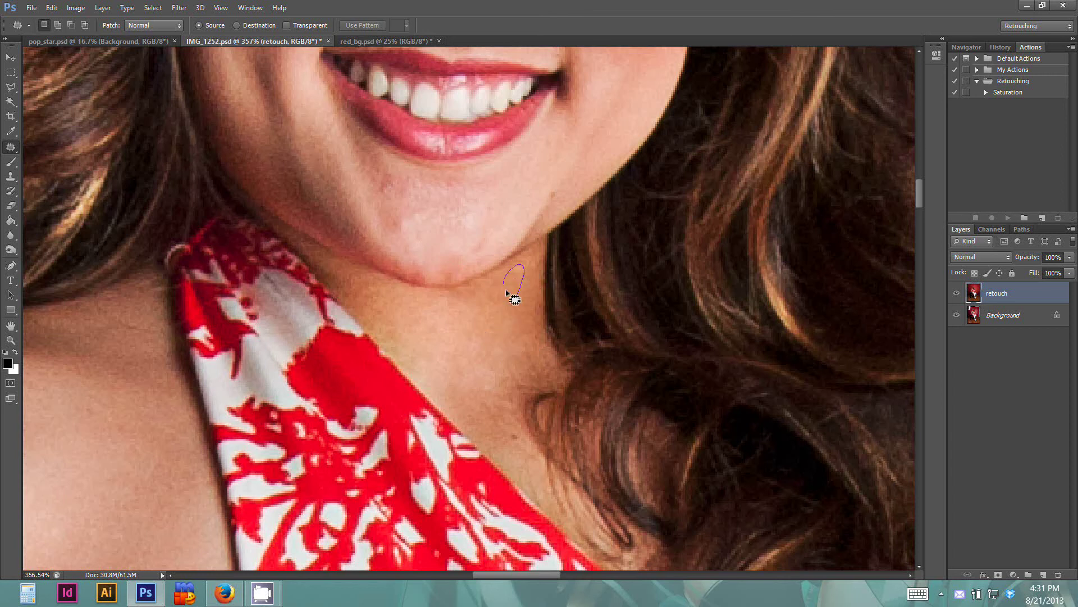
pyautogui.moveTo(511, 277); pyautogui.dragTo(501, 333)
pyautogui.moveTo(489, 372)
pyautogui.mouseDown()
pyautogui.moveTo(477, 410)
pyautogui.moveTo(525, 356)
pyautogui.moveTo(505, 420)
pyautogui.moveTo(525, 391)
pyautogui.moveTo(522, 362)
pyautogui.mouseUp()
pyautogui.moveTo(517, 372); pyautogui.dragTo(505, 330)
pyautogui.hotkey('ctrl', 'd')
# Patch the remaining uneven skin on the lower neck and compare it with the original by toggling the retouch layer's visibility.
pyautogui.moveTo(502, 413); pyautogui.dragTo(469, 334)
pyautogui.moveTo(486, 372)
pyautogui.mouseDown()
pyautogui.moveTo(491, 414)
pyautogui.moveTo(482, 373)
pyautogui.mouseUp()
pyautogui.moveTo(478, 283); pyautogui.dragTo(489, 248)
pyautogui.hotkey('ctrl', 'd')
pyautogui.moveTo(412, 266); pyautogui.dragTo(434, 295)
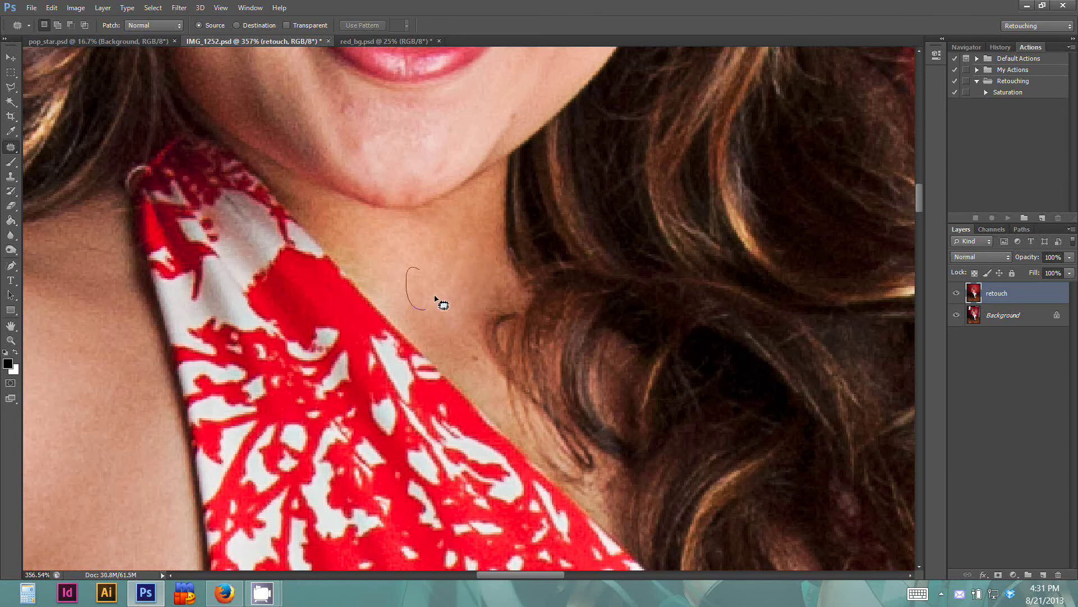
pyautogui.moveTo(510, 248); pyautogui.dragTo(519, 268)
pyautogui.click(957, 292)
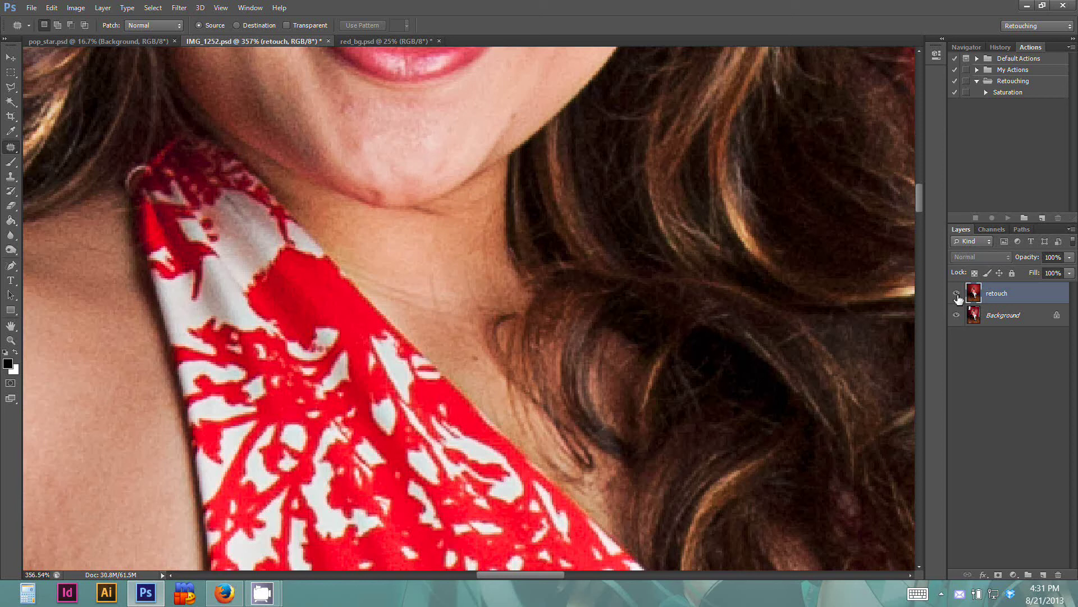
pyautogui.click(956, 293)
pyautogui.click(956, 292)
pyautogui.click(957, 293)
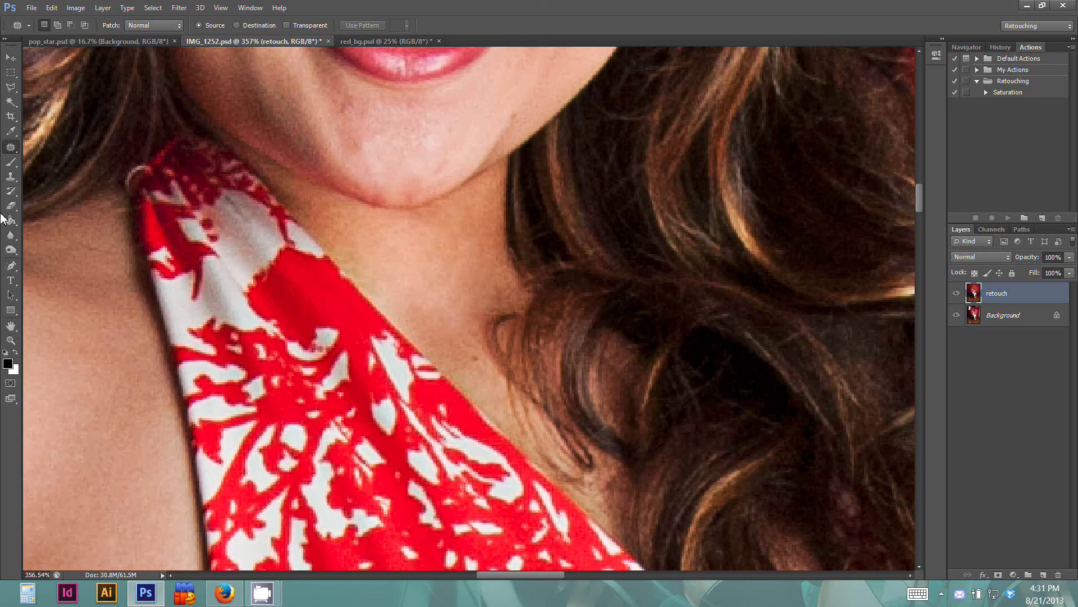
# Set the Clone Stamp opacity to 25% and blend the skin tones on the neck below the chin.
pyautogui.click(10, 177)
pyautogui.click(241, 26)
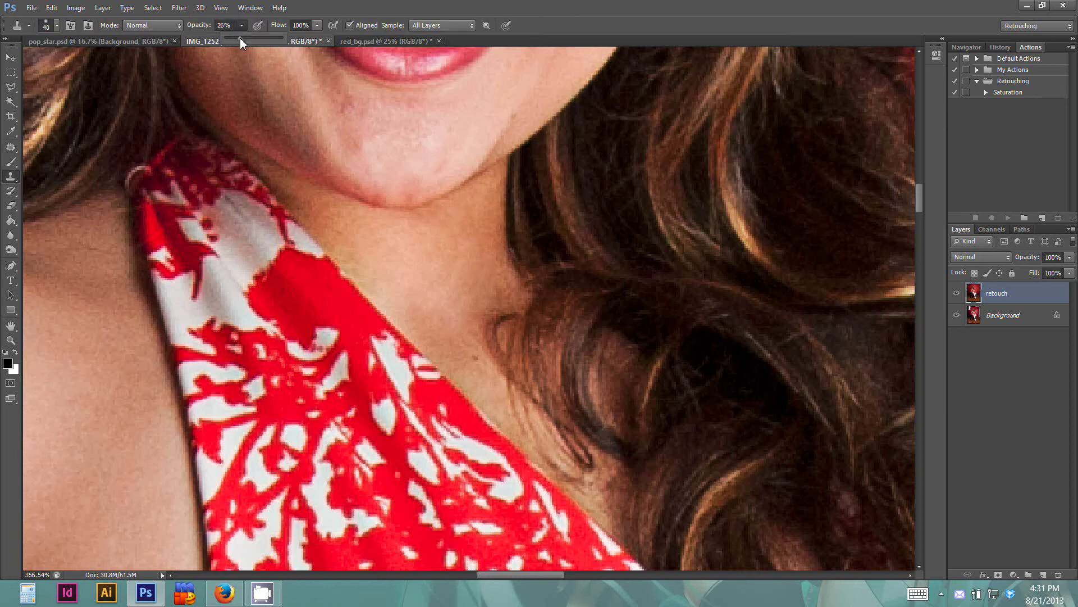
pyautogui.moveTo(241, 40); pyautogui.dragTo(238, 39)
pyautogui.click(324, 5)
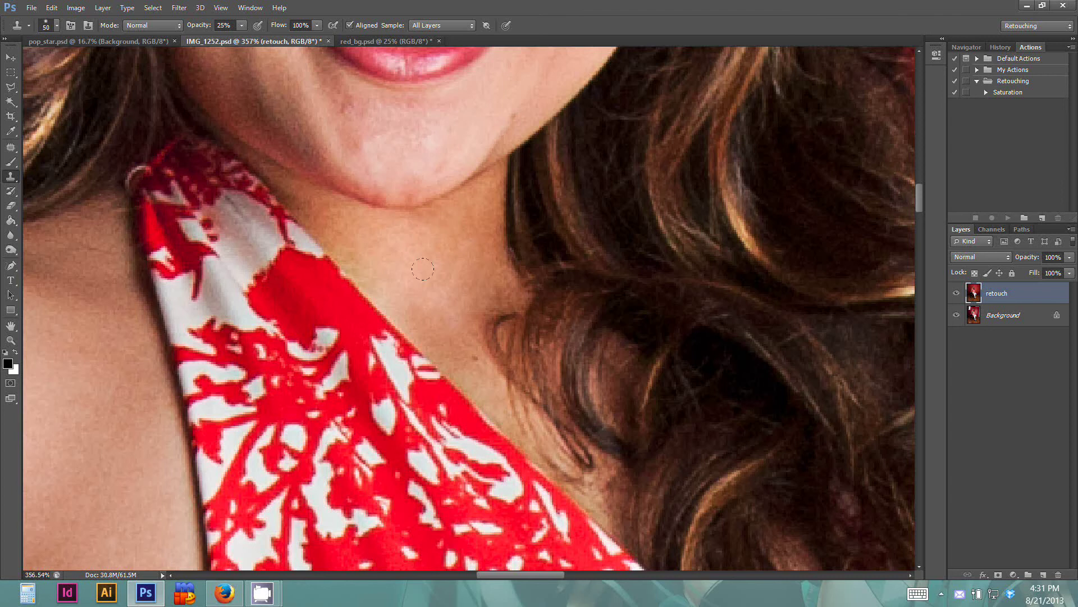
pyautogui.moveTo(421, 265); pyautogui.dragTo(472, 336)
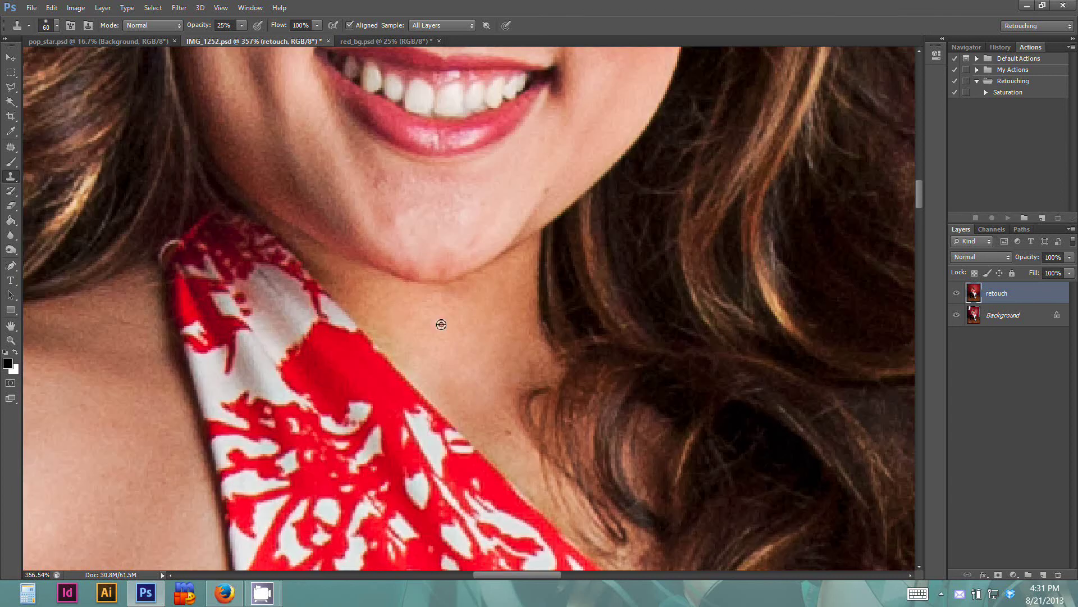
pyautogui.press('alt')
pyautogui.moveTo(464, 282); pyautogui.dragTo(471, 418)
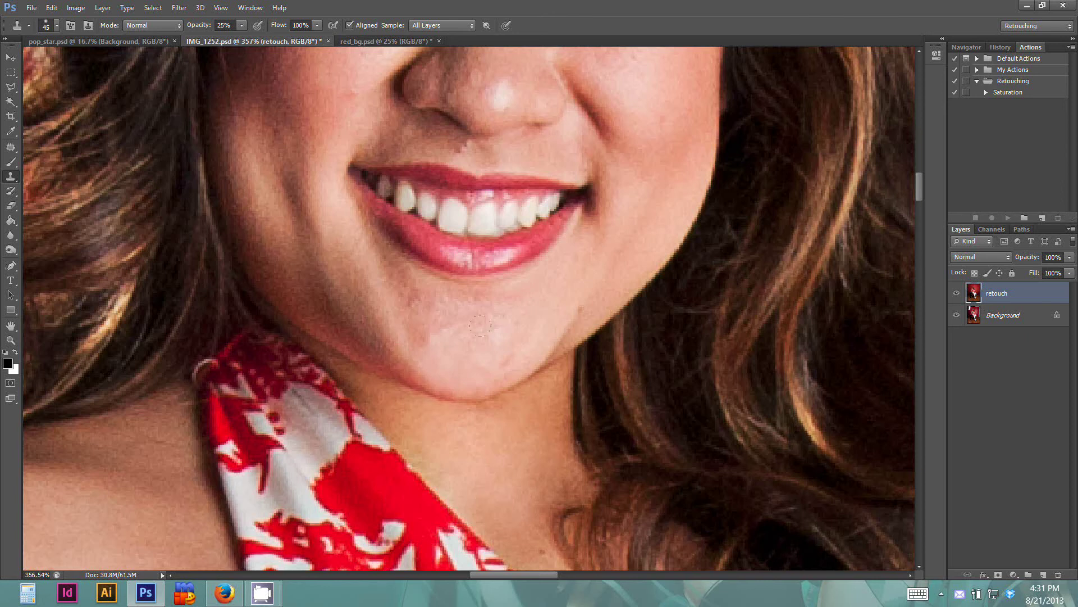
# Patch out the blemishes and shiny spots across the chin, then switch back to the Clone Stamp for blending.
pyautogui.click(6, 148)
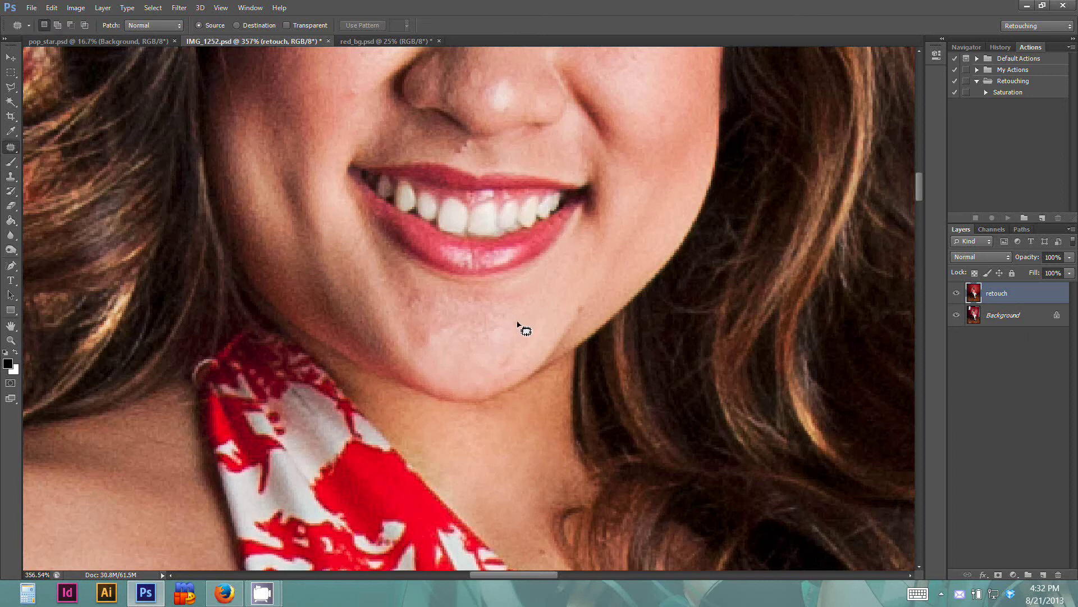
pyautogui.moveTo(516, 324)
pyautogui.mouseDown()
pyautogui.moveTo(495, 370)
pyautogui.moveTo(530, 344)
pyautogui.mouseUp()
pyautogui.moveTo(524, 349)
pyautogui.mouseDown()
pyautogui.moveTo(548, 330)
pyautogui.moveTo(482, 322)
pyautogui.moveTo(512, 349)
pyautogui.moveTo(468, 384)
pyautogui.moveTo(484, 379)
pyautogui.mouseUp()
pyautogui.hotkey('ctrl', 'd')
pyautogui.click(503, 325)
pyautogui.moveTo(497, 358); pyautogui.dragTo(526, 329)
pyautogui.moveTo(489, 317)
pyautogui.mouseDown()
pyautogui.moveTo(417, 349)
pyautogui.moveTo(438, 357)
pyautogui.mouseUp()
pyautogui.moveTo(441, 349); pyautogui.dragTo(481, 364)
pyautogui.moveTo(496, 306)
pyautogui.mouseDown()
pyautogui.moveTo(484, 316)
pyautogui.moveTo(439, 301)
pyautogui.moveTo(417, 308)
pyautogui.moveTo(466, 335)
pyautogui.mouseUp()
pyautogui.click(436, 339)
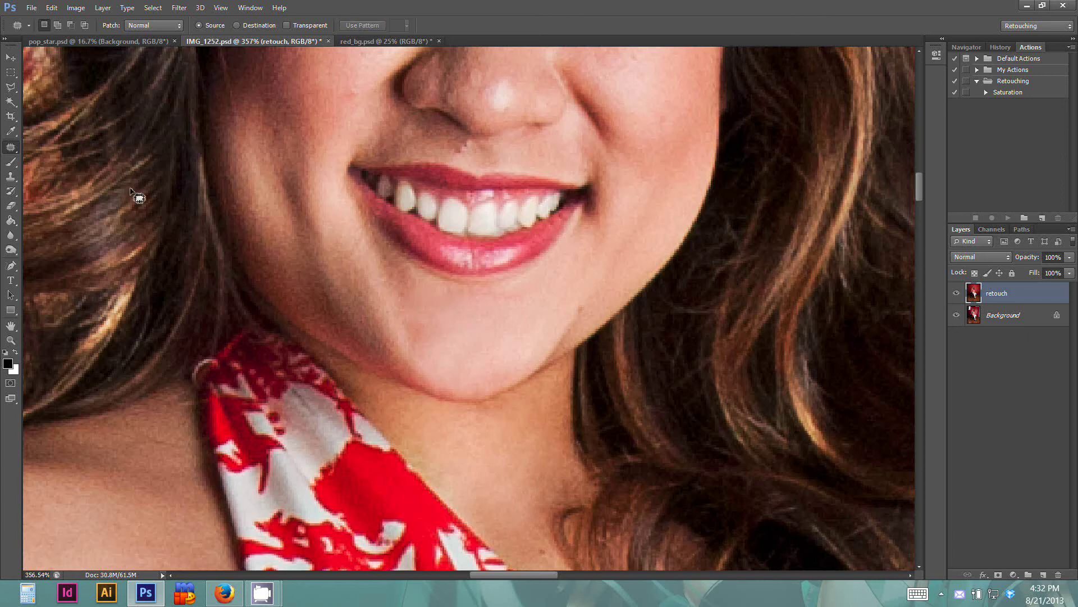
pyautogui.click(11, 176)
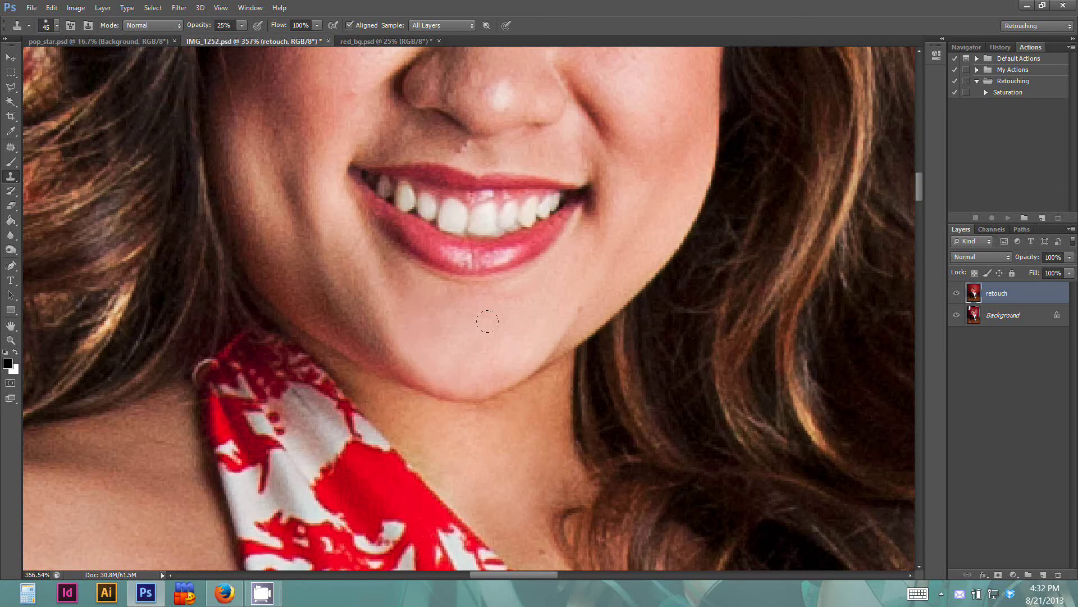
# Patch the rough skin on the shaded cheek beside the hair and below the eye.
pyautogui.scroll(10, 385, 333)
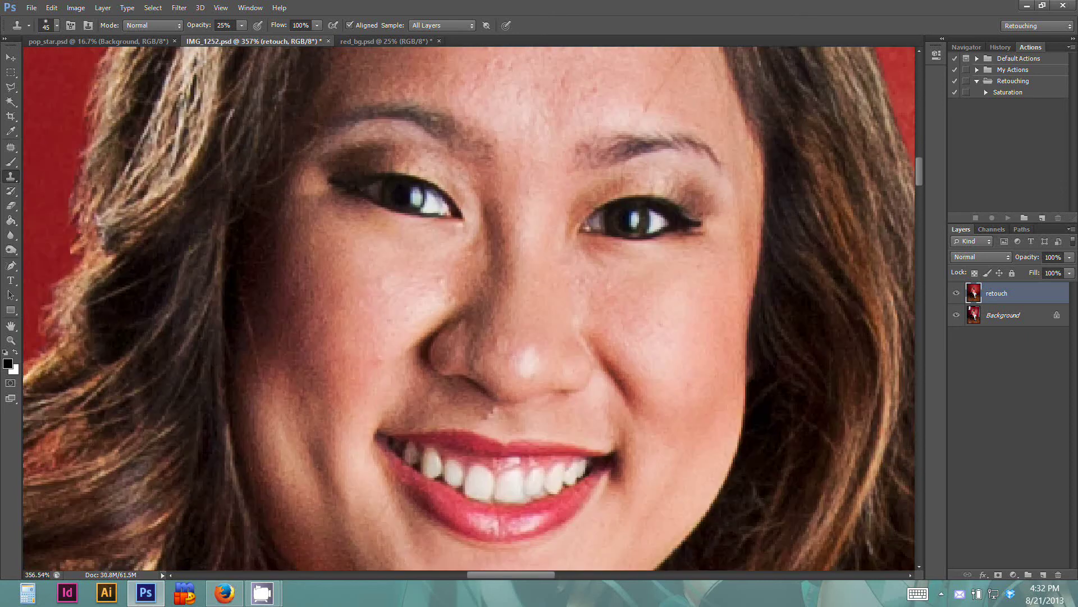
pyautogui.click(13, 146)
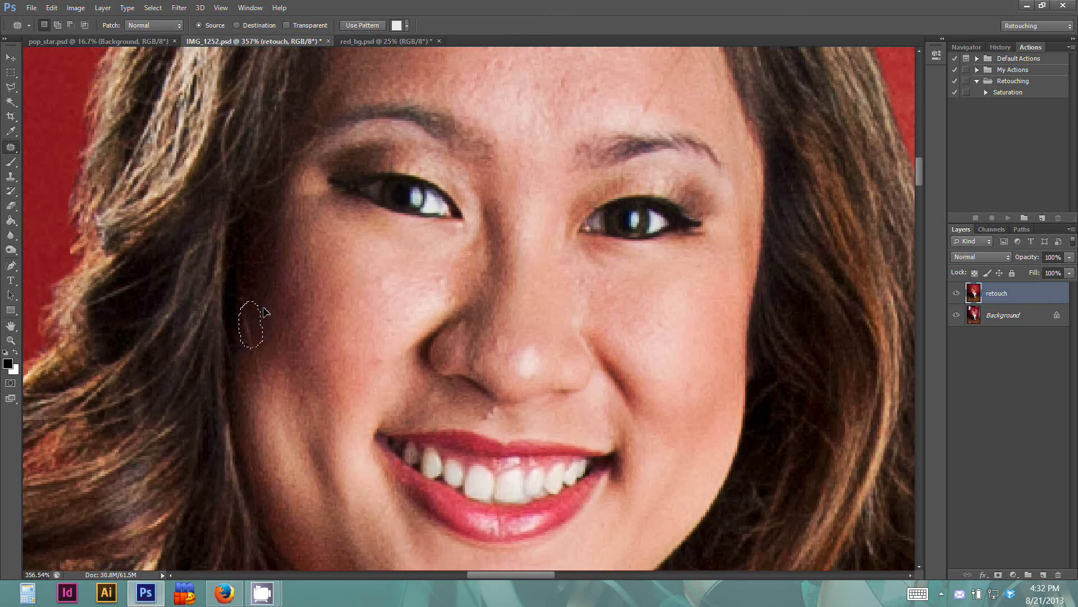
pyautogui.moveTo(264, 348); pyautogui.dragTo(264, 362)
pyautogui.hotkey('ctrl', 'd')
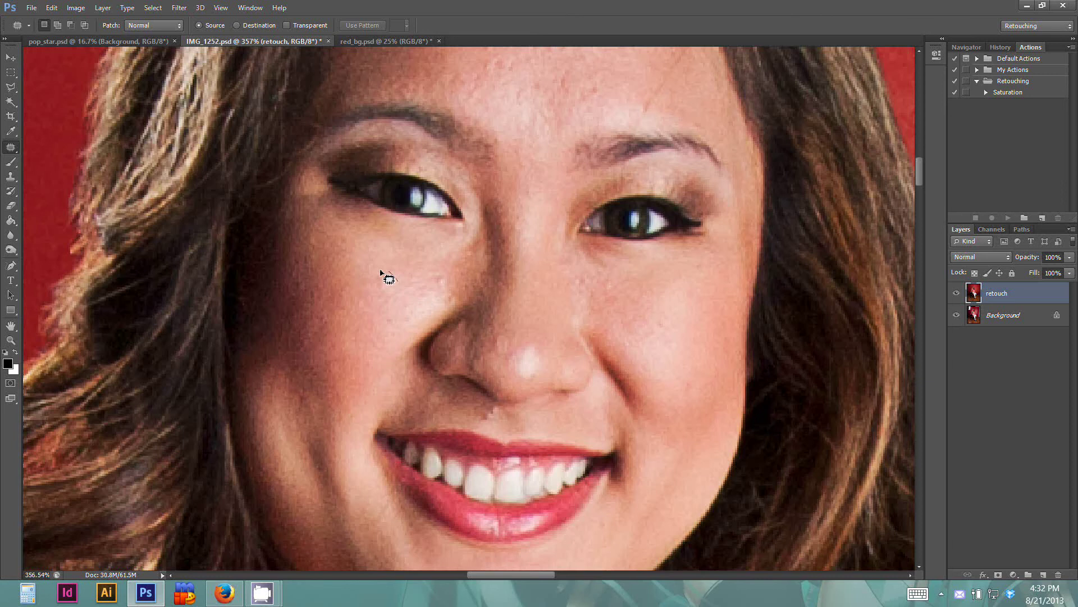
pyautogui.moveTo(395, 274)
pyautogui.mouseDown()
pyautogui.moveTo(434, 294)
pyautogui.moveTo(448, 262)
pyautogui.mouseUp()
pyautogui.moveTo(438, 285); pyautogui.dragTo(403, 298)
pyautogui.hotkey('ctrl', 'd')
pyautogui.moveTo(410, 259); pyautogui.dragTo(402, 281)
# Patch the shiny highlight on the tip of the nose.
pyautogui.moveTo(532, 366)
pyautogui.mouseDown()
pyautogui.moveTo(515, 349)
pyautogui.moveTo(549, 356)
pyautogui.moveTo(544, 302)
pyautogui.moveTo(505, 345)
pyautogui.moveTo(520, 308)
pyautogui.mouseUp()
pyautogui.hotkey('ctrl', 'd')
pyautogui.hotkey('ctrl', 'd')
pyautogui.click(446, 411)
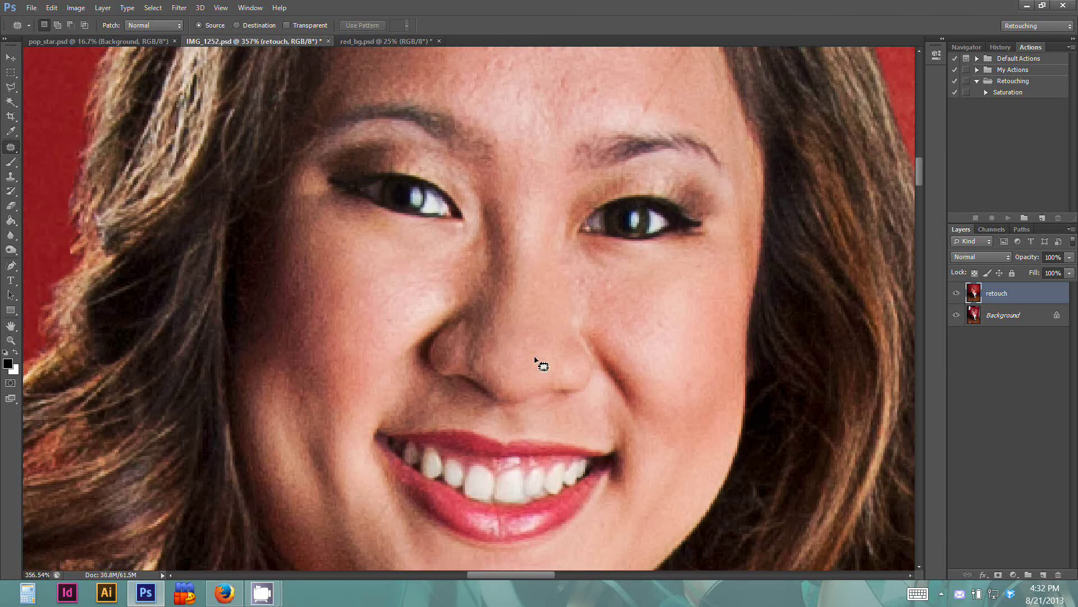
# Patch the small blemishes on the brighter cheek, from beside the nose to below the eye.
pyautogui.moveTo(635, 293)
pyautogui.mouseDown()
pyautogui.moveTo(519, 365)
pyautogui.moveTo(530, 348)
pyautogui.mouseUp()
pyautogui.moveTo(521, 342)
pyautogui.mouseDown()
pyautogui.moveTo(569, 378)
pyautogui.moveTo(564, 397)
pyautogui.moveTo(587, 388)
pyautogui.mouseUp()
pyautogui.click(525, 388)
pyautogui.moveTo(577, 382); pyautogui.dragTo(615, 447)
pyautogui.moveTo(605, 445); pyautogui.dragTo(582, 412)
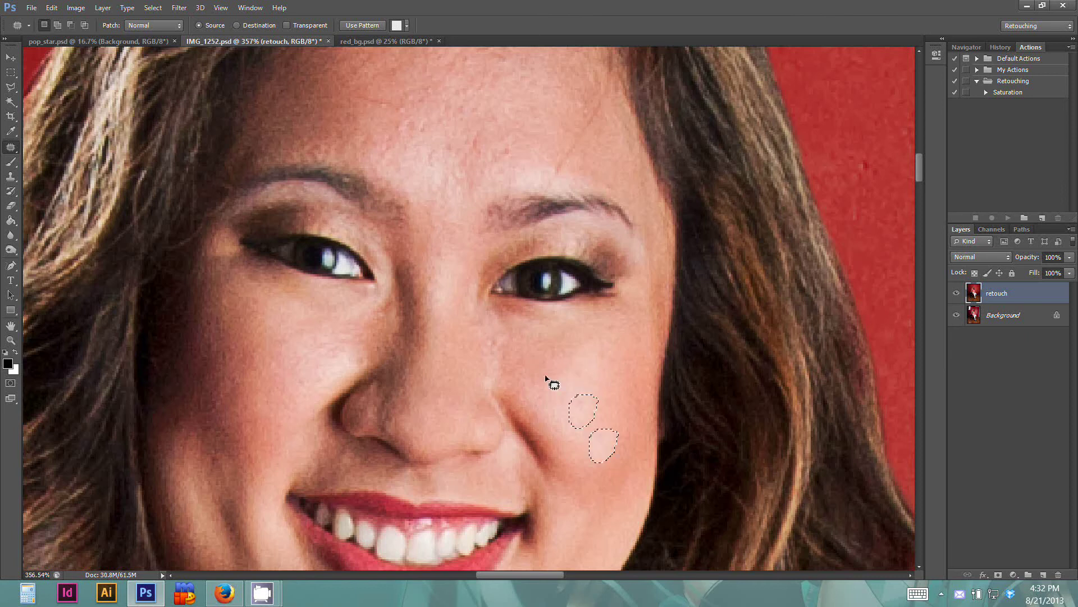
pyautogui.moveTo(512, 330)
pyautogui.mouseDown()
pyautogui.moveTo(528, 373)
pyautogui.moveTo(516, 348)
pyautogui.mouseUp()
pyautogui.moveTo(501, 351)
pyautogui.mouseDown()
pyautogui.moveTo(583, 387)
pyautogui.moveTo(587, 353)
pyautogui.mouseUp()
pyautogui.moveTo(581, 365); pyautogui.dragTo(579, 332)
pyautogui.click(579, 332)
# Patch the shiny, textured skin on the shaded cheek close to the side of the nose.
pyautogui.moveTo(320, 309)
pyautogui.mouseDown()
pyautogui.moveTo(420, 364)
pyautogui.moveTo(445, 393)
pyautogui.moveTo(398, 415)
pyautogui.moveTo(468, 410)
pyautogui.moveTo(457, 409)
pyautogui.mouseUp()
pyautogui.click(397, 415)
pyautogui.click(400, 429)
pyautogui.moveTo(459, 409)
pyautogui.mouseDown()
pyautogui.moveTo(397, 428)
pyautogui.moveTo(425, 400)
pyautogui.mouseUp()
pyautogui.moveTo(426, 399)
pyautogui.mouseDown()
pyautogui.moveTo(396, 381)
pyautogui.moveTo(413, 399)
pyautogui.mouseUp()
pyautogui.moveTo(412, 399)
pyautogui.mouseDown()
pyautogui.moveTo(387, 426)
pyautogui.moveTo(416, 390)
pyautogui.mouseUp()
pyautogui.moveTo(425, 398); pyautogui.dragTo(386, 430)
pyautogui.click(386, 429)
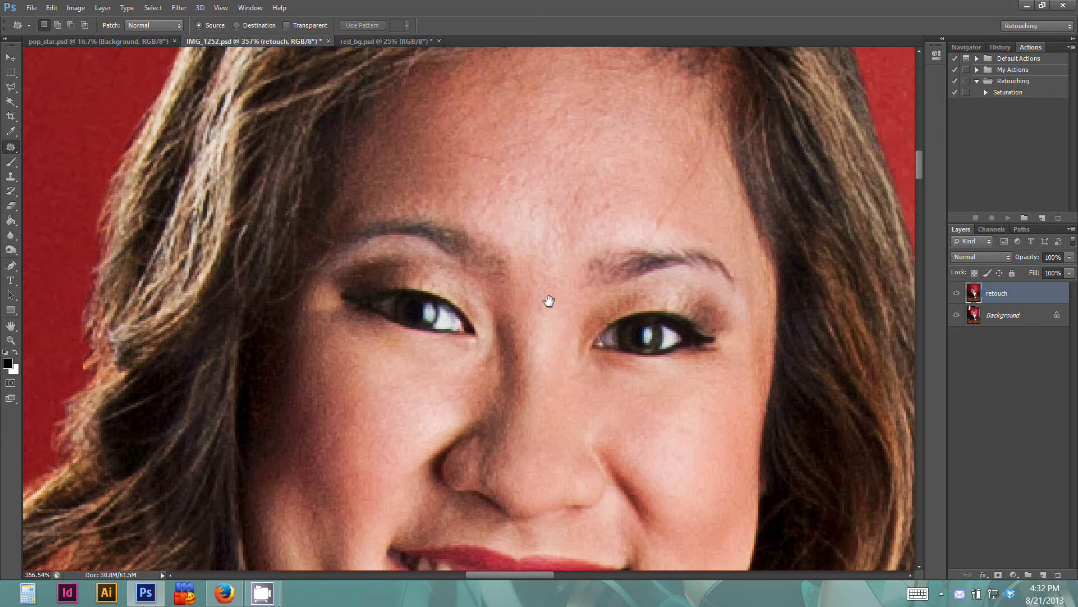
# Patch the blemishes on the forehead above the eyebrow on the brighter side of the face.
pyautogui.scroll(3, 549, 301)
pyautogui.moveTo(606, 345)
pyautogui.mouseDown()
pyautogui.moveTo(612, 309)
pyautogui.moveTo(593, 342)
pyautogui.mouseUp()
pyautogui.moveTo(647, 276)
pyautogui.mouseDown()
pyautogui.moveTo(608, 272)
pyautogui.moveTo(622, 310)
pyautogui.moveTo(527, 341)
pyautogui.moveTo(555, 331)
pyautogui.mouseUp()
pyautogui.moveTo(599, 271)
pyautogui.mouseDown()
pyautogui.moveTo(510, 268)
pyautogui.moveTo(544, 271)
pyautogui.moveTo(563, 255)
pyautogui.mouseUp()
pyautogui.click(563, 266)
pyautogui.moveTo(559, 260)
pyautogui.mouseDown()
pyautogui.moveTo(563, 291)
pyautogui.moveTo(487, 303)
pyautogui.moveTo(530, 327)
pyautogui.mouseUp()
# Patch the bumps in the middle of the forehead and the skin between the eyebrows.
pyautogui.moveTo(532, 226)
pyautogui.mouseDown()
pyautogui.moveTo(489, 206)
pyautogui.moveTo(504, 266)
pyautogui.mouseUp()
pyautogui.moveTo(472, 180)
pyautogui.mouseDown()
pyautogui.moveTo(443, 168)
pyautogui.moveTo(482, 229)
pyautogui.moveTo(396, 277)
pyautogui.moveTo(476, 255)
pyautogui.mouseUp()
pyautogui.moveTo(441, 262); pyautogui.dragTo(527, 244)
pyautogui.moveTo(496, 276)
pyautogui.mouseDown()
pyautogui.moveTo(433, 312)
pyautogui.moveTo(506, 321)
pyautogui.mouseUp()
pyautogui.moveTo(484, 311)
pyautogui.mouseDown()
pyautogui.moveTo(538, 308)
pyautogui.moveTo(508, 339)
pyautogui.mouseUp()
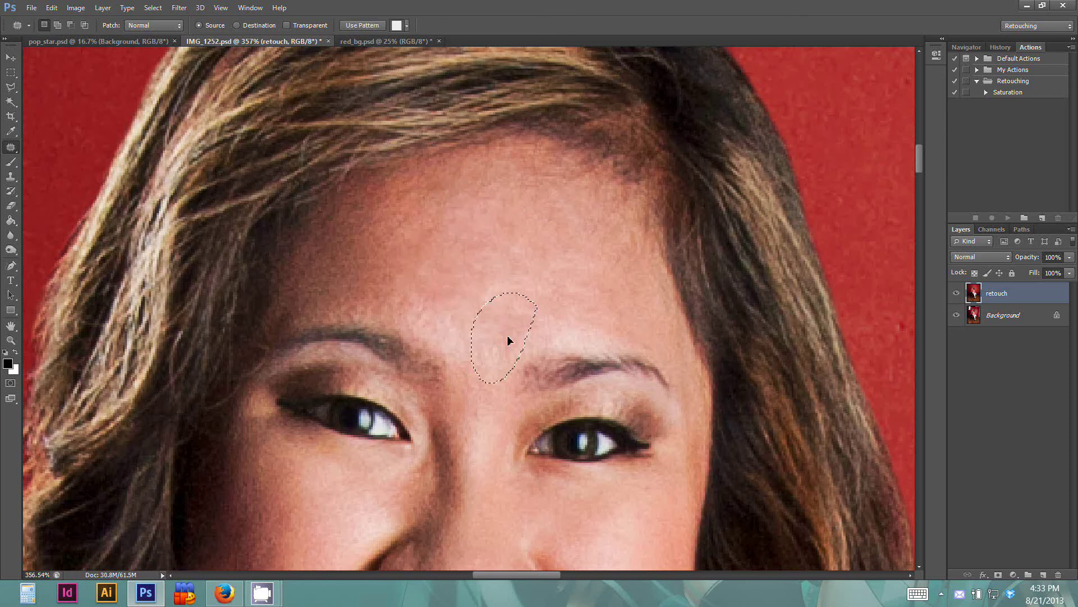
# Patch the remaining uneven spots across the central forehead and its brighter side near the hair.
pyautogui.moveTo(505, 248)
pyautogui.mouseDown()
pyautogui.moveTo(516, 306)
pyautogui.moveTo(510, 254)
pyautogui.mouseUp()
pyautogui.moveTo(441, 281)
pyautogui.mouseDown()
pyautogui.moveTo(405, 323)
pyautogui.moveTo(444, 284)
pyautogui.mouseUp()
pyautogui.moveTo(432, 296)
pyautogui.mouseDown()
pyautogui.moveTo(464, 309)
pyautogui.moveTo(489, 272)
pyautogui.mouseUp()
pyautogui.moveTo(476, 289); pyautogui.dragTo(455, 251)
pyautogui.moveTo(505, 330)
pyautogui.mouseDown()
pyautogui.moveTo(493, 361)
pyautogui.moveTo(506, 333)
pyautogui.mouseUp()
pyautogui.moveTo(488, 337); pyautogui.dragTo(546, 259)
pyautogui.hotkey('ctrl', 'd')
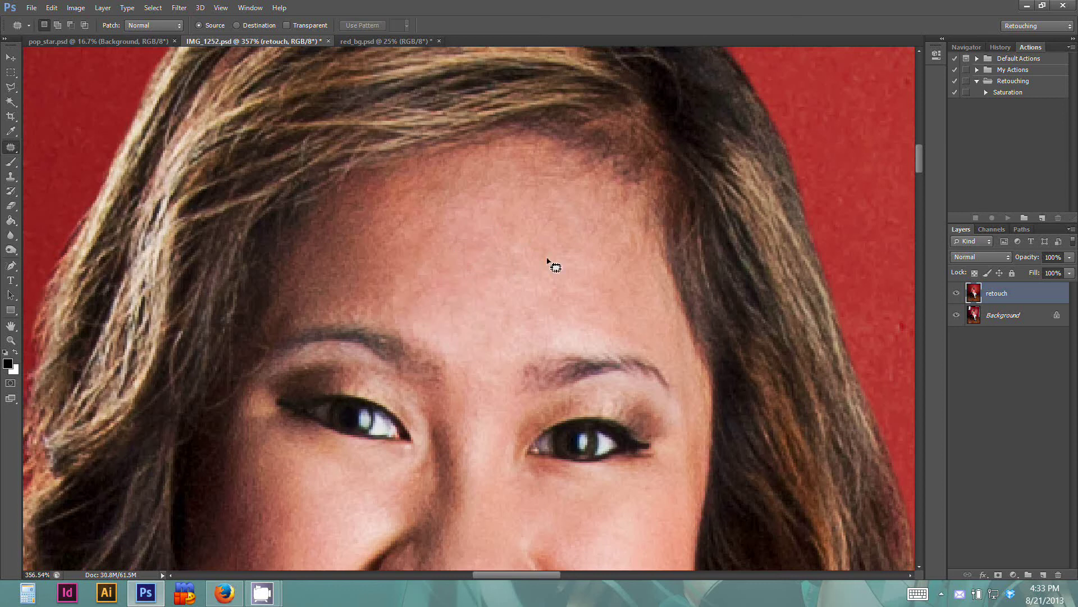
pyautogui.moveTo(602, 238); pyautogui.dragTo(603, 241)
pyautogui.moveTo(611, 254); pyautogui.dragTo(540, 273)
pyautogui.hotkey('ctrl', 'd')
# Blend the upper forehead near the hairline with the Clone Stamp at 25% opacity and compare it with the original.
pyautogui.press('s')
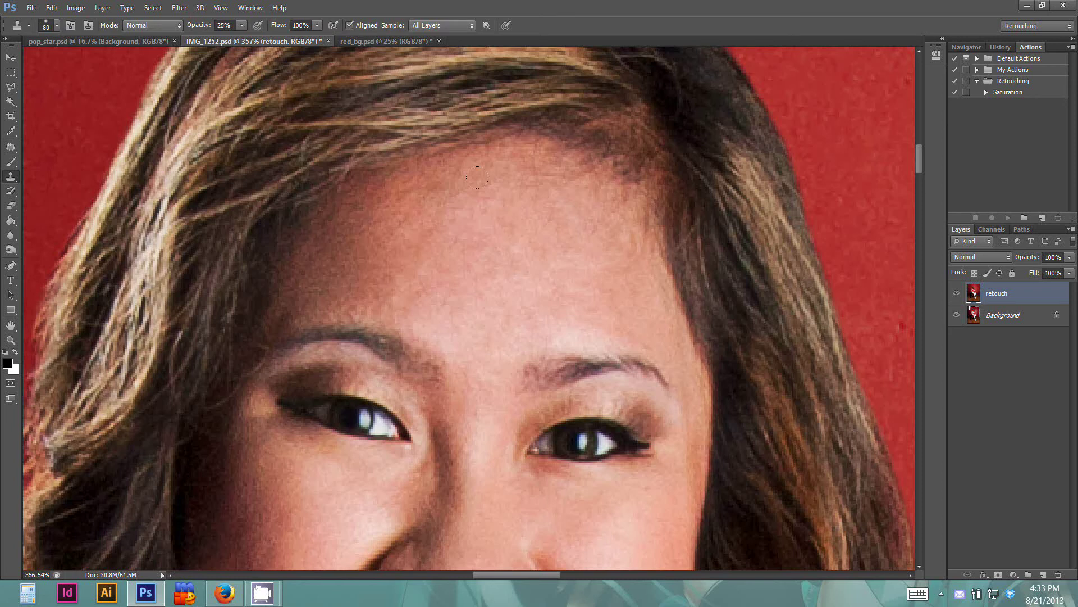
pyautogui.keyDown('alt'); pyautogui.click(551, 286); pyautogui.keyUp('alt')
pyautogui.keyDown('alt'); pyautogui.click(500, 268); pyautogui.keyUp('alt')
pyautogui.moveTo(439, 164); pyautogui.dragTo(425, 154)
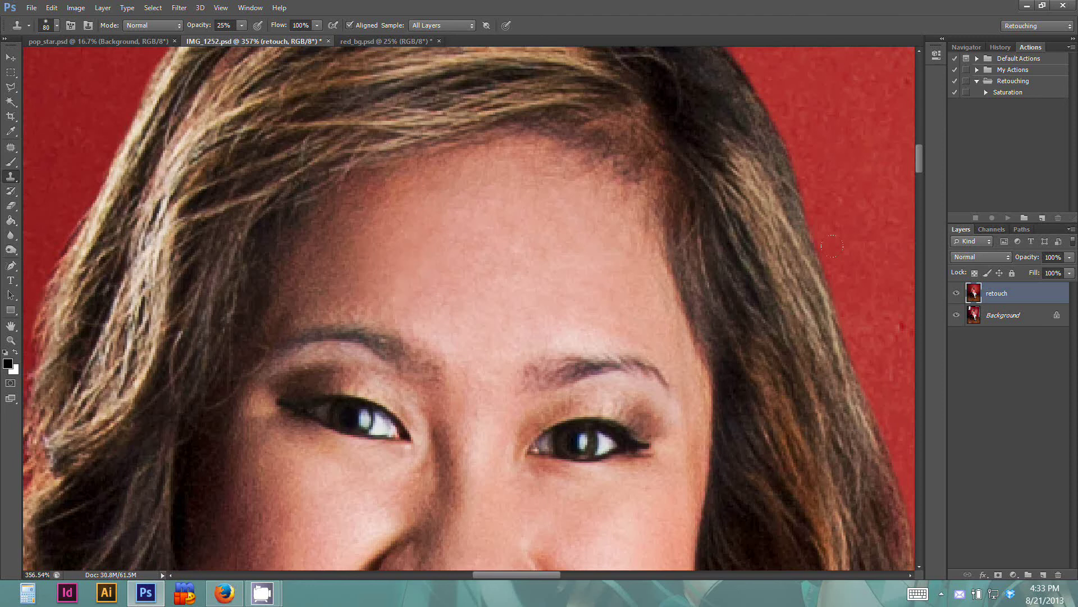
pyautogui.click(957, 293)
pyautogui.click(957, 293)
# Blend the skin under the eyes, across the nose bridge and on the cheek with the Clone Stamp.
pyautogui.moveTo(502, 347); pyautogui.dragTo(564, 175)
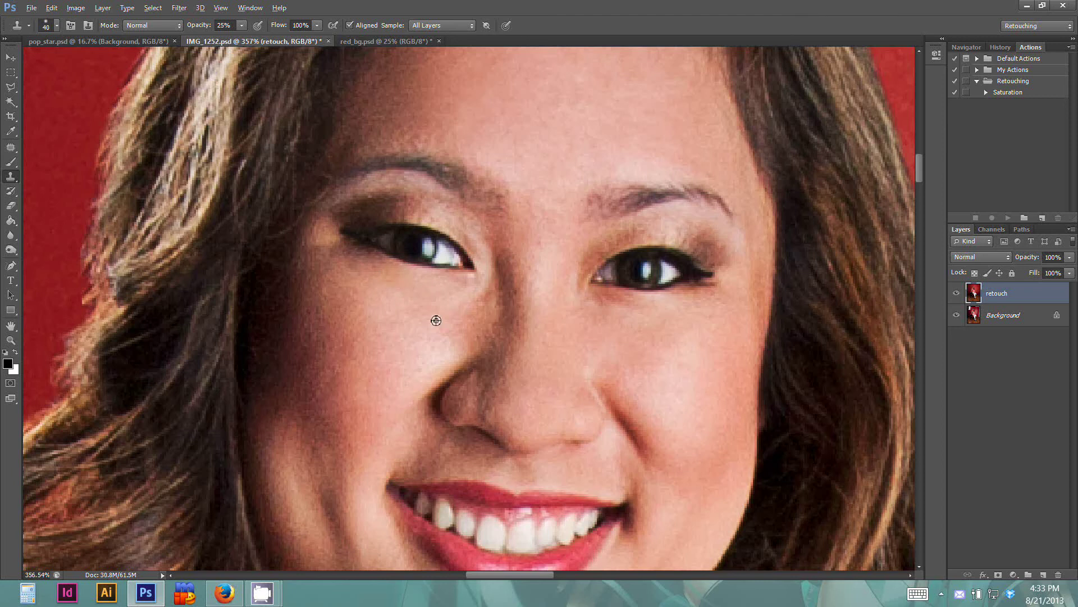
pyautogui.moveTo(618, 299); pyautogui.dragTo(602, 300)
pyautogui.keyDown('alt'); pyautogui.click(567, 301); pyautogui.keyUp('alt')
pyautogui.moveTo(410, 378); pyautogui.dragTo(469, 274)
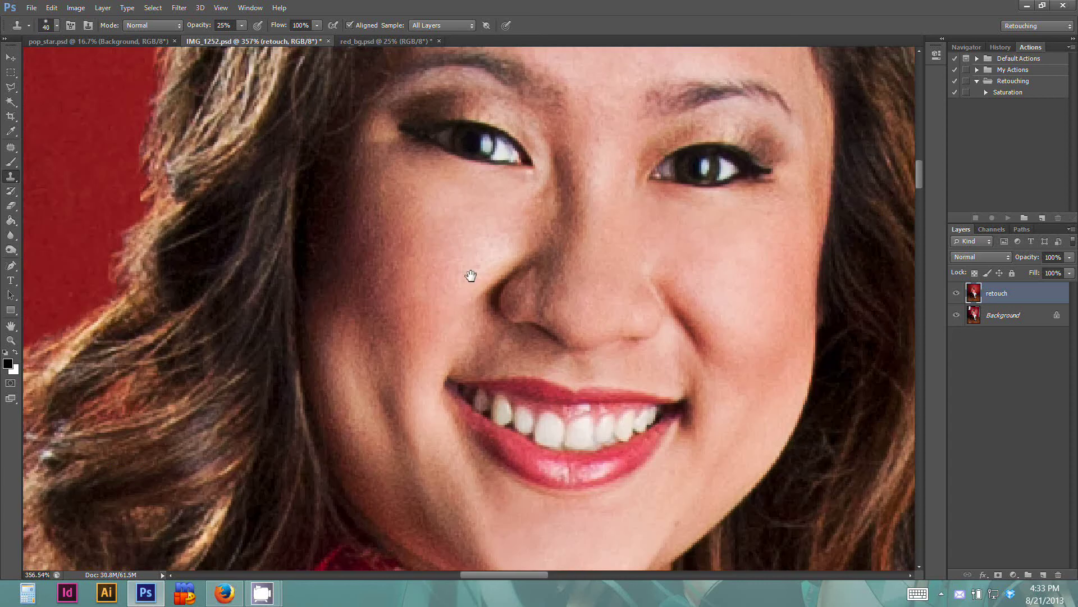
pyautogui.keyDown('alt'); pyautogui.click(486, 335); pyautogui.keyUp('alt')
pyautogui.moveTo(483, 312); pyautogui.dragTo(441, 303)
pyautogui.scroll(-2, 550, 428)
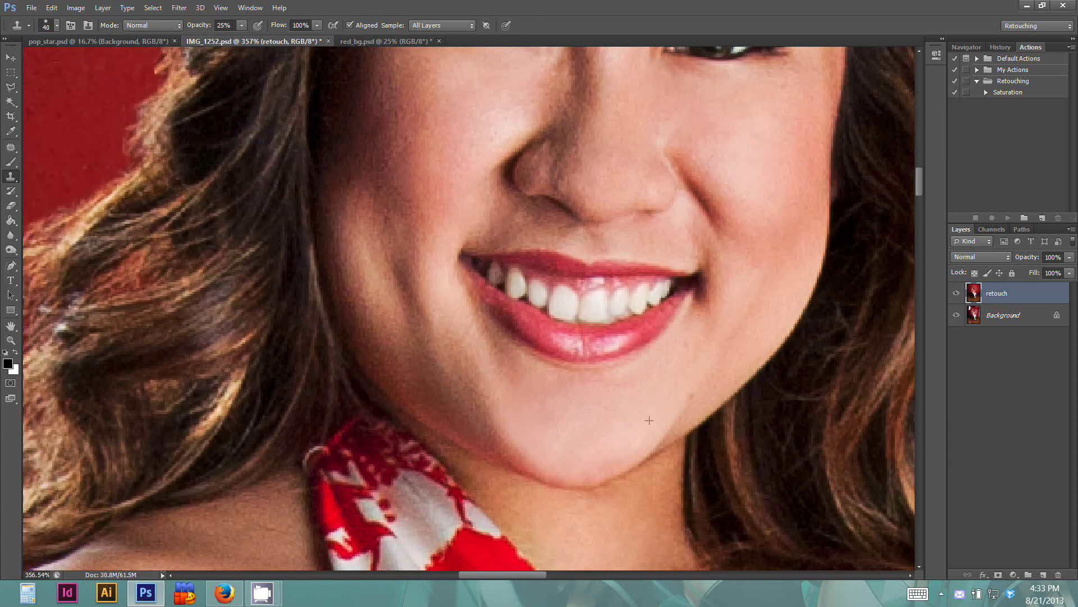
# Compare the retouched portrait with the original by toggling the retouch layer, and examine the face and armpit up close.
pyautogui.scroll(-5, 667, 365)
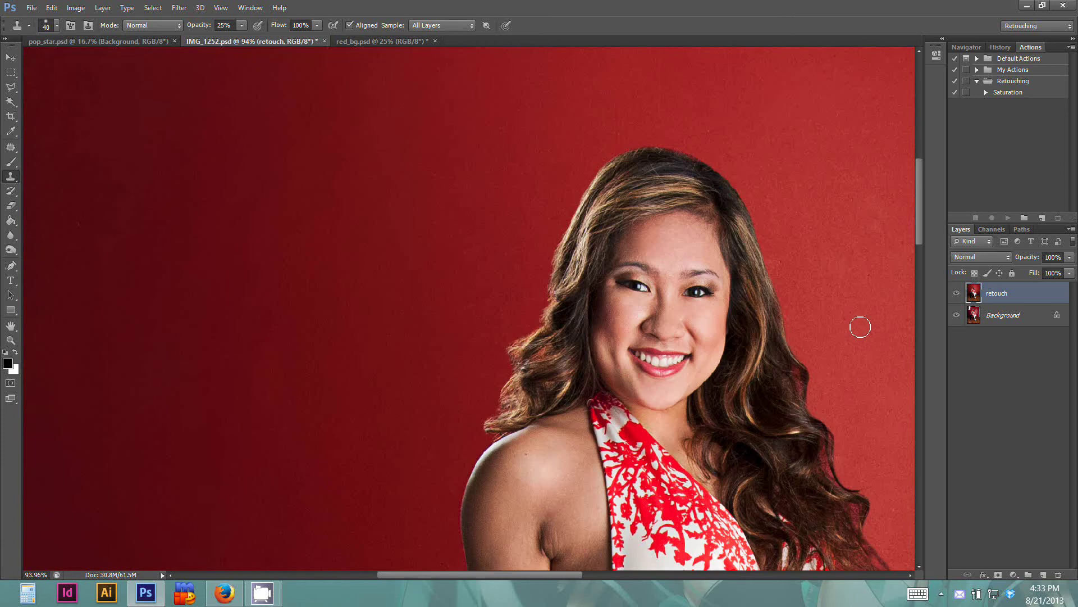
pyautogui.click(956, 293)
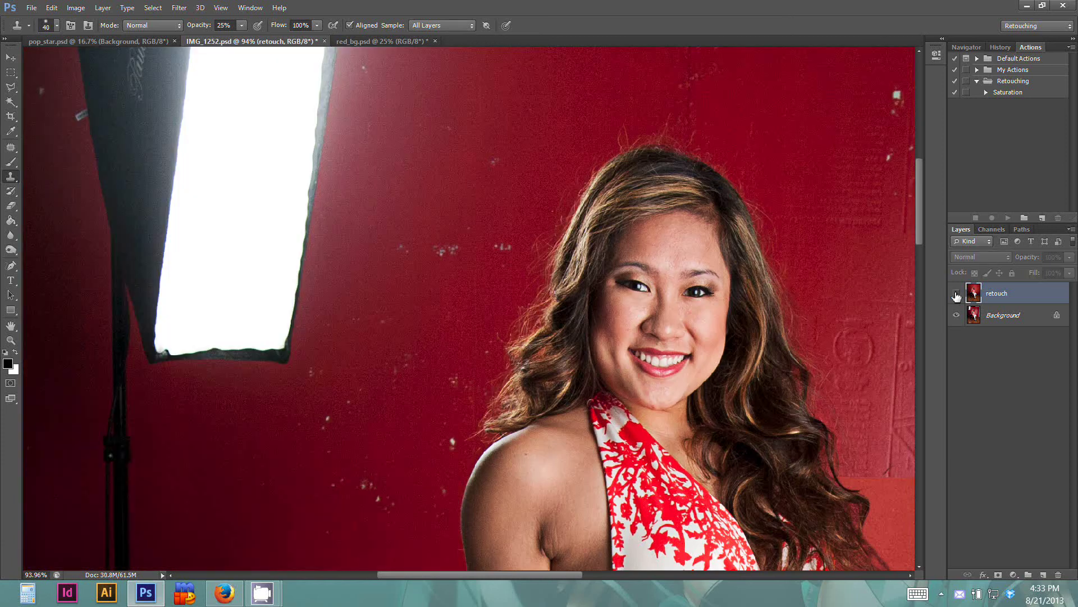
pyautogui.click(957, 292)
pyautogui.click(957, 293)
pyautogui.click(957, 292)
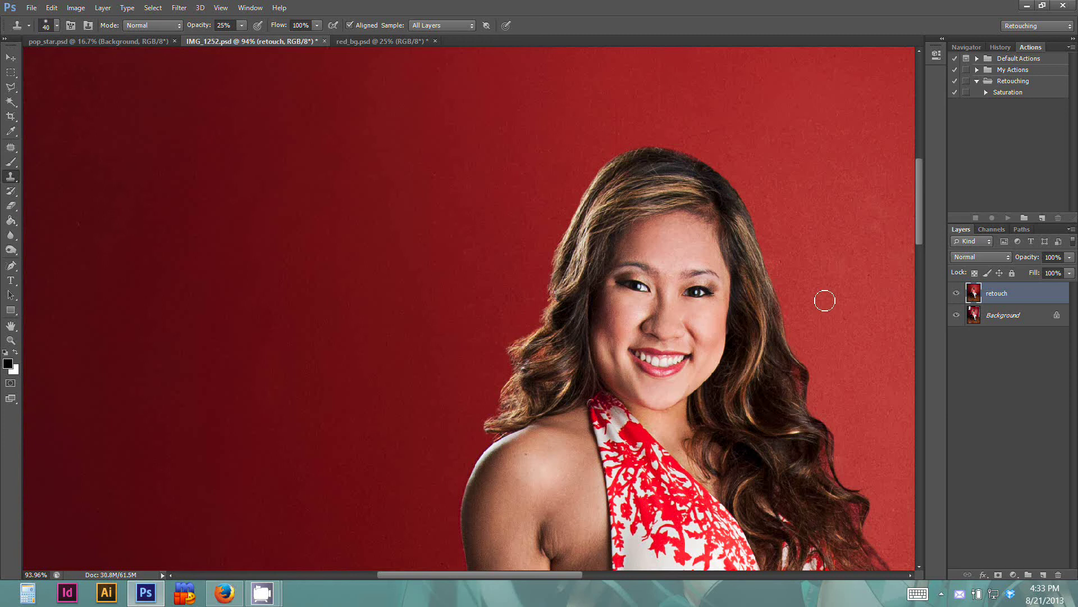
pyautogui.scroll(3, 809, 301)
pyautogui.scroll(8, 793, 308)
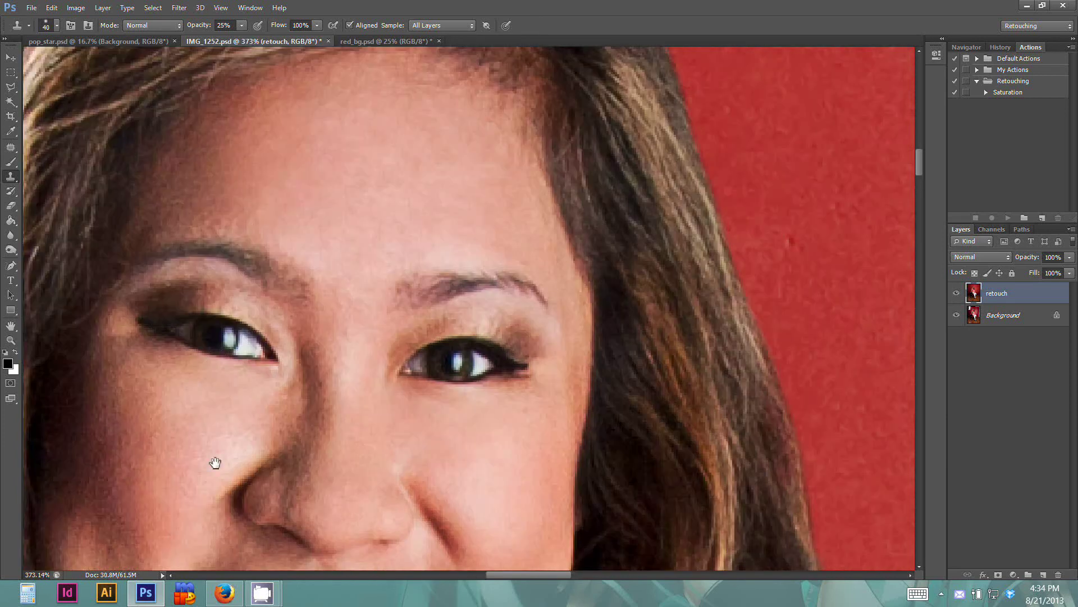
pyautogui.moveTo(215, 463); pyautogui.dragTo(397, 176)
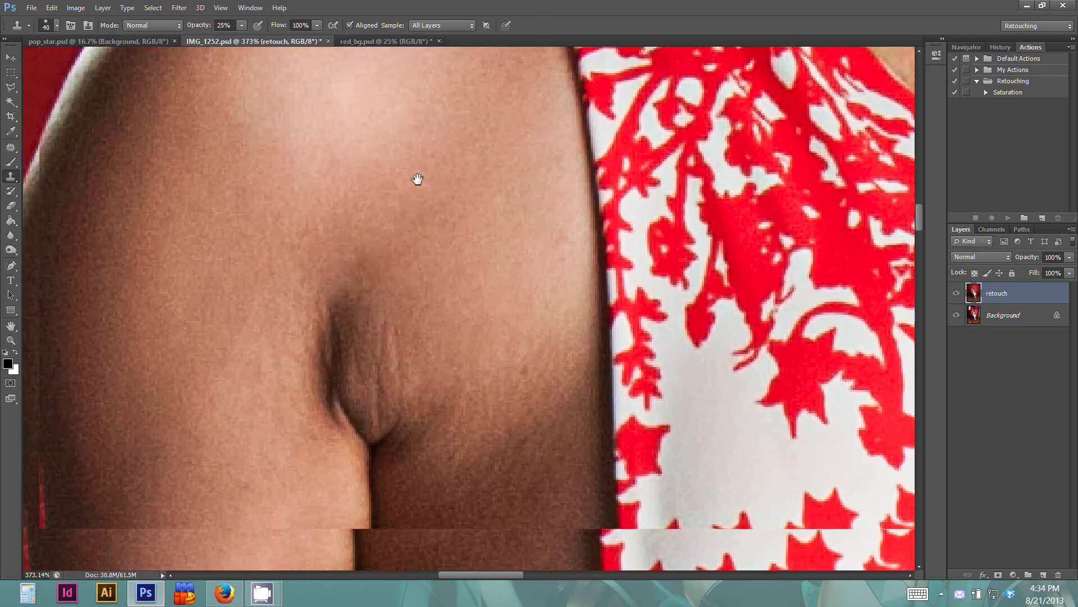
pyautogui.scroll(-5, 368, 301)
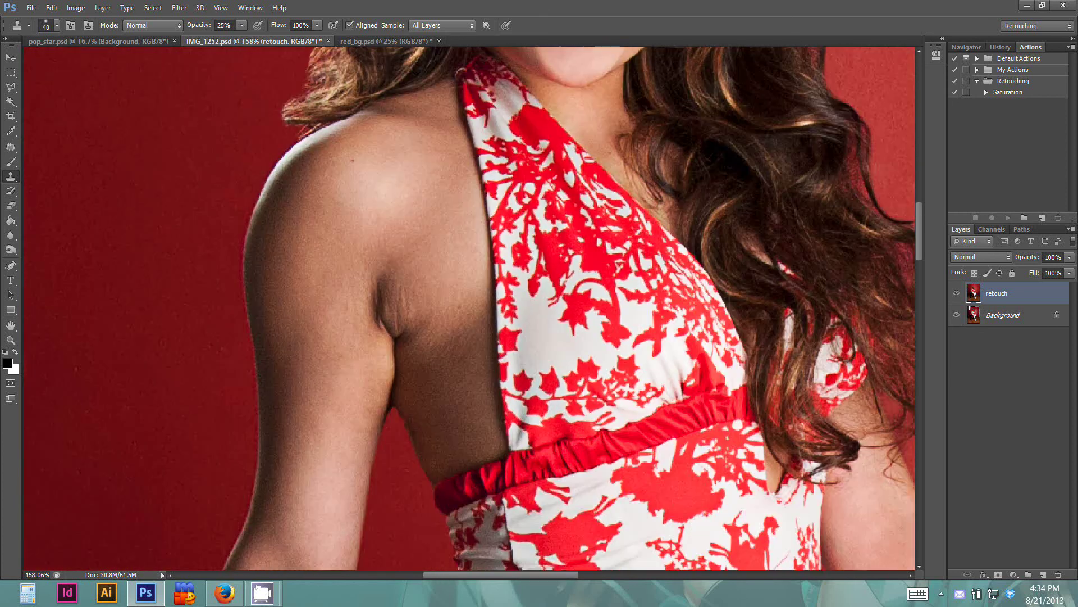
# Patch the armpit creases on the retouch layer with smoother skin from the side of the torso.
pyautogui.press('j')
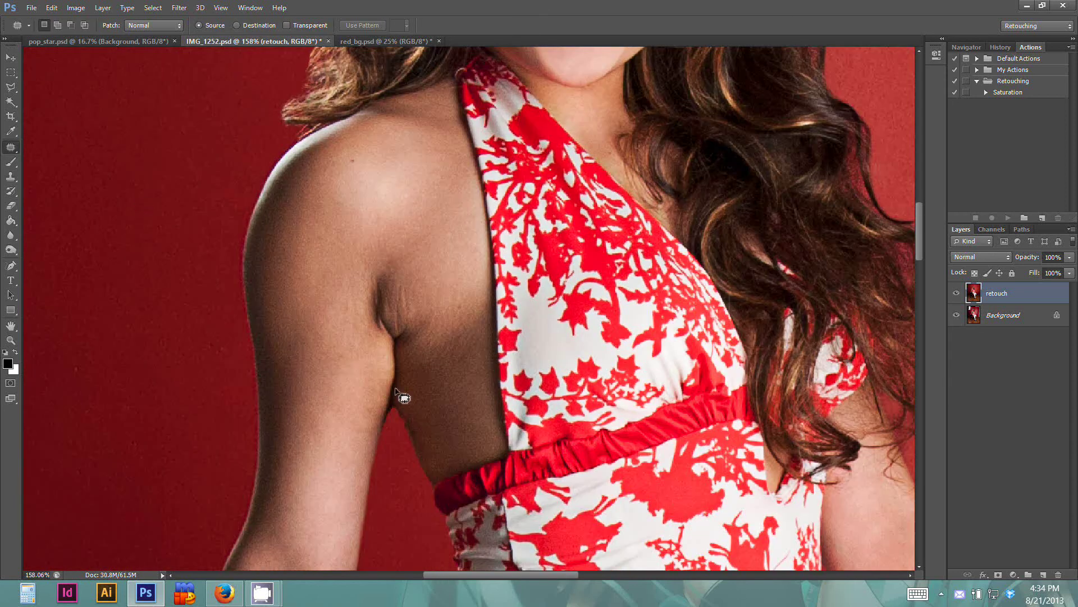
pyautogui.scroll(2, 403, 383)
pyautogui.scroll(1, 403, 383)
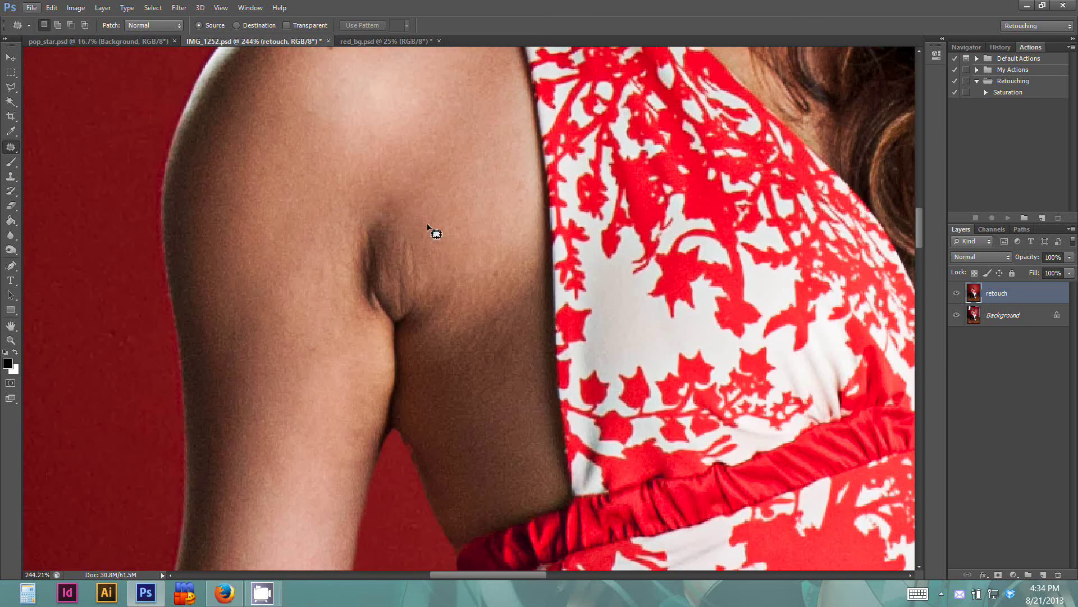
pyautogui.moveTo(433, 232)
pyautogui.mouseDown()
pyautogui.moveTo(368, 207)
pyautogui.moveTo(379, 337)
pyautogui.moveTo(434, 233)
pyautogui.mouseUp()
pyautogui.moveTo(411, 284)
pyautogui.mouseDown()
pyautogui.moveTo(494, 414)
pyautogui.moveTo(494, 386)
pyautogui.mouseUp()
pyautogui.hotkey('ctrl', 'd')
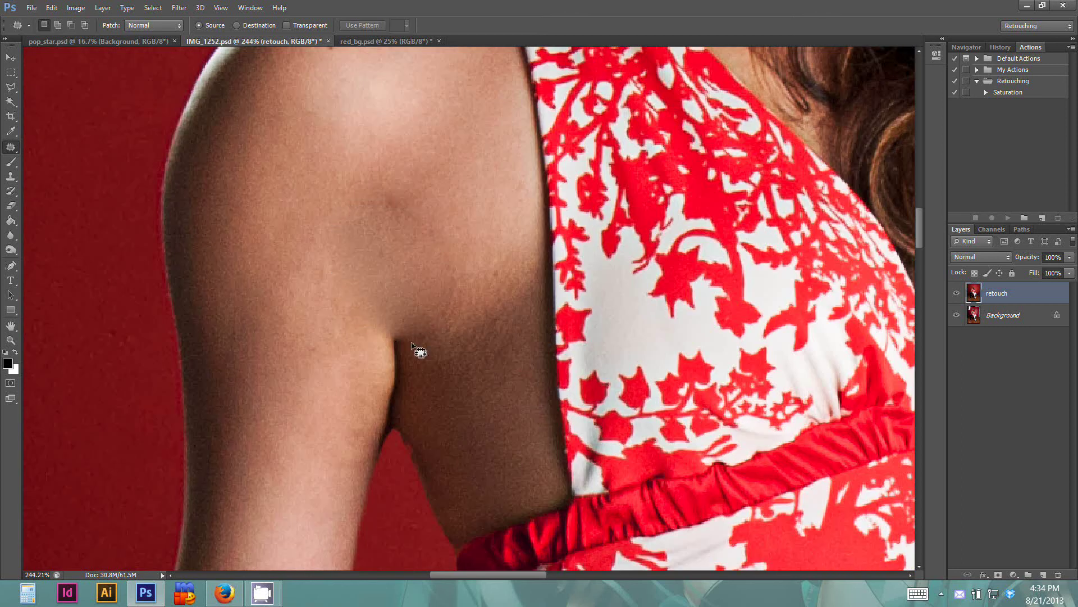
# Patch the dark remnants of the crease above the armpit with smooth skin from the shoulder and chest.
pyautogui.moveTo(407, 242); pyautogui.dragTo(367, 157)
pyautogui.moveTo(366, 150)
pyautogui.mouseDown()
pyautogui.moveTo(322, 202)
pyautogui.moveTo(371, 147)
pyautogui.mouseUp()
pyautogui.moveTo(363, 236); pyautogui.dragTo(431, 160)
pyautogui.moveTo(438, 249)
pyautogui.mouseDown()
pyautogui.moveTo(432, 267)
pyautogui.moveTo(428, 249)
pyautogui.mouseUp()
pyautogui.moveTo(470, 286)
pyautogui.mouseDown()
pyautogui.moveTo(407, 273)
pyautogui.moveTo(475, 295)
pyautogui.mouseUp()
pyautogui.moveTo(435, 273); pyautogui.dragTo(464, 215)
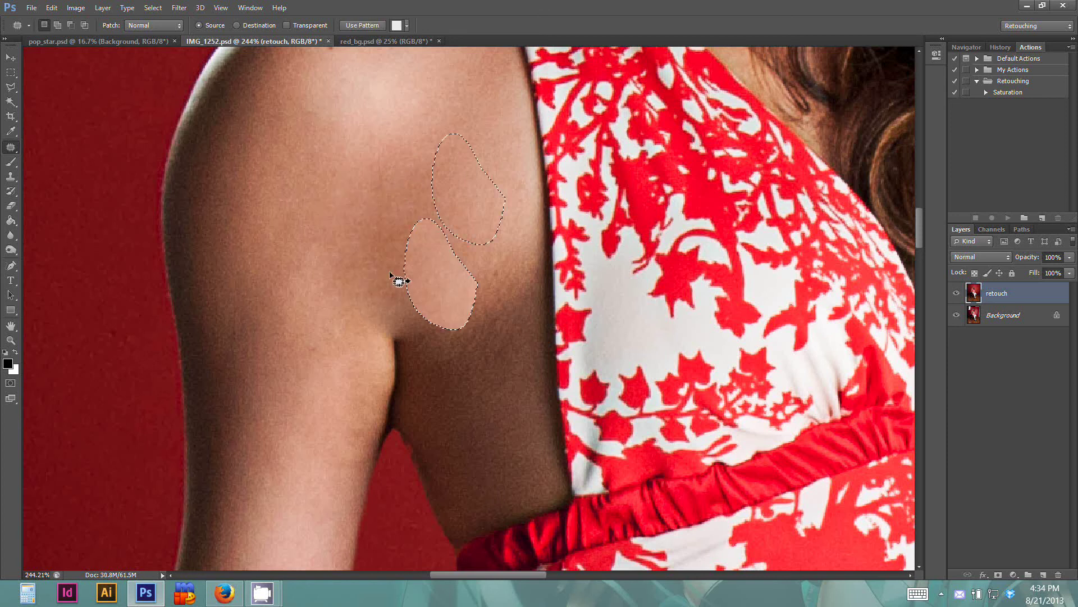
# Patch the uneven tones between the upper arm and the chest just above the armpit fold.
pyautogui.moveTo(387, 258)
pyautogui.mouseDown()
pyautogui.moveTo(360, 277)
pyautogui.moveTo(425, 288)
pyautogui.mouseUp()
pyautogui.moveTo(391, 307); pyautogui.dragTo(423, 230)
pyautogui.hotkey('ctrl', 'd')
pyautogui.moveTo(437, 297)
pyautogui.mouseDown()
pyautogui.moveTo(405, 312)
pyautogui.moveTo(443, 306)
pyautogui.mouseUp()
pyautogui.moveTo(428, 324); pyautogui.dragTo(457, 271)
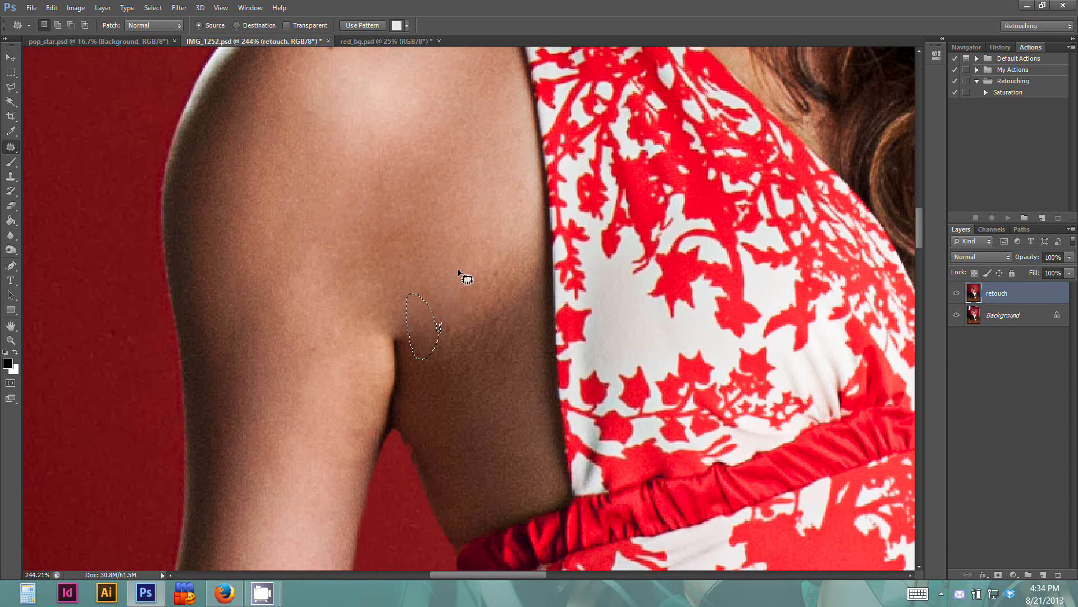
pyautogui.hotkey('ctrl', 'd')
# Patch the upper tip and dark edge of the fold where the arm meets the torso.
pyautogui.moveTo(402, 369)
pyautogui.mouseDown()
pyautogui.moveTo(397, 349)
pyautogui.moveTo(385, 354)
pyautogui.moveTo(410, 380)
pyautogui.moveTo(387, 410)
pyautogui.mouseUp()
pyautogui.hotkey('ctrl', 'd')
pyautogui.moveTo(409, 339)
pyautogui.mouseDown()
pyautogui.moveTo(397, 359)
pyautogui.moveTo(409, 340)
pyautogui.mouseUp()
pyautogui.moveTo(403, 344)
pyautogui.mouseDown()
pyautogui.moveTo(411, 334)
pyautogui.moveTo(381, 354)
pyautogui.moveTo(404, 340)
pyautogui.mouseUp()
pyautogui.hotkey('ctrl', 'd')
pyautogui.moveTo(396, 337)
pyautogui.mouseDown()
pyautogui.moveTo(428, 324)
pyautogui.moveTo(448, 374)
pyautogui.mouseUp()
pyautogui.hotkey('ctrl', 'd')
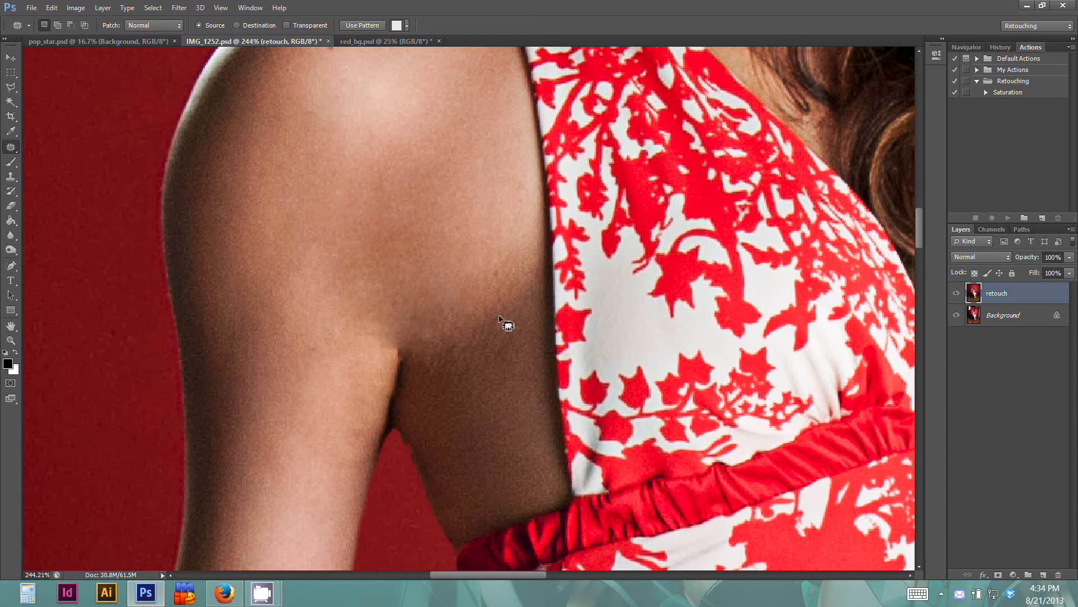
pyautogui.hotkey('ctrl', 'd')
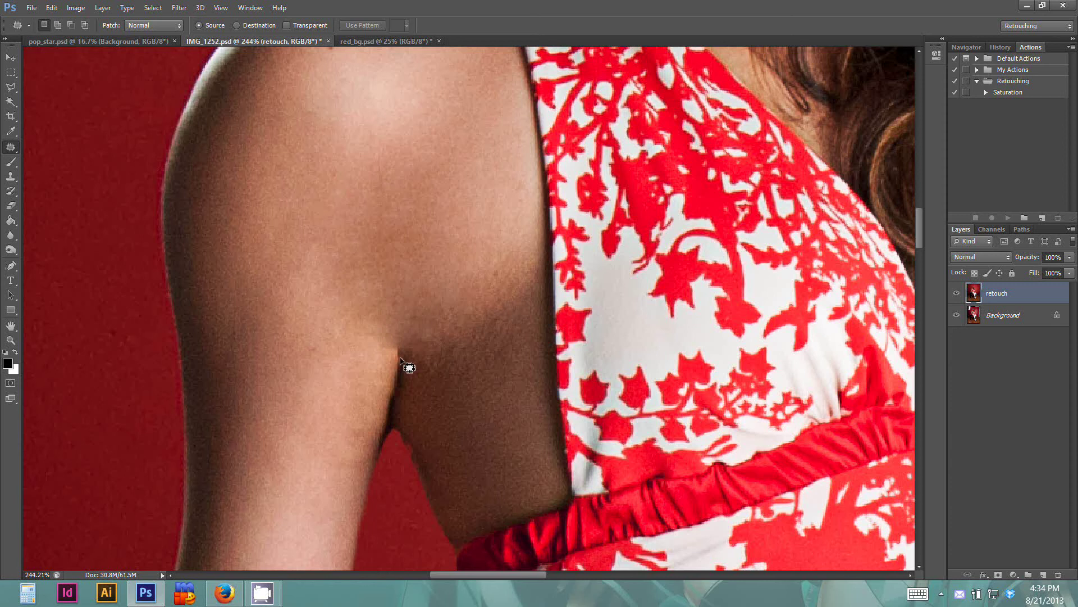
# Blend the skin around the tip of the armpit fold with the Clone Stamp at 25% opacity.
pyautogui.click(11, 177)
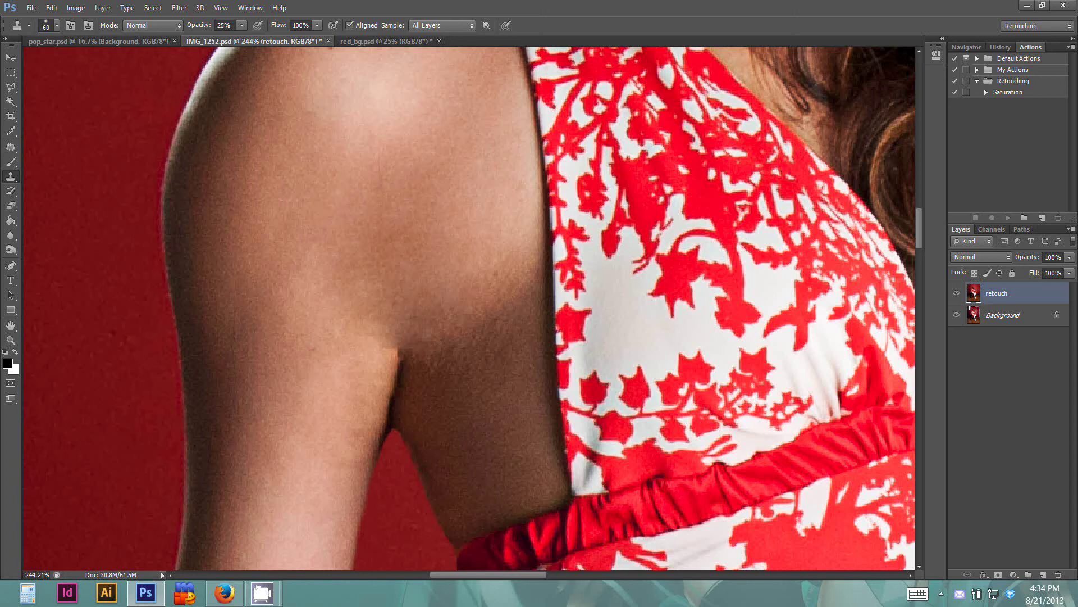
pyautogui.keyDown('alt'); pyautogui.click(463, 277); pyautogui.keyUp('alt')
pyautogui.moveTo(483, 320); pyautogui.dragTo(454, 371)
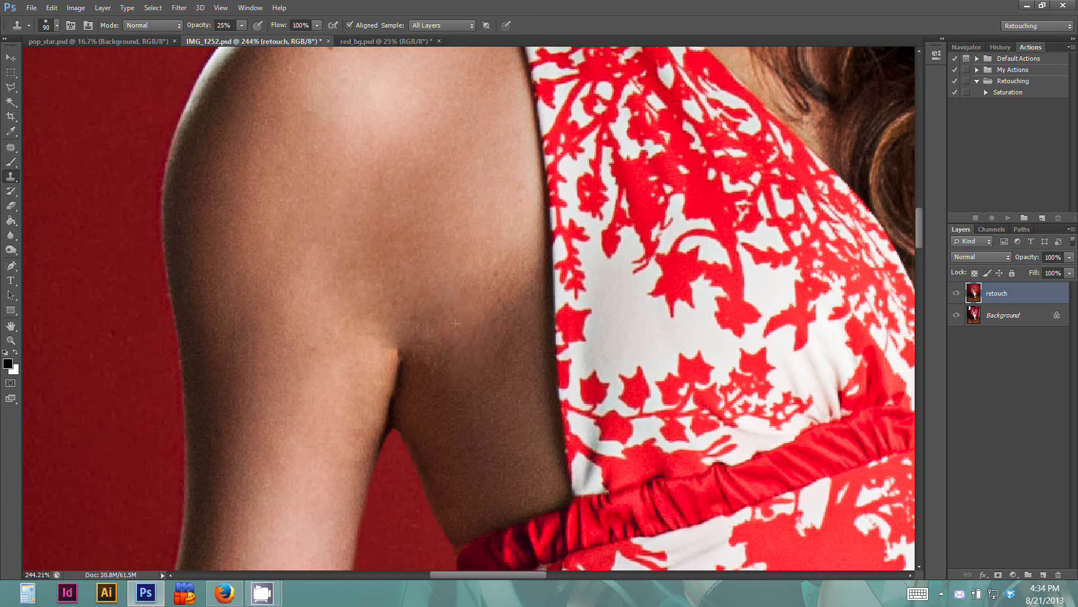
pyautogui.keyDown('alt'); pyautogui.click(416, 319); pyautogui.keyUp('alt')
pyautogui.moveTo(421, 338); pyautogui.dragTo(419, 361)
pyautogui.keyDown('alt'); pyautogui.click(484, 405); pyautogui.keyUp('alt')
pyautogui.keyDown('alt'); pyautogui.click(409, 313); pyautogui.keyUp('alt')
pyautogui.moveTo(353, 329); pyautogui.dragTo(327, 298)
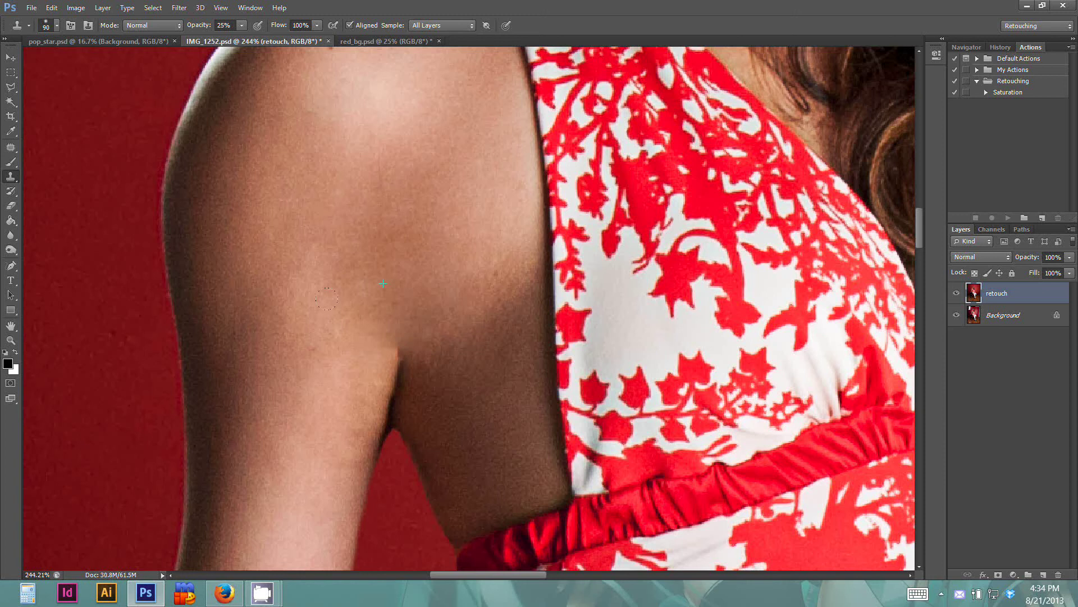
pyautogui.keyDown('alt'); pyautogui.click(337, 319); pyautogui.keyUp('alt')
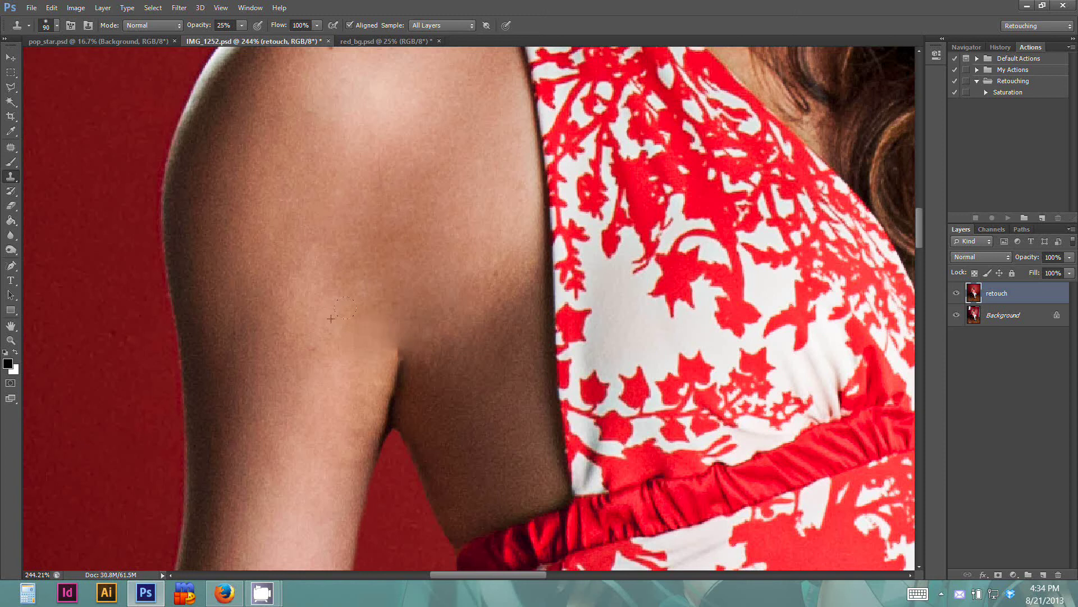
# Patch the blurred skin around the tip of the armpit fold to restore an even texture.
pyautogui.click(10, 147)
pyautogui.moveTo(376, 302)
pyautogui.mouseDown()
pyautogui.moveTo(340, 417)
pyautogui.moveTo(384, 320)
pyautogui.mouseUp()
pyautogui.moveTo(374, 311); pyautogui.dragTo(404, 239)
pyautogui.hotkey('ctrl', 'd')
pyautogui.moveTo(405, 304)
pyautogui.mouseDown()
pyautogui.moveTo(367, 353)
pyautogui.moveTo(420, 333)
pyautogui.moveTo(431, 306)
pyautogui.mouseUp()
pyautogui.hotkey('ctrl', 'd')
pyautogui.moveTo(378, 356)
pyautogui.mouseDown()
pyautogui.moveTo(399, 351)
pyautogui.moveTo(392, 341)
pyautogui.moveTo(340, 396)
pyautogui.moveTo(375, 404)
pyautogui.moveTo(386, 364)
pyautogui.moveTo(357, 332)
pyautogui.mouseUp()
pyautogui.hotkey('ctrl', 'd')
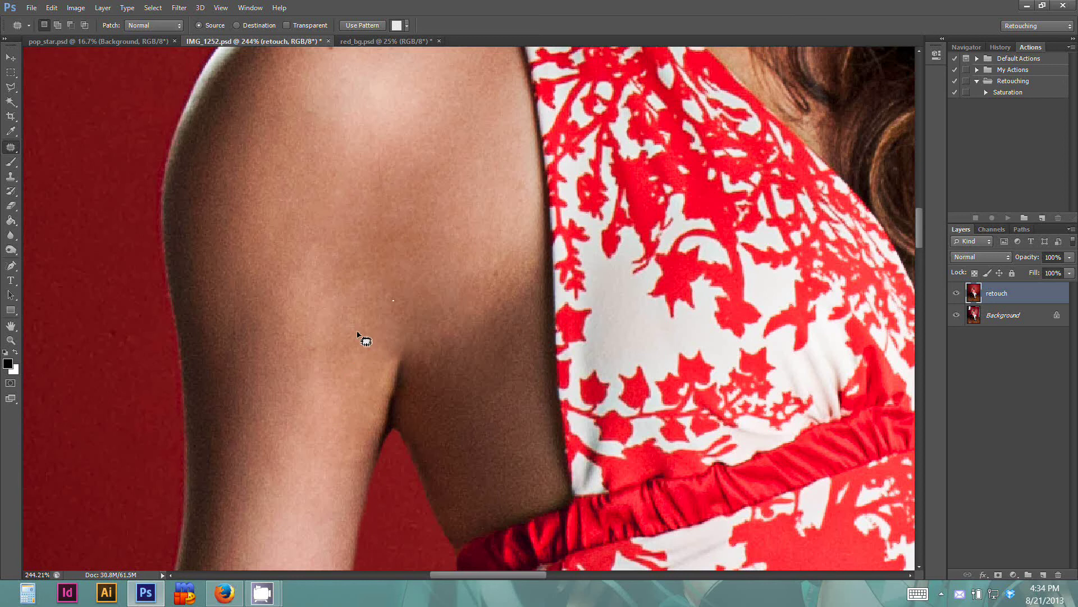
# Patch the uneven areas along the middle and inner side of the upper arm.
pyautogui.moveTo(324, 278)
pyautogui.mouseDown()
pyautogui.moveTo(388, 326)
pyautogui.moveTo(310, 300)
pyautogui.mouseUp()
pyautogui.moveTo(312, 298)
pyautogui.mouseDown()
pyautogui.moveTo(304, 288)
pyautogui.moveTo(281, 306)
pyautogui.mouseUp()
pyautogui.hotkey('ctrl', 'd')
pyautogui.moveTo(344, 428)
pyautogui.mouseDown()
pyautogui.moveTo(370, 348)
pyautogui.moveTo(356, 395)
pyautogui.moveTo(313, 445)
pyautogui.mouseUp()
pyautogui.hotkey('ctrl', 'd')
pyautogui.moveTo(339, 234)
pyautogui.mouseDown()
pyautogui.moveTo(294, 236)
pyautogui.moveTo(336, 303)
pyautogui.mouseUp()
pyautogui.moveTo(325, 281); pyautogui.dragTo(381, 211)
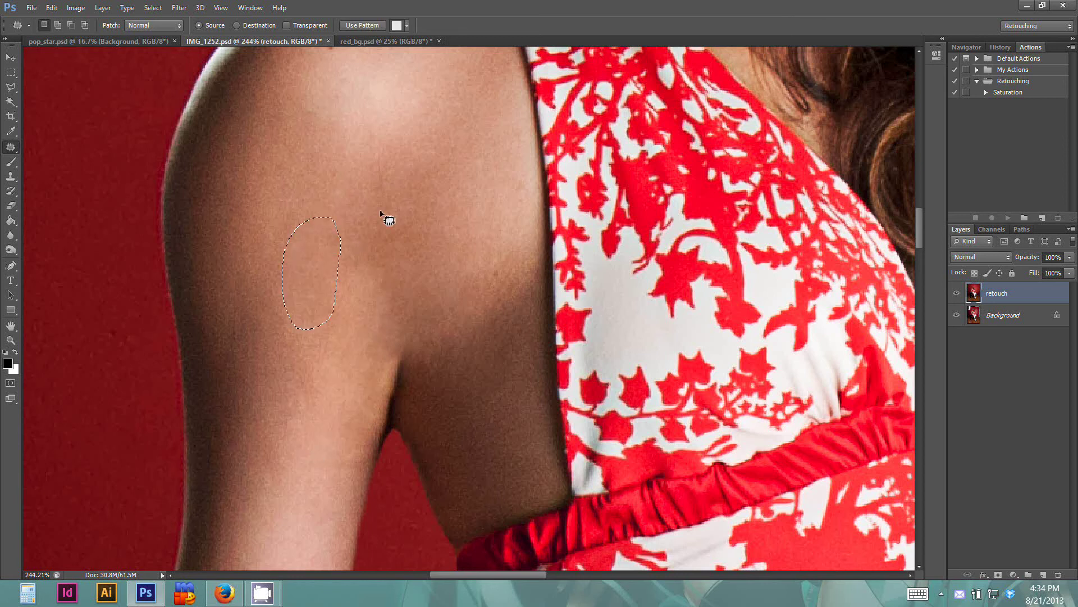
pyautogui.hotkey('ctrl', 'd')
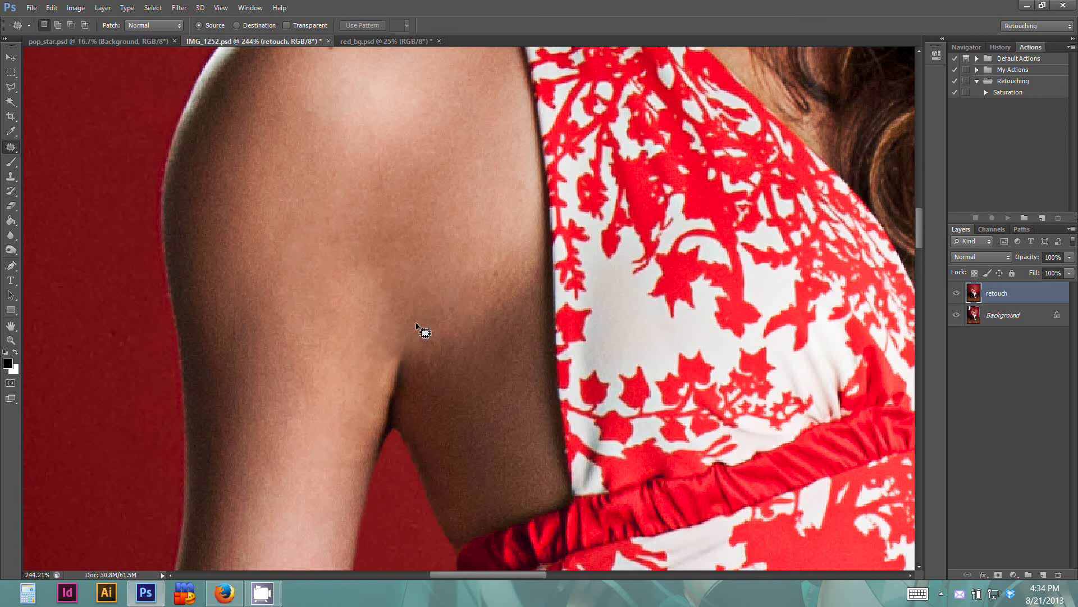
# Patch the remaining tonal streaks above the armpit fold and the faint shadow on the front of the shoulder.
pyautogui.click(10, 177)
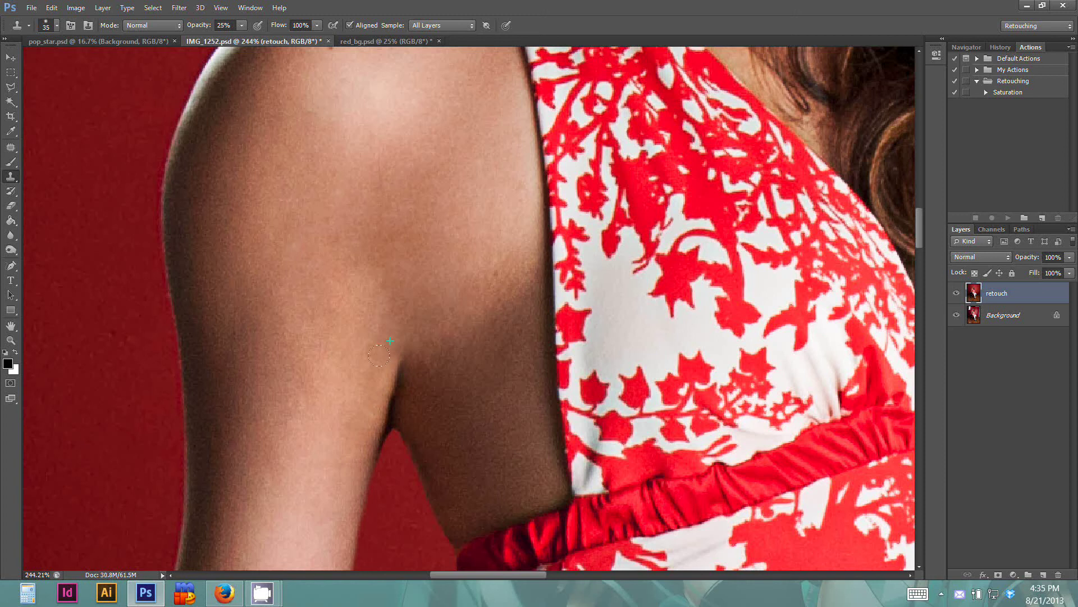
pyautogui.press('j')
pyautogui.moveTo(409, 279); pyautogui.dragTo(396, 304)
pyautogui.click(423, 294)
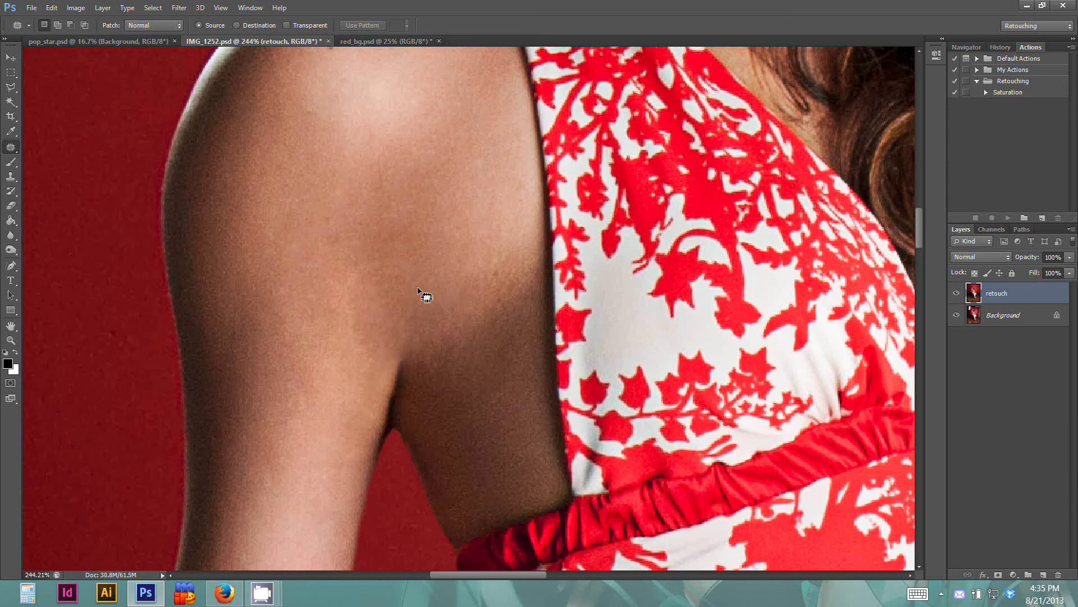
pyautogui.moveTo(425, 263)
pyautogui.mouseDown()
pyautogui.moveTo(378, 258)
pyautogui.moveTo(372, 356)
pyautogui.moveTo(351, 361)
pyautogui.mouseUp()
pyautogui.click(305, 405)
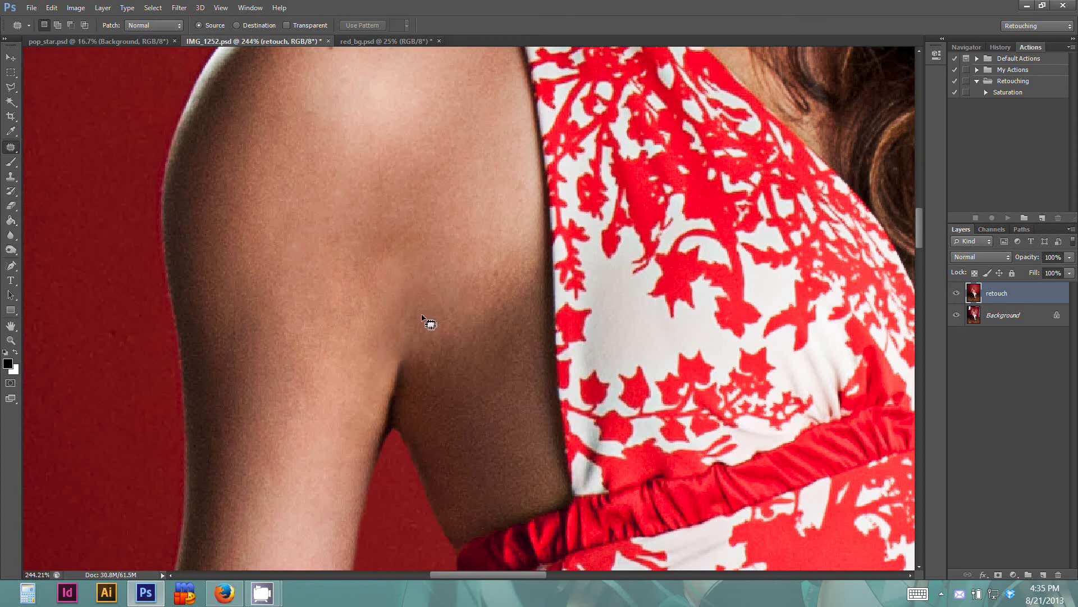
pyautogui.moveTo(424, 269)
pyautogui.mouseDown()
pyautogui.moveTo(375, 340)
pyautogui.moveTo(442, 322)
pyautogui.moveTo(297, 357)
pyautogui.mouseUp()
pyautogui.click(323, 342)
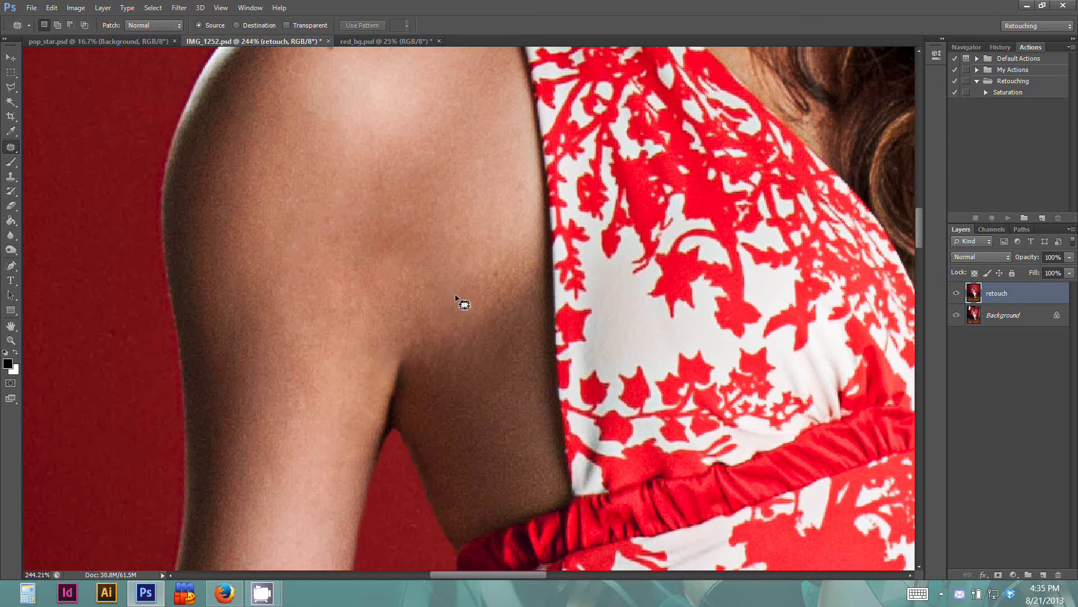
pyautogui.moveTo(402, 212)
pyautogui.mouseDown()
pyautogui.moveTo(379, 281)
pyautogui.moveTo(405, 219)
pyautogui.mouseUp()
pyautogui.moveTo(392, 243); pyautogui.dragTo(442, 204)
pyautogui.click(493, 304)
# Compare the smoothed armpit with the original by toggling the retouch layer's visibility.
pyautogui.scroll(-6, 494, 304)
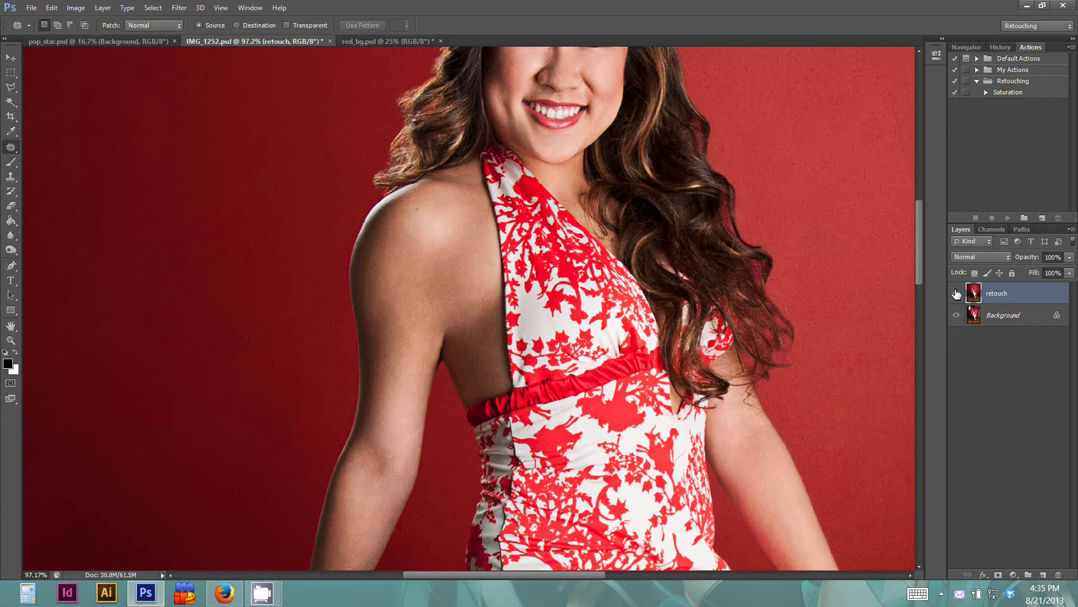
pyautogui.click(957, 293)
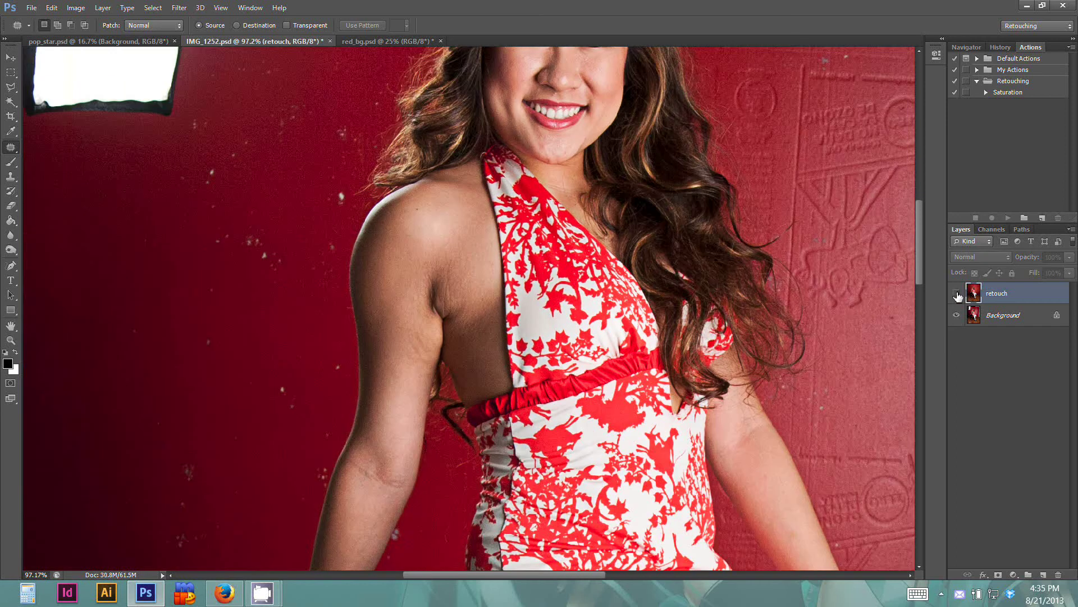
pyautogui.click(956, 293)
pyautogui.click(958, 294)
pyautogui.click(957, 294)
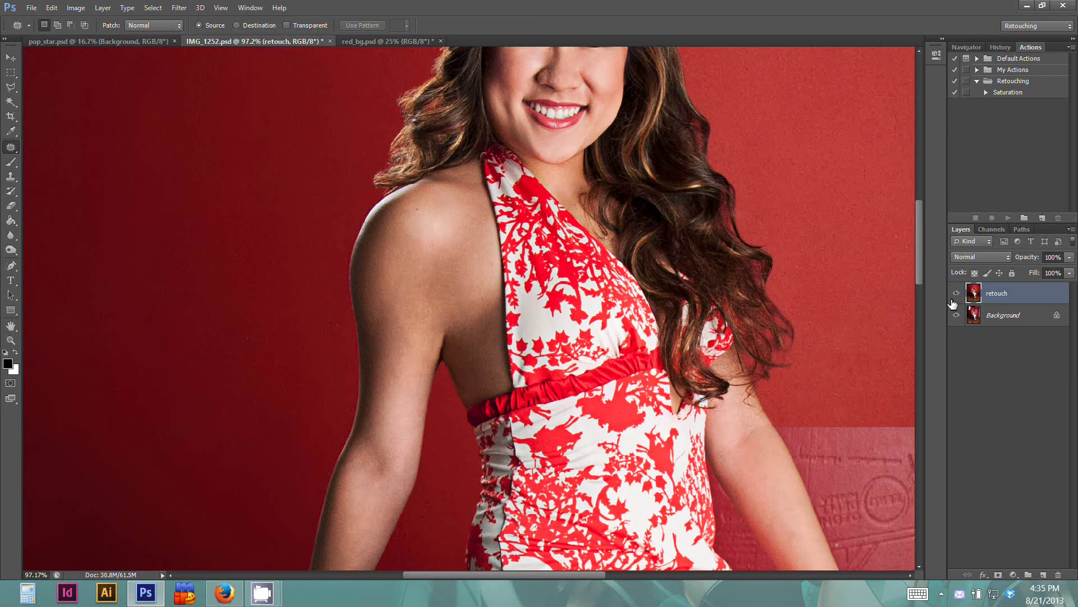
# Partly restore the original armpit fold edge on the retouch layer with the Eraser at 52% opacity and a 40 px brush.
pyautogui.scroll(5, 458, 360)
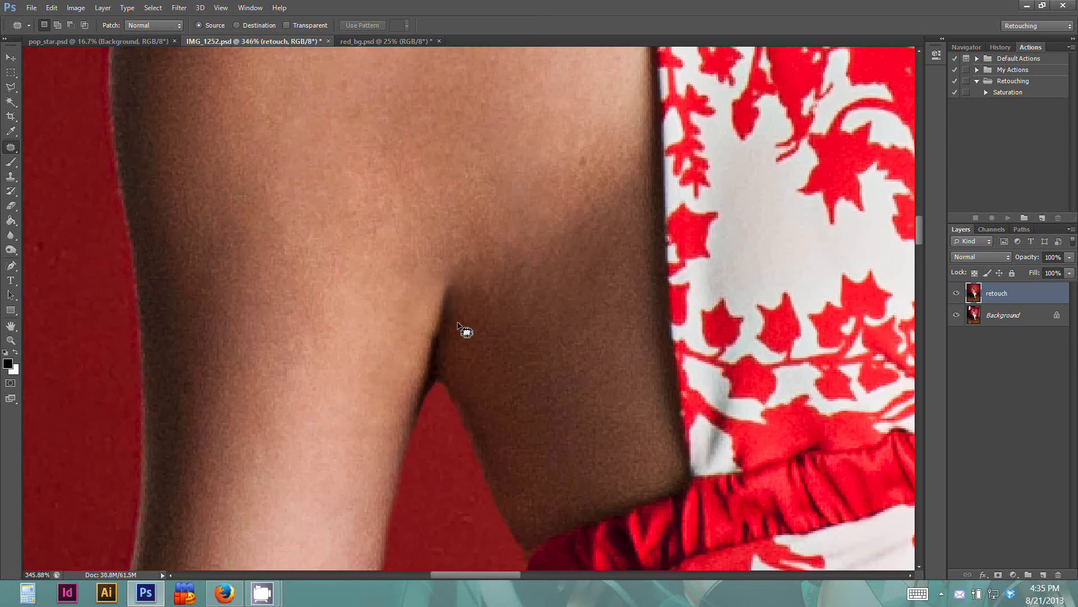
pyautogui.click(11, 205)
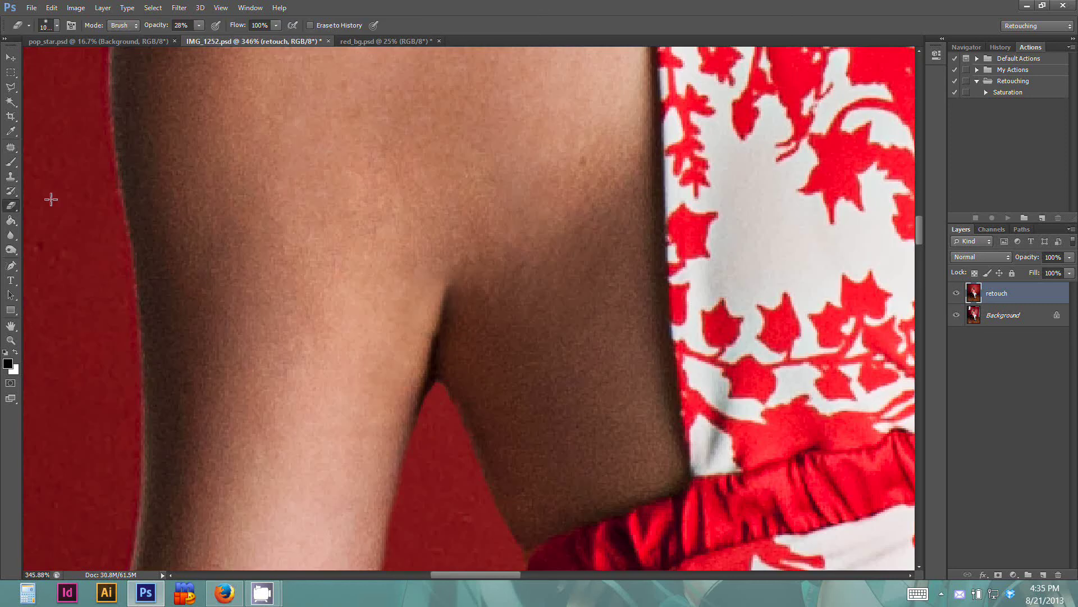
pyautogui.click(199, 27)
pyautogui.click(356, 10)
pyautogui.press(']')
pyautogui.press('[')
pyautogui.press('[')
pyautogui.press('[')
pyautogui.press('[')
pyautogui.press('[')
pyautogui.press(']')
pyautogui.press(']')
pyautogui.press(']')
pyautogui.moveTo(422, 303)
pyautogui.mouseDown()
pyautogui.moveTo(427, 278)
pyautogui.moveTo(421, 313)
pyautogui.moveTo(448, 350)
pyautogui.mouseUp()
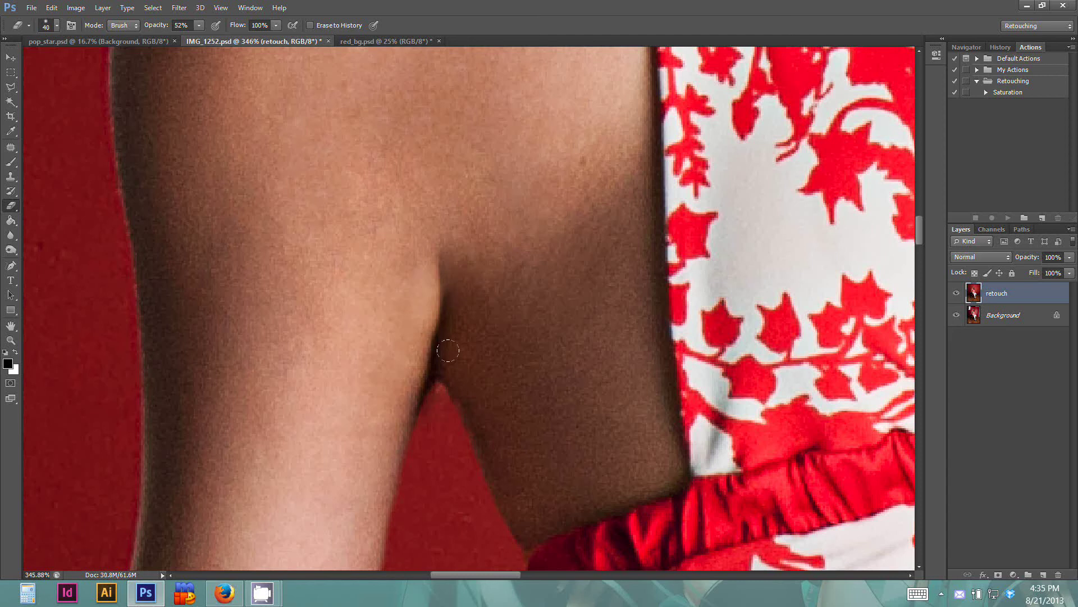
pyautogui.moveTo(451, 279)
pyautogui.mouseDown()
pyautogui.moveTo(436, 251)
pyautogui.moveTo(499, 335)
pyautogui.mouseUp()
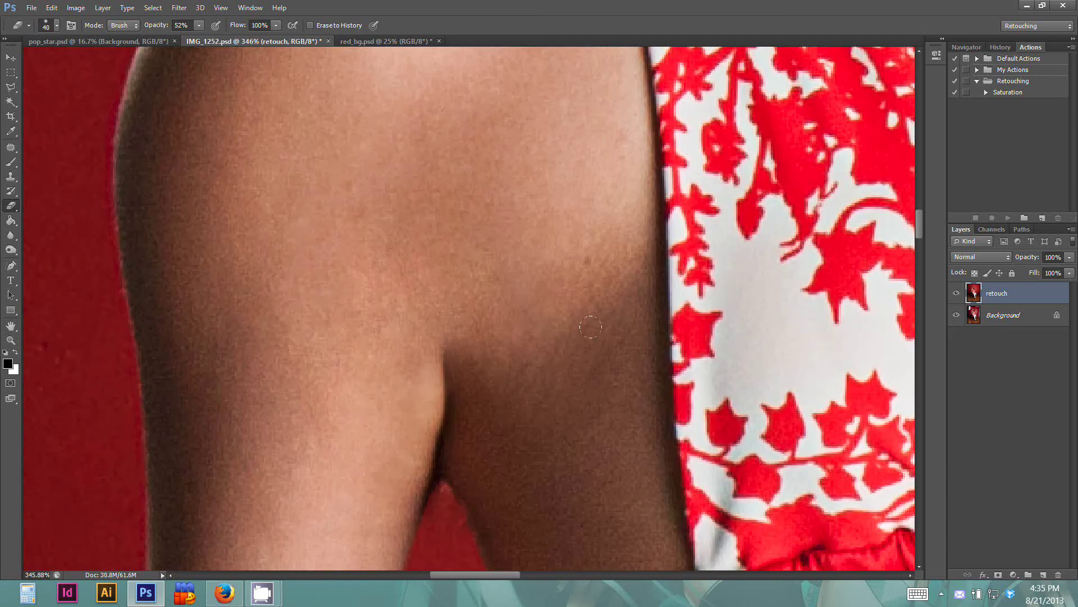
# Toggle the retouch layer to check the restored armpit fold against the original, both zoomed out and close up.
pyautogui.moveTo(645, 336); pyautogui.dragTo(554, 336)
pyautogui.click(956, 293)
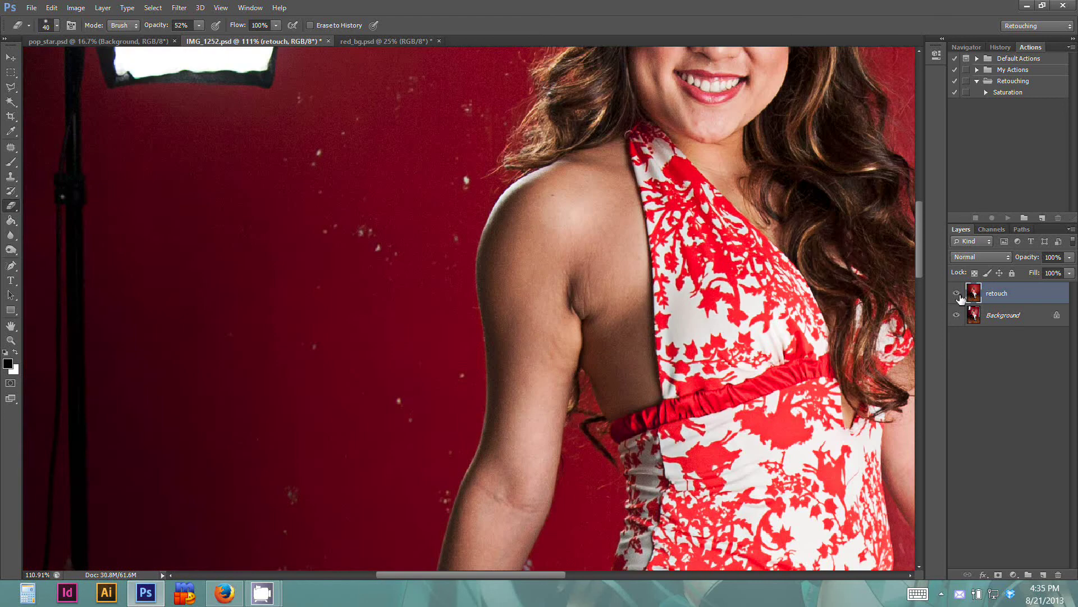
pyautogui.click(957, 293)
pyautogui.scroll(4, 580, 324)
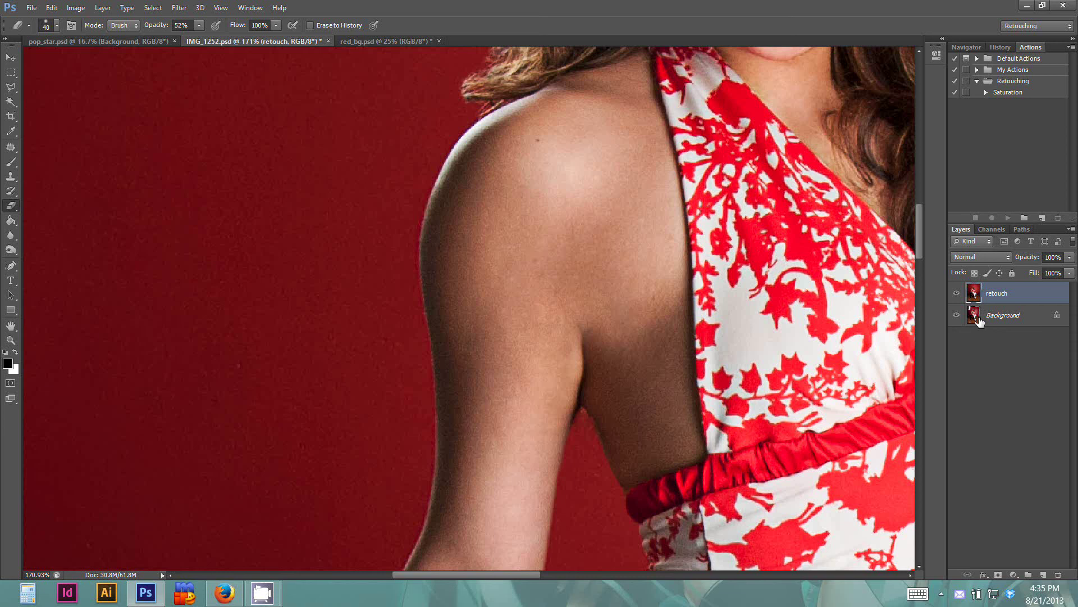
pyautogui.click(956, 293)
pyautogui.click(957, 293)
pyautogui.click(958, 300)
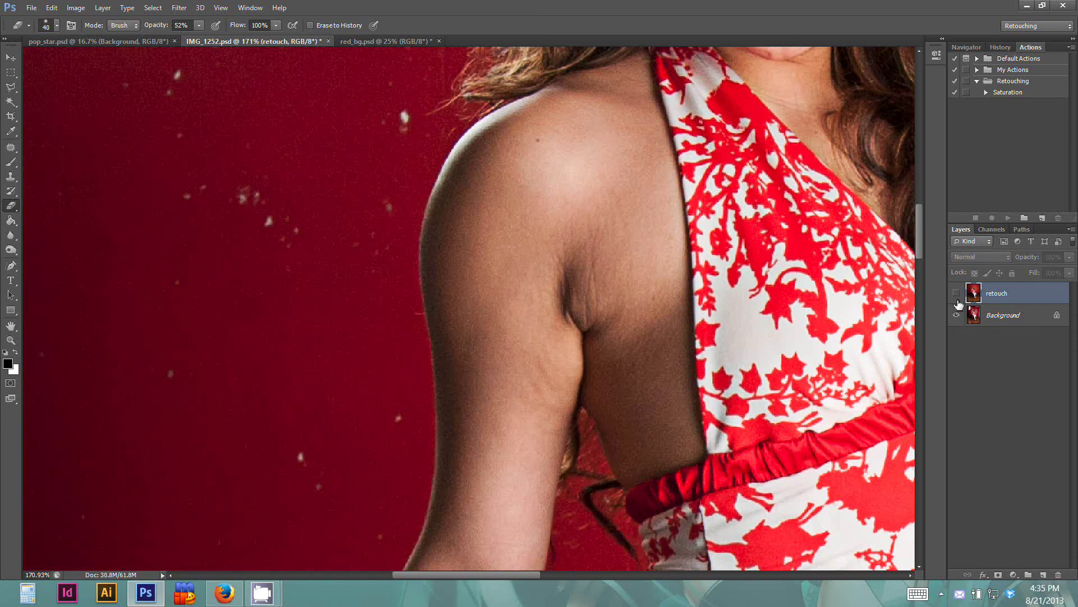
pyautogui.click(957, 301)
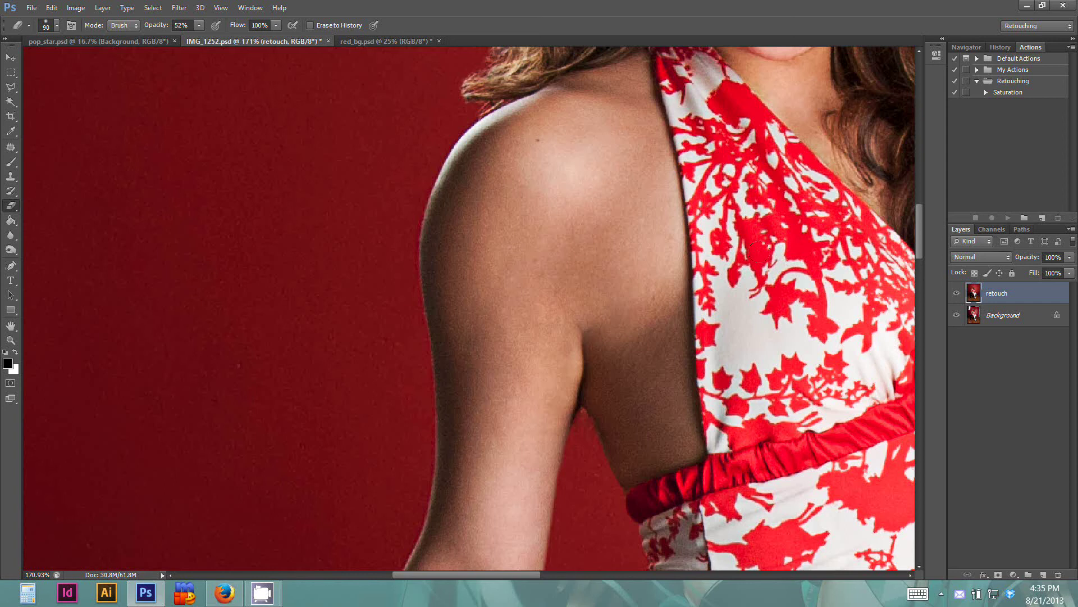
# Duplicate the Background layer and rename the copy "retouch".
pyautogui.moveTo(671, 372); pyautogui.dragTo(629, 374)
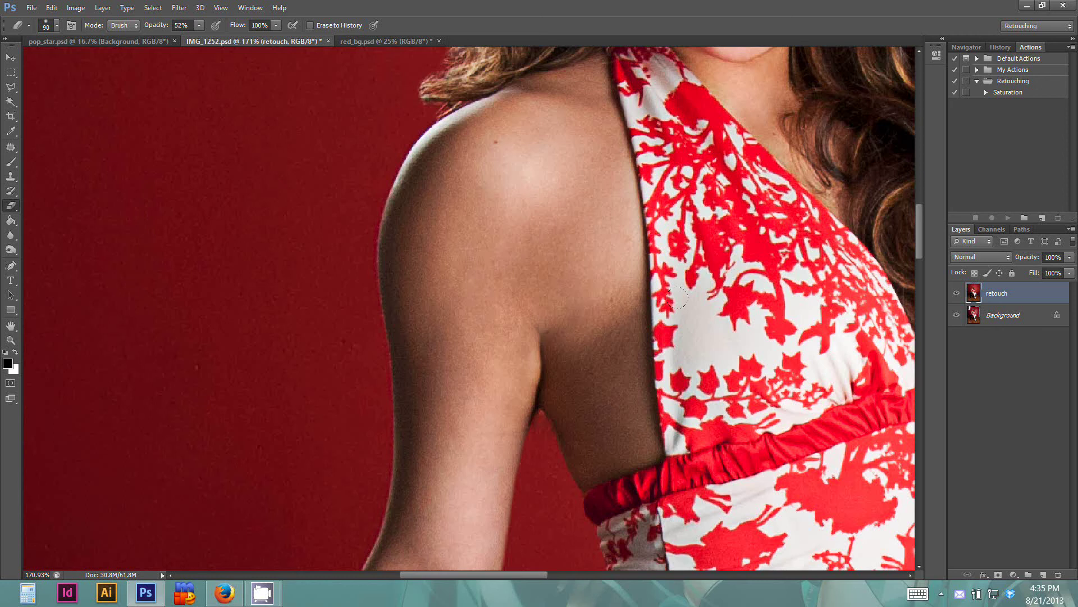
pyautogui.click(1023, 316)
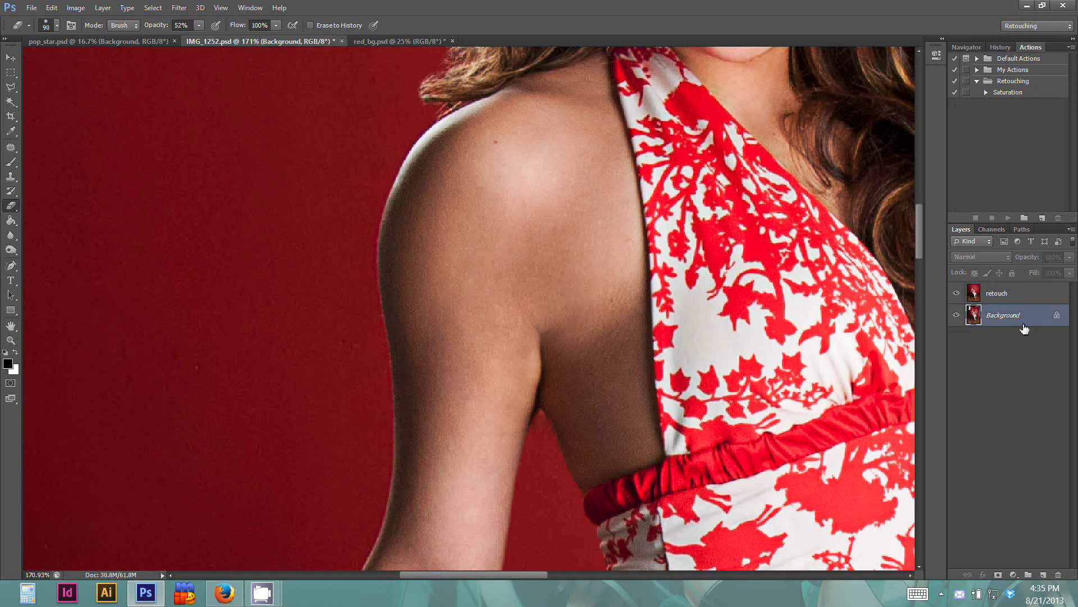
pyautogui.moveTo(1021, 318); pyautogui.dragTo(1043, 574)
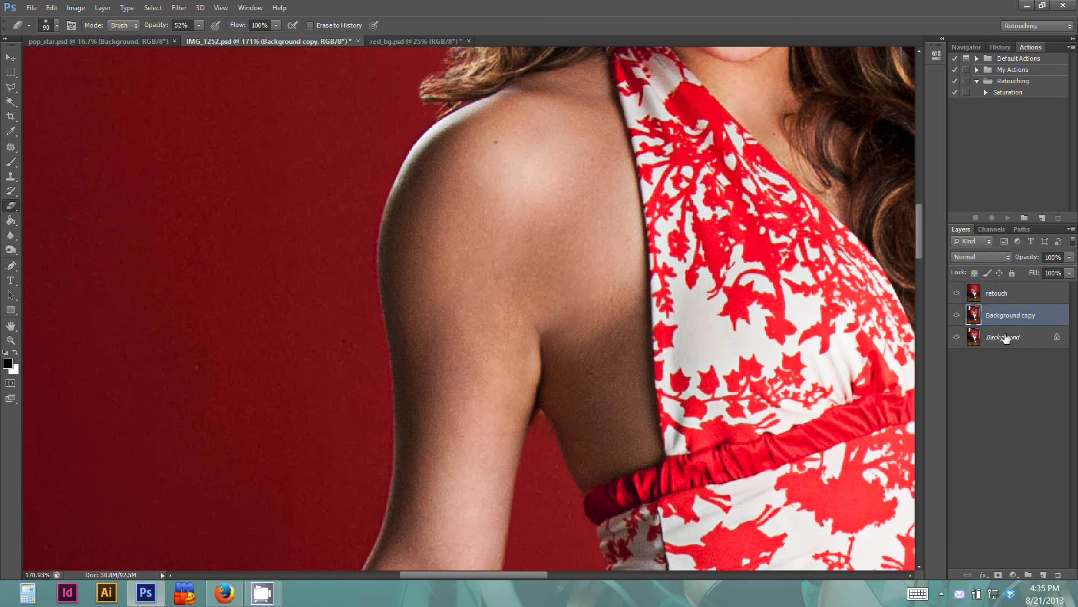
pyautogui.doubleClick(1009, 316)
pyautogui.write('retouch')
pyautogui.press('Return')
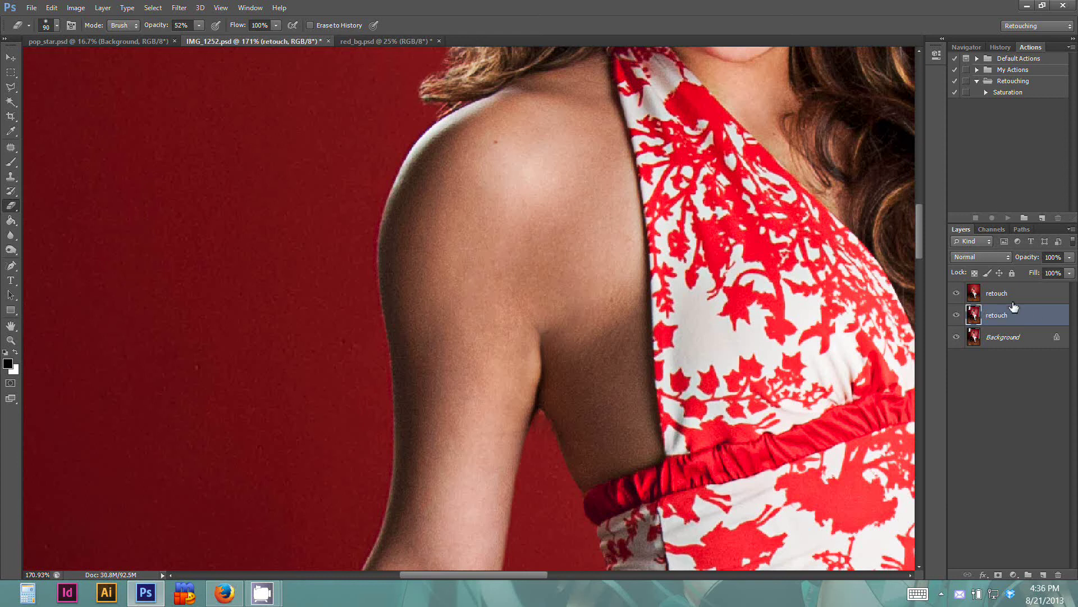
# Merge the upper retouch layer down into the renamed Background copy.
pyautogui.click(1013, 297)
pyautogui.click(102, 8)
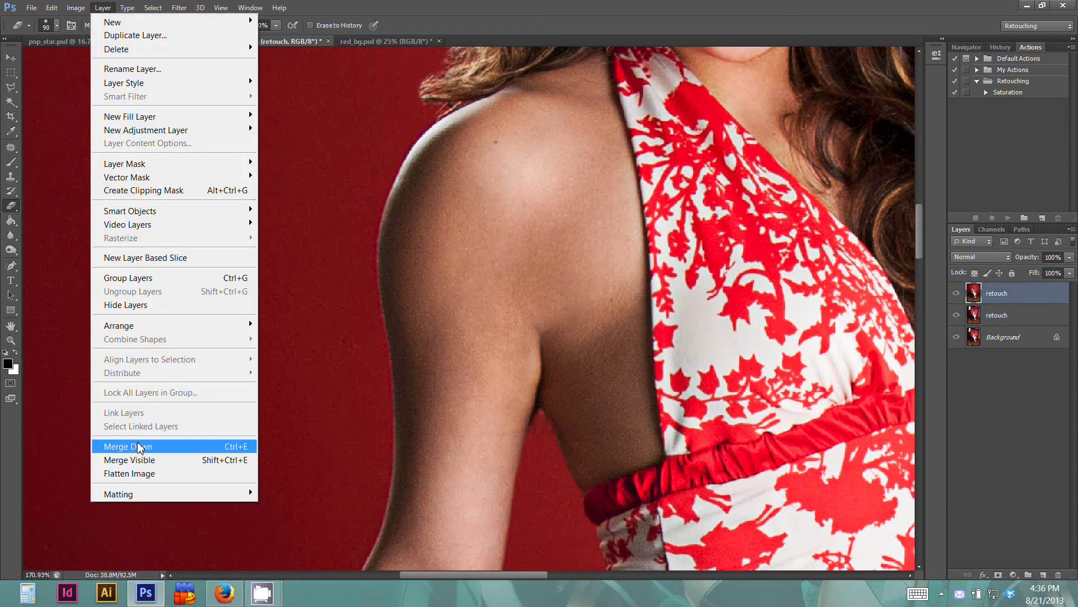
pyautogui.click(138, 446)
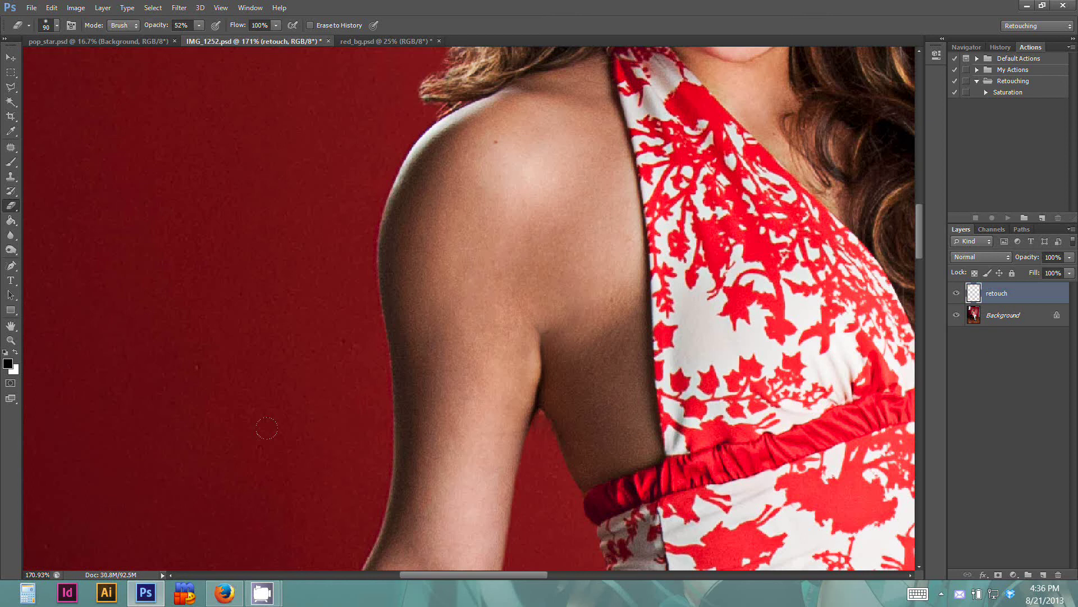
# Patch the uneven skin just above the armpit fold on the retouch layer with nearby smooth skin.
pyautogui.click(11, 148)
pyautogui.scroll(2, 193, 229)
pyautogui.scroll(3, 498, 326)
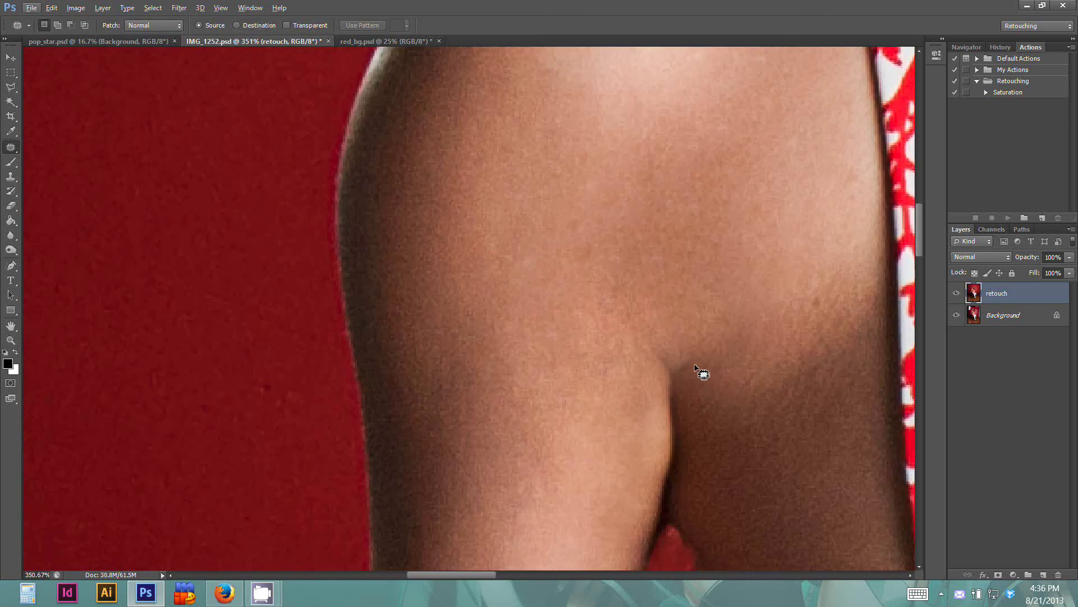
pyautogui.moveTo(765, 314)
pyautogui.mouseDown()
pyautogui.moveTo(686, 344)
pyautogui.moveTo(714, 368)
pyautogui.moveTo(780, 327)
pyautogui.mouseUp()
pyautogui.hotkey('ctrl', 'd')
pyautogui.moveTo(761, 289)
pyautogui.mouseDown()
pyautogui.moveTo(770, 329)
pyautogui.moveTo(765, 292)
pyautogui.mouseUp()
pyautogui.moveTo(688, 356)
pyautogui.mouseDown()
pyautogui.moveTo(679, 380)
pyautogui.moveTo(783, 265)
pyautogui.mouseUp()
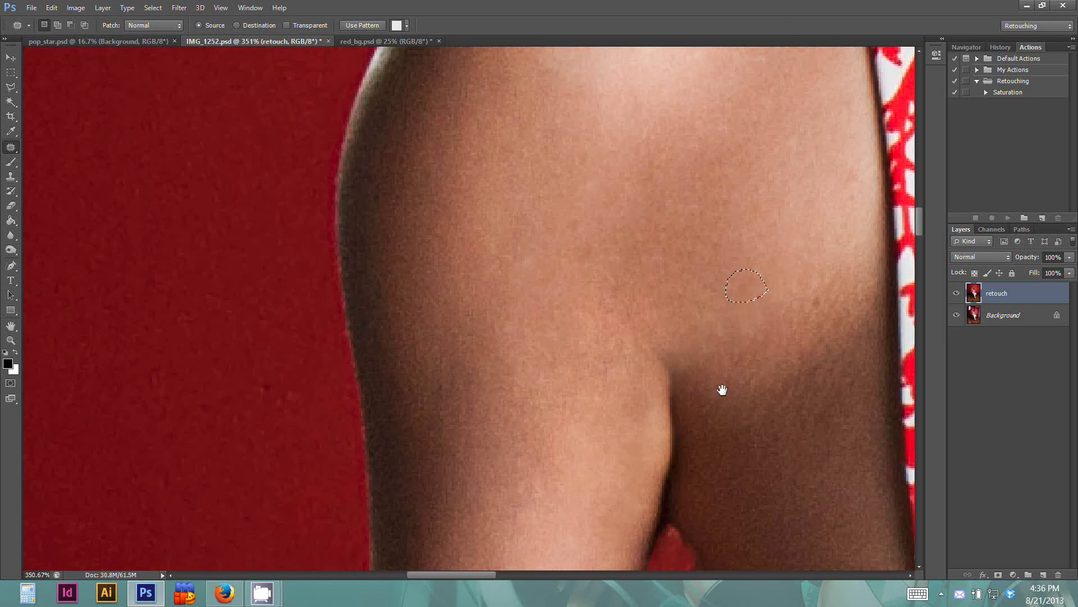
pyautogui.moveTo(716, 398); pyautogui.dragTo(554, 374)
pyautogui.moveTo(532, 466); pyautogui.dragTo(542, 422)
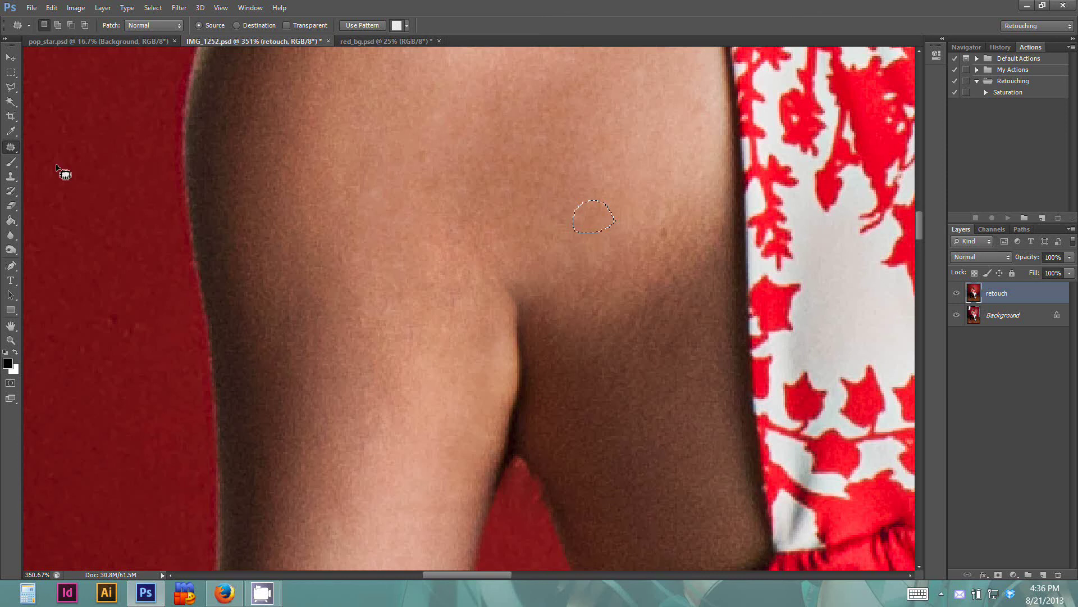
# Clean up the inner arm edge along the armpit fold with the Clone Stamp at 48% opacity and a 20 px brush.
pyautogui.click(11, 176)
pyautogui.hotkey('ctrl', 'd')
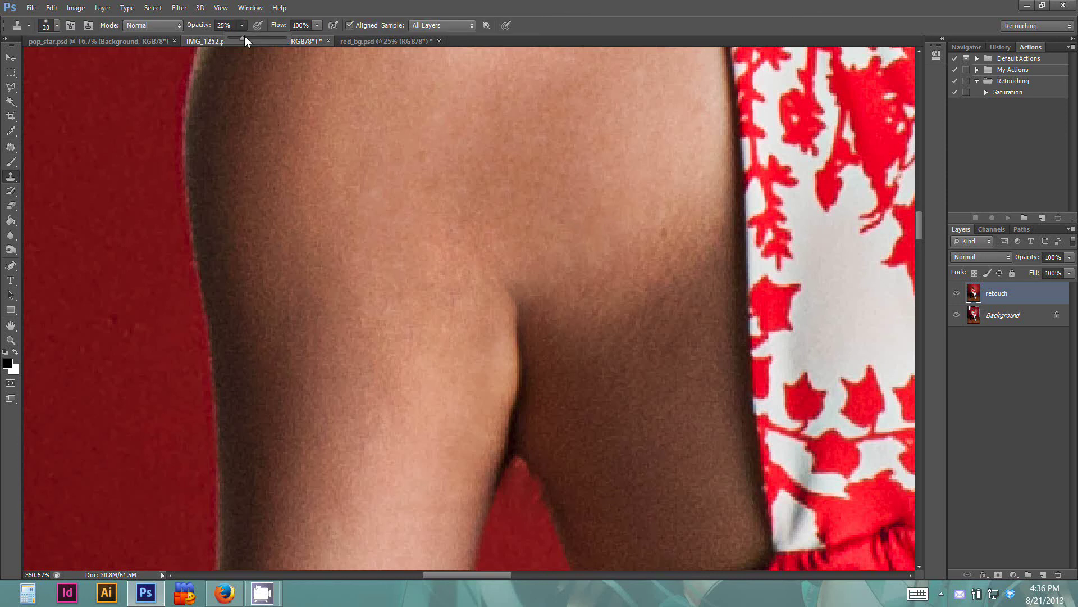
pyautogui.keyDown('alt'); pyautogui.click(508, 425); pyautogui.keyUp('alt')
pyautogui.moveTo(506, 401); pyautogui.dragTo(512, 405)
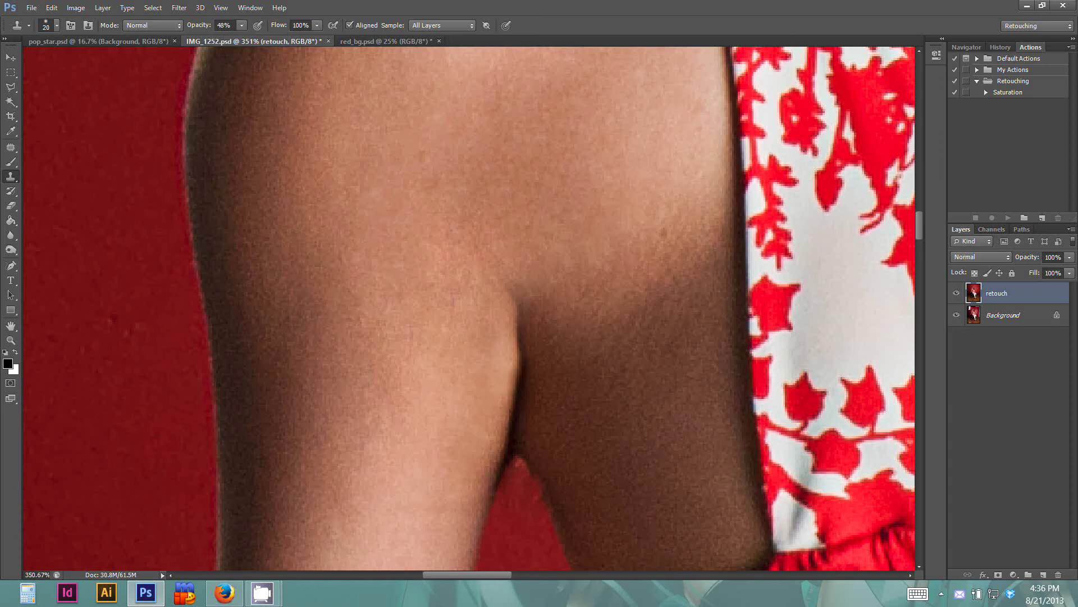
pyautogui.keyDown('alt'); pyautogui.click(521, 404); pyautogui.keyUp('alt')
pyautogui.moveTo(518, 364)
pyautogui.mouseDown()
pyautogui.moveTo(509, 350)
pyautogui.moveTo(509, 414)
pyautogui.mouseUp()
pyautogui.keyDown('alt'); pyautogui.click(512, 400); pyautogui.keyUp('alt')
# Toggle the retouch layer to compare the armpit and background cleanup with the original photo.
pyautogui.scroll(-6, 568, 356)
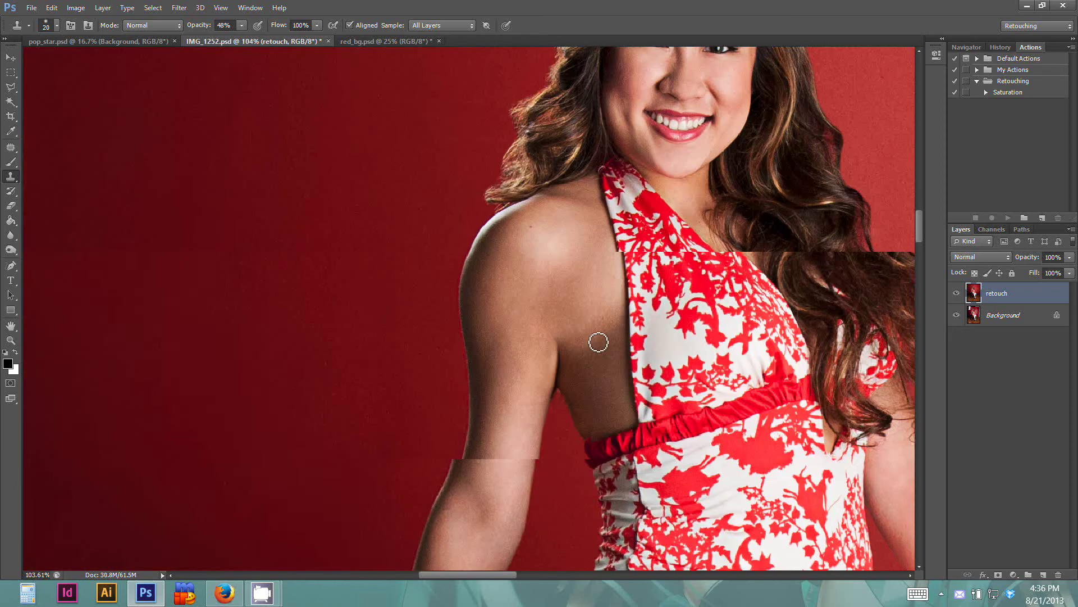
pyautogui.click(957, 293)
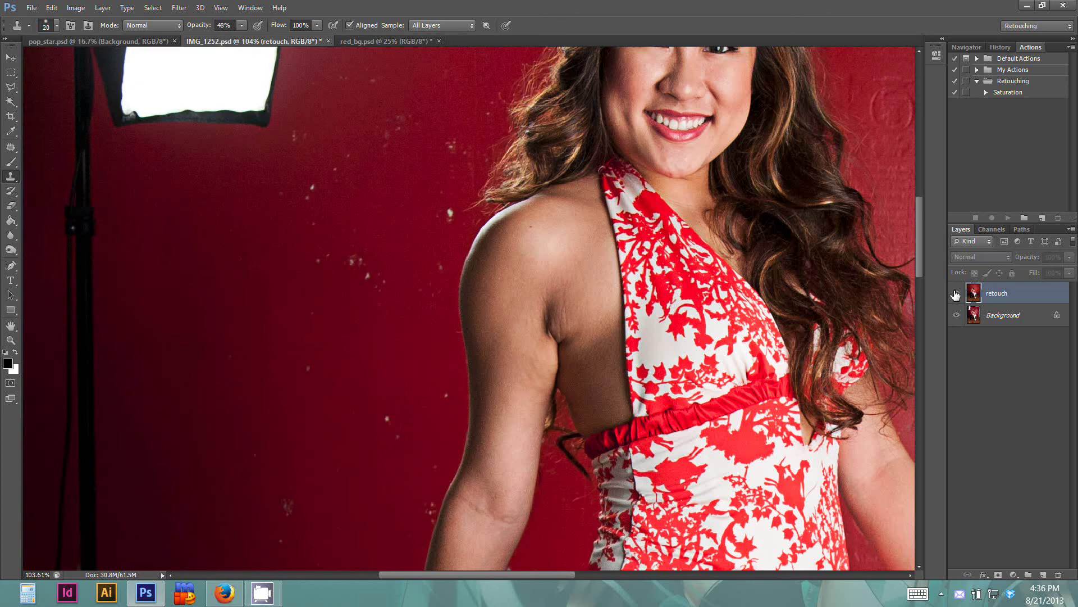
pyautogui.click(956, 294)
pyautogui.click(956, 294)
pyautogui.click(955, 295)
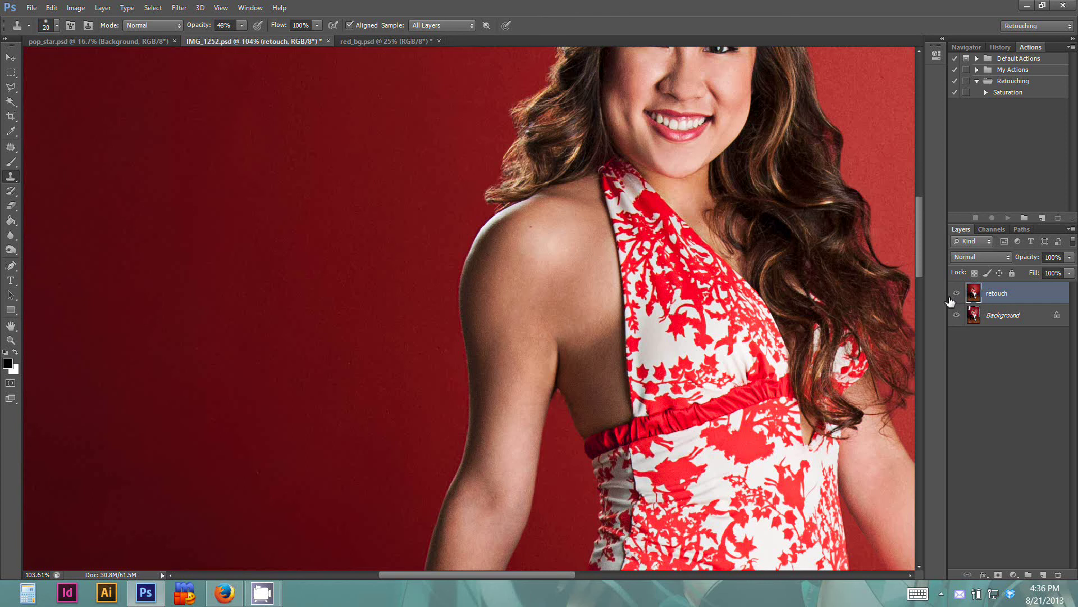
pyautogui.click(955, 294)
pyautogui.click(954, 294)
pyautogui.moveTo(223, 40); pyautogui.dragTo(225, 40)
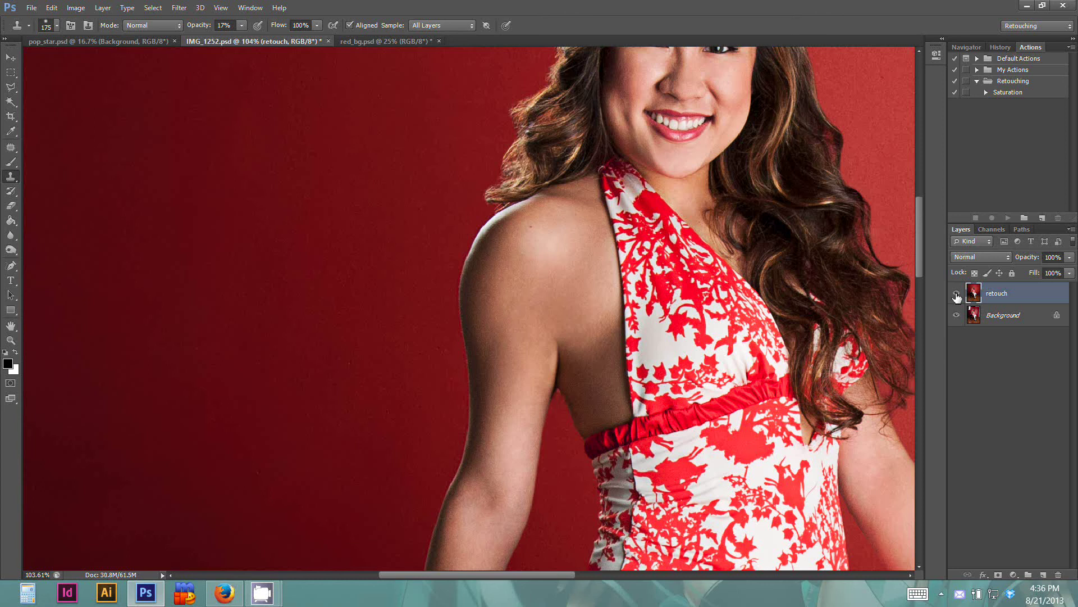
pyautogui.click(956, 295)
pyautogui.click(957, 294)
# Clean the red gap between arm and torso below the armpit with the Clone Stamp at 100% opacity and a 15 px brush.
pyautogui.scroll(5, 608, 414)
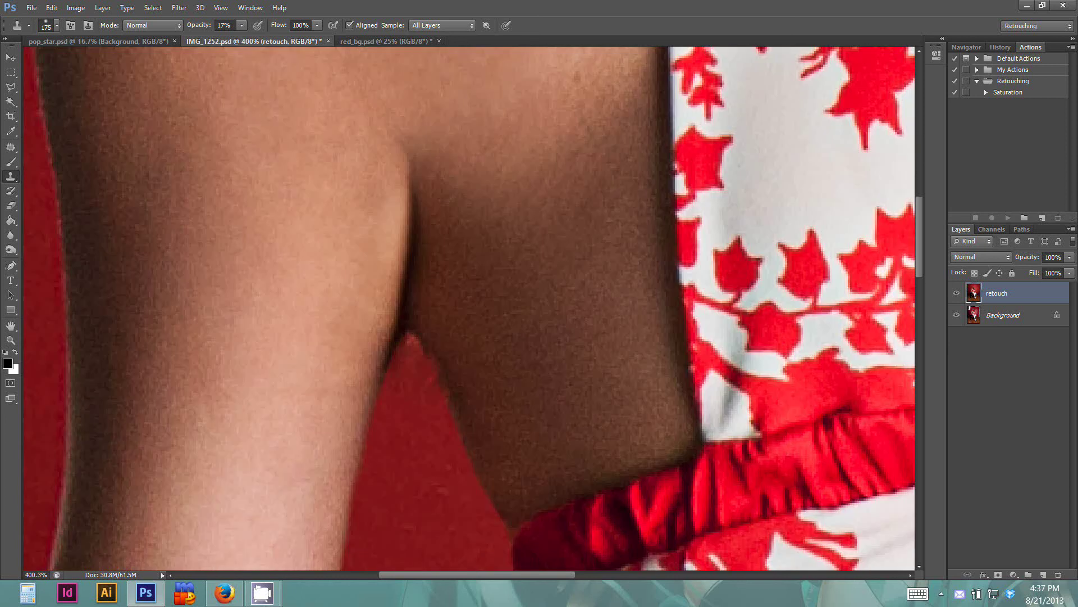
pyautogui.click(242, 26)
pyautogui.moveTo(247, 39); pyautogui.dragTo(433, 41)
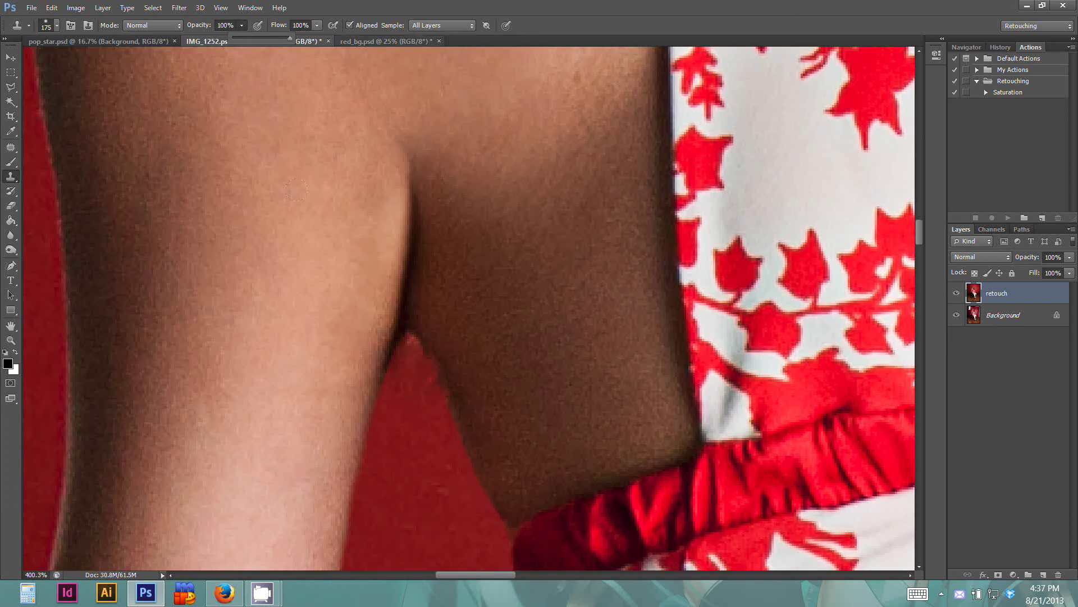
pyautogui.click(296, 190)
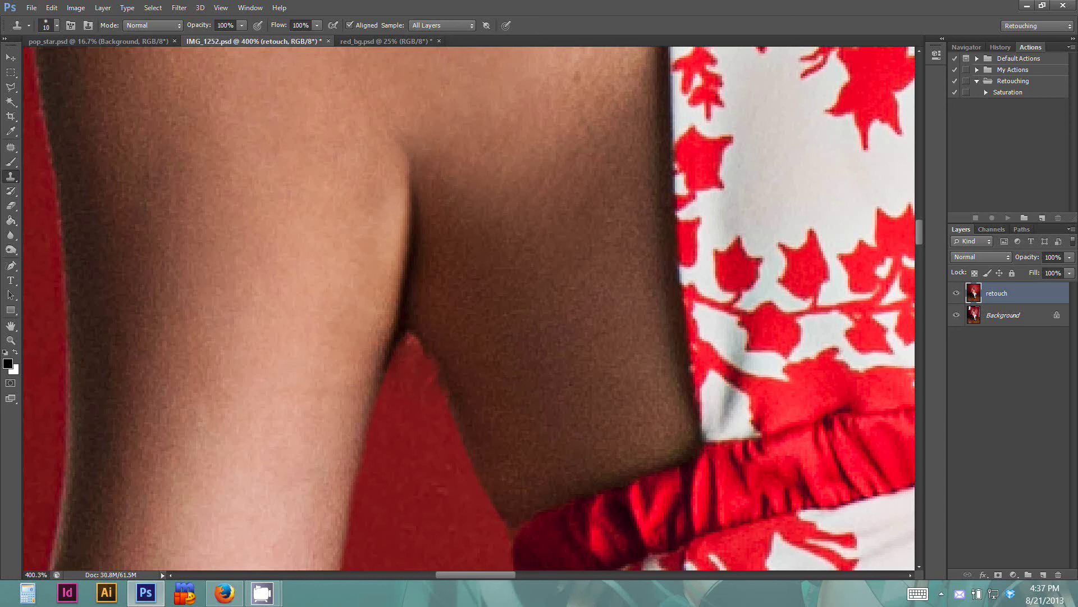
pyautogui.press(']')
pyautogui.moveTo(423, 374)
pyautogui.mouseDown()
pyautogui.moveTo(445, 394)
pyautogui.moveTo(410, 328)
pyautogui.mouseUp()
pyautogui.keyDown('alt'); pyautogui.click(462, 426); pyautogui.keyUp('alt')
pyautogui.keyDown('alt'); pyautogui.click(433, 462); pyautogui.keyUp('alt')
pyautogui.click(447, 506)
pyautogui.keyDown('alt'); pyautogui.click(416, 404); pyautogui.keyUp('alt')
pyautogui.moveTo(414, 374); pyautogui.dragTo(402, 355)
# Toggle the retouch layer to check the cleaned gap below the armpit against the original.
pyautogui.scroll(-6, 486, 405)
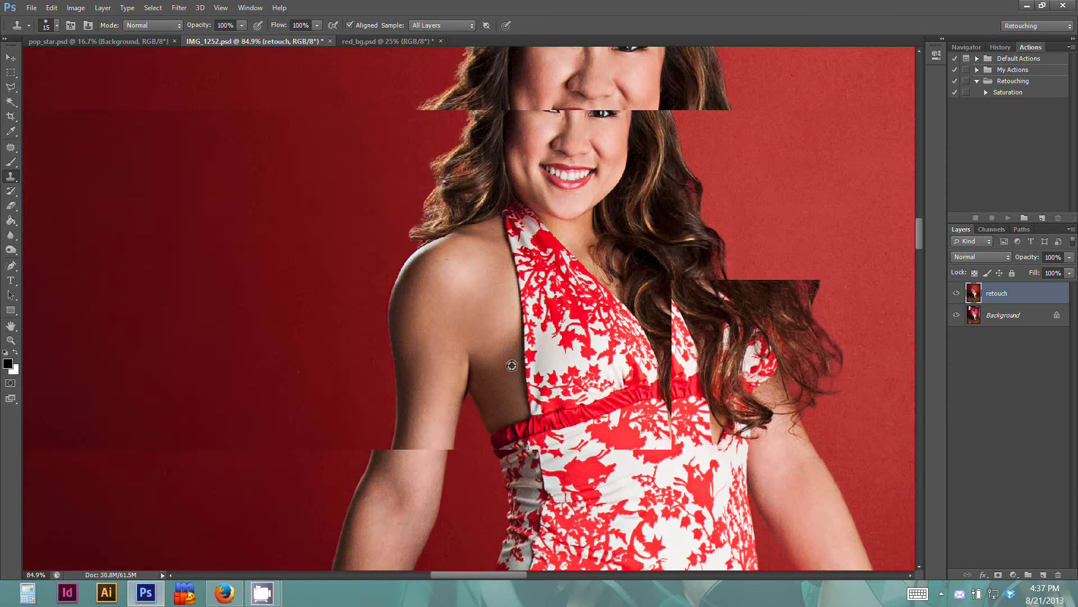
pyautogui.scroll(-1, 512, 365)
pyautogui.click(956, 294)
pyautogui.click(955, 294)
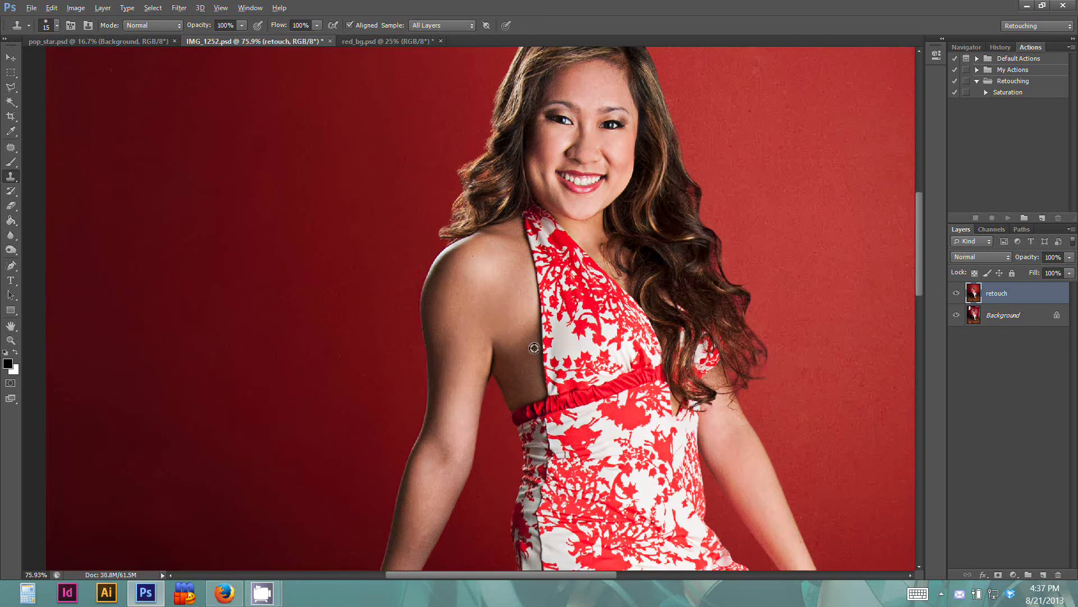
# Patch the remaining uneven skin patches around the armpit and upper arm on the retouch layer.
pyautogui.scroll(4, 534, 344)
pyautogui.click(13, 149)
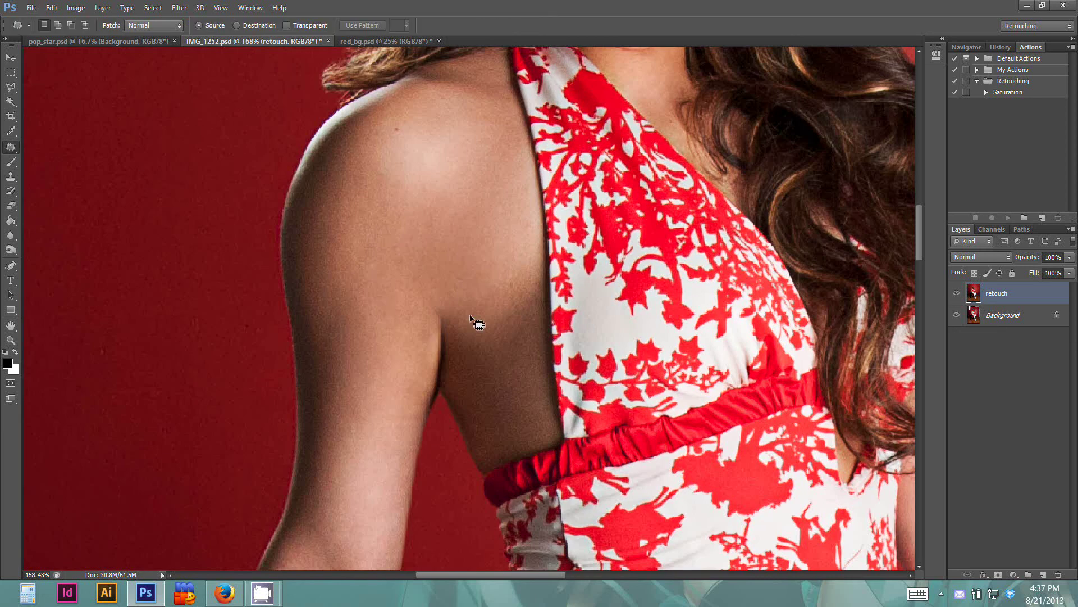
pyautogui.moveTo(471, 273)
pyautogui.mouseDown()
pyautogui.moveTo(449, 311)
pyautogui.moveTo(500, 281)
pyautogui.moveTo(477, 259)
pyautogui.mouseUp()
pyautogui.hotkey('ctrl', 'd')
pyautogui.hotkey('ctrl', 'd')
pyautogui.moveTo(402, 339)
pyautogui.mouseDown()
pyautogui.moveTo(401, 362)
pyautogui.moveTo(409, 407)
pyautogui.moveTo(431, 350)
pyautogui.moveTo(423, 318)
pyautogui.mouseUp()
pyautogui.moveTo(419, 338); pyautogui.dragTo(363, 323)
pyautogui.hotkey('ctrl', 'd')
pyautogui.moveTo(417, 288); pyautogui.dragTo(411, 291)
# Compare the whole retouched portrait with the original by toggling the retouch layer.
pyautogui.hotkey('ctrl', '0')
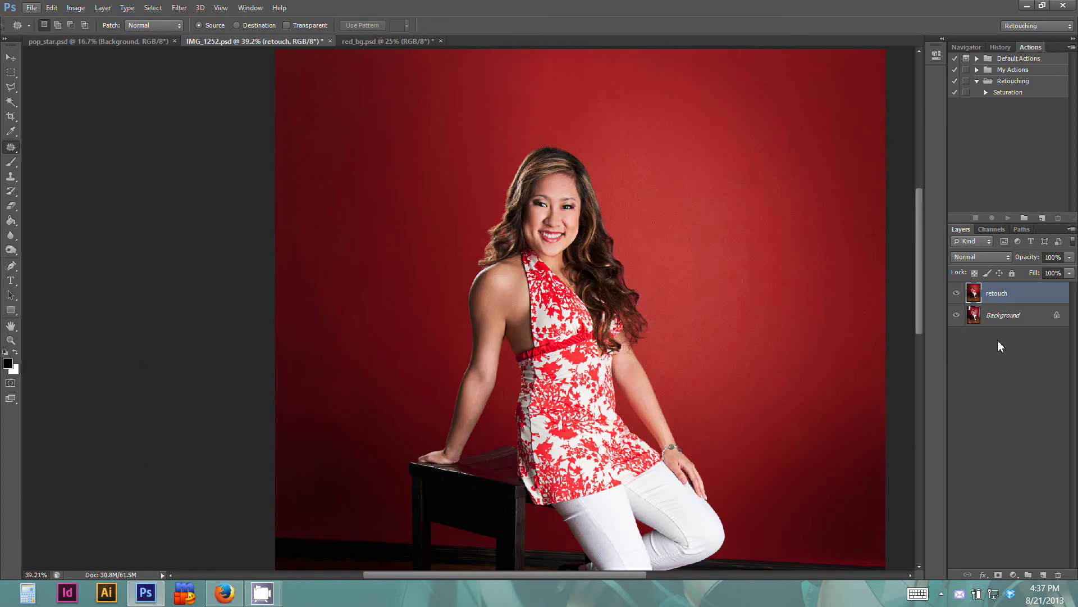
pyautogui.click(956, 293)
pyautogui.click(957, 293)
pyautogui.click(957, 293)
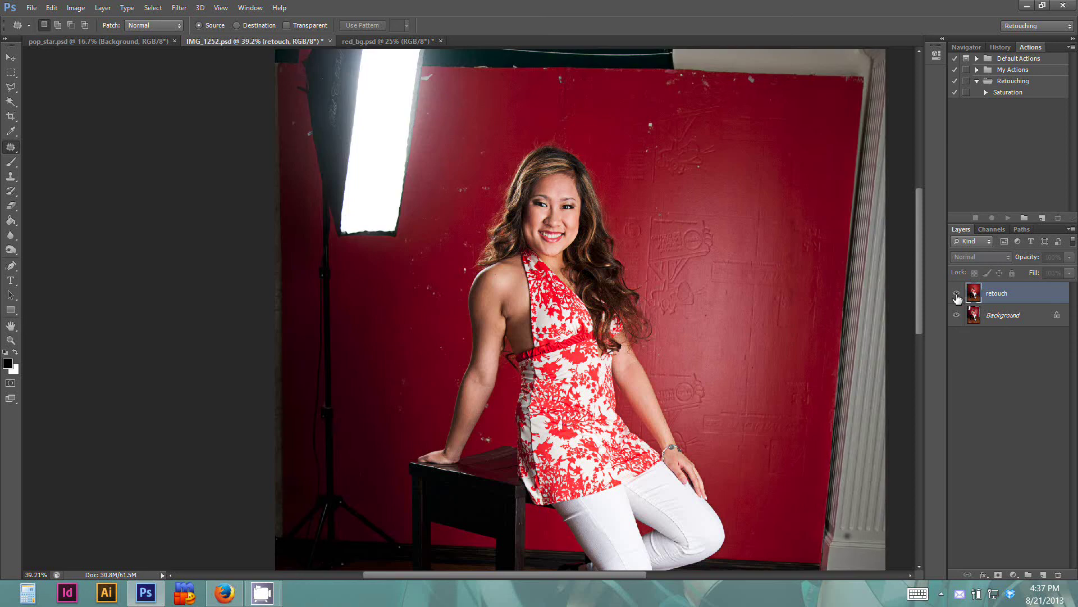
pyautogui.click(956, 293)
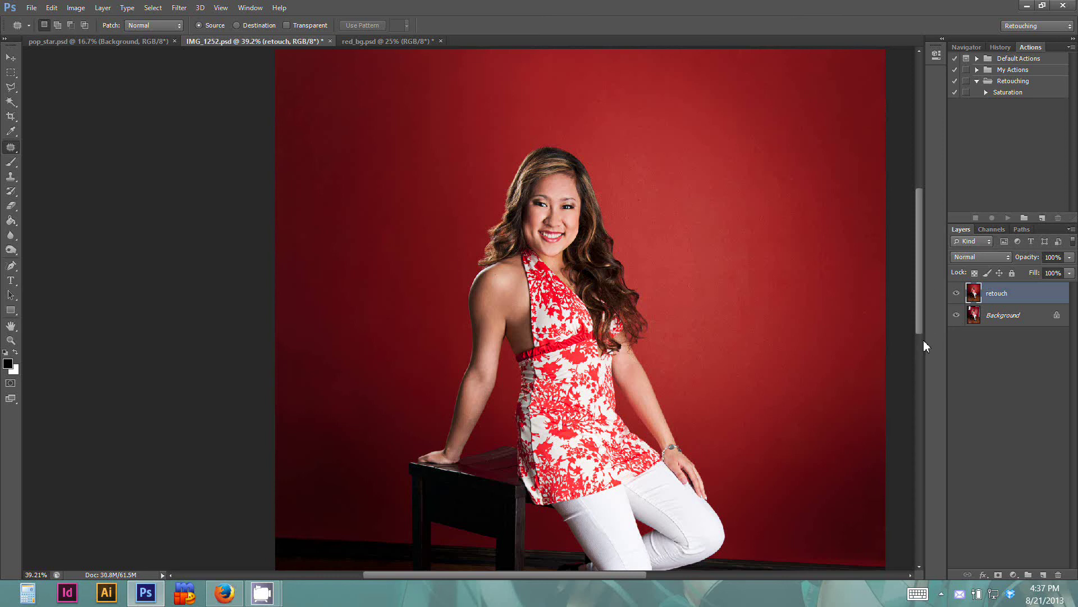
# Duplicate the retouch layer and outline the outer shoulder and upper arm, including some background, with the Polygonal Lasso.
pyautogui.moveTo(1023, 298)
pyautogui.mouseDown()
pyautogui.moveTo(1027, 570)
pyautogui.moveTo(1043, 574)
pyautogui.mouseUp()
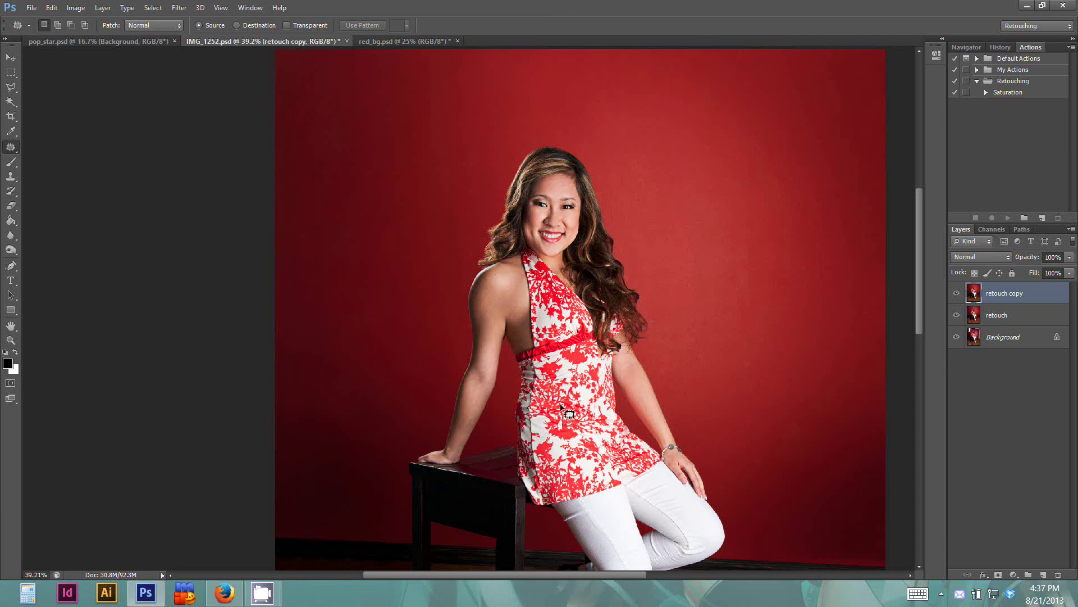
pyautogui.click(16, 91)
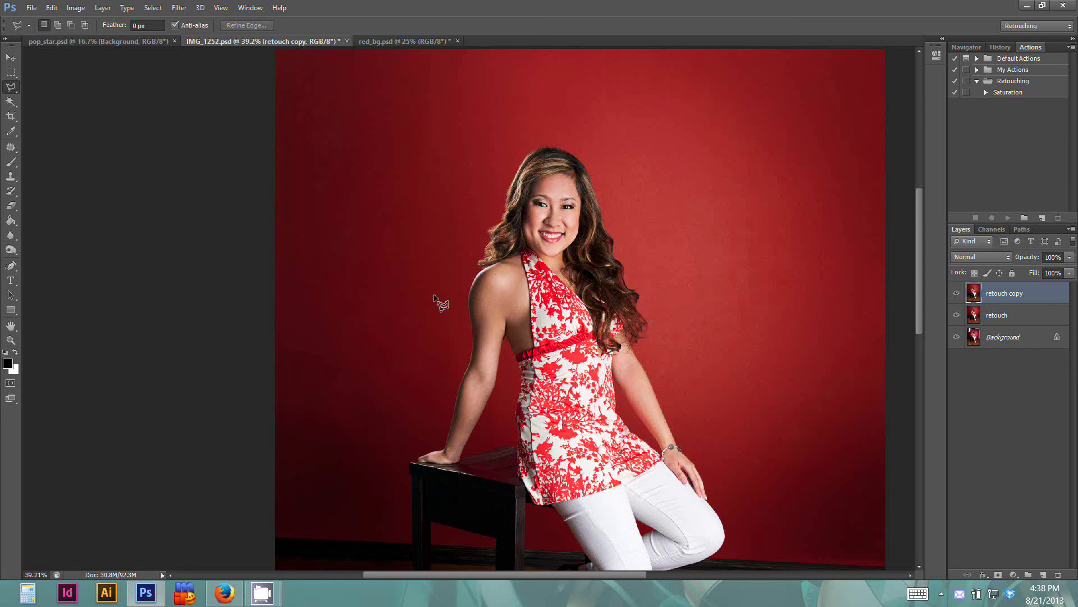
pyautogui.scroll(3, 486, 354)
pyautogui.click(466, 377)
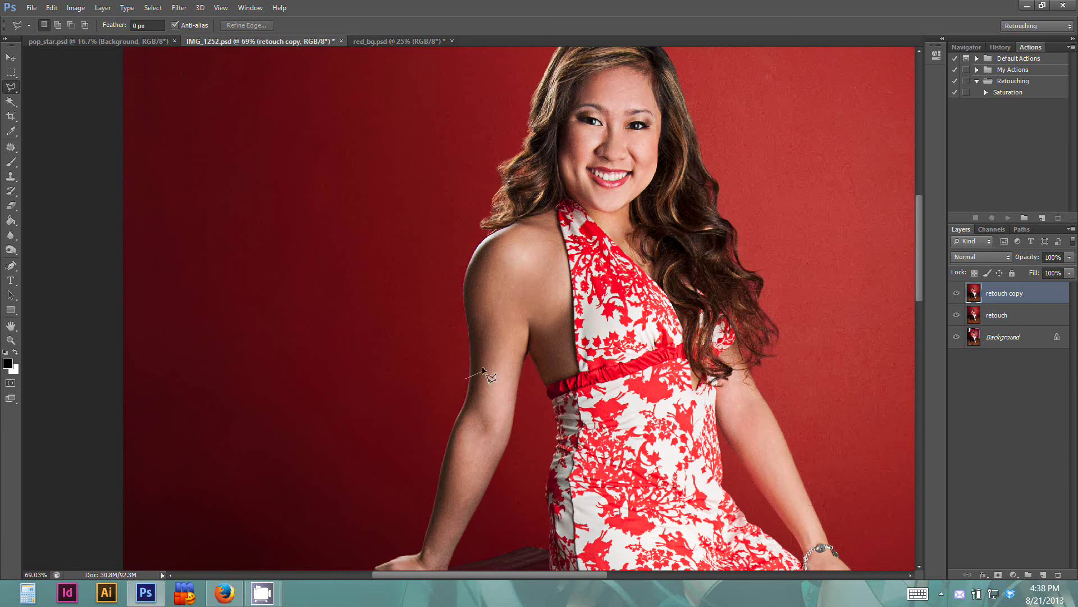
pyautogui.click(482, 371)
pyautogui.click(490, 332)
pyautogui.click(492, 284)
pyautogui.click(507, 233)
pyautogui.click(495, 228)
pyautogui.click(462, 242)
pyautogui.click(448, 288)
pyautogui.click(464, 376)
# Open the selection in Liquify and push the upper arm's outer edge inward using Forward Warp with a brush size of 300.
pyautogui.click(179, 8)
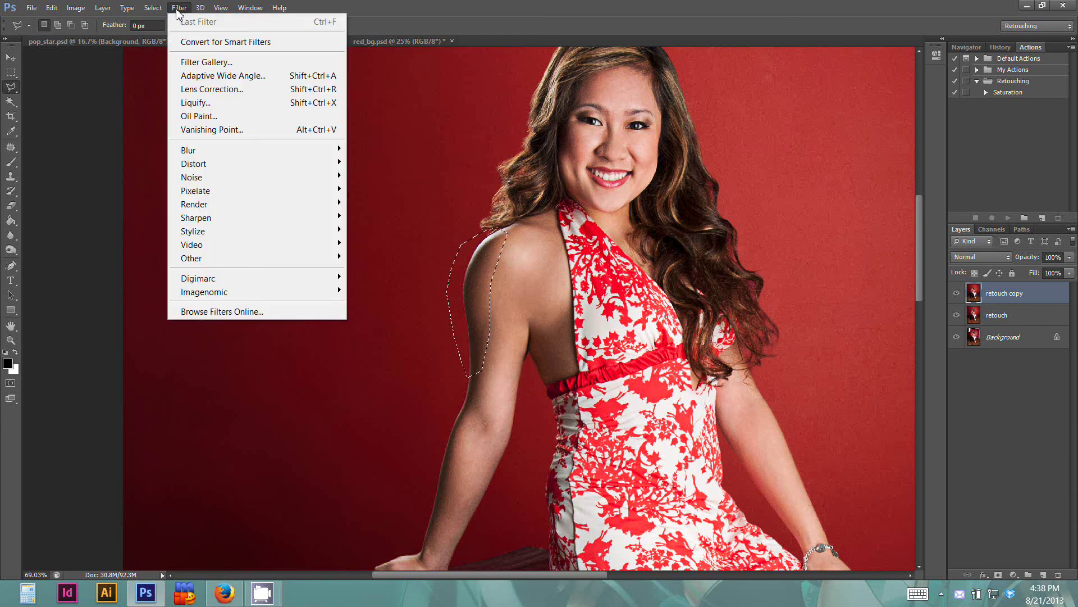
pyautogui.click(200, 107)
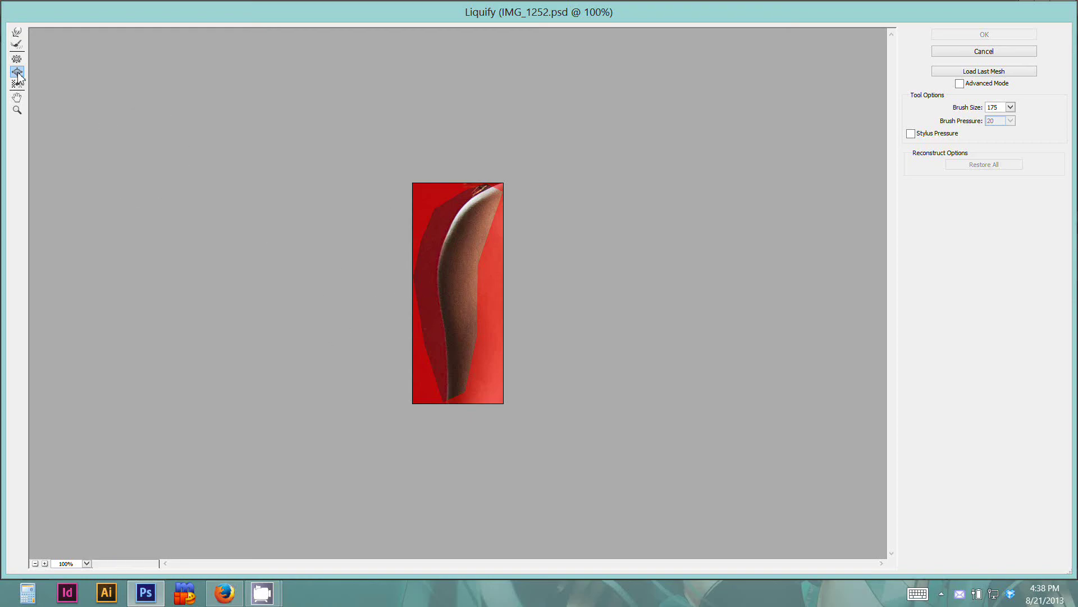
pyautogui.click(17, 32)
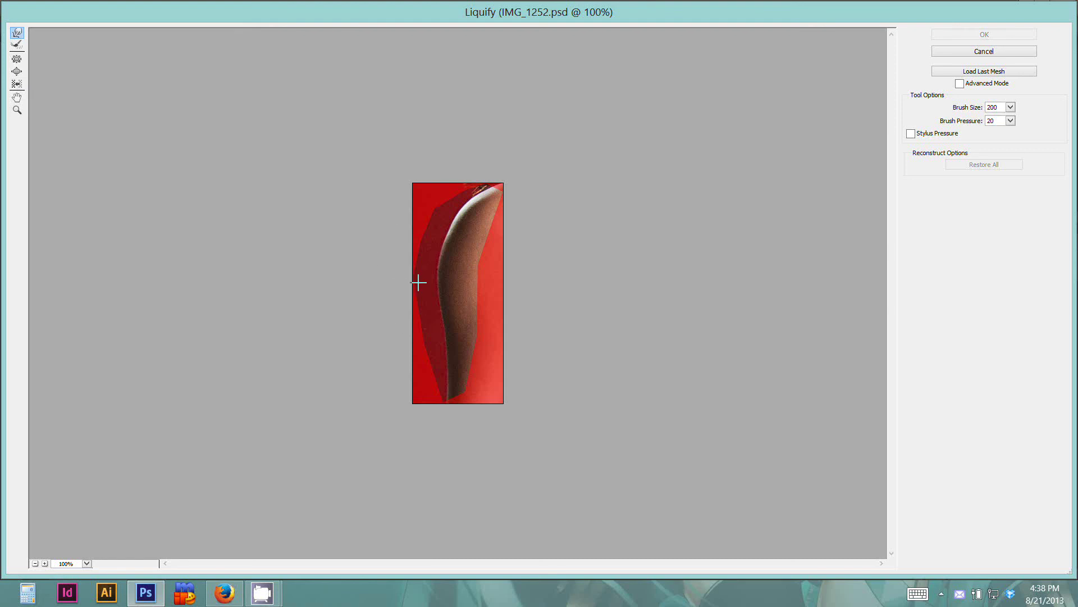
pyautogui.press(']')
pyautogui.press(']')
pyautogui.moveTo(448, 218)
pyautogui.mouseDown()
pyautogui.moveTo(456, 211)
pyautogui.moveTo(454, 220)
pyautogui.mouseUp()
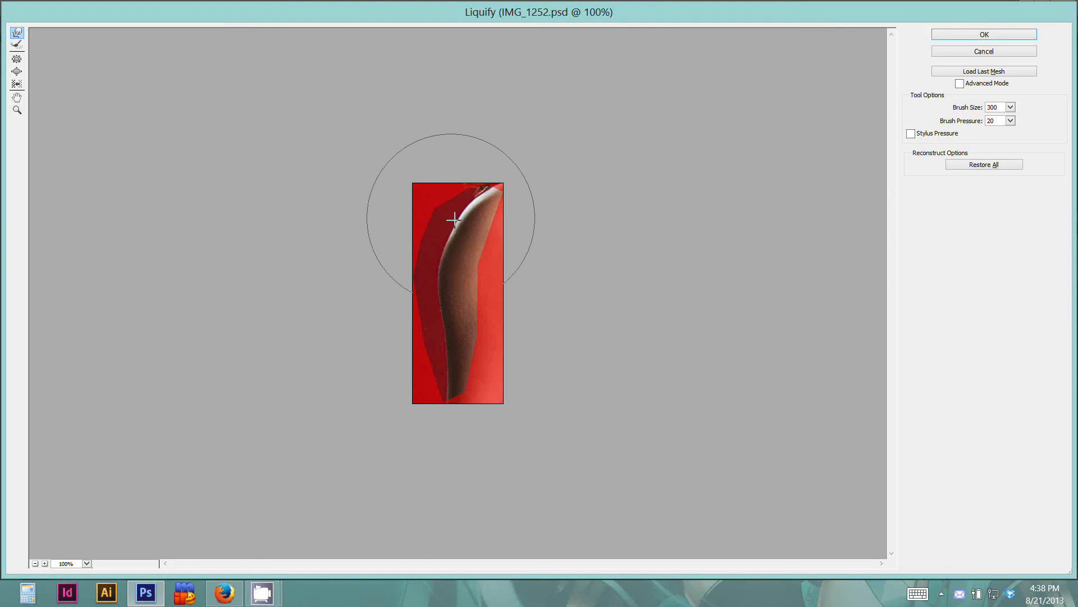
pyautogui.moveTo(433, 259)
pyautogui.mouseDown()
pyautogui.moveTo(433, 281)
pyautogui.moveTo(426, 274)
pyautogui.moveTo(438, 270)
pyautogui.mouseUp()
pyautogui.moveTo(449, 218)
pyautogui.mouseDown()
pyautogui.moveTo(457, 210)
pyautogui.moveTo(436, 344)
pyautogui.moveTo(440, 288)
pyautogui.mouseUp()
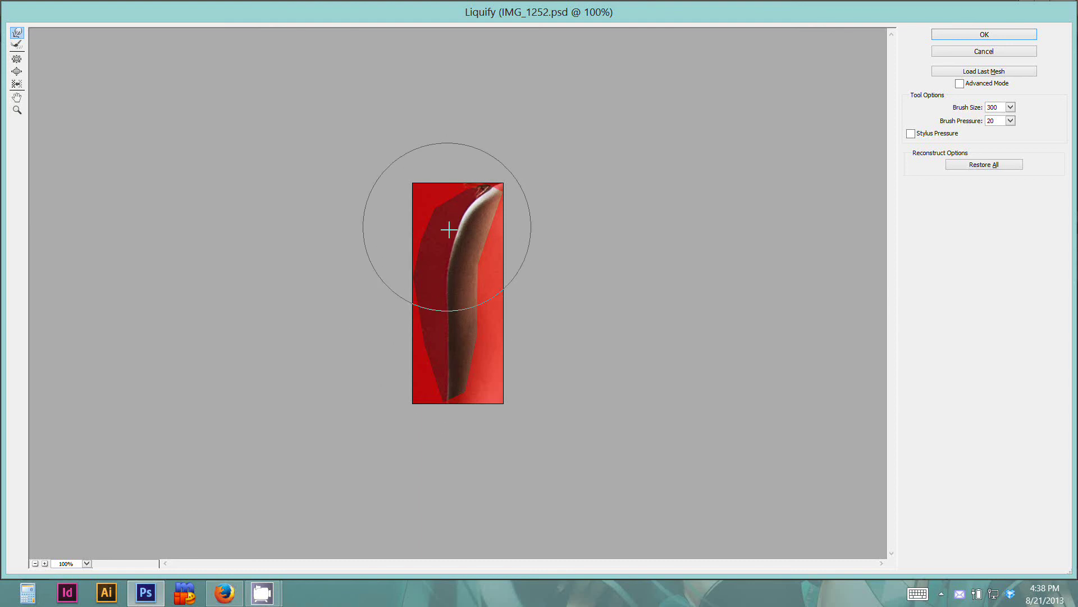
# Refine the shoulder curve with a smaller Forward Warp brush, apply the Liquify changes and deselect.
pyautogui.press('[')
pyautogui.press('[')
pyautogui.press('[')
pyautogui.moveTo(457, 215)
pyautogui.mouseDown()
pyautogui.moveTo(469, 208)
pyautogui.moveTo(443, 223)
pyautogui.moveTo(469, 207)
pyautogui.moveTo(460, 221)
pyautogui.mouseUp()
pyautogui.press(']')
pyautogui.press(']')
pyautogui.press(']')
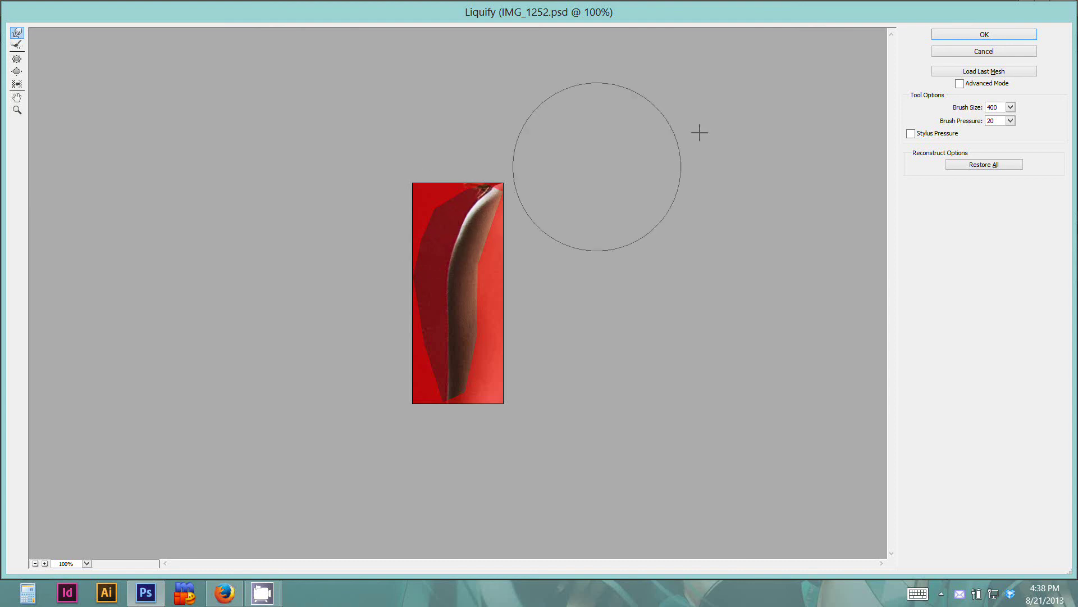
pyautogui.click(984, 36)
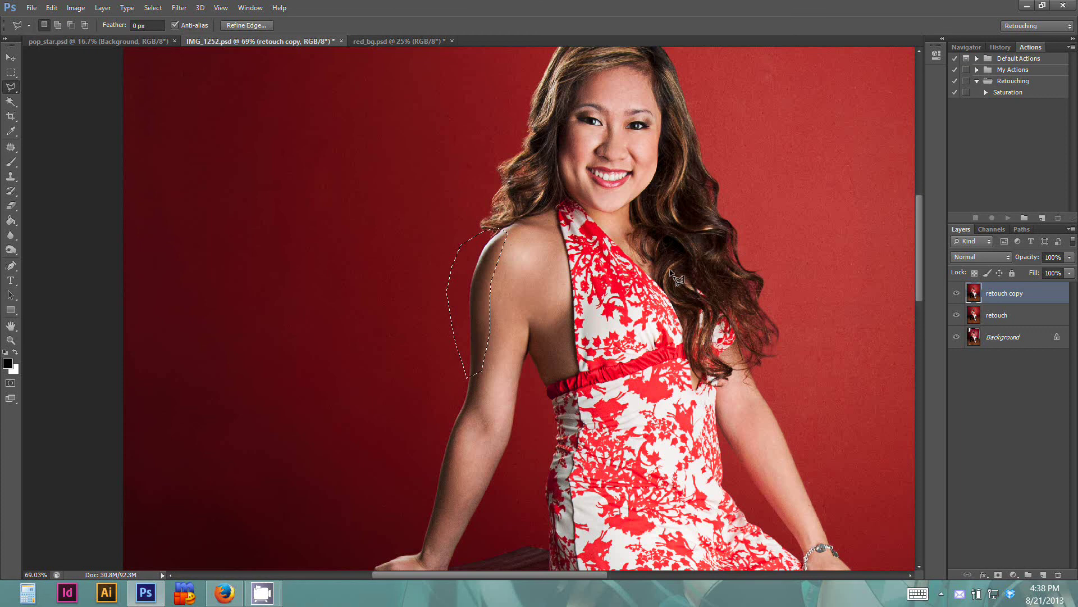
pyautogui.hotkey('ctrl', 'd')
# Toggle the duplicated retouch layer to compare the arm before and after slimming, zoomed out, and inspect the arm close up.
pyautogui.click(957, 293)
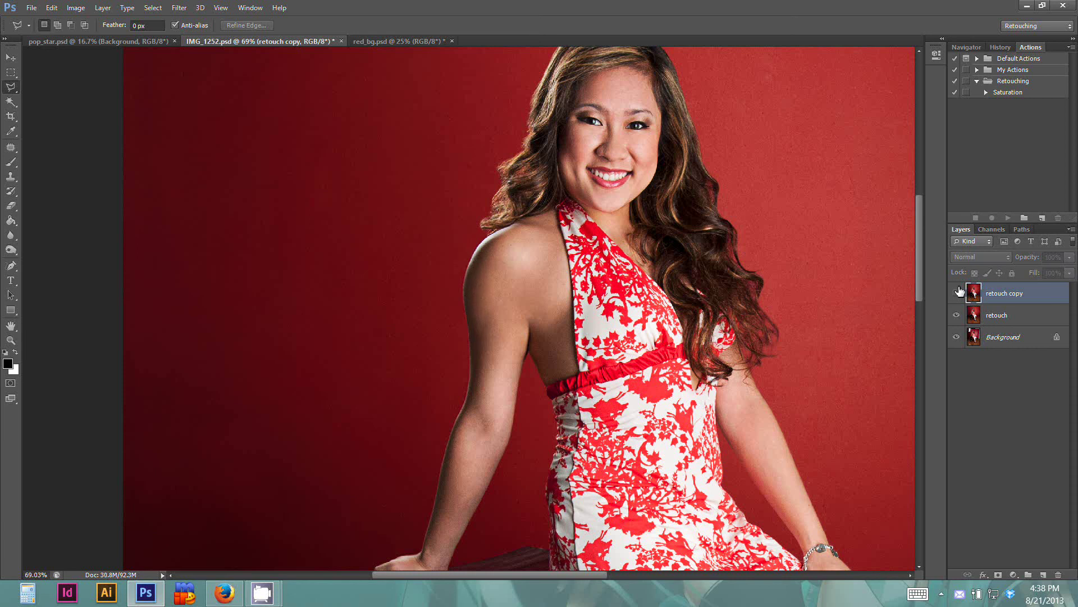
pyautogui.click(958, 291)
pyautogui.click(958, 292)
pyautogui.click(957, 291)
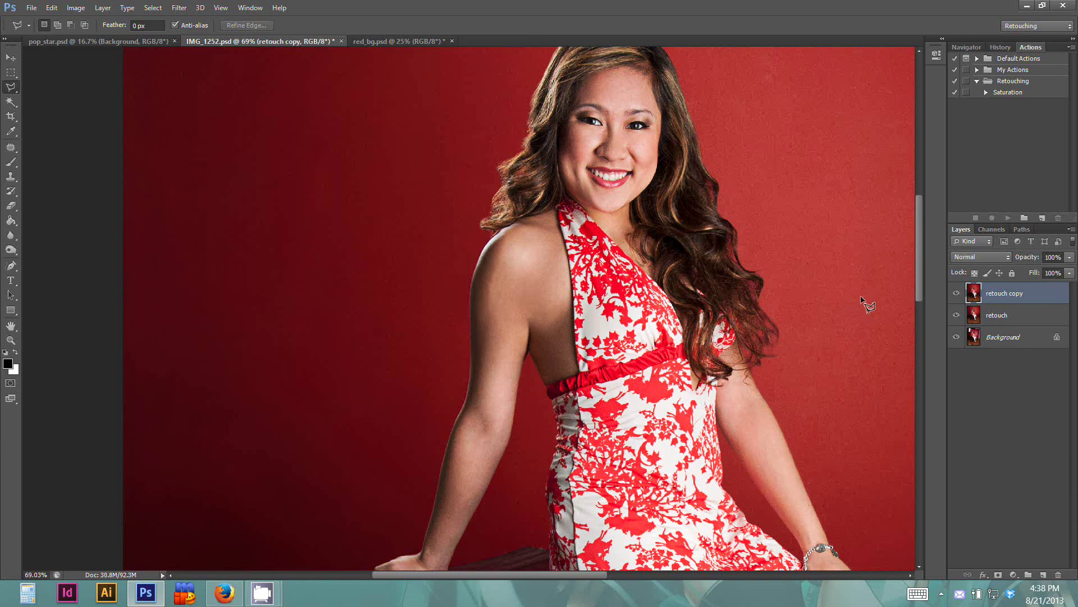
pyautogui.scroll(3, 819, 325)
pyautogui.scroll(-5, 819, 337)
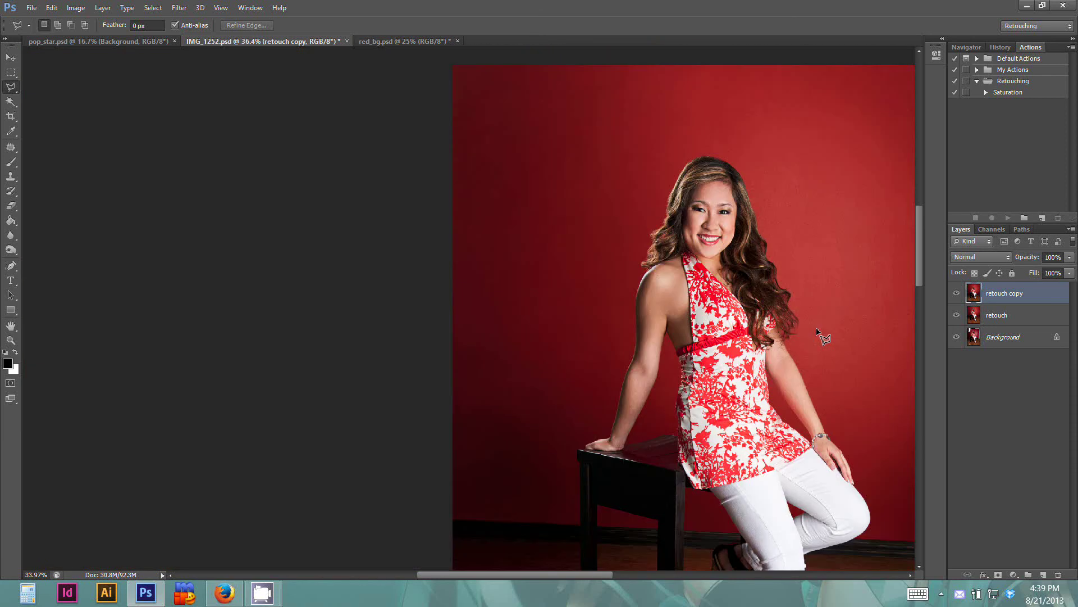
pyautogui.click(958, 292)
pyautogui.click(958, 293)
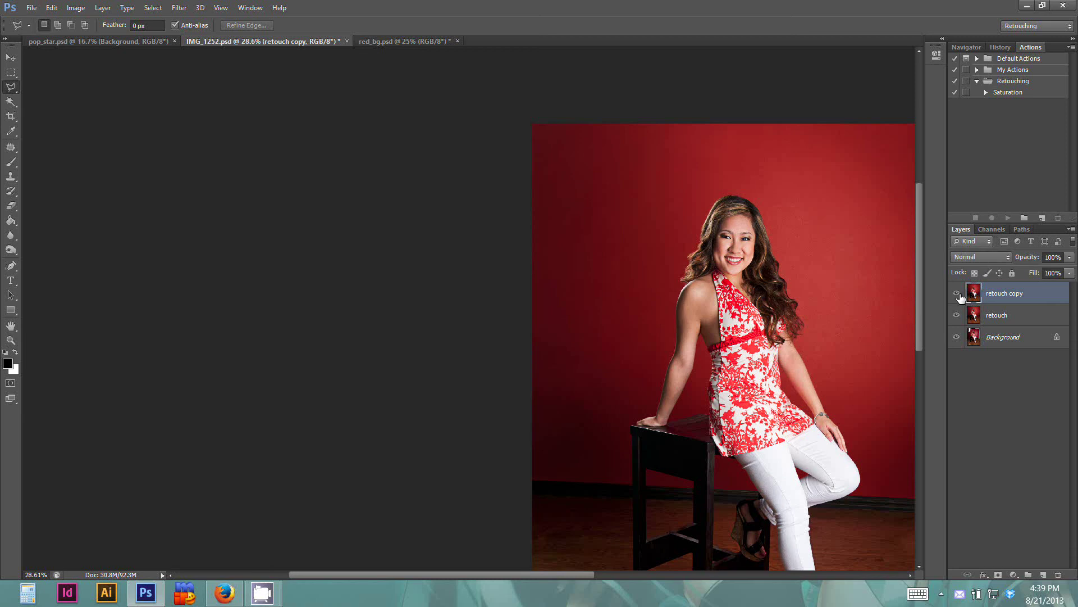
pyautogui.scroll(3, 825, 323)
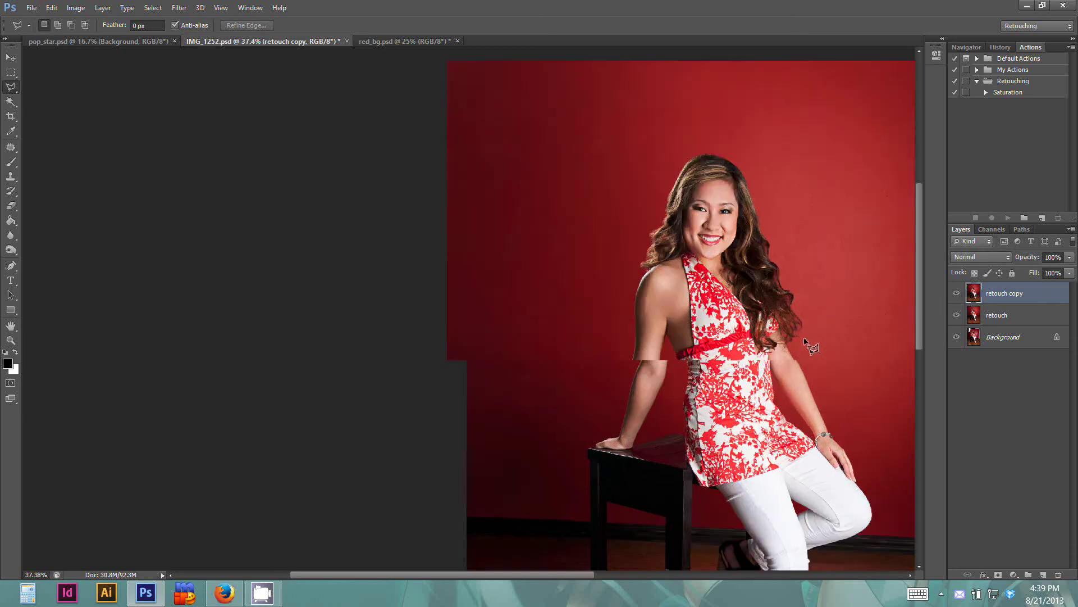
pyautogui.scroll(4, 805, 349)
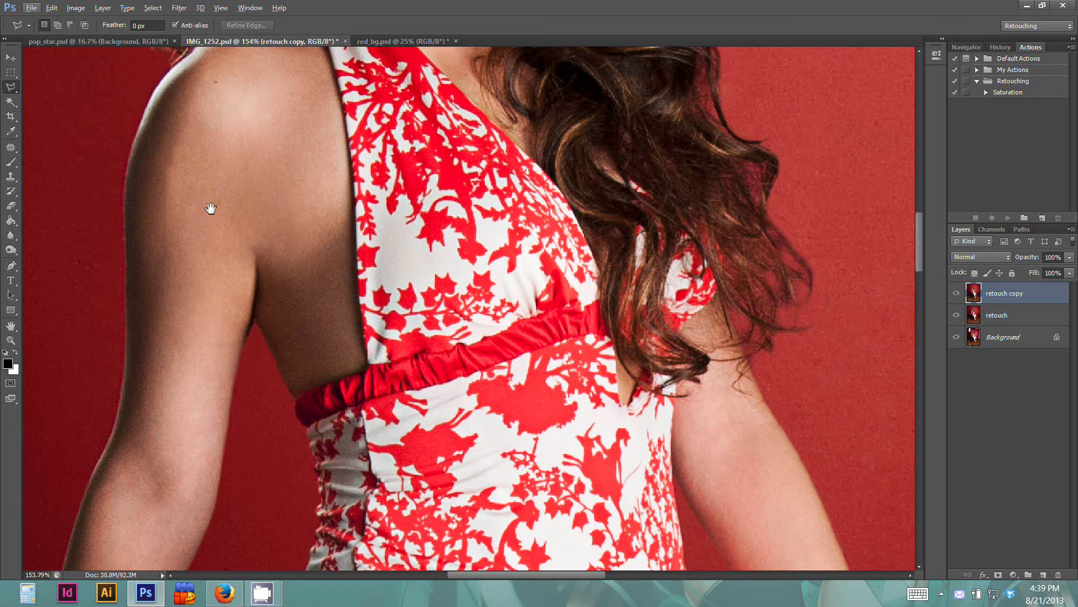
pyautogui.moveTo(210, 208); pyautogui.dragTo(334, 303)
pyautogui.scroll(2, 336, 327)
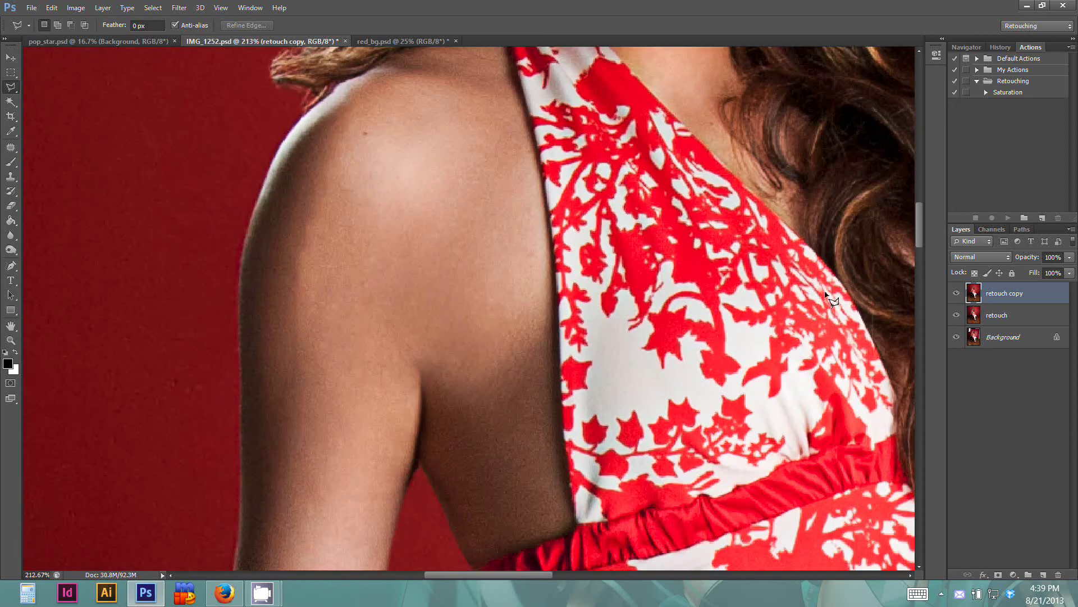
# Toggle the retouch copy layer's visibility to compare the shoulder and upper arm before and after the Liquify slimming.
pyautogui.click(957, 293)
pyautogui.click(957, 293)
pyautogui.click(958, 293)
pyautogui.click(958, 292)
pyautogui.click(957, 292)
# Erase lightly on the retouch copy layer at 33% opacity to blend the warped shoulder area, toggling the layer to check.
pyautogui.click(10, 206)
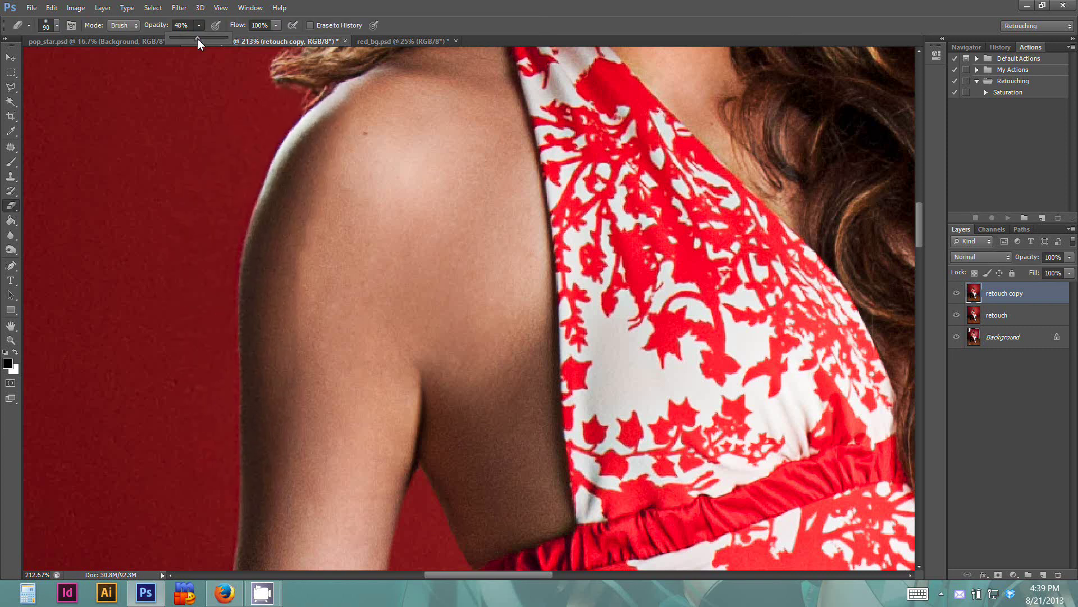
pyautogui.moveTo(190, 39); pyautogui.dragTo(187, 39)
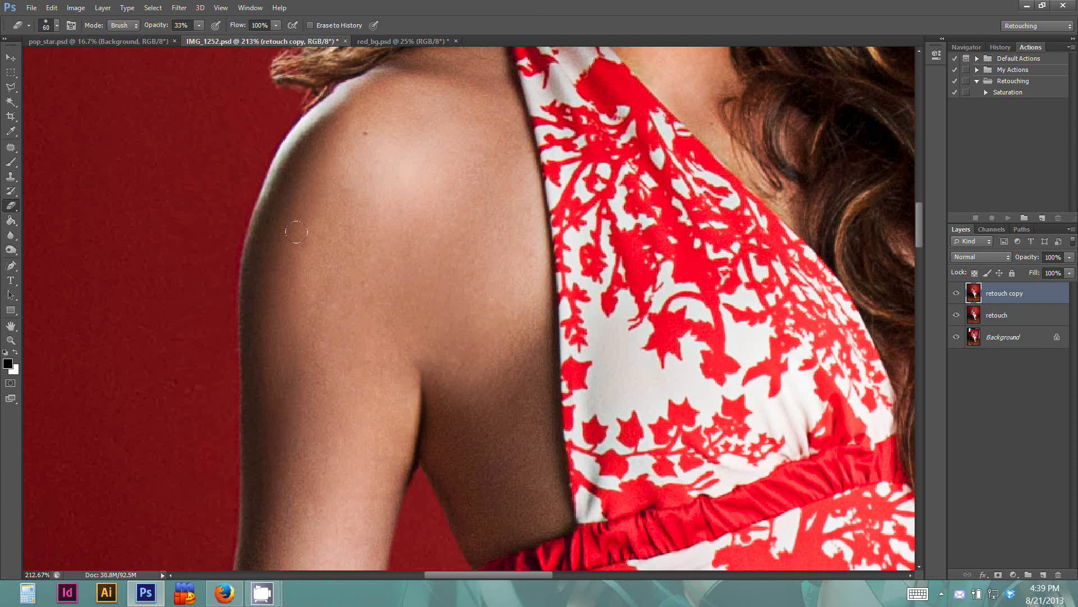
pyautogui.click(956, 294)
pyautogui.click(956, 293)
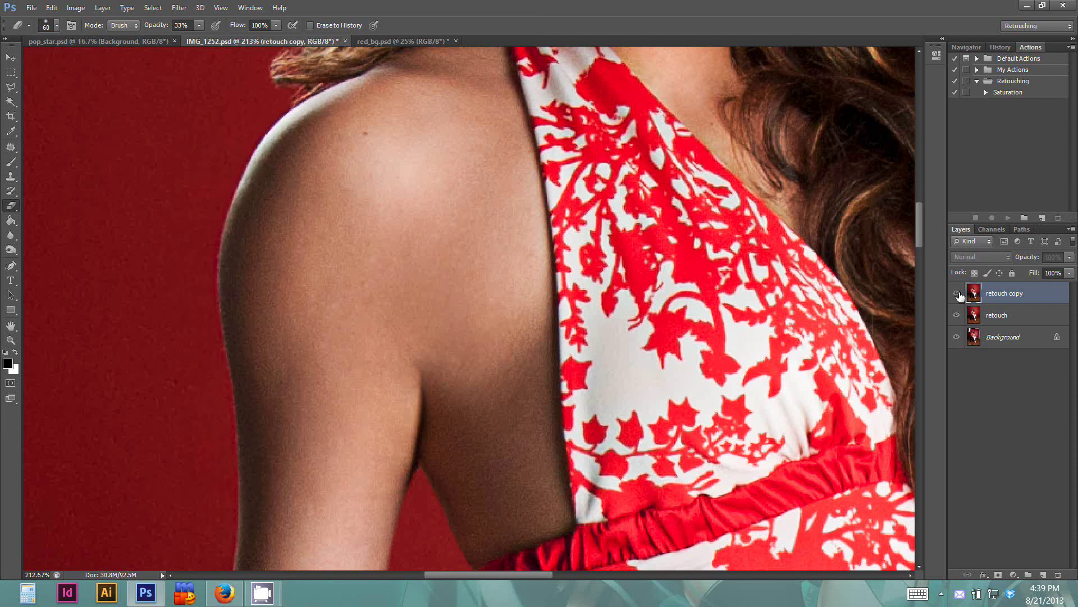
pyautogui.press('[')
pyautogui.press('[')
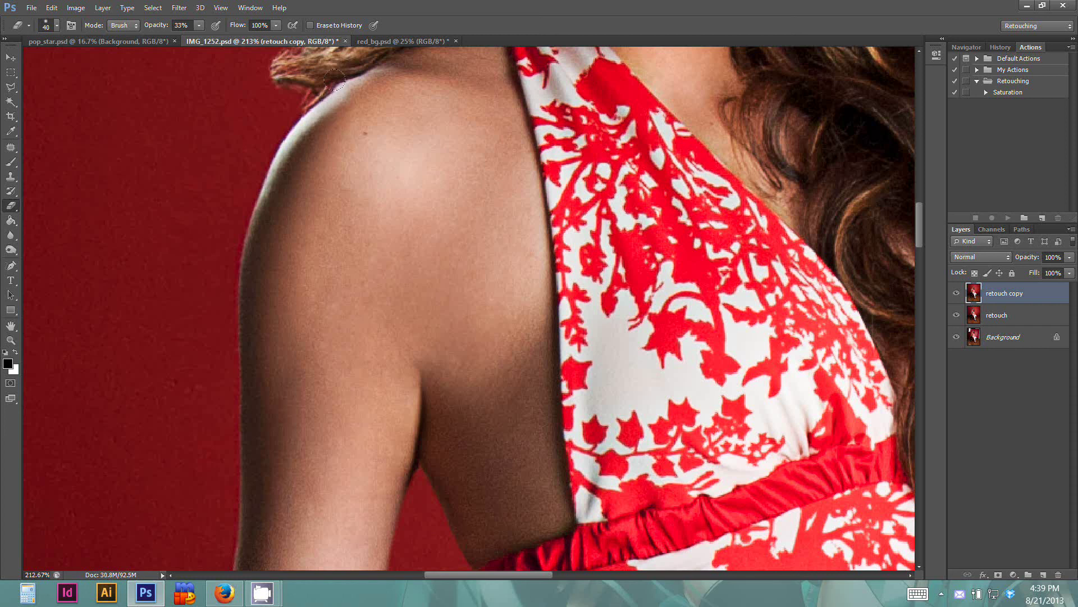
pyautogui.click(957, 296)
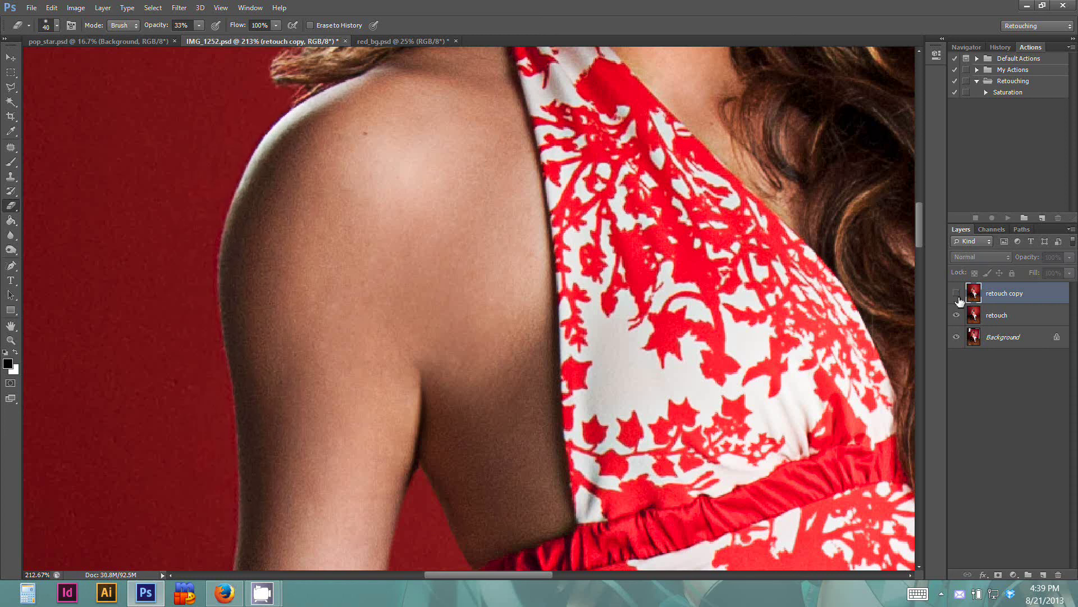
pyautogui.click(957, 297)
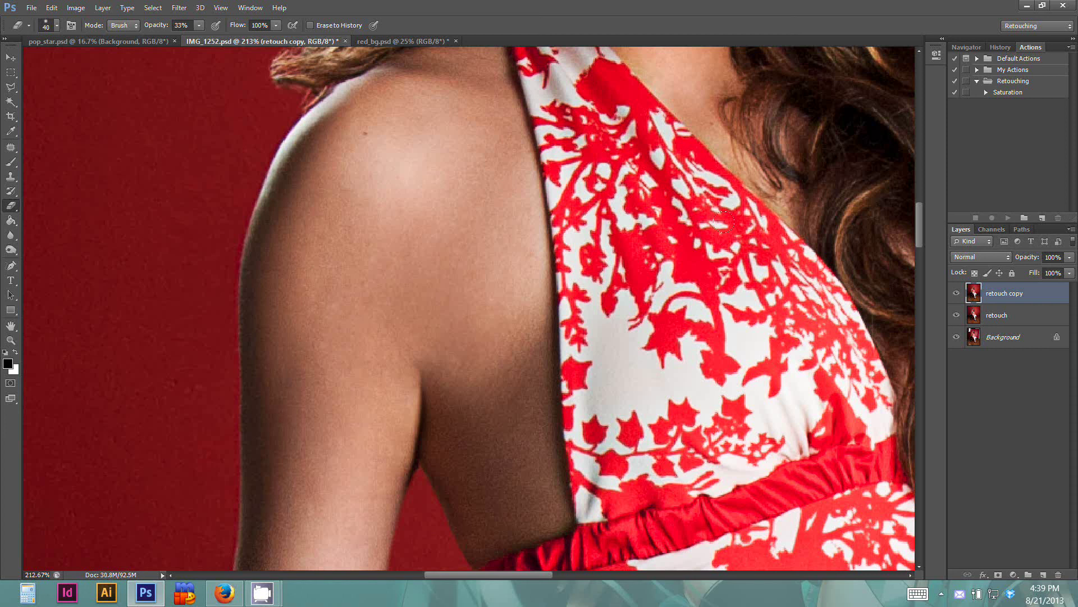
pyautogui.click(956, 292)
pyautogui.click(956, 293)
pyautogui.press(']')
pyautogui.moveTo(152, 228); pyautogui.dragTo(250, 325)
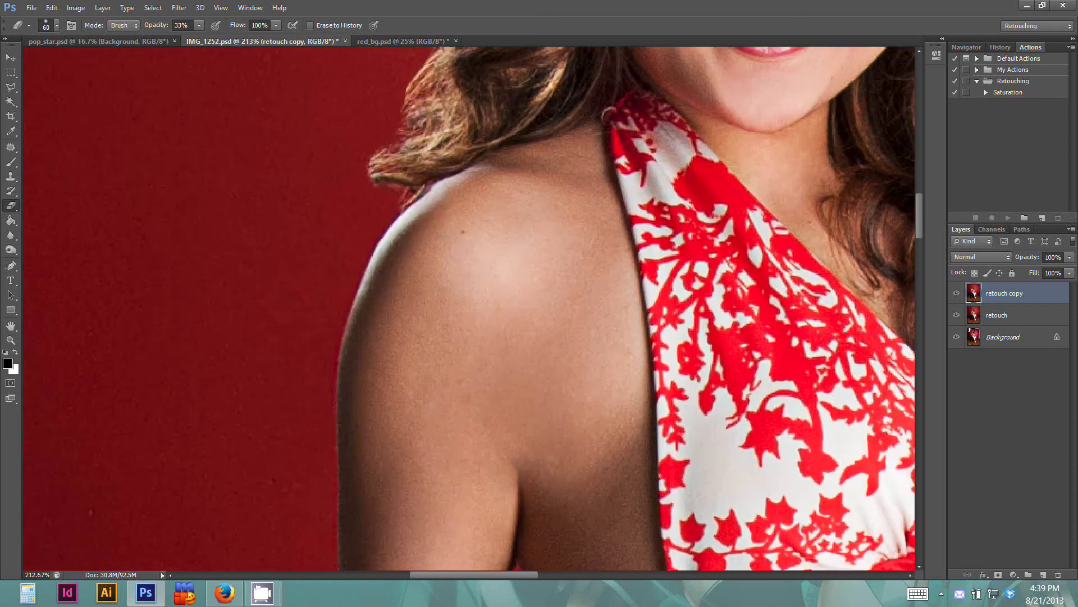
# Merge the retouch copy layer down into the retouch layer.
pyautogui.scroll(5, 568, 263)
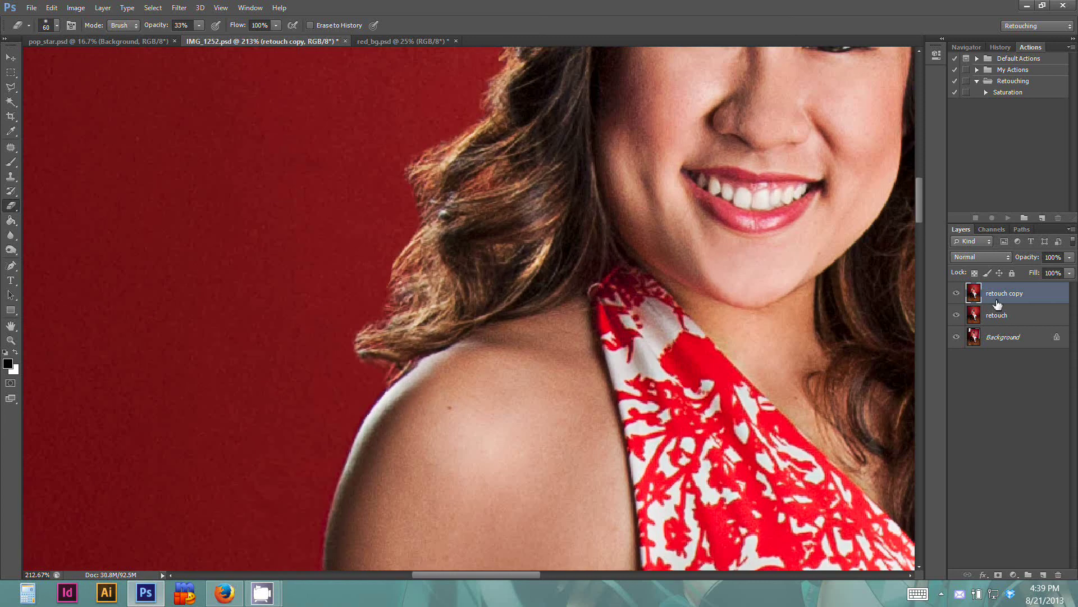
pyautogui.click(103, 7)
pyautogui.click(151, 446)
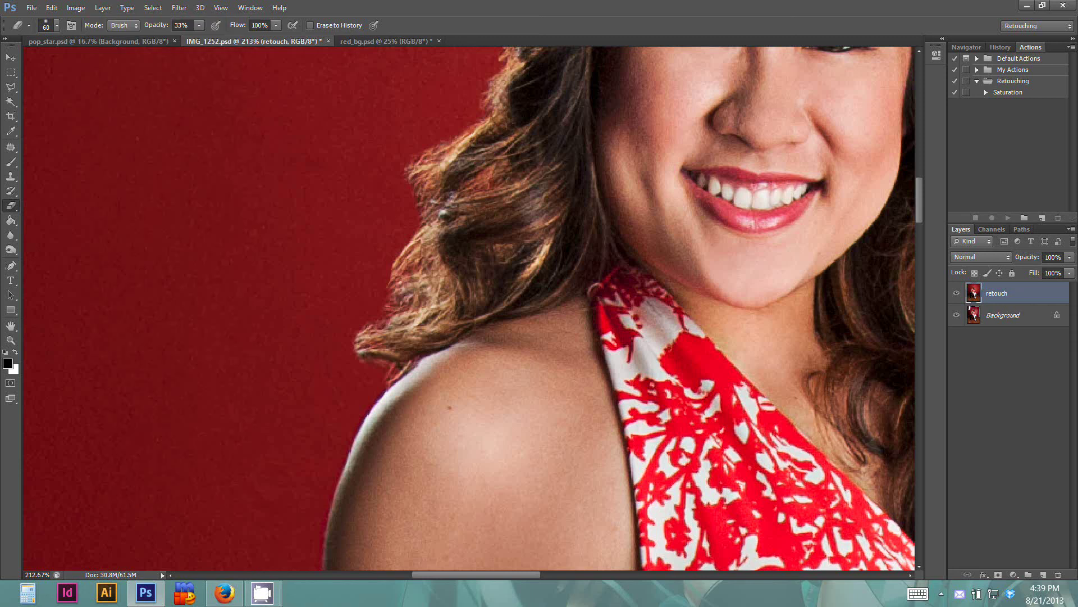
# Clone clean red background over the blemishes beside the hair, shoulder and upper arm with a size 20 Clone Stamp brush.
pyautogui.click(11, 177)
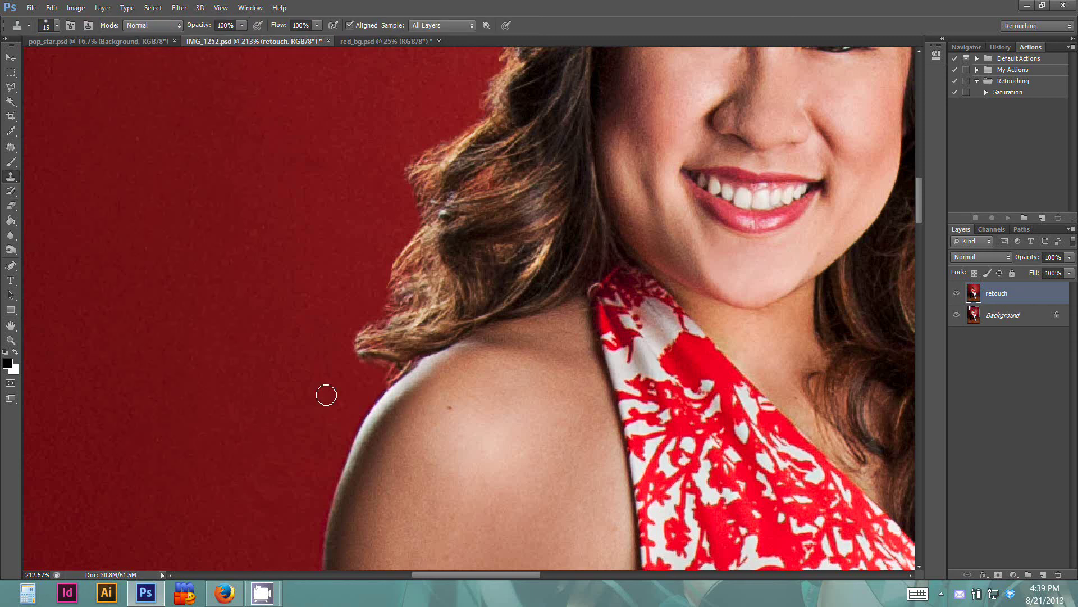
pyautogui.scroll(2, 325, 393)
pyautogui.scroll(1, 308, 389)
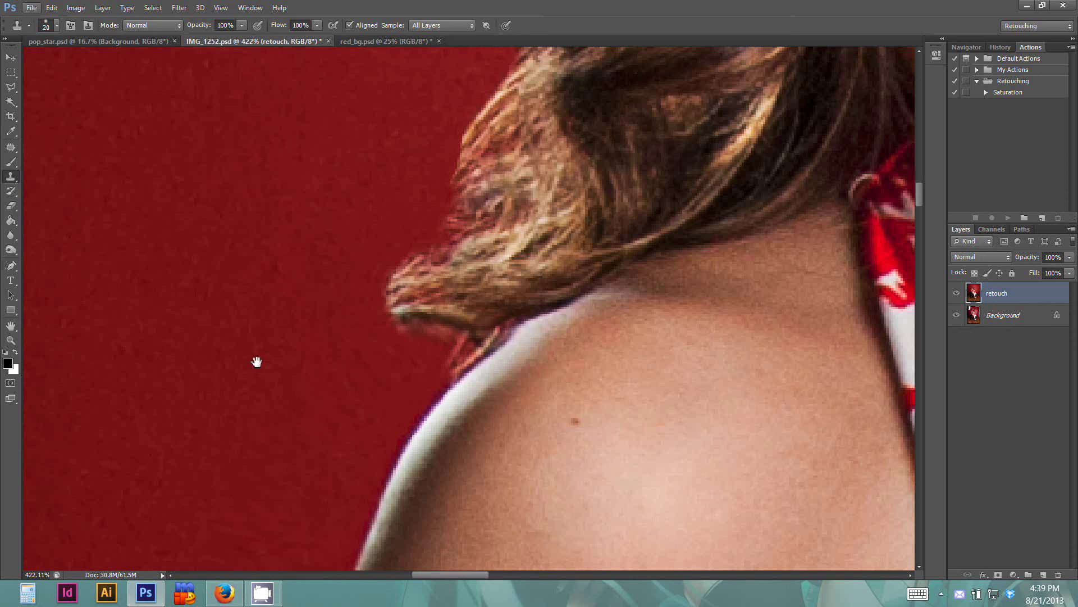
pyautogui.moveTo(256, 362); pyautogui.dragTo(330, 350)
pyautogui.keyDown('alt'); pyautogui.click(297, 302); pyautogui.keyUp('alt')
pyautogui.moveTo(415, 355); pyautogui.dragTo(447, 338)
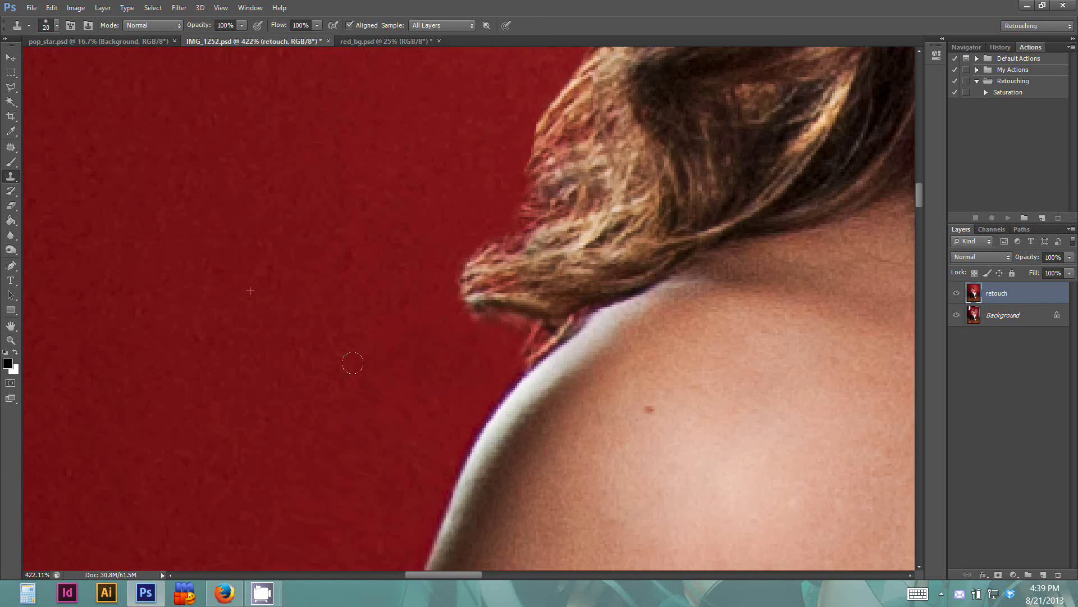
pyautogui.moveTo(291, 401); pyautogui.dragTo(349, 234)
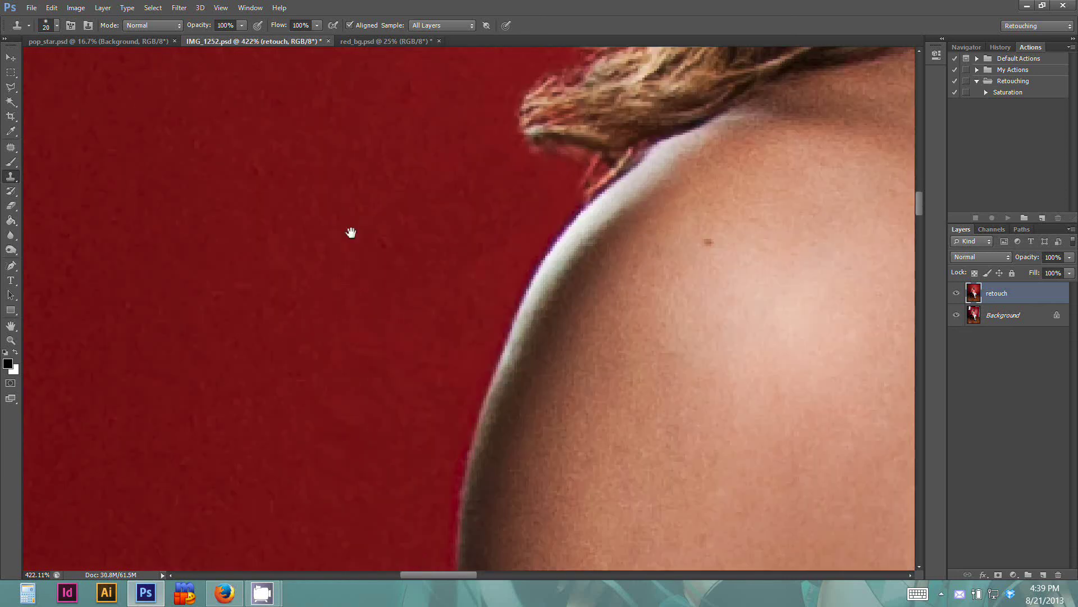
pyautogui.moveTo(353, 278); pyautogui.dragTo(366, 303)
pyautogui.moveTo(393, 436); pyautogui.dragTo(339, 313)
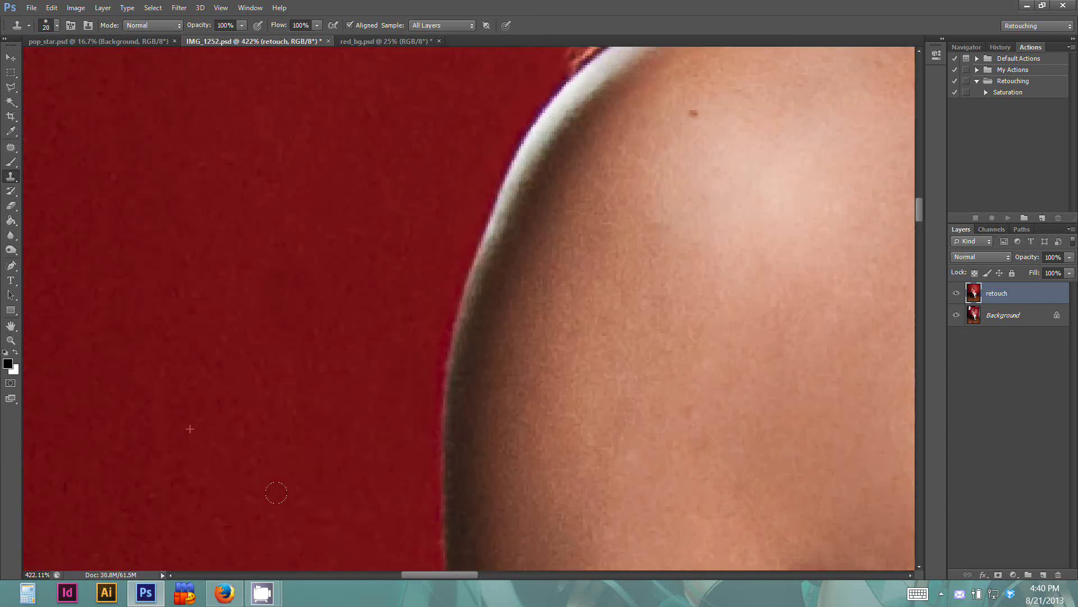
pyautogui.moveTo(329, 470); pyautogui.dragTo(339, 337)
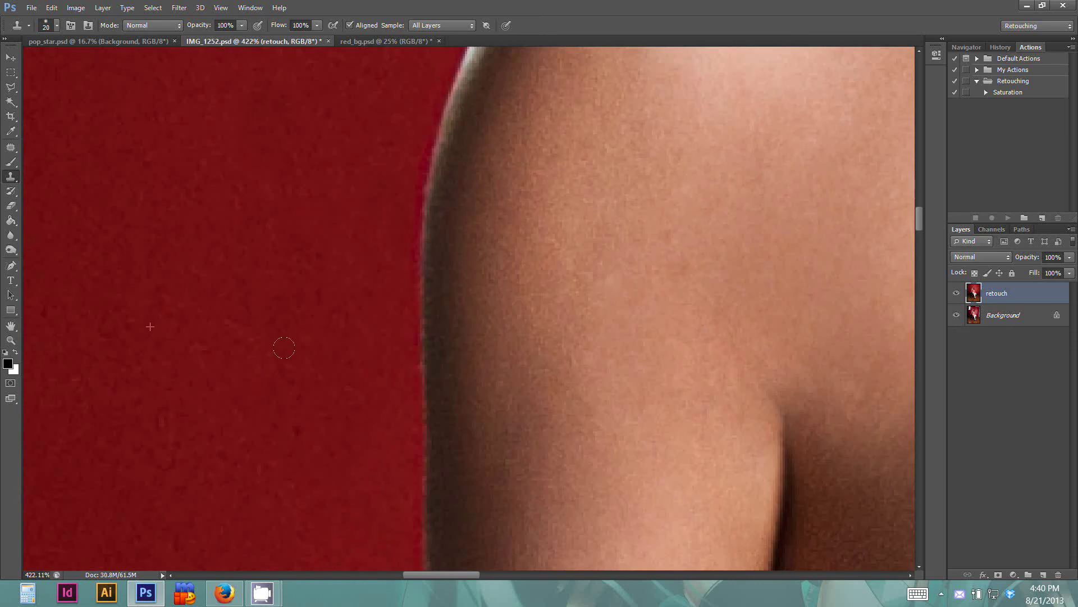
# Patch the remaining blotches in the red background beside the shoulder and arm with cleaner areas, and deselect.
pyautogui.click(11, 146)
pyautogui.scroll(-4, 251, 284)
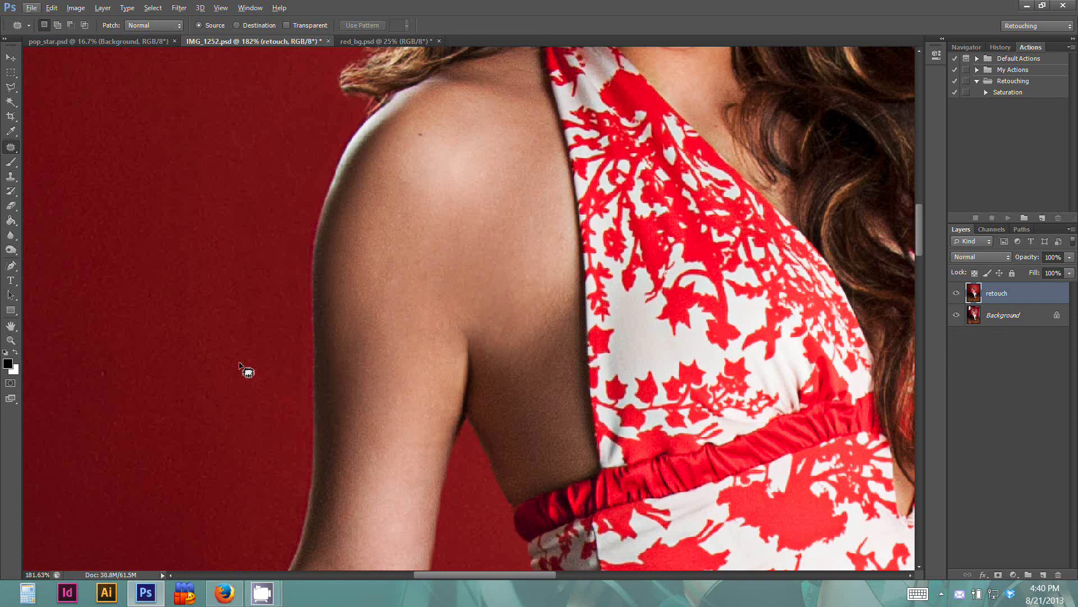
pyautogui.moveTo(222, 322)
pyautogui.mouseDown()
pyautogui.moveTo(293, 412)
pyautogui.moveTo(301, 298)
pyautogui.moveTo(224, 255)
pyautogui.moveTo(169, 291)
pyautogui.mouseUp()
pyautogui.click(228, 419)
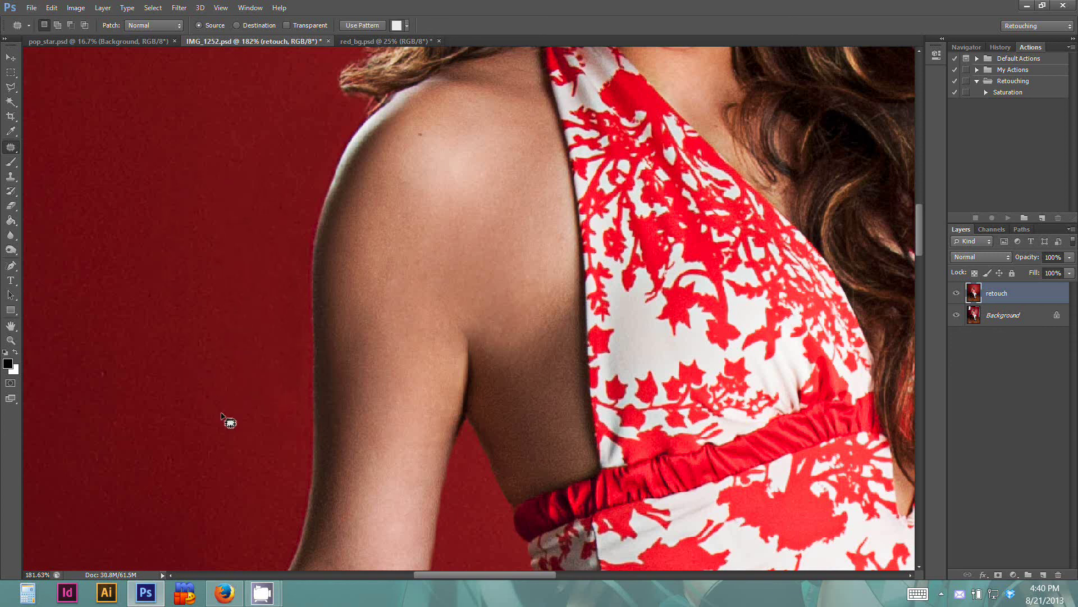
pyautogui.moveTo(100, 343)
pyautogui.mouseDown()
pyautogui.moveTo(99, 379)
pyautogui.moveTo(124, 367)
pyautogui.mouseUp()
pyautogui.moveTo(111, 366)
pyautogui.mouseDown()
pyautogui.moveTo(198, 266)
pyautogui.moveTo(197, 350)
pyautogui.mouseUp()
pyautogui.moveTo(254, 432)
pyautogui.mouseDown()
pyautogui.moveTo(298, 453)
pyautogui.moveTo(297, 397)
pyautogui.moveTo(256, 321)
pyautogui.moveTo(254, 424)
pyautogui.mouseUp()
pyautogui.moveTo(266, 360); pyautogui.dragTo(216, 352)
pyautogui.click(186, 337)
pyautogui.moveTo(221, 297); pyautogui.dragTo(210, 386)
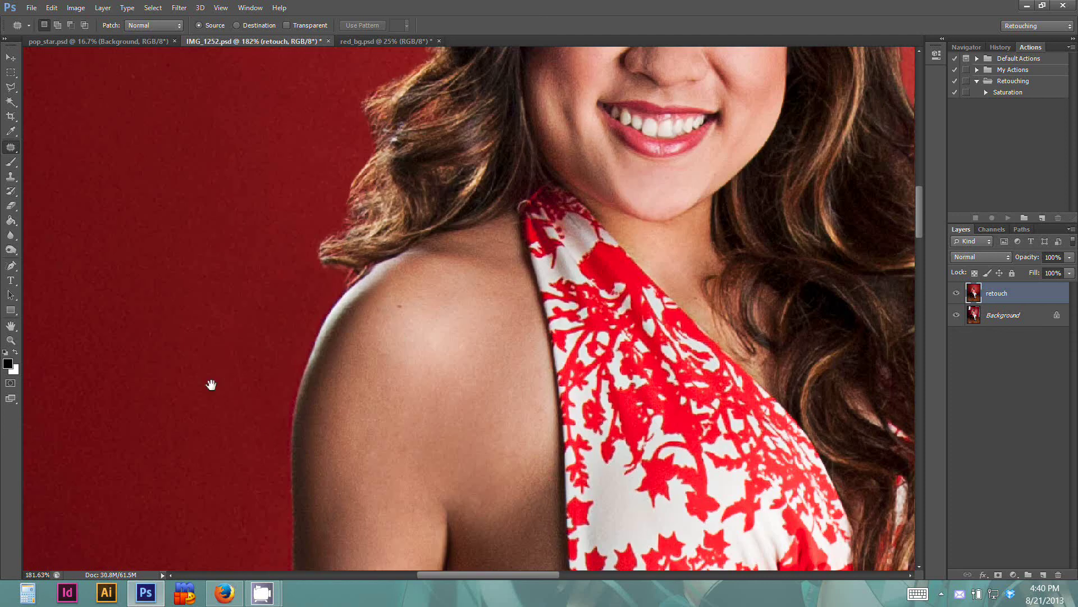
pyautogui.moveTo(229, 337)
pyautogui.mouseDown()
pyautogui.moveTo(262, 432)
pyautogui.moveTo(258, 288)
pyautogui.moveTo(231, 317)
pyautogui.mouseUp()
pyautogui.moveTo(228, 385); pyautogui.dragTo(169, 434)
pyautogui.hotkey('ctrl', 'd')
# Clean the edge between the hair tips and the shoulder with the Clone Stamp at brush size 9.
pyautogui.moveTo(421, 394); pyautogui.dragTo(418, 461)
pyautogui.scroll(5, 375, 349)
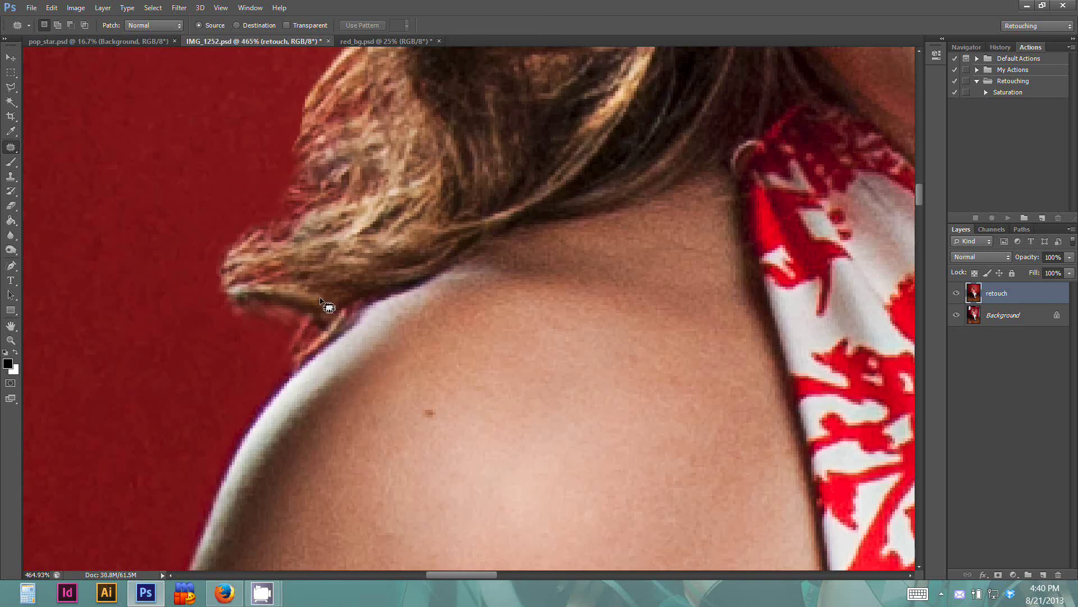
pyautogui.click(11, 177)
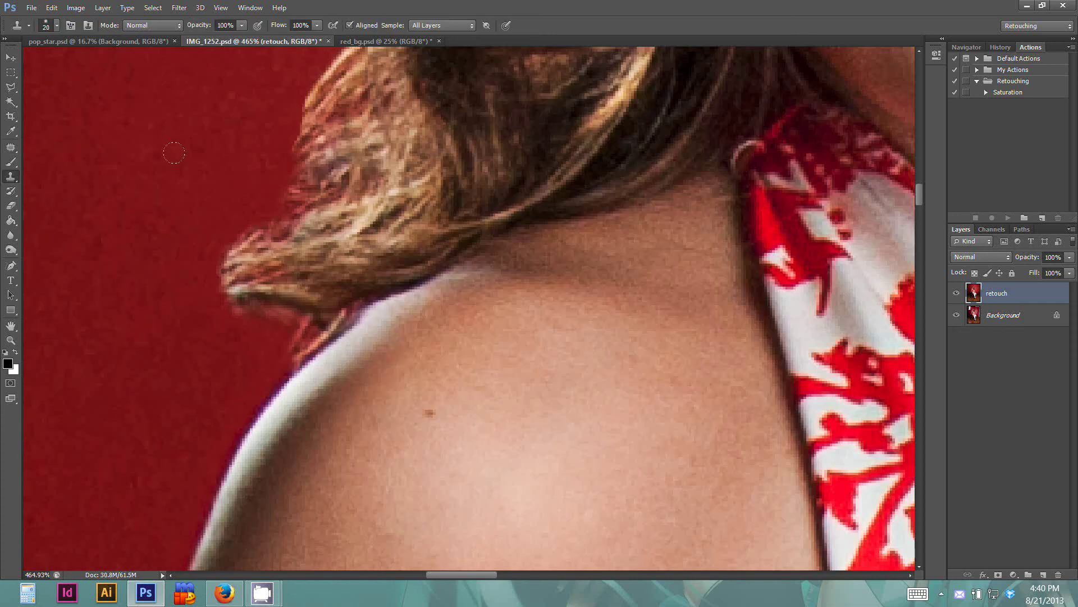
pyautogui.press('[')
pyautogui.press('[')
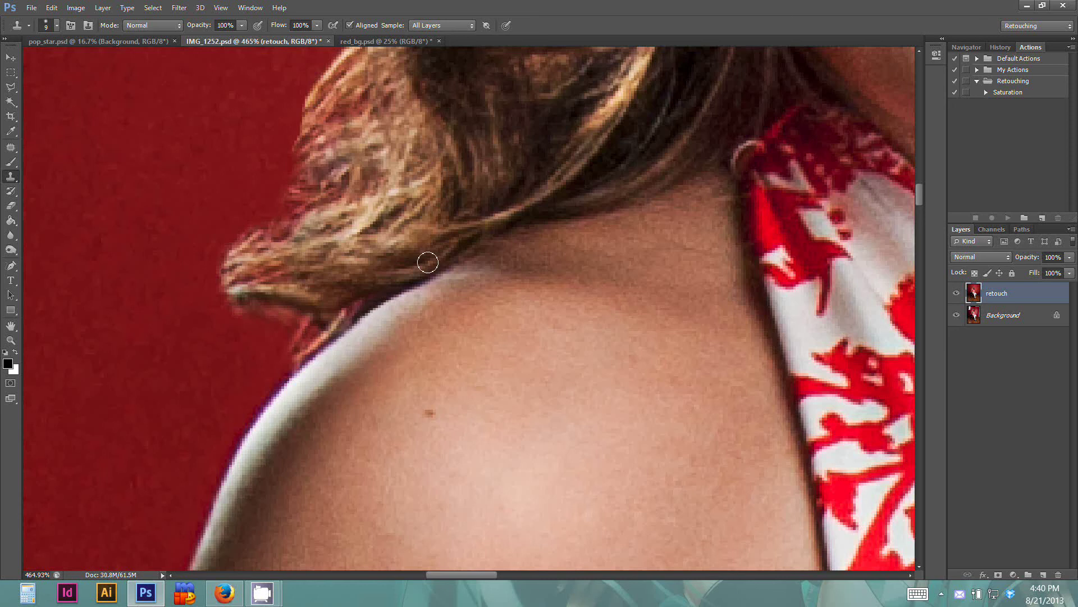
# Toggle the retouch layer to compare the whole portrait with the original photo.
pyautogui.scroll(-10, 428, 262)
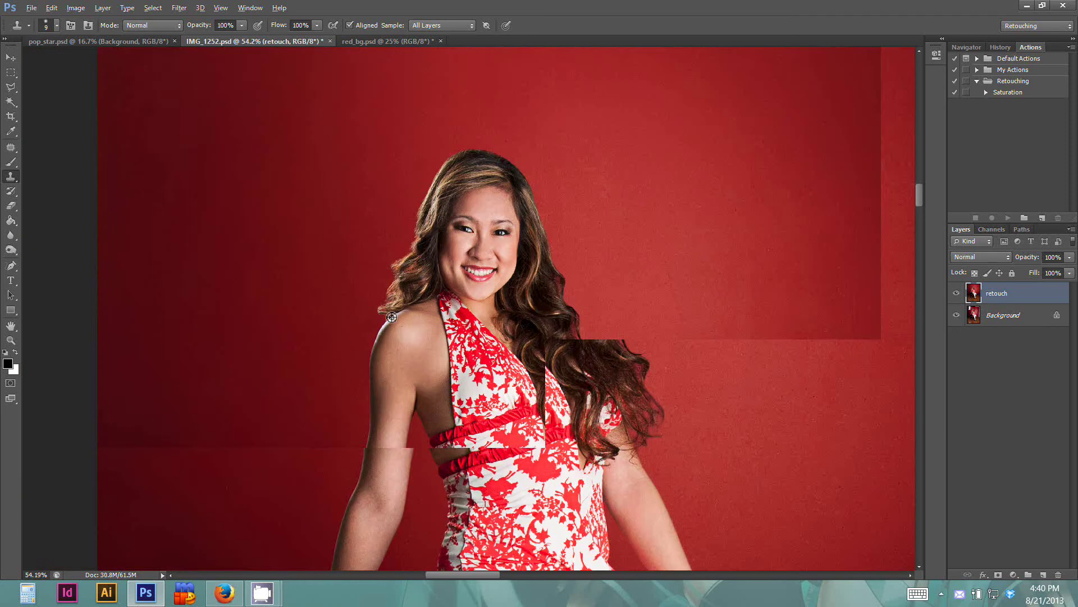
pyautogui.scroll(-4, 392, 316)
pyautogui.click(958, 292)
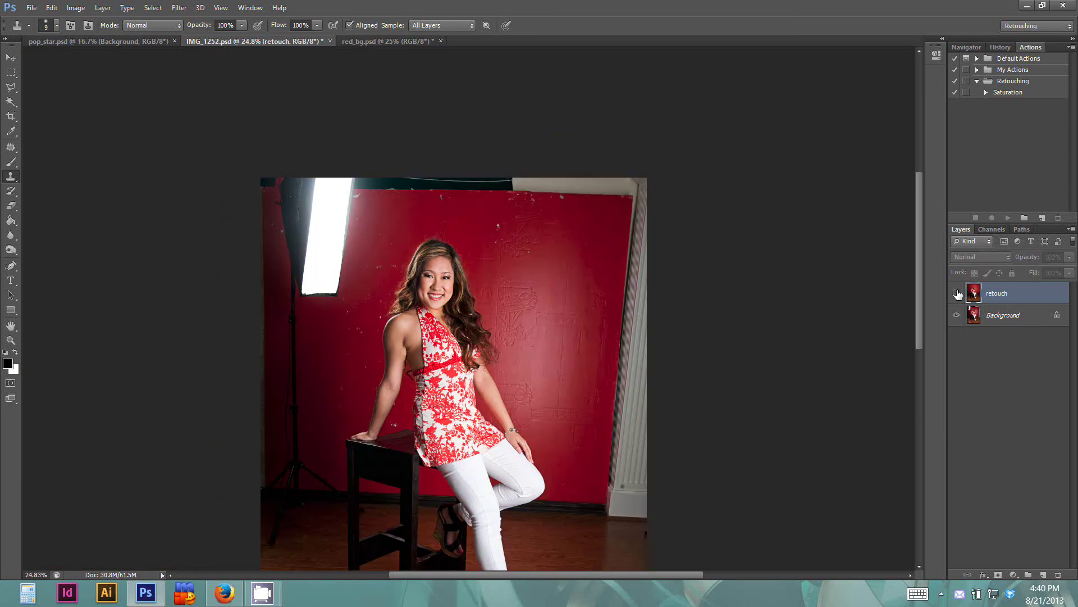
pyautogui.click(957, 293)
pyautogui.click(958, 293)
pyautogui.click(958, 292)
pyautogui.scroll(-3, 561, 351)
# Try to darken the iris with the Burn tool, using a size 25 brush on the midtones at 19% exposure.
pyautogui.scroll(10, 560, 357)
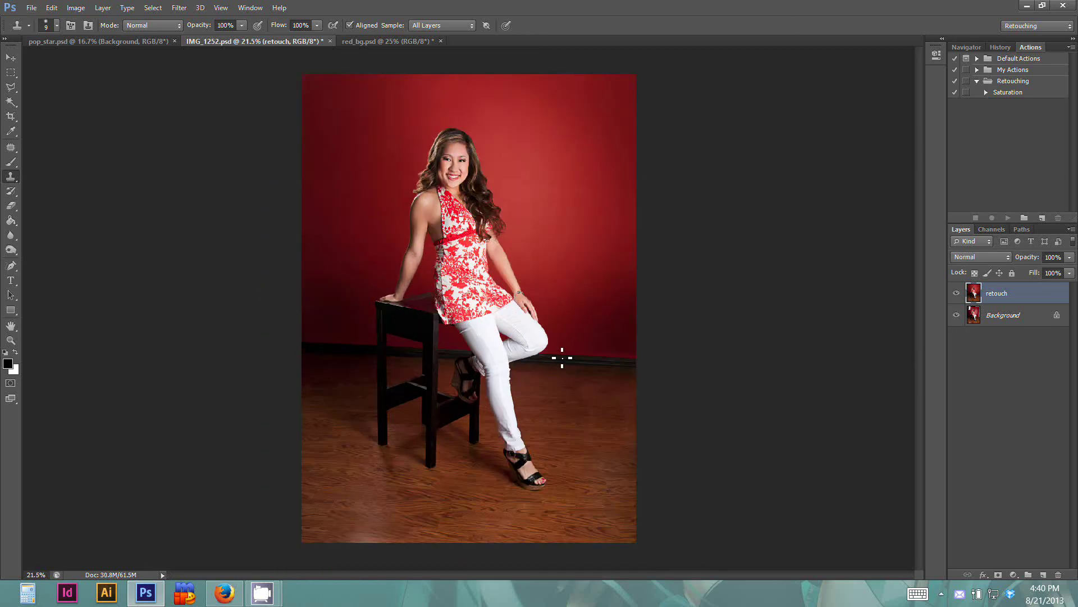
pyautogui.scroll(1, 357, 201)
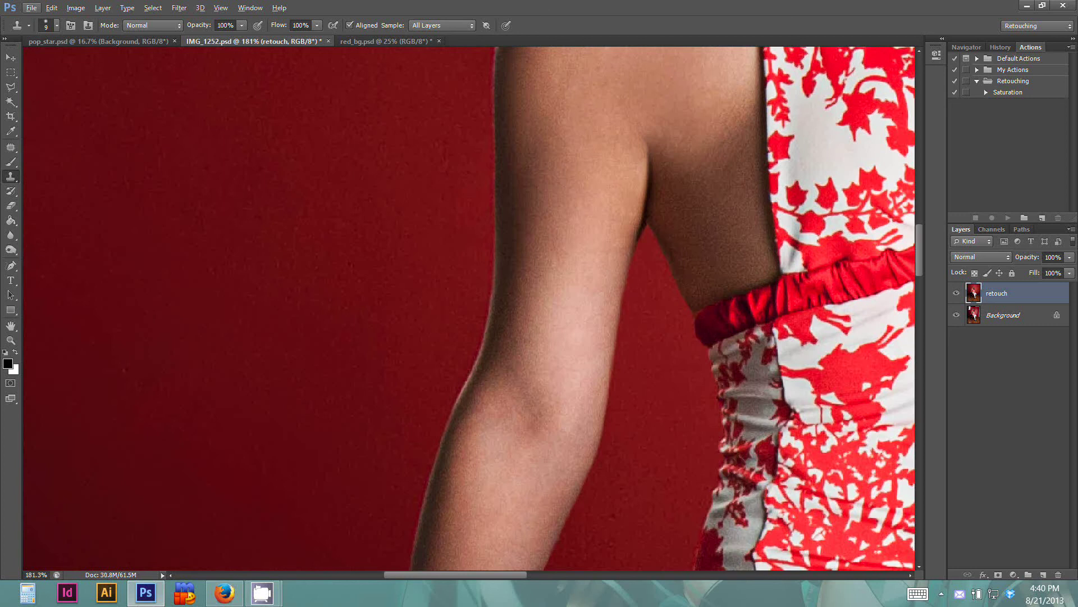
pyautogui.moveTo(674, 137); pyautogui.dragTo(533, 339)
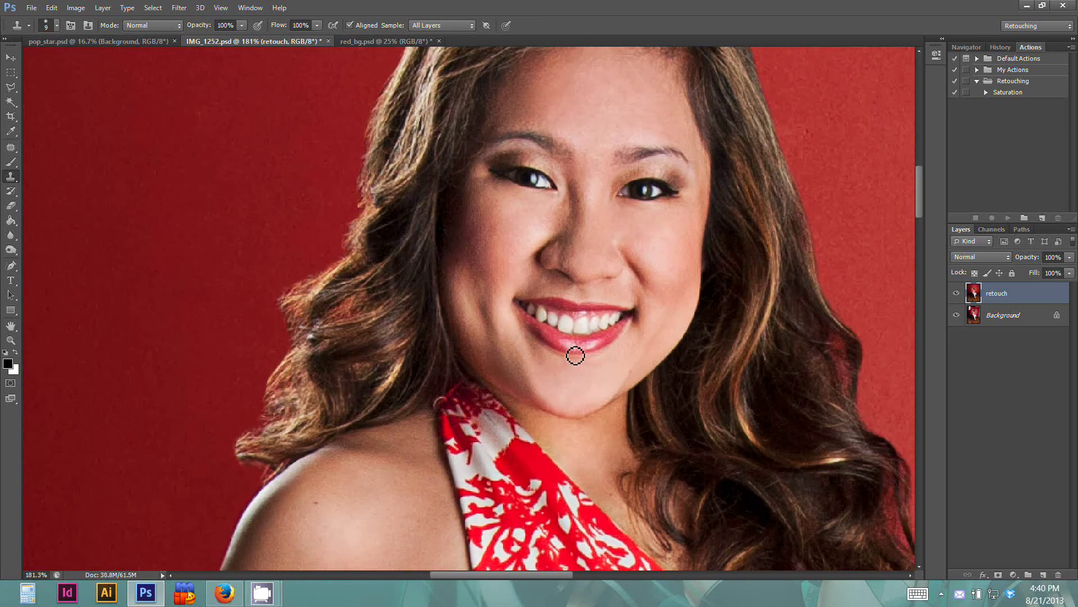
pyautogui.scroll(3, 567, 342)
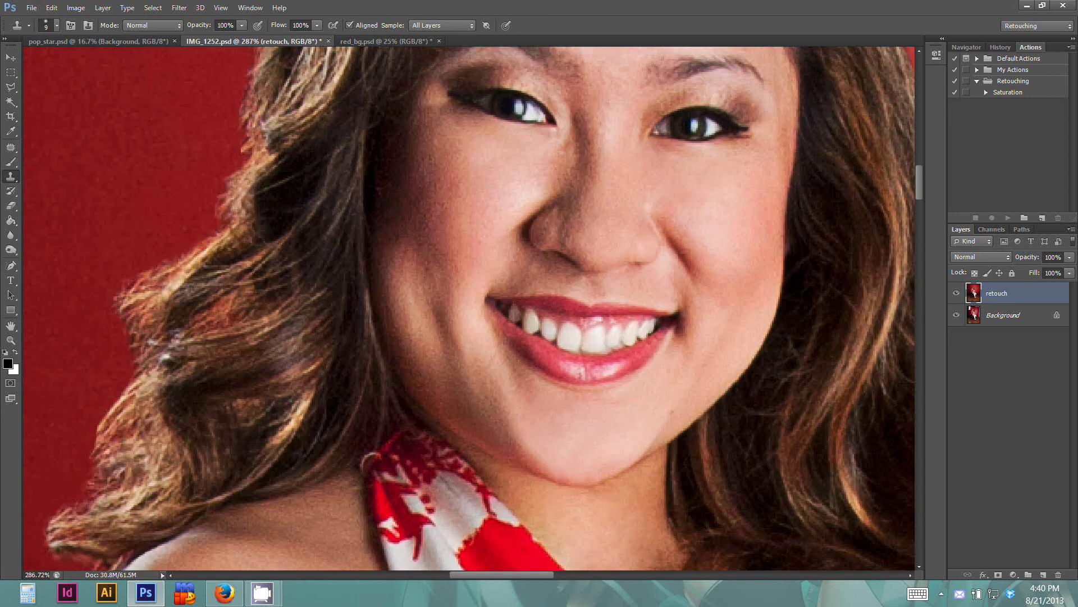
pyautogui.click(11, 249)
pyautogui.moveTo(491, 152); pyautogui.dragTo(443, 287)
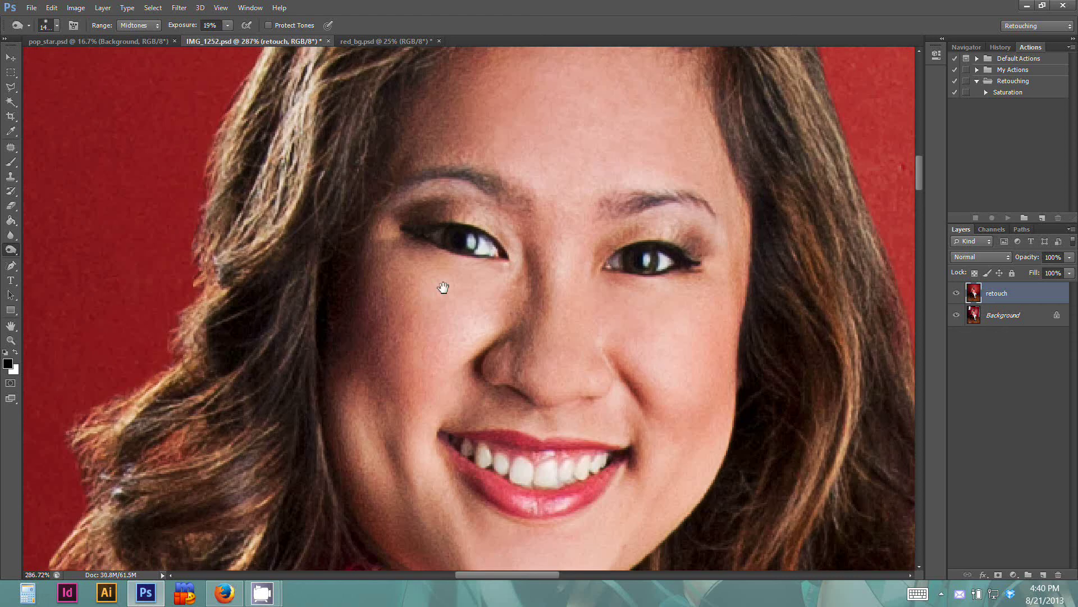
pyautogui.press('[')
pyautogui.press('[')
pyautogui.press('[')
pyautogui.press('[')
pyautogui.press('[')
pyautogui.press('[')
pyautogui.press('[')
pyautogui.press('[')
pyautogui.press('[')
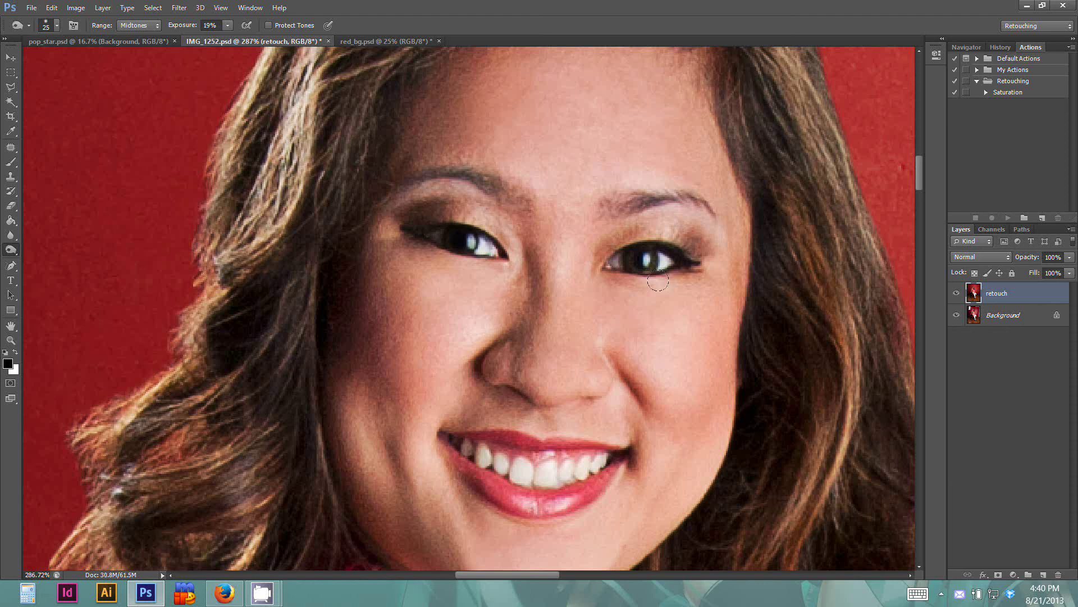
pyautogui.moveTo(643, 256); pyautogui.dragTo(656, 260)
# Undo and redo the burn on the eye to compare, and step back to before the burn strokes.
pyautogui.click(51, 8)
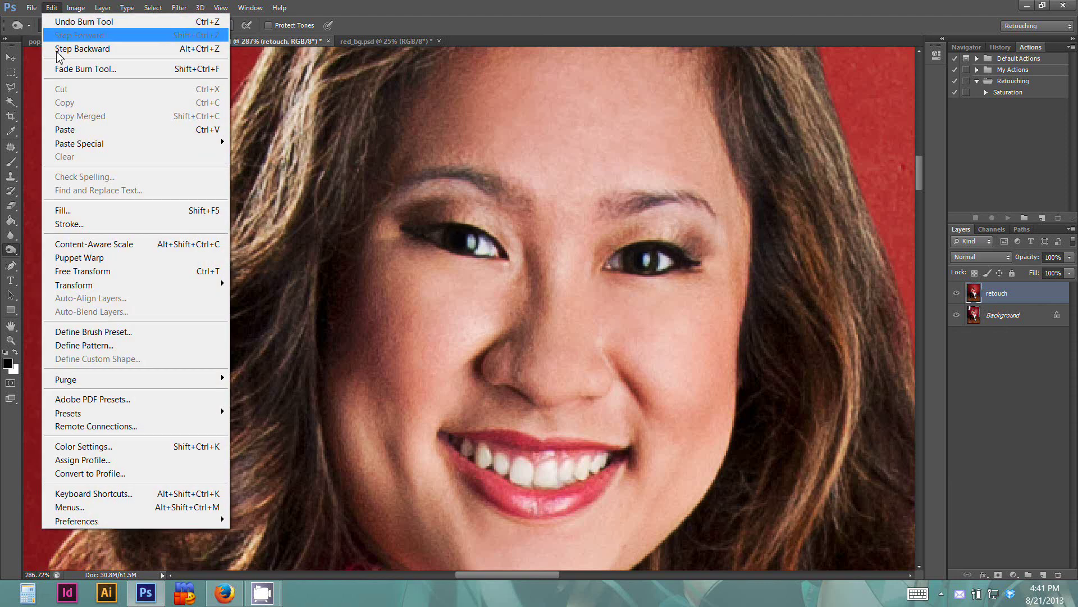
pyautogui.click(73, 22)
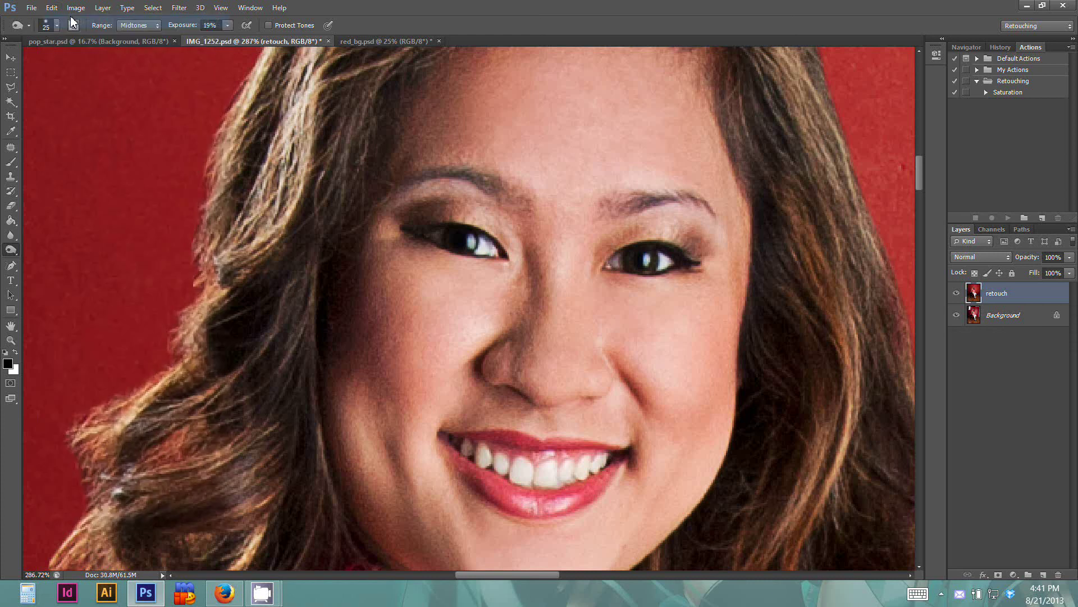
pyautogui.click(51, 7)
pyautogui.click(73, 22)
pyautogui.click(51, 7)
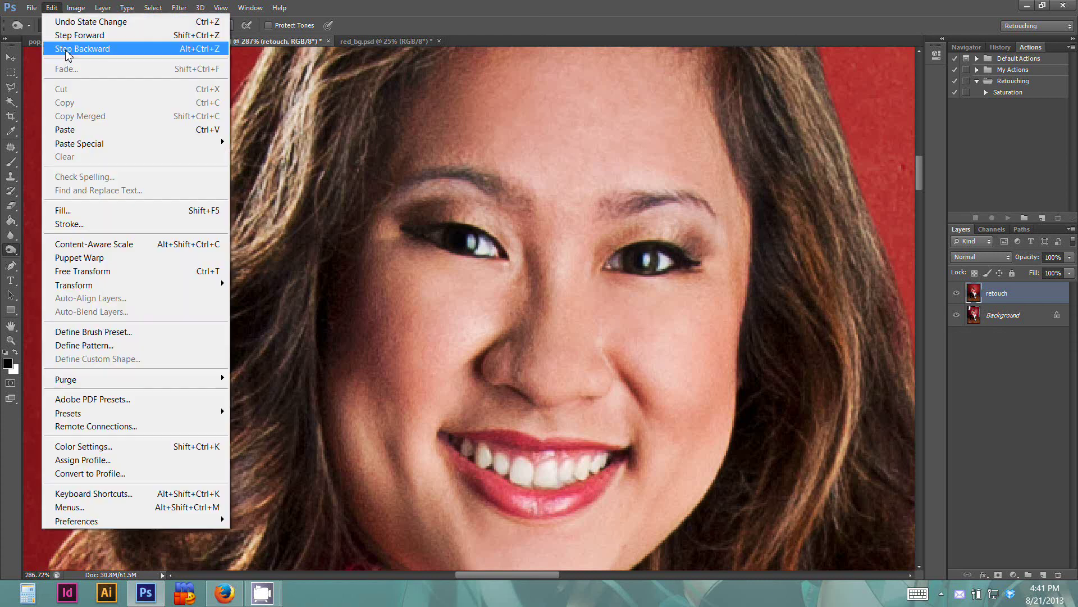
pyautogui.click(66, 51)
pyautogui.click(52, 8)
pyautogui.click(56, 49)
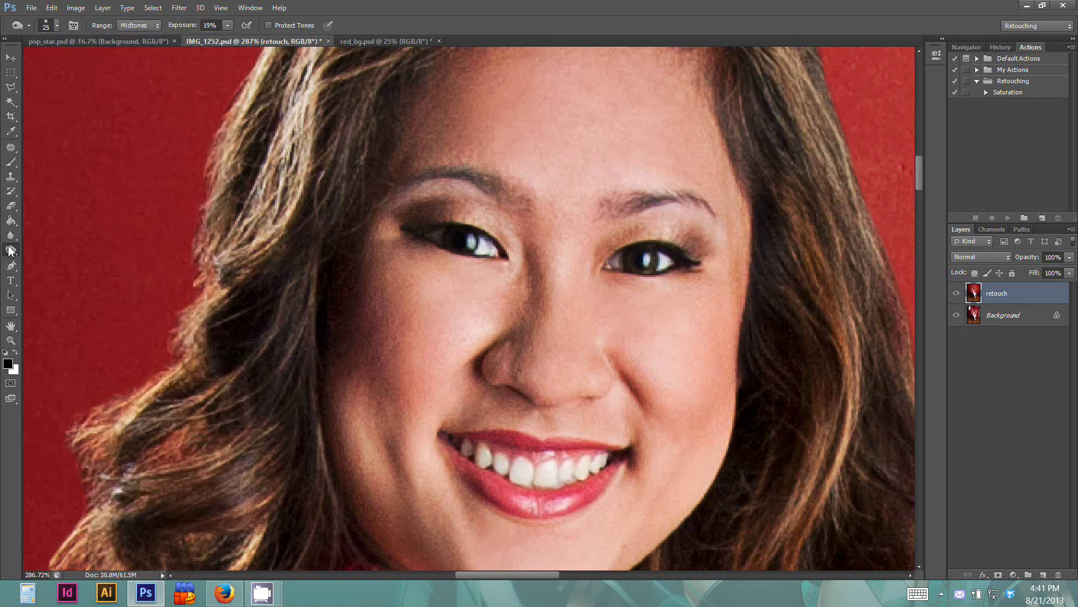
# Brighten the eyes with the Dodge tool on the highlights at 11% exposure and compare with the original.
pyautogui.click(10, 249)
pyautogui.click(45, 249)
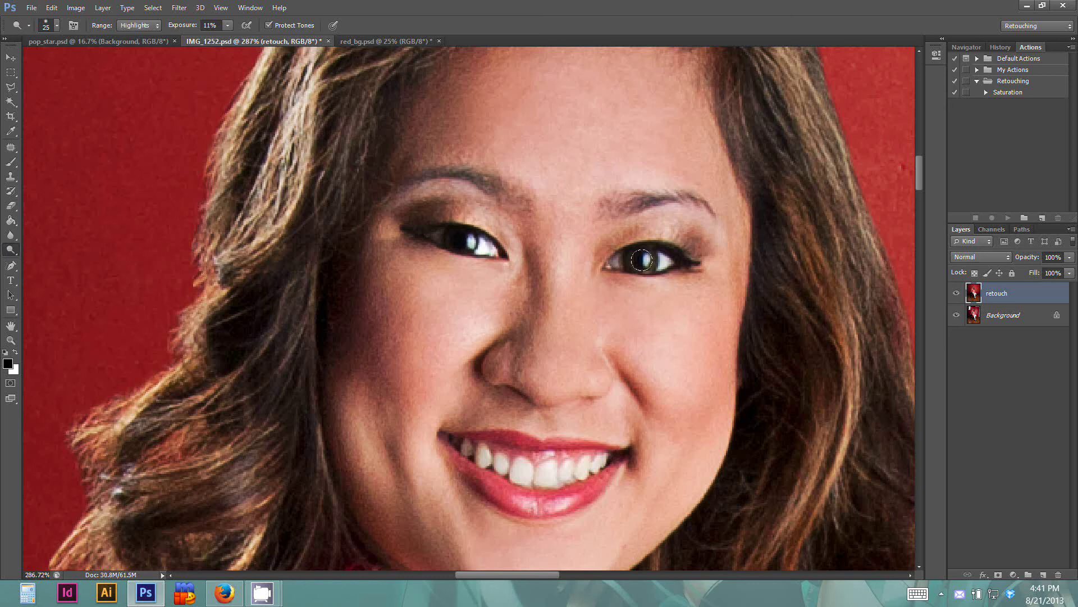
pyautogui.click(957, 293)
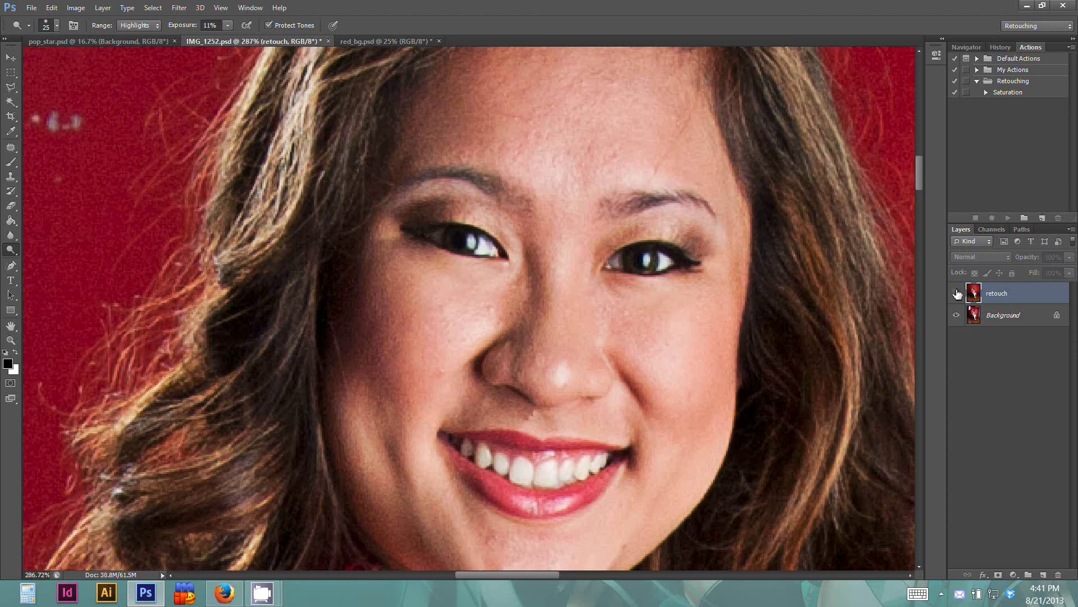
pyautogui.click(957, 292)
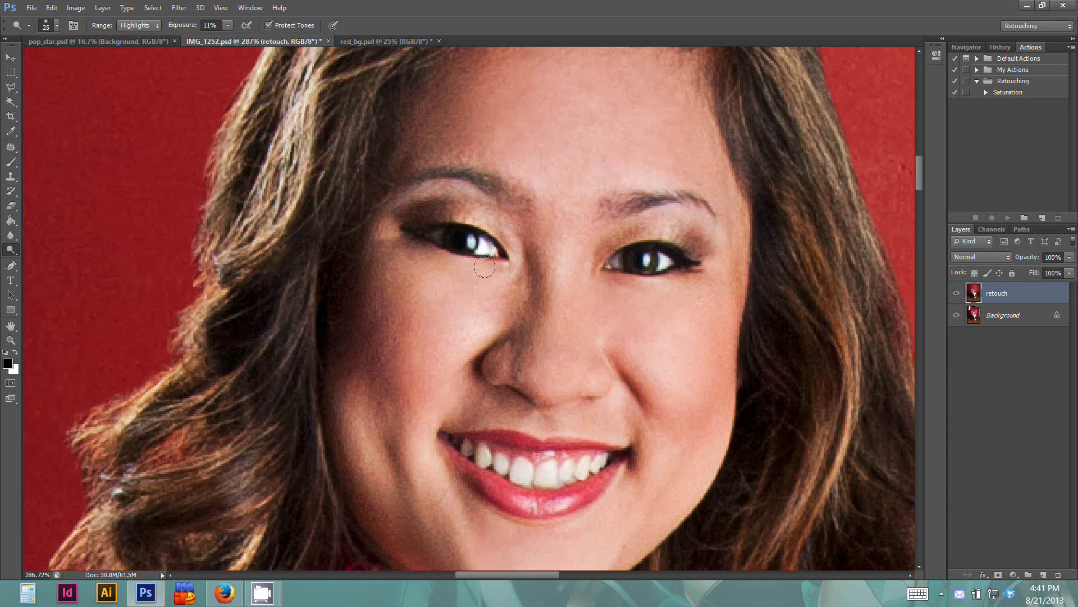
# Soften the dodged eyes with the Eraser at size 40 and 33% opacity, and compare with the retouch layer hidden.
pyautogui.click(11, 207)
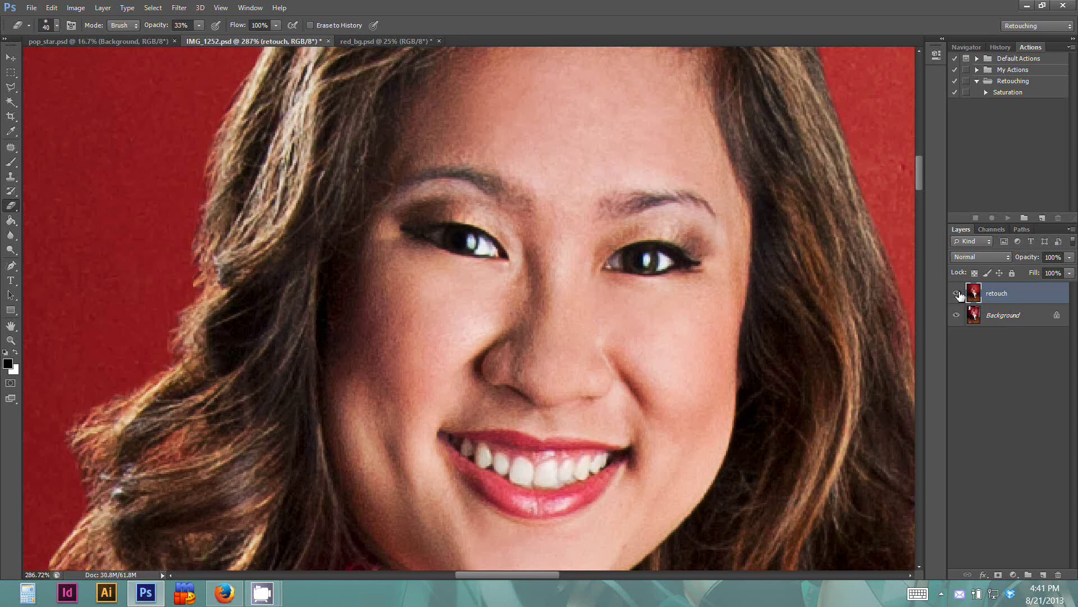
pyautogui.click(958, 292)
pyautogui.click(958, 293)
# Compare the retouch layer with the original by toggling its visibility on the face, upper body and whole photo.
pyautogui.scroll(-5, 763, 351)
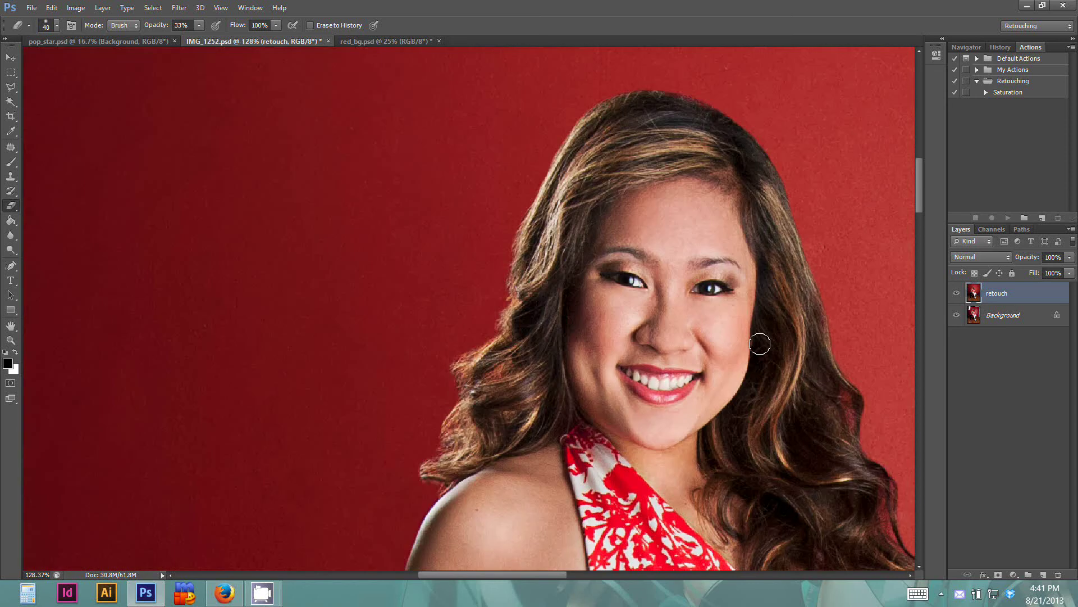
pyautogui.scroll(3, 763, 351)
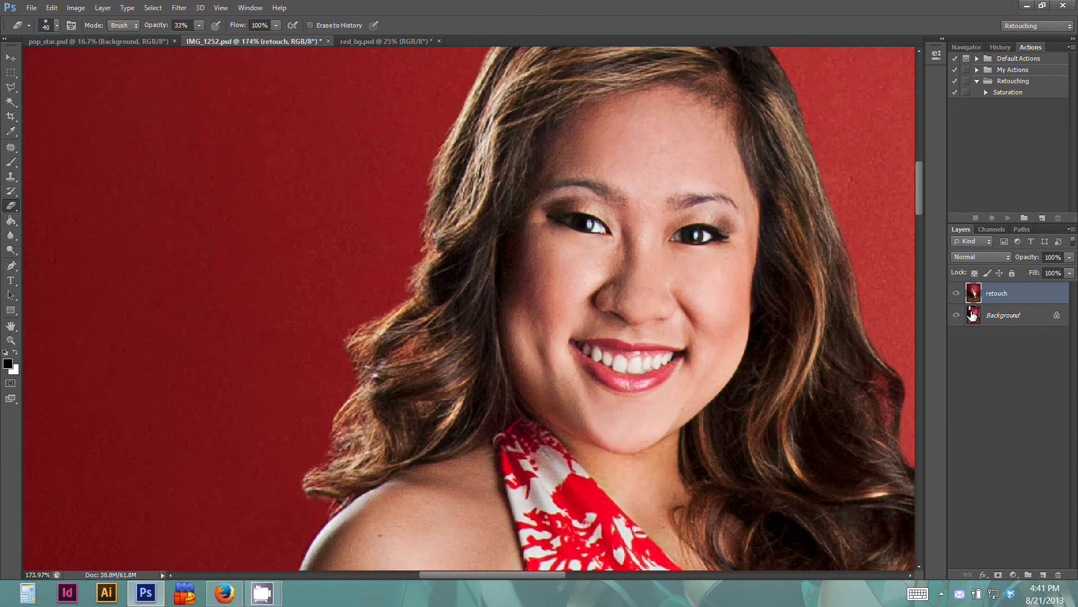
pyautogui.click(957, 292)
pyautogui.click(957, 292)
pyautogui.moveTo(794, 288); pyautogui.dragTo(727, 421)
pyautogui.click(957, 292)
pyautogui.click(957, 293)
pyautogui.moveTo(771, 370)
pyautogui.mouseDown()
pyautogui.moveTo(766, 272)
pyautogui.moveTo(784, 107)
pyautogui.moveTo(765, 264)
pyautogui.mouseUp()
pyautogui.scroll(-5, 765, 337)
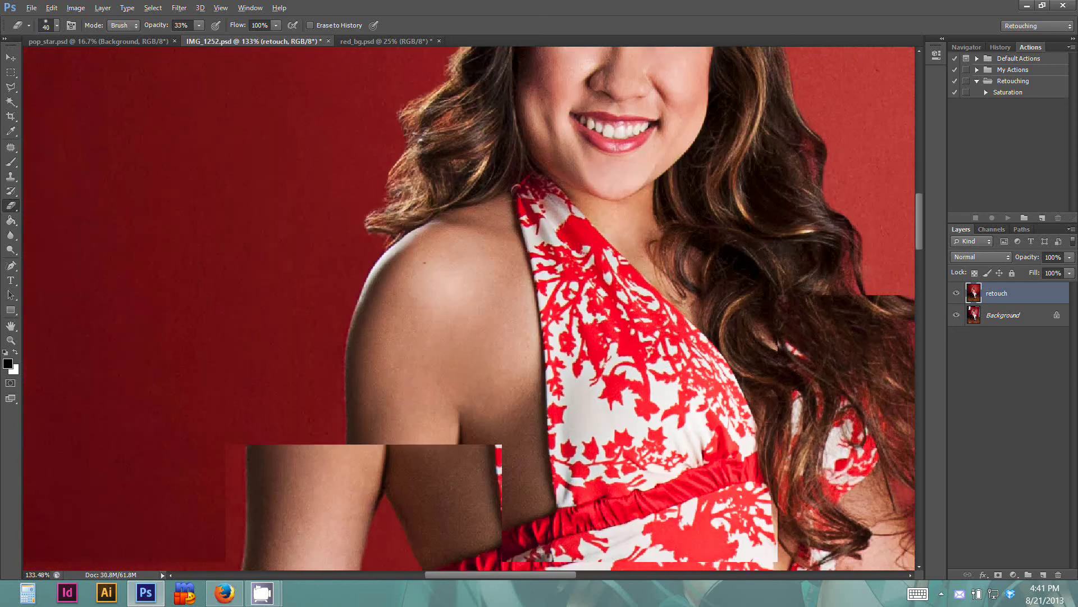
pyautogui.scroll(-3, 782, 378)
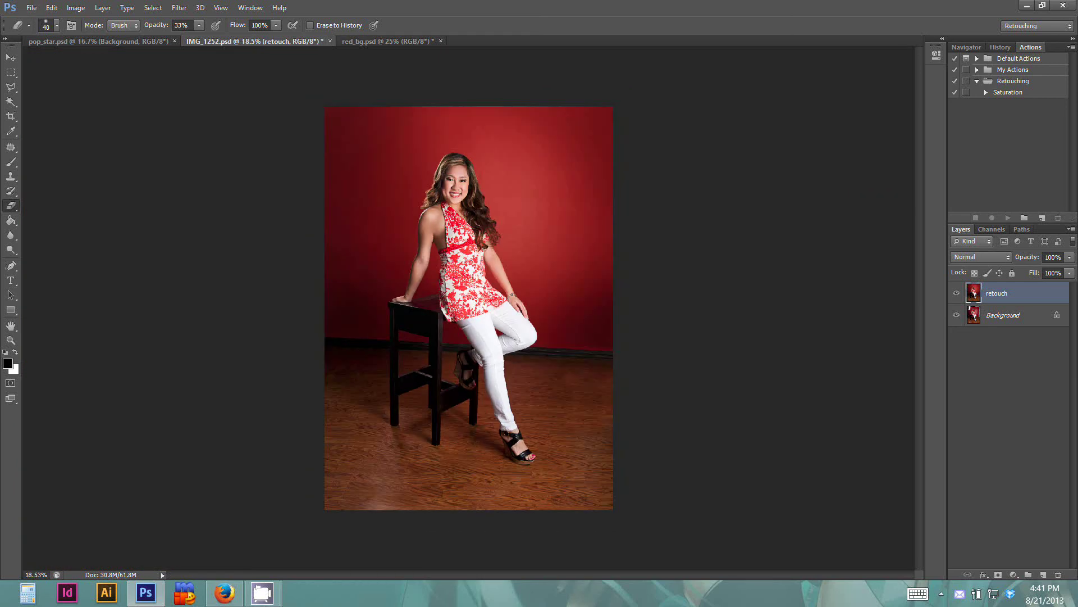
pyautogui.click(957, 293)
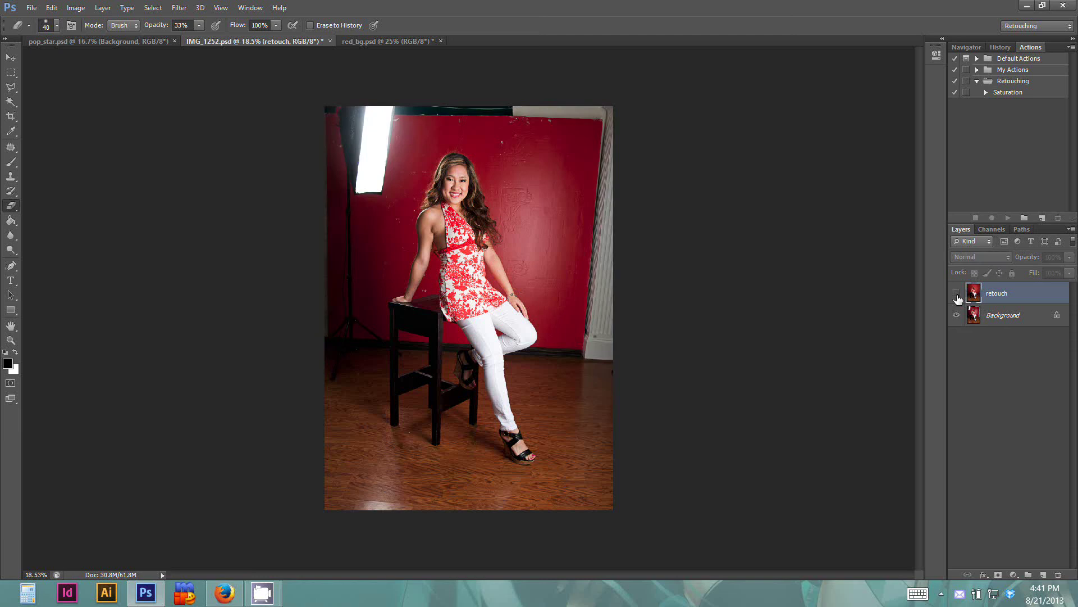
pyautogui.click(956, 293)
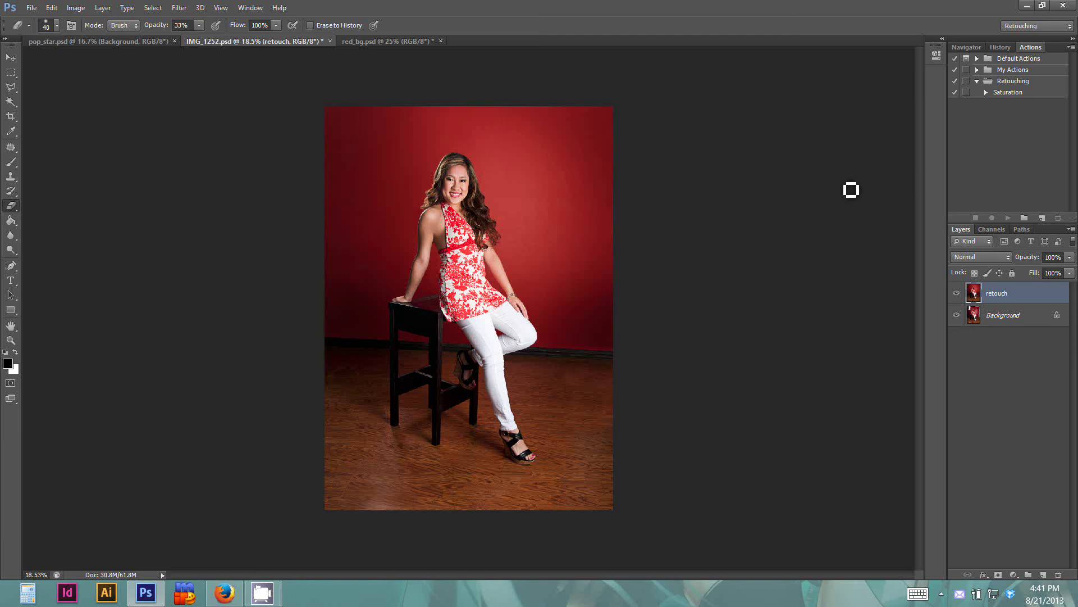
# Run the Saturation action from the Retouching set and toggle the resulting adjustment layer to compare.
pyautogui.click(1011, 93)
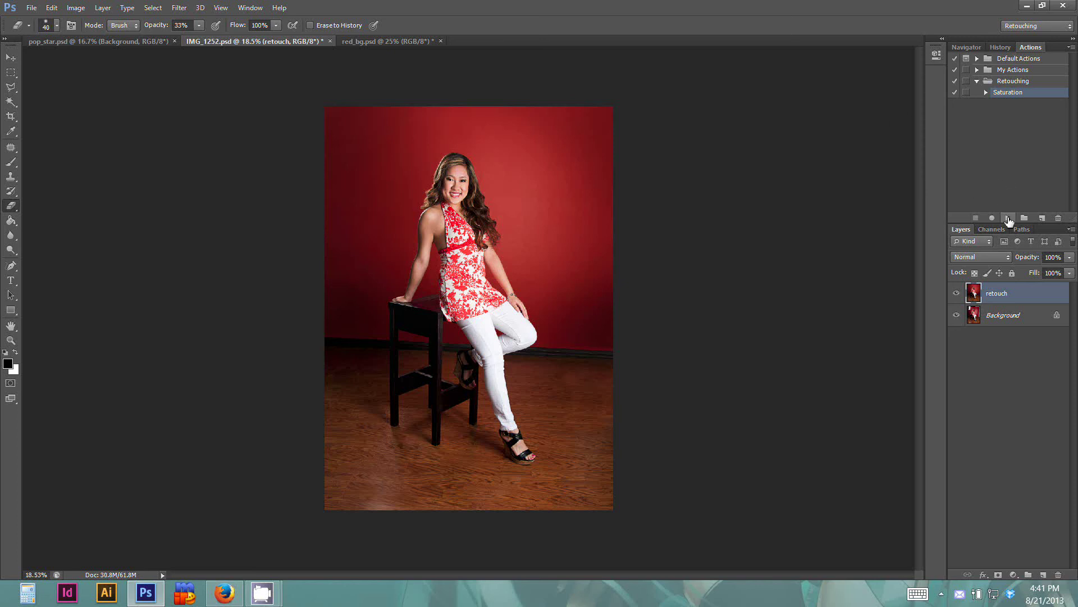
pyautogui.click(1008, 219)
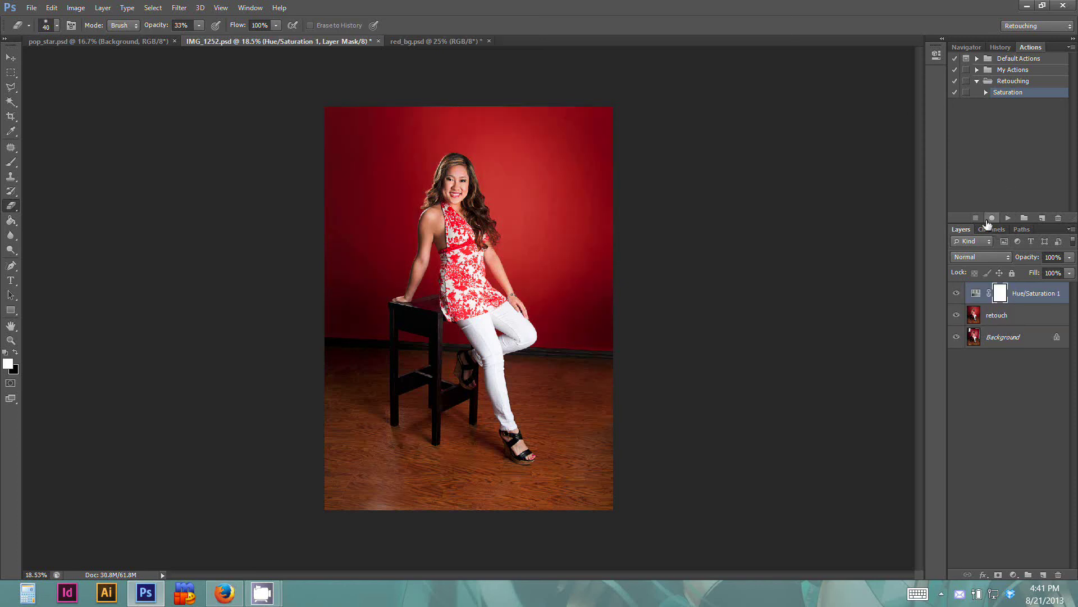
pyautogui.click(957, 297)
pyautogui.click(957, 296)
pyautogui.click(958, 297)
pyautogui.click(957, 297)
# Reduce the saturation of the Hue/Saturation 1 adjustment layer slightly.
pyautogui.click(978, 296)
pyautogui.doubleClick(977, 296)
pyautogui.moveTo(871, 149); pyautogui.dragTo(847, 156)
pyautogui.click(903, 48)
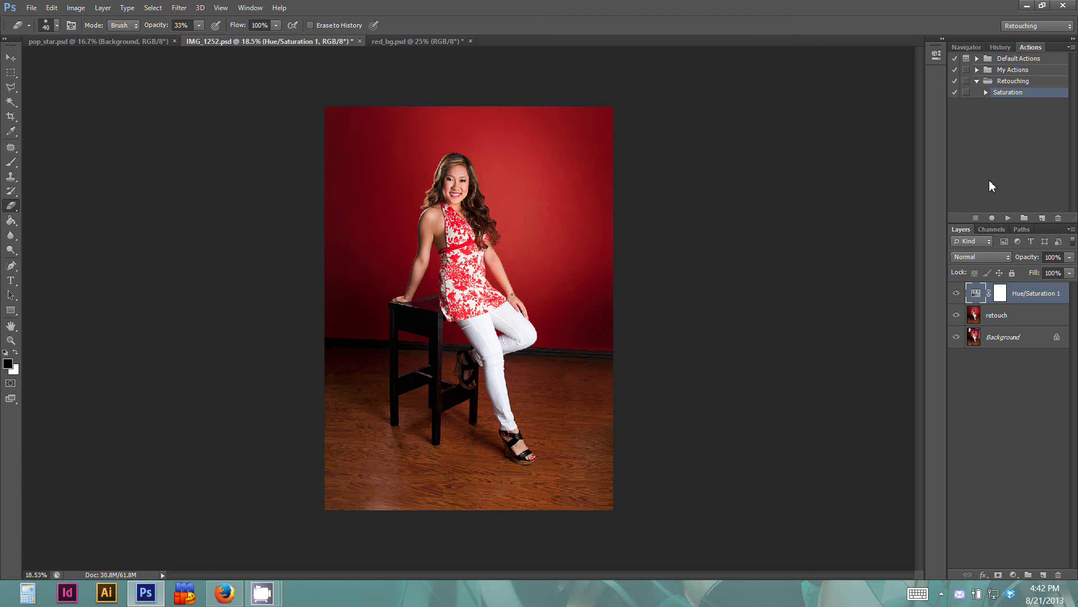
# Erase the Hue/Saturation 1 layer mask over the arm resting on the stool, using a size 100 Eraser at 100% opacity.
pyautogui.scroll(2, 556, 300)
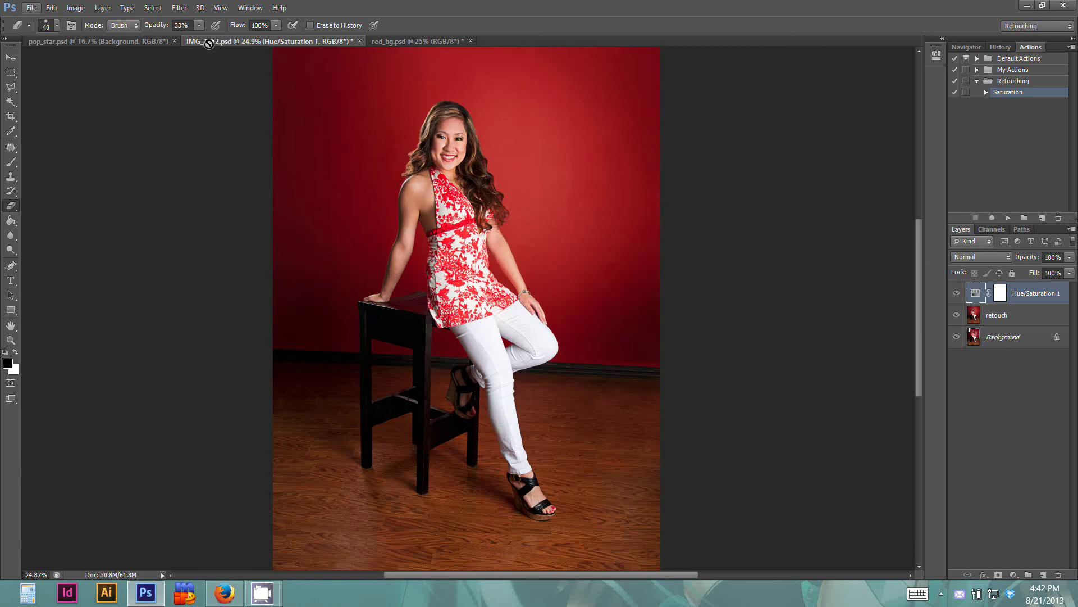
pyautogui.moveTo(199, 26); pyautogui.dragTo(504, 33)
pyautogui.scroll(3, 395, 275)
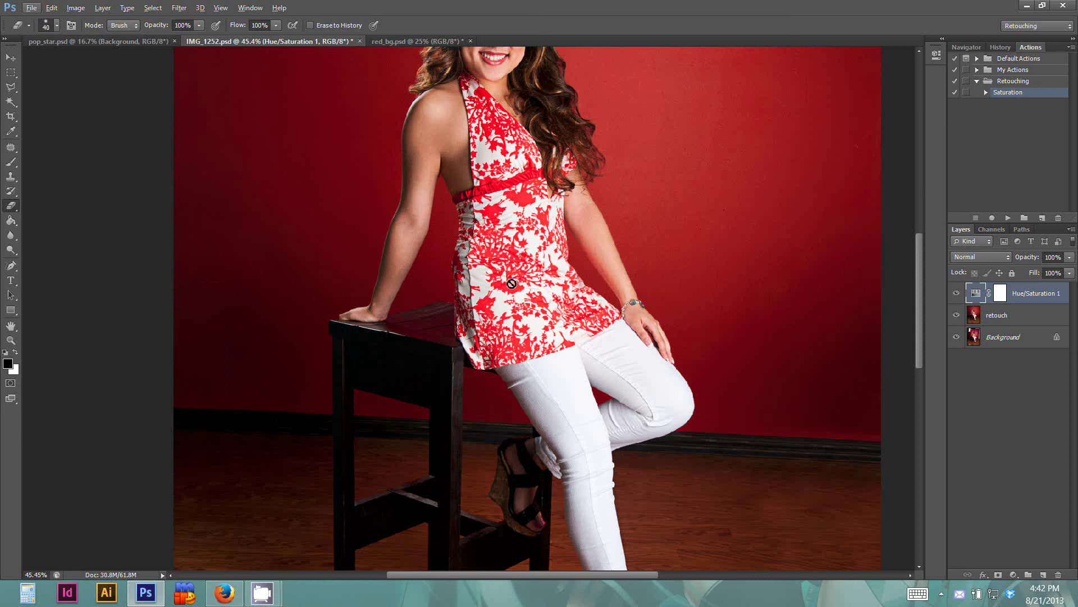
pyautogui.click(1000, 293)
pyautogui.press('x')
pyautogui.press(']')
pyautogui.press(']')
pyautogui.press(']')
pyautogui.press(']')
pyautogui.press(']')
pyautogui.press(']')
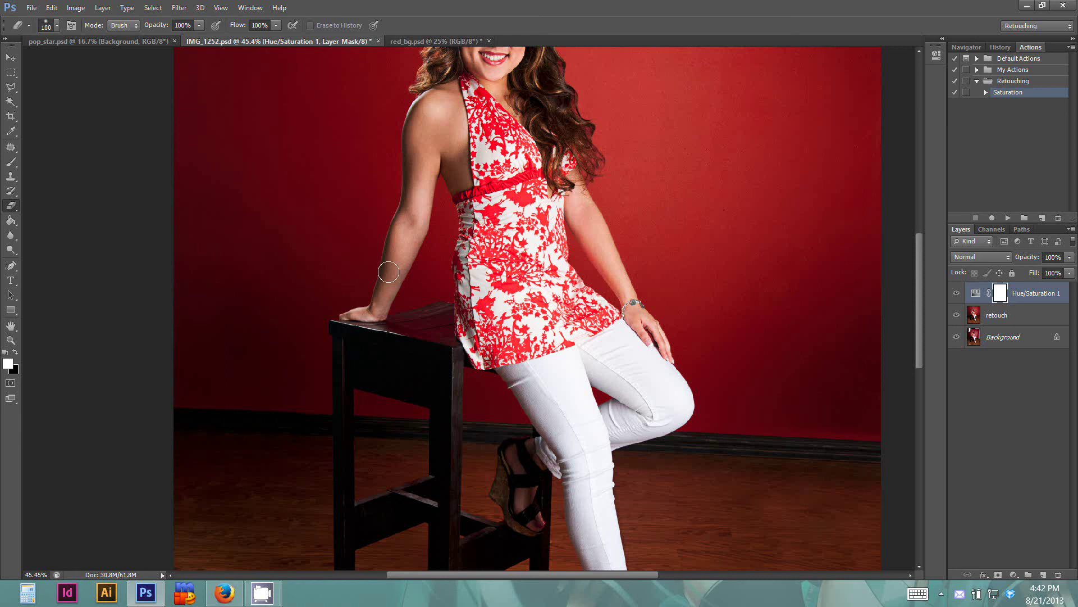
pyautogui.moveTo(388, 272)
pyautogui.mouseDown()
pyautogui.moveTo(405, 206)
pyautogui.moveTo(413, 287)
pyautogui.moveTo(411, 251)
pyautogui.moveTo(442, 189)
pyautogui.moveTo(418, 216)
pyautogui.moveTo(455, 238)
pyautogui.moveTo(419, 203)
pyautogui.moveTo(424, 180)
pyautogui.moveTo(437, 245)
pyautogui.mouseUp()
# Erase the Hue/Saturation 1 mask over the rest of the woman, from her head to her feet, at brush size 175.
pyautogui.press(']')
pyautogui.press(']')
pyautogui.press(']')
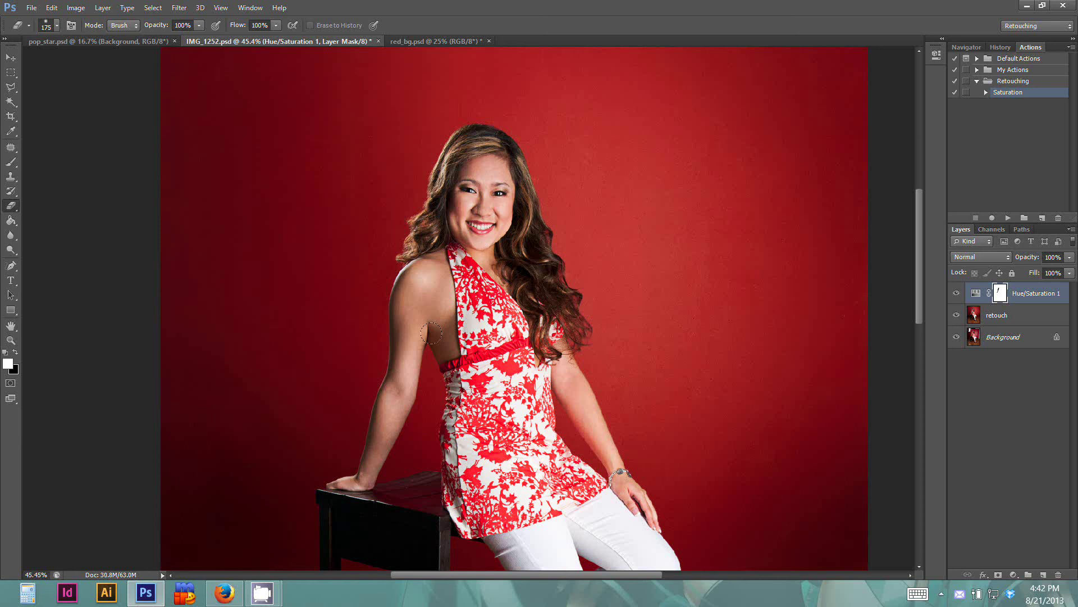
pyautogui.moveTo(485, 349); pyautogui.dragTo(469, 258)
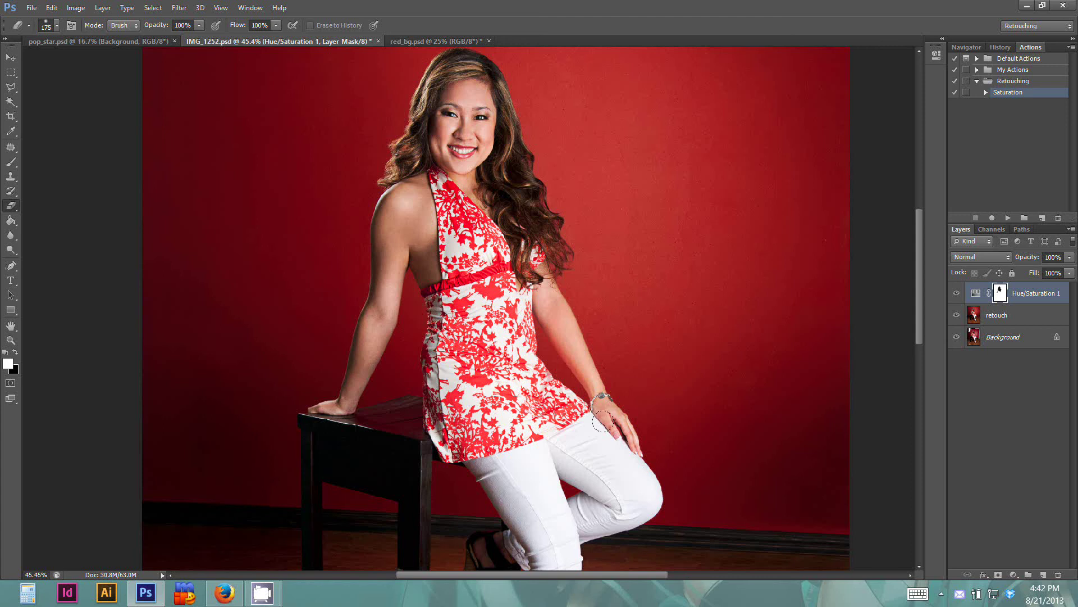
pyautogui.moveTo(544, 294); pyautogui.dragTo(535, 172)
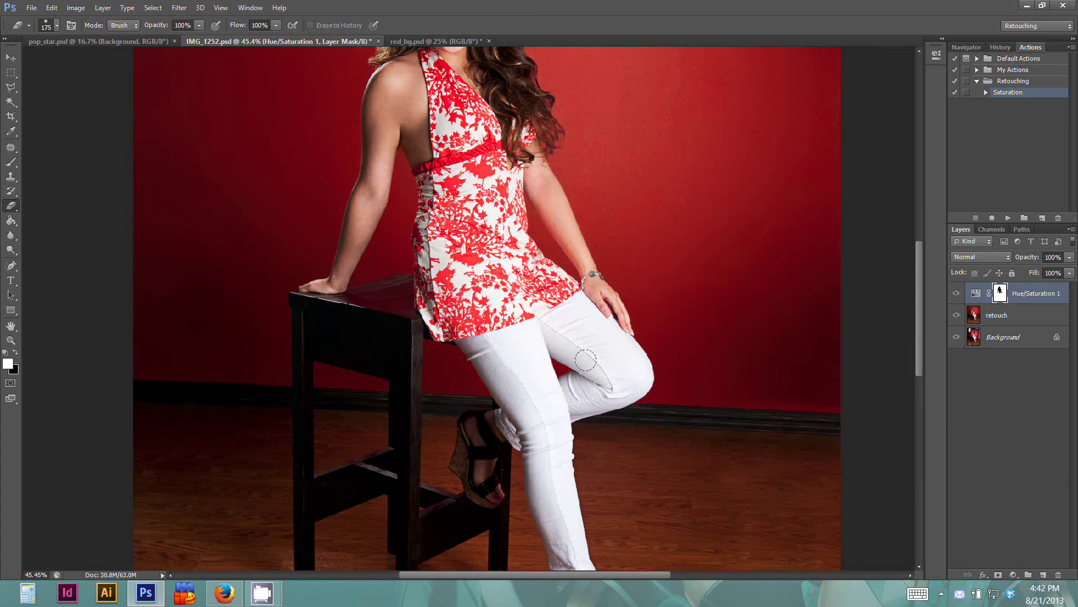
pyautogui.scroll(-2, 502, 382)
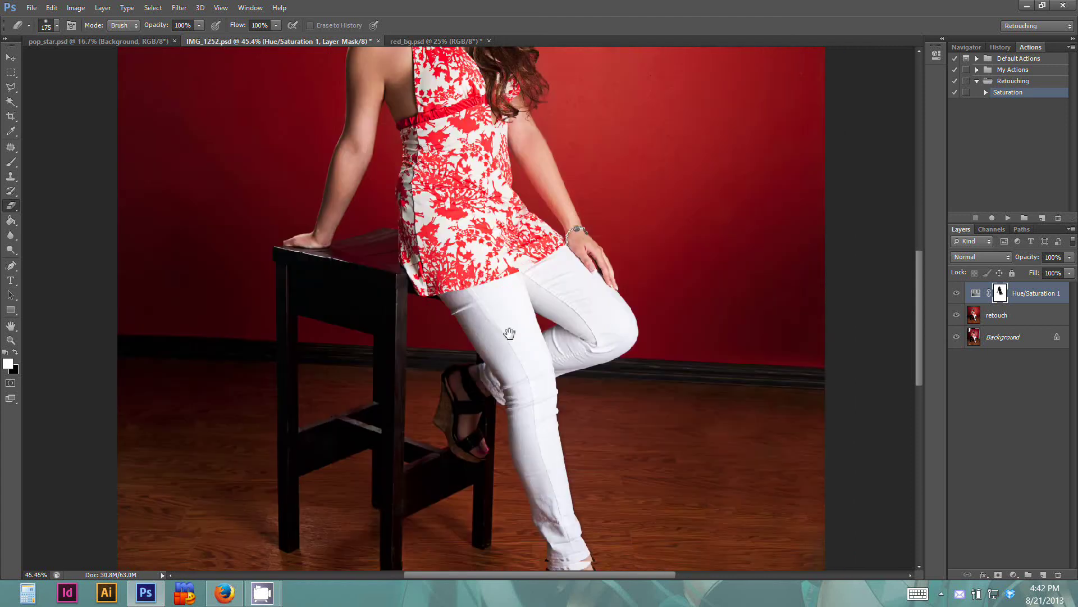
pyautogui.scroll(-2, 515, 361)
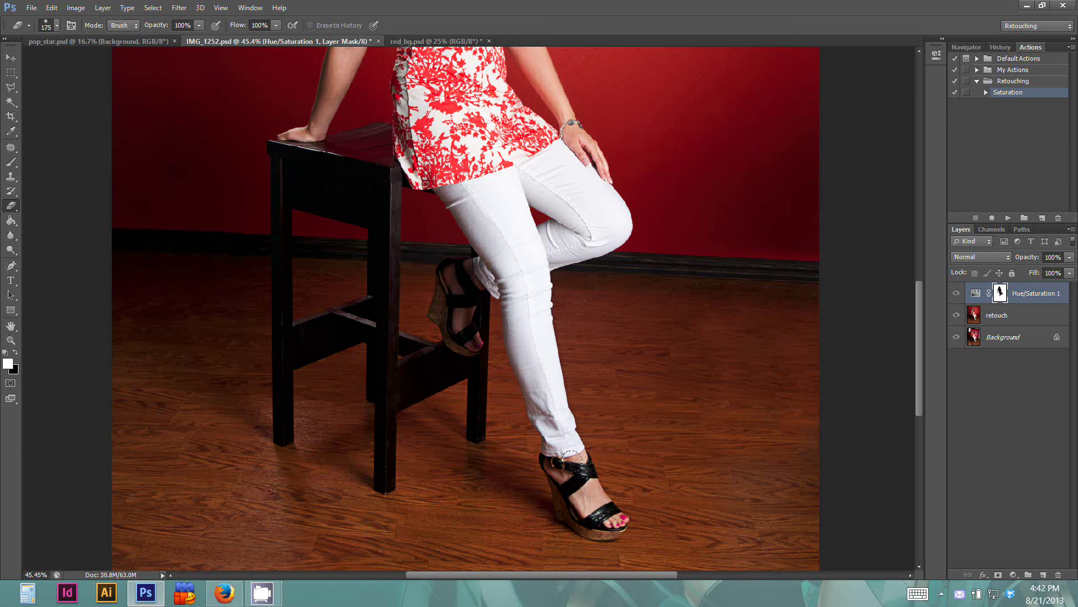
pyautogui.scroll(4, 542, 406)
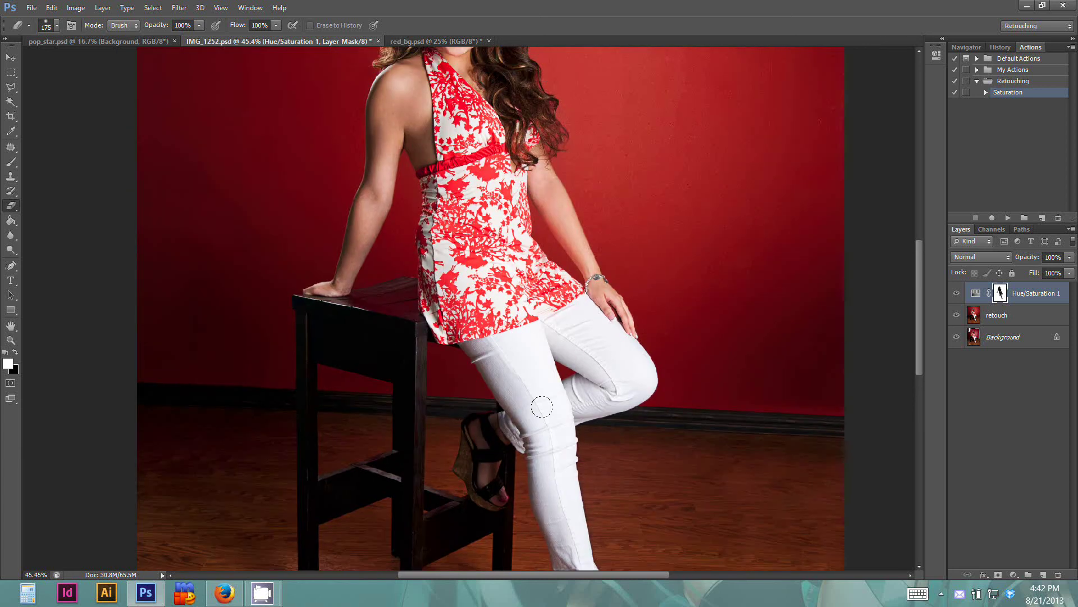
pyautogui.scroll(3, 510, 288)
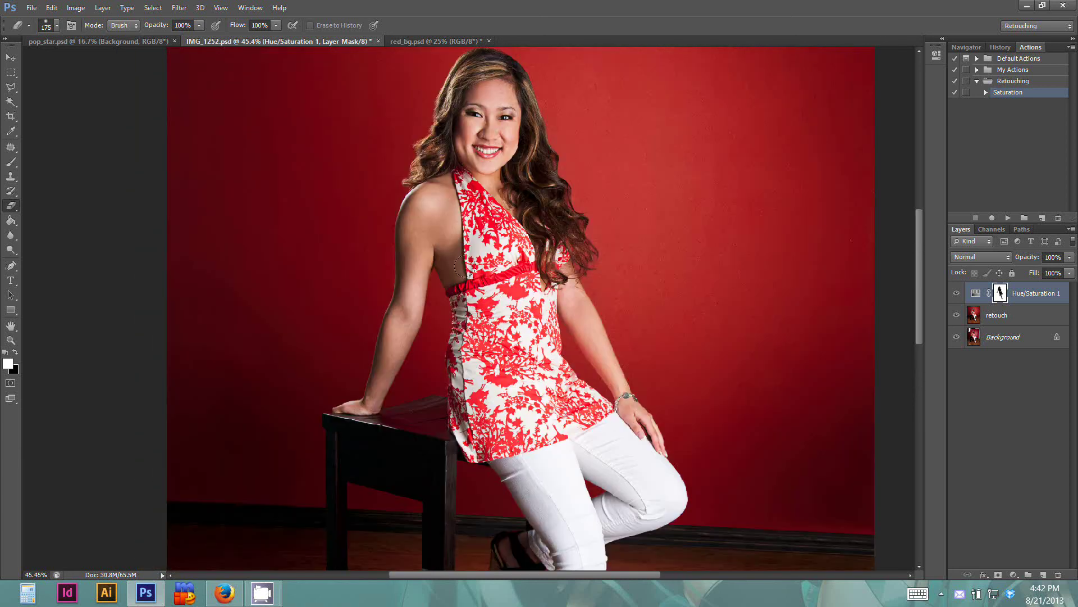
pyautogui.scroll(3, 488, 191)
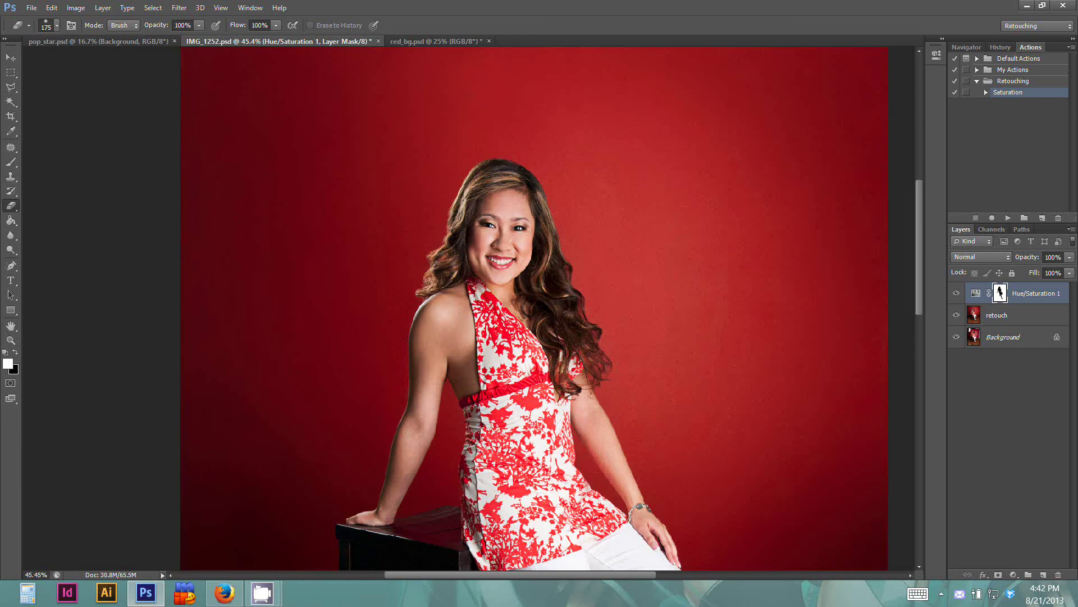
# Toggle the masked Hue/Saturation 1 layer to compare its effect on the whole portrait.
pyautogui.scroll(-11, 523, 218)
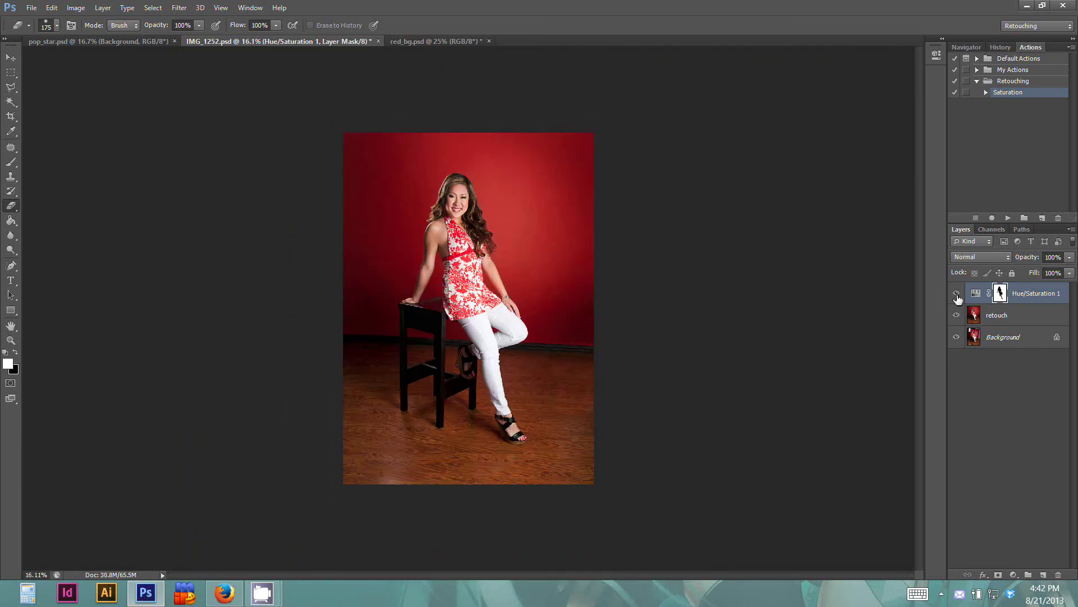
pyautogui.click(958, 294)
pyautogui.click(960, 293)
# Copy the Pop Star adjustment layer from pop_star.psd into IMG_1252.psd above the Hue/Saturation 1 layer.
pyautogui.click(88, 41)
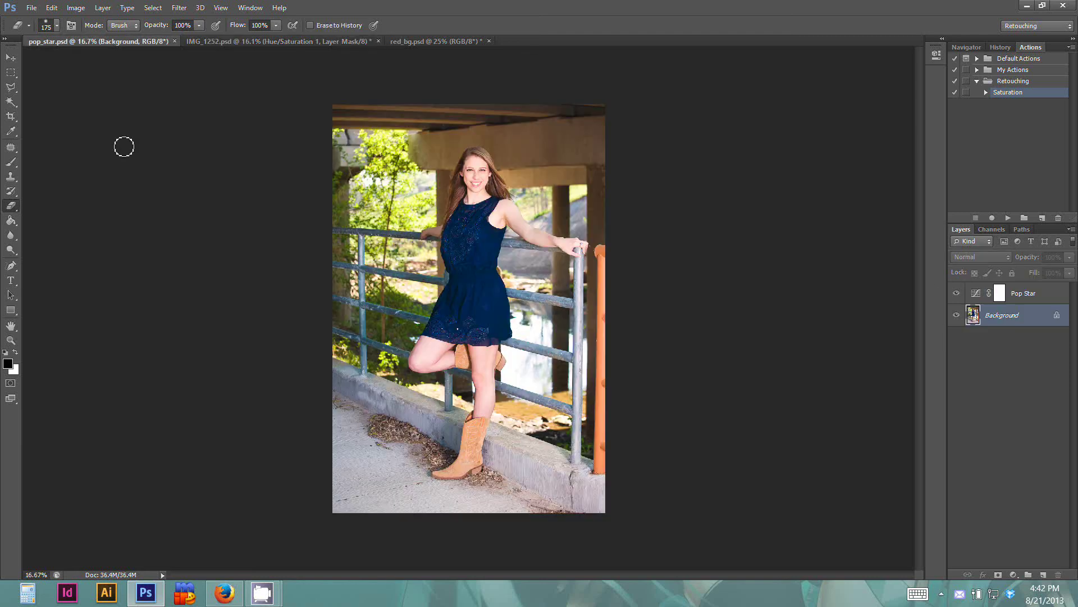
pyautogui.press('x')
pyautogui.press('v')
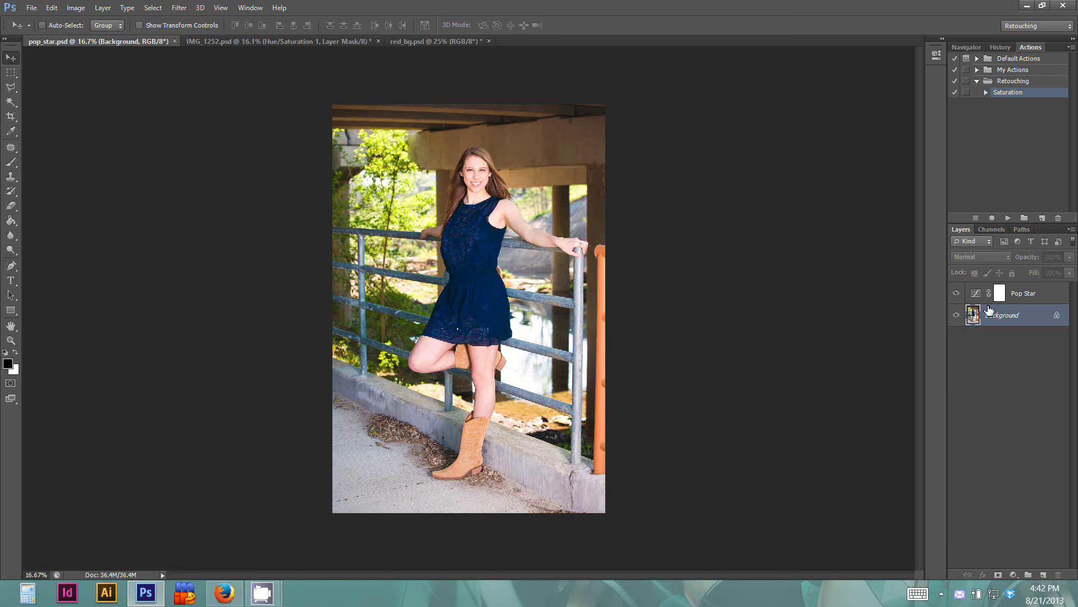
pyautogui.click(1049, 297)
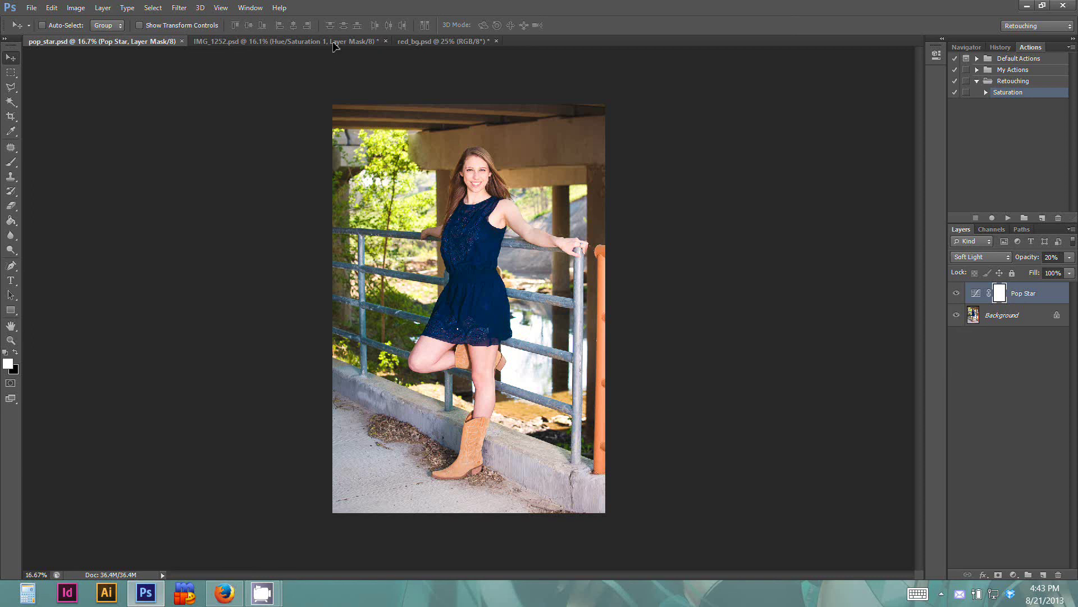
pyautogui.click(334, 43)
pyautogui.moveTo(334, 44)
pyautogui.mouseDown()
pyautogui.moveTo(397, 181)
pyautogui.moveTo(388, 194)
pyautogui.mouseUp()
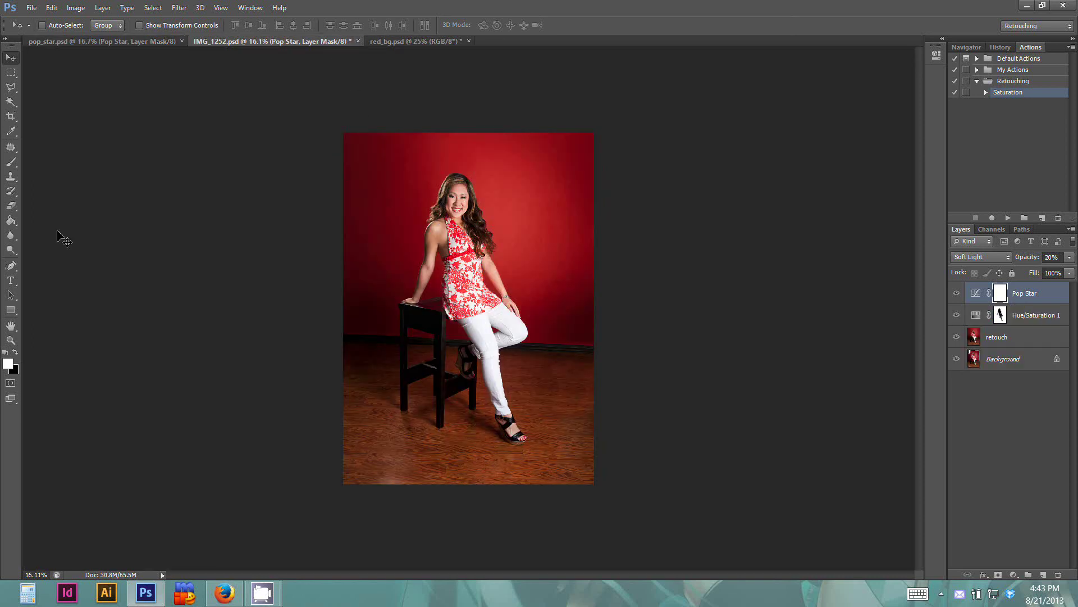
# Erase the Pop Star layer mask over the woman with the Eraser at size 250 and 100% opacity.
pyautogui.click(12, 208)
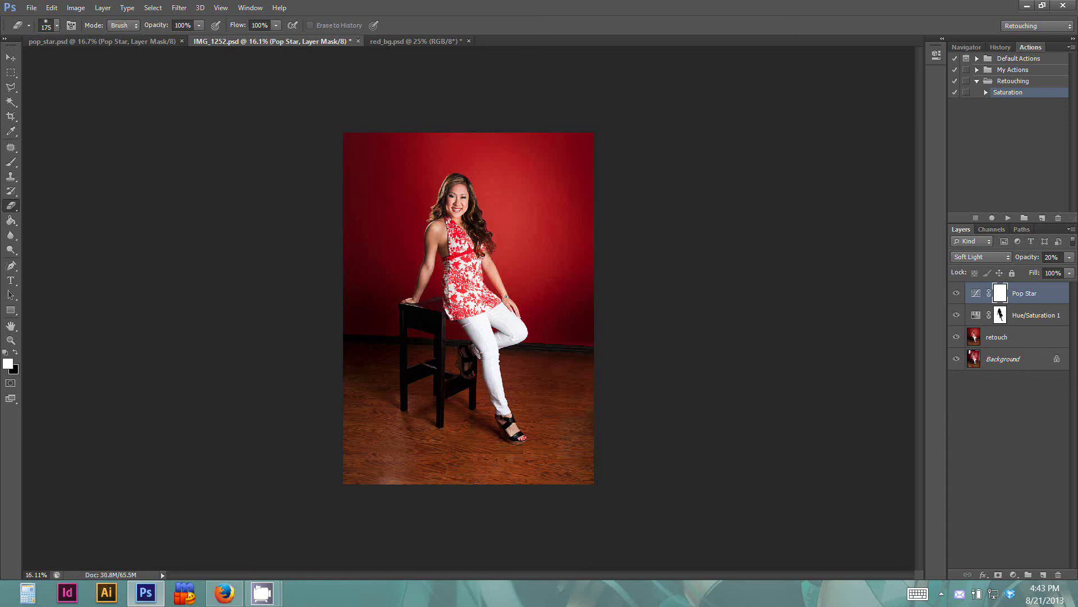
pyautogui.press(']')
pyautogui.press(']')
pyautogui.moveTo(445, 215)
pyautogui.mouseDown()
pyautogui.moveTo(454, 242)
pyautogui.moveTo(435, 235)
pyautogui.moveTo(419, 301)
pyautogui.mouseUp()
pyautogui.moveTo(462, 255)
pyautogui.mouseDown()
pyautogui.moveTo(492, 272)
pyautogui.moveTo(517, 323)
pyautogui.moveTo(466, 283)
pyautogui.moveTo(473, 325)
pyautogui.moveTo(495, 347)
pyautogui.moveTo(521, 325)
pyautogui.moveTo(495, 347)
pyautogui.moveTo(517, 444)
pyautogui.moveTo(489, 344)
pyautogui.moveTo(471, 369)
pyautogui.moveTo(518, 331)
pyautogui.moveTo(473, 308)
pyautogui.moveTo(482, 248)
pyautogui.moveTo(462, 279)
pyautogui.moveTo(490, 311)
pyautogui.moveTo(470, 296)
pyautogui.mouseUp()
# Close red_bg.psd and save its changes.
pyautogui.click(432, 43)
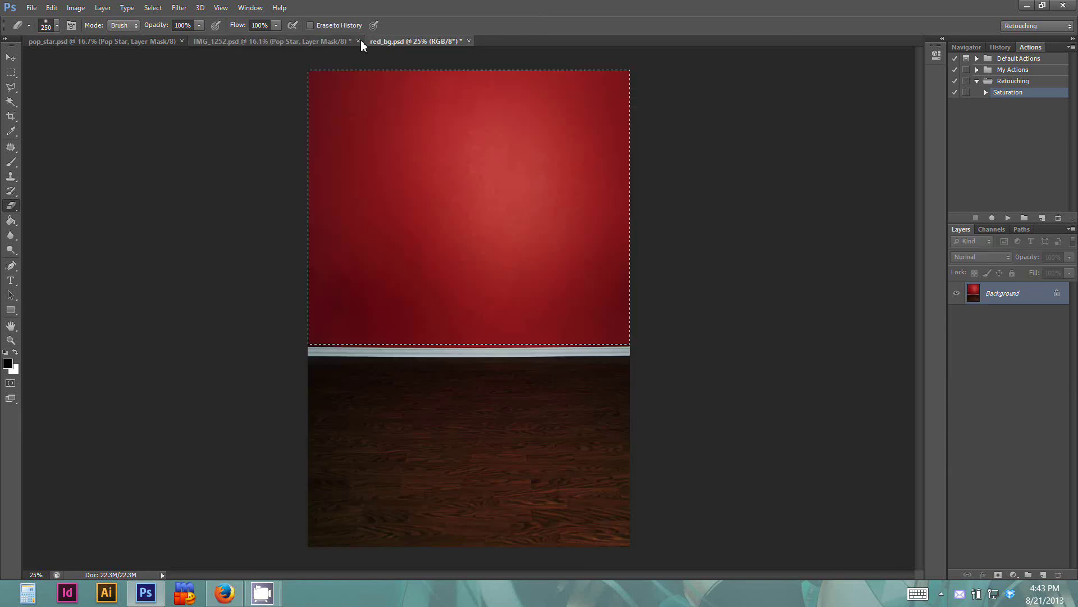
pyautogui.click(469, 41)
pyautogui.click(493, 225)
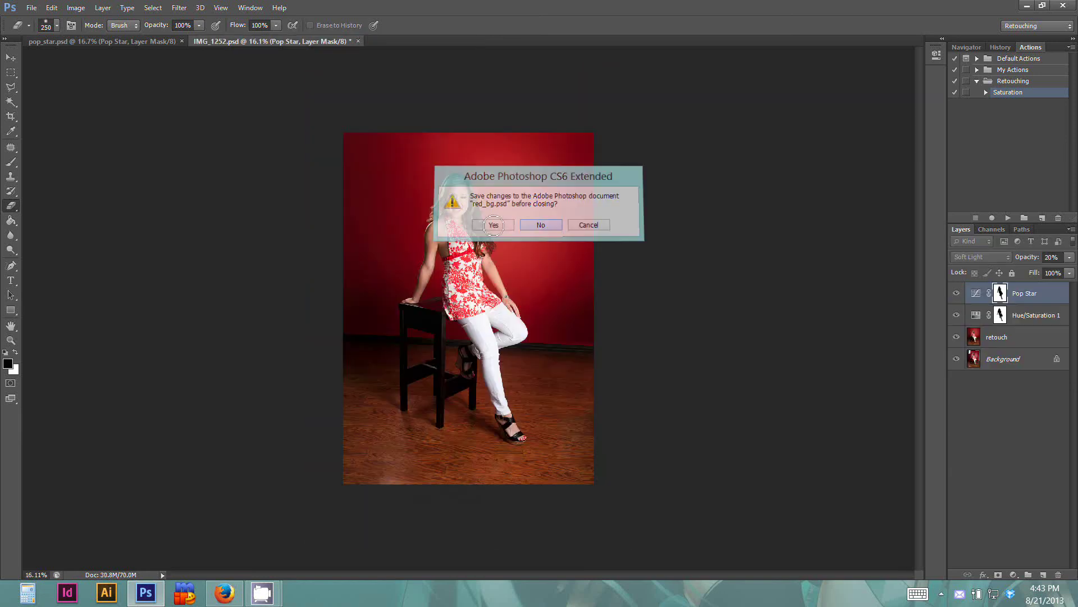
# Start recording a new action named "Vertical Burn" in the Retouching set.
pyautogui.press('x')
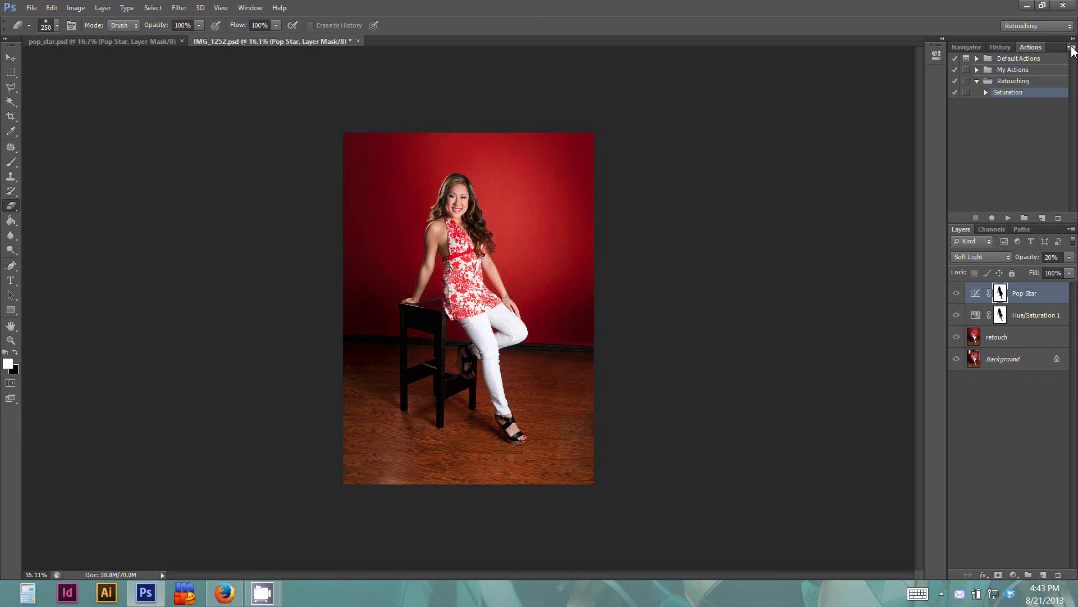
pyautogui.click(1071, 47)
pyautogui.click(1011, 79)
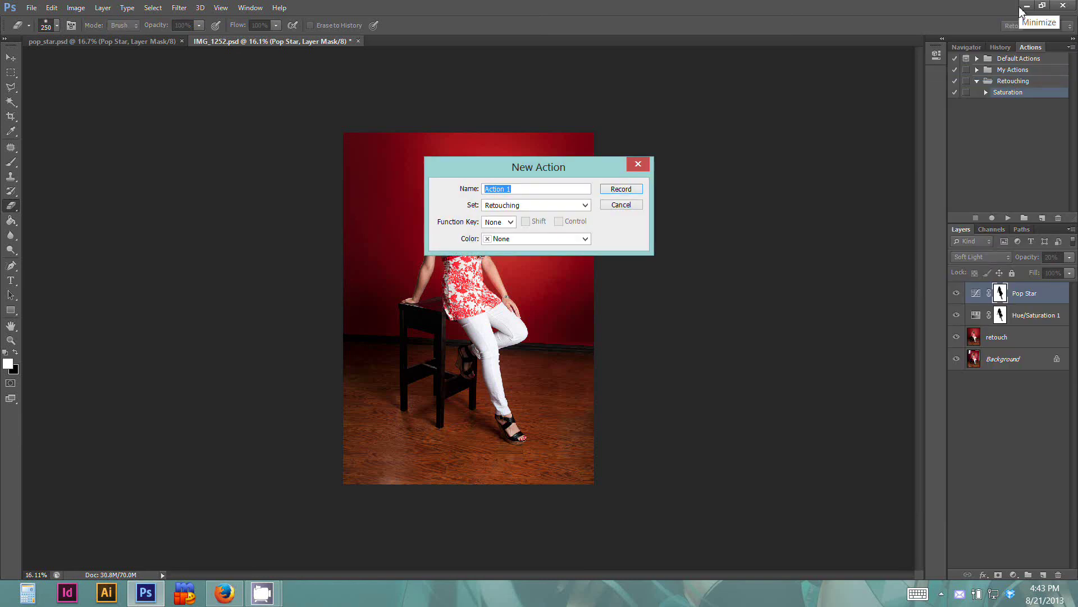
pyautogui.write('Vertical Burn')
pyautogui.click(621, 188)
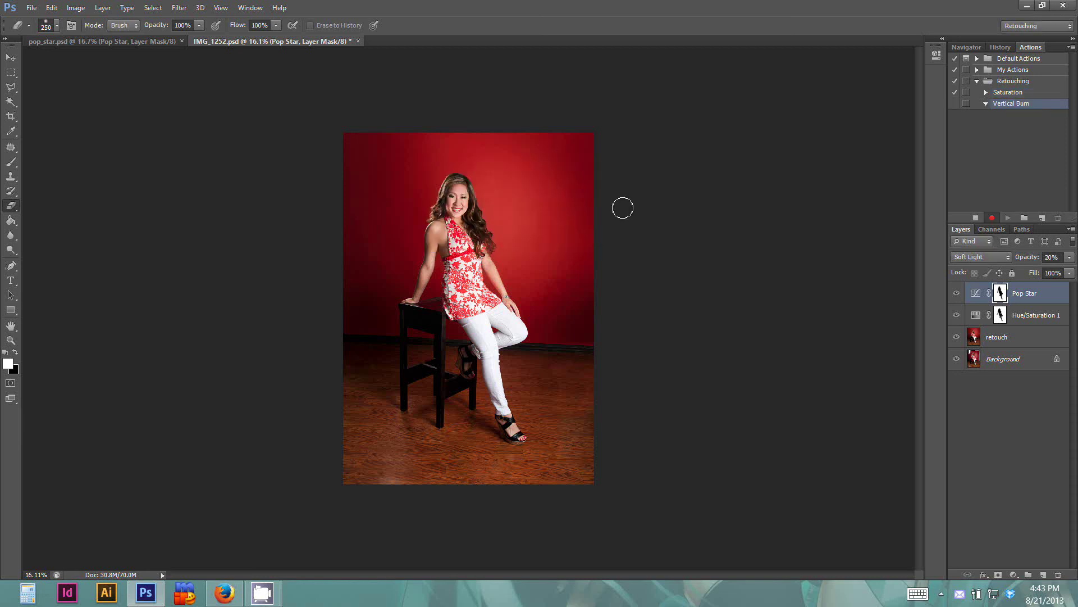
# Add a new layer above the Pop Star layer and name it Burn.
pyautogui.click(1043, 573)
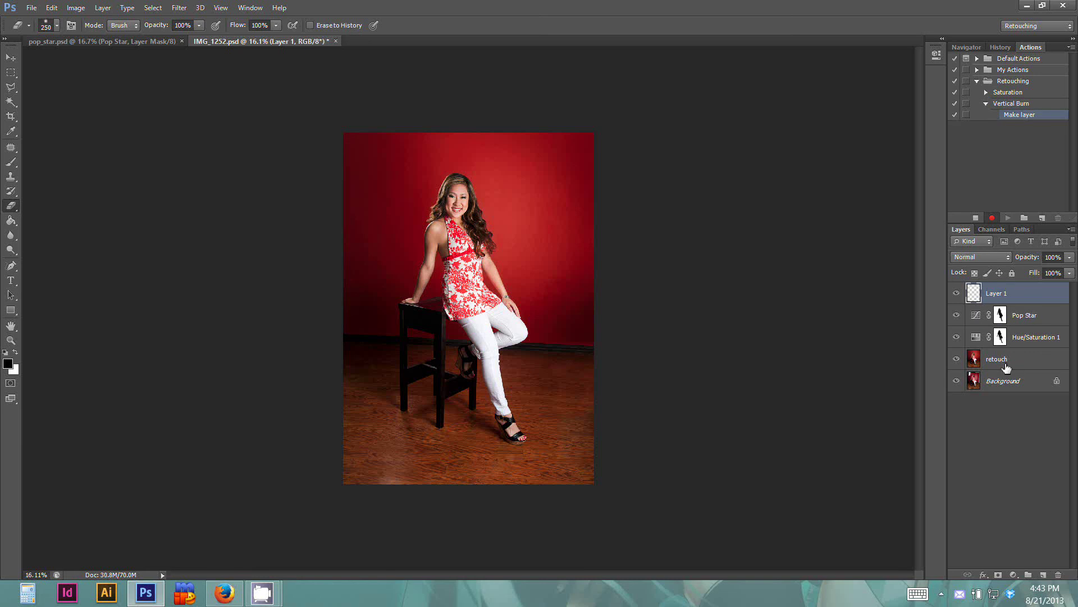
pyautogui.doubleClick(998, 293)
pyautogui.write('Burn')
pyautogui.press('Return')
# Draw an elliptical selection about 11 by 15.6 in around the woman, nearly filling the photo, and invert the selection.
pyautogui.click(10, 73)
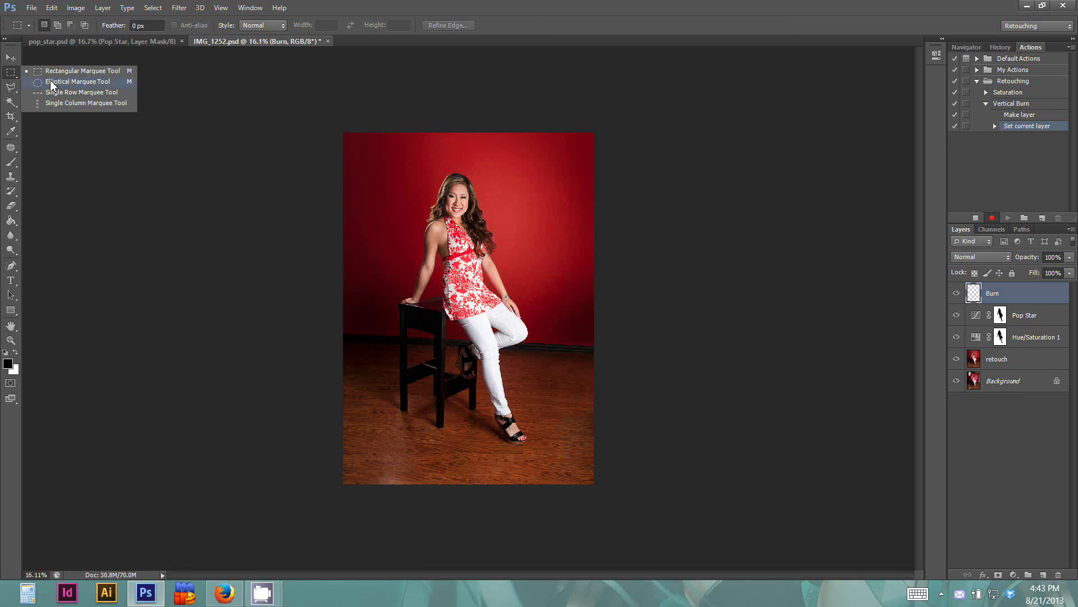
pyautogui.click(50, 82)
pyautogui.moveTo(349, 140); pyautogui.dragTo(588, 478)
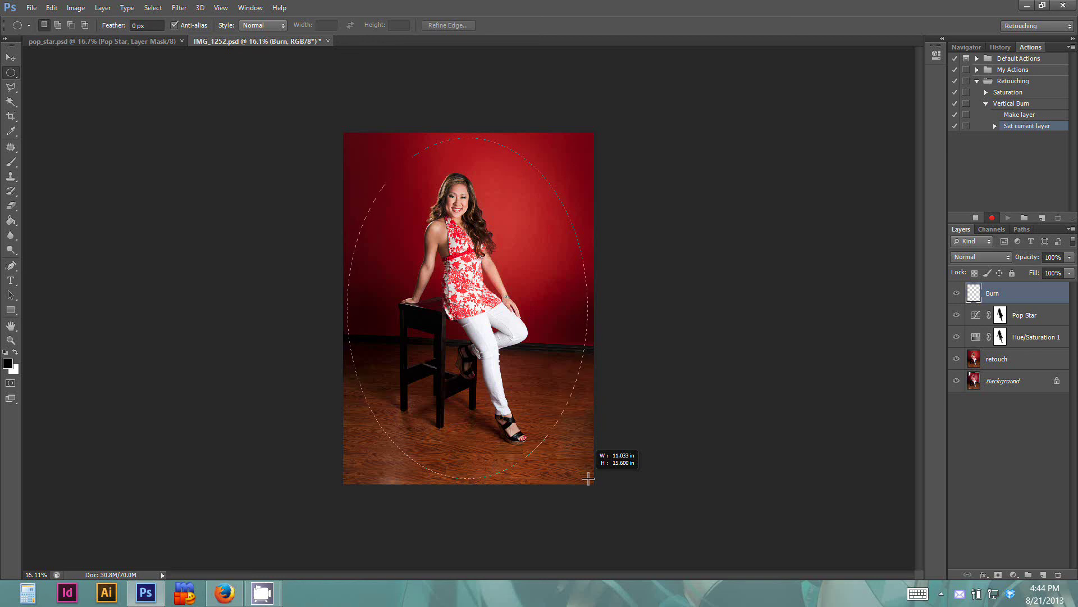
pyautogui.moveTo(588, 478); pyautogui.dragTo(588, 478)
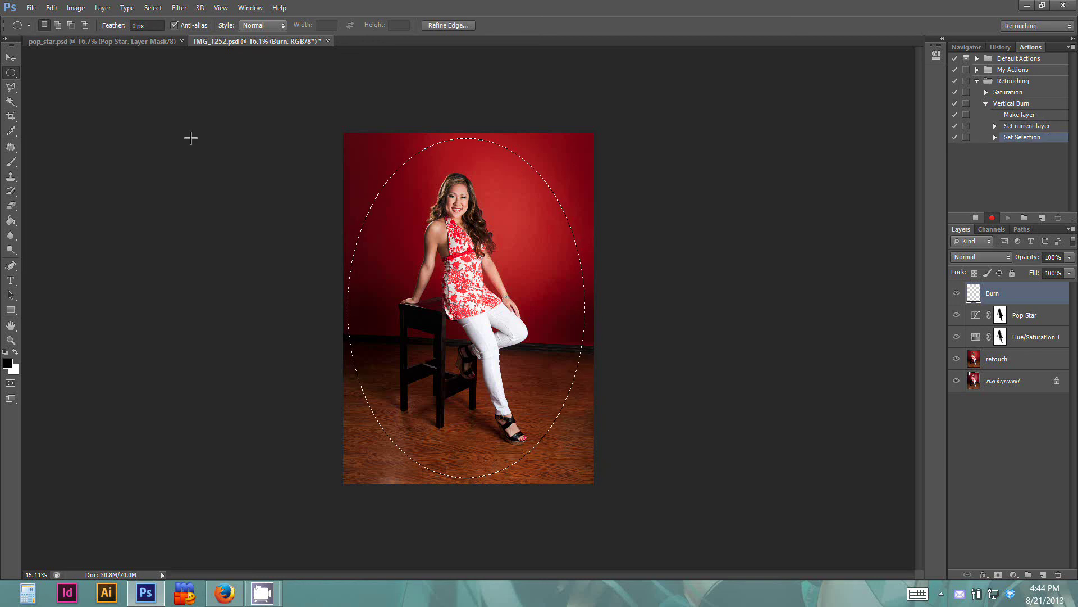
pyautogui.click(152, 8)
pyautogui.click(161, 62)
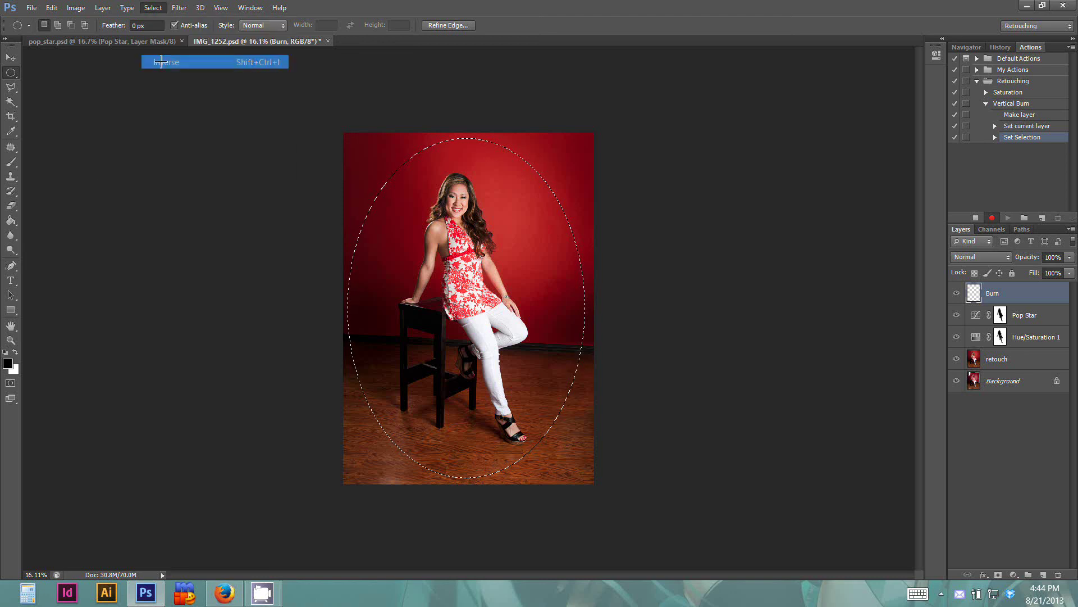
# Fill the selected area outside the ellipse with black on the Burn layer using the Paint Bucket, and deselect.
pyautogui.click(11, 221)
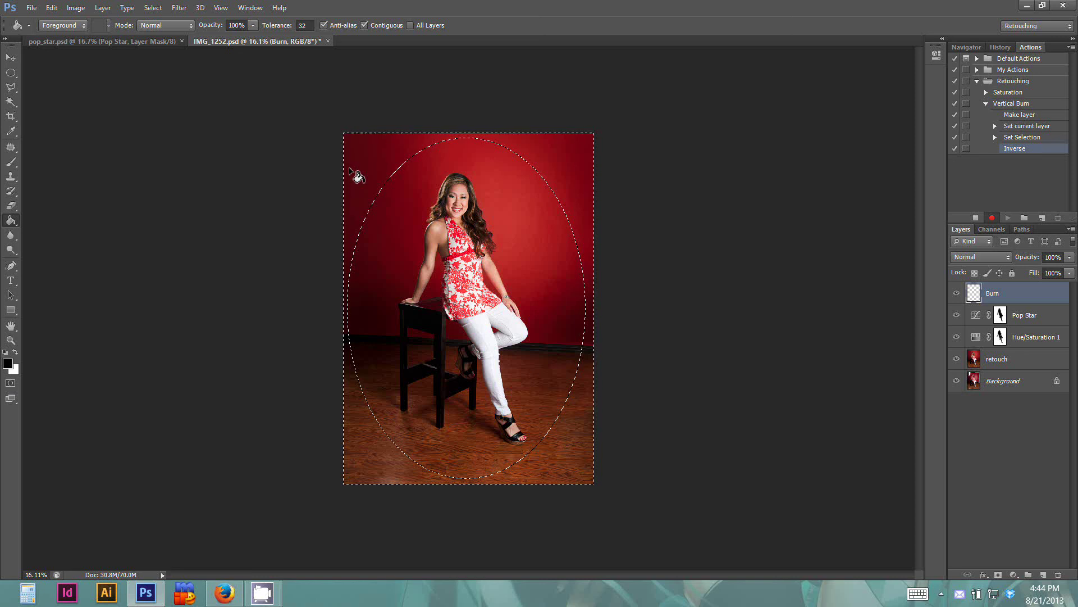
pyautogui.click(353, 217)
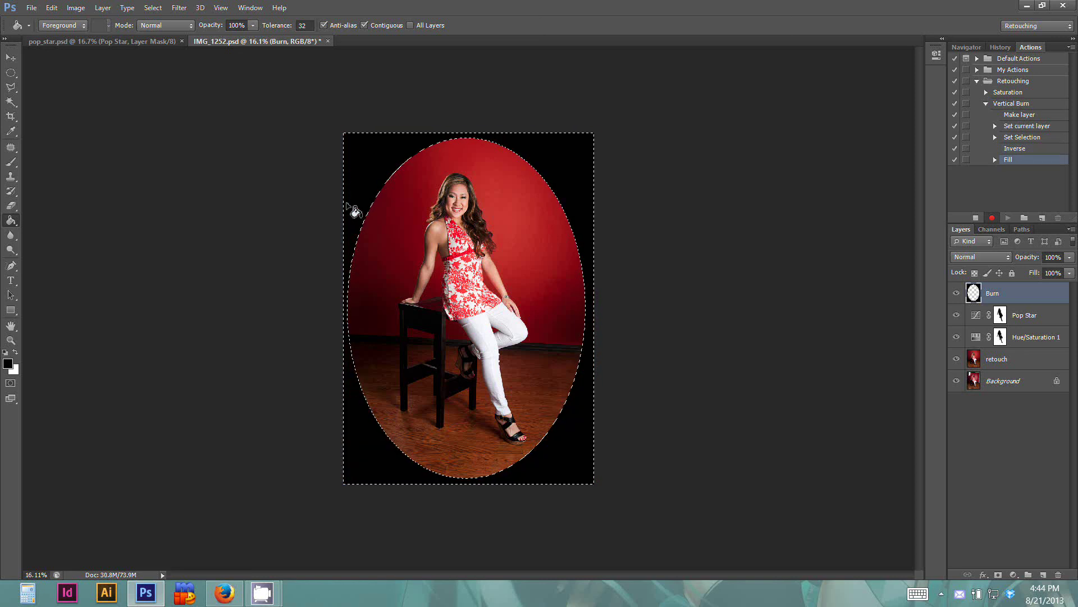
pyautogui.hotkey('ctrl', 'd')
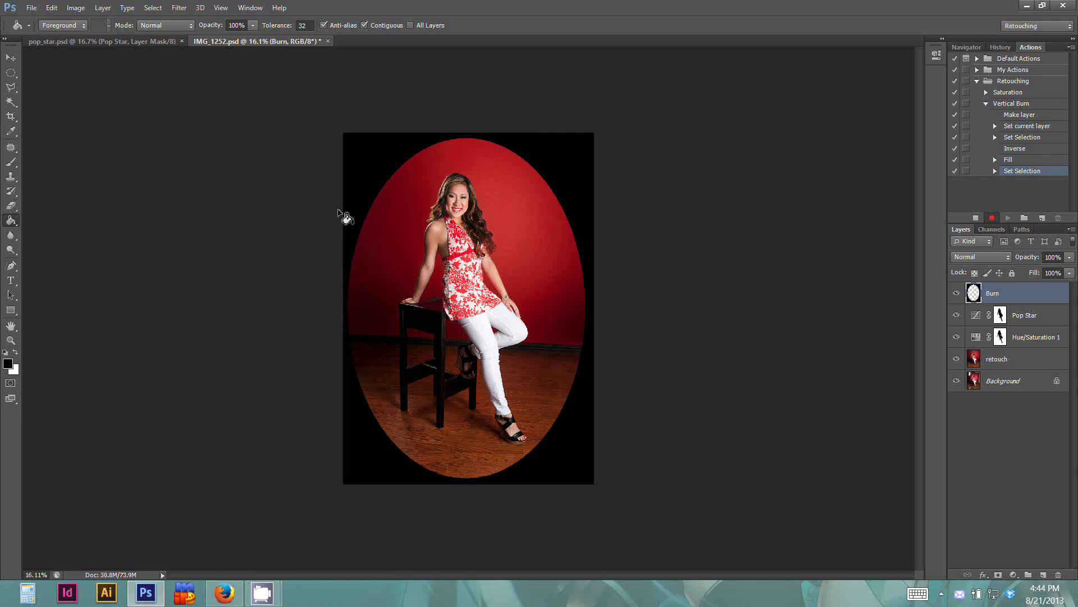
# Apply a Gaussian Blur with a radius of 247.9 pixels to the Burn layer.
pyautogui.click(179, 10)
pyautogui.moveTo(205, 150)
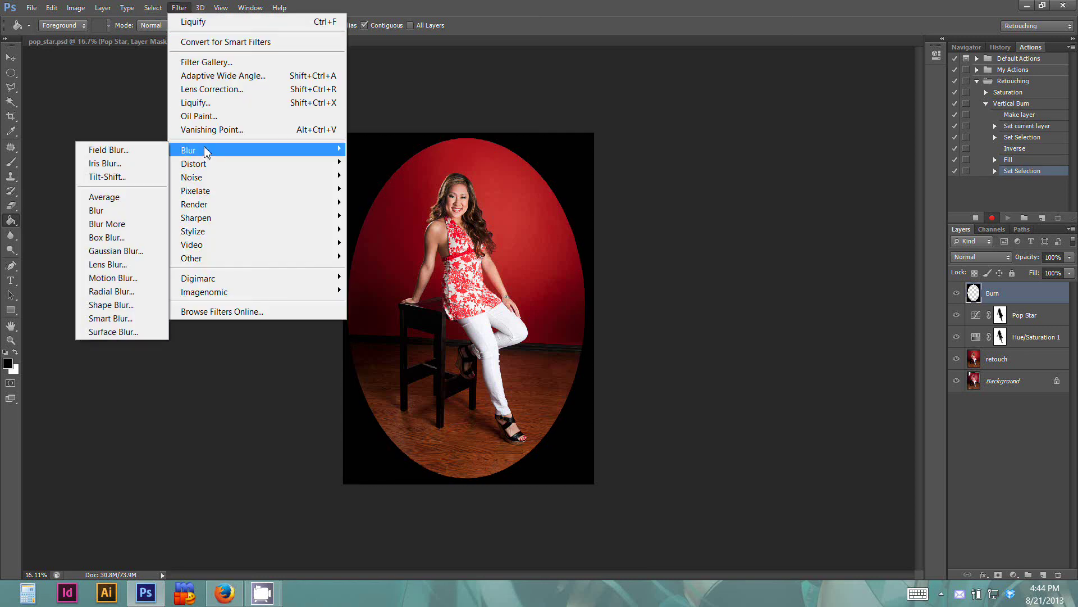
pyautogui.click(118, 253)
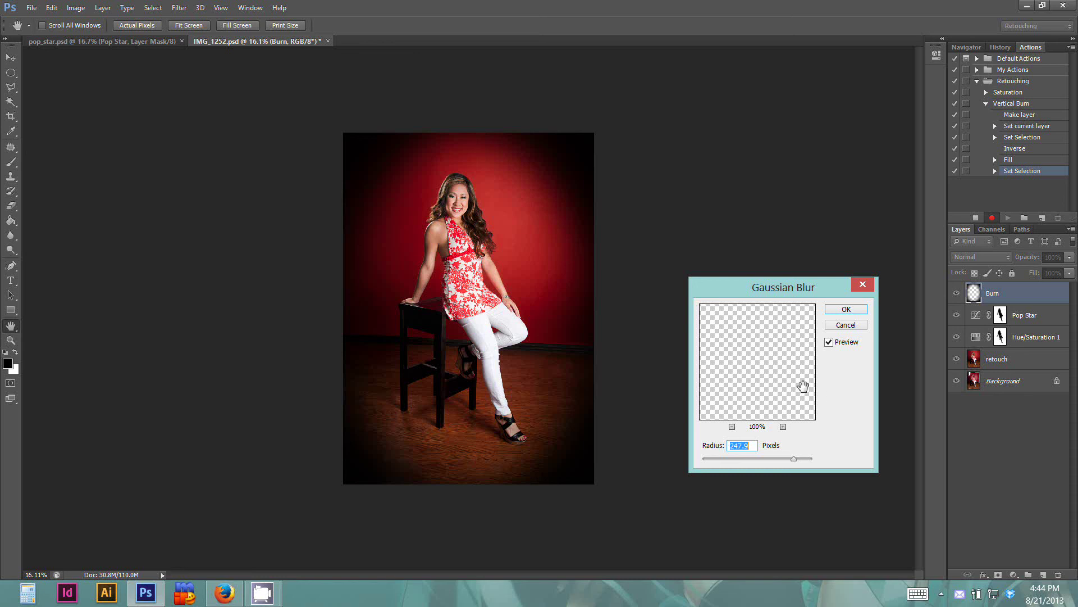
pyautogui.click(846, 309)
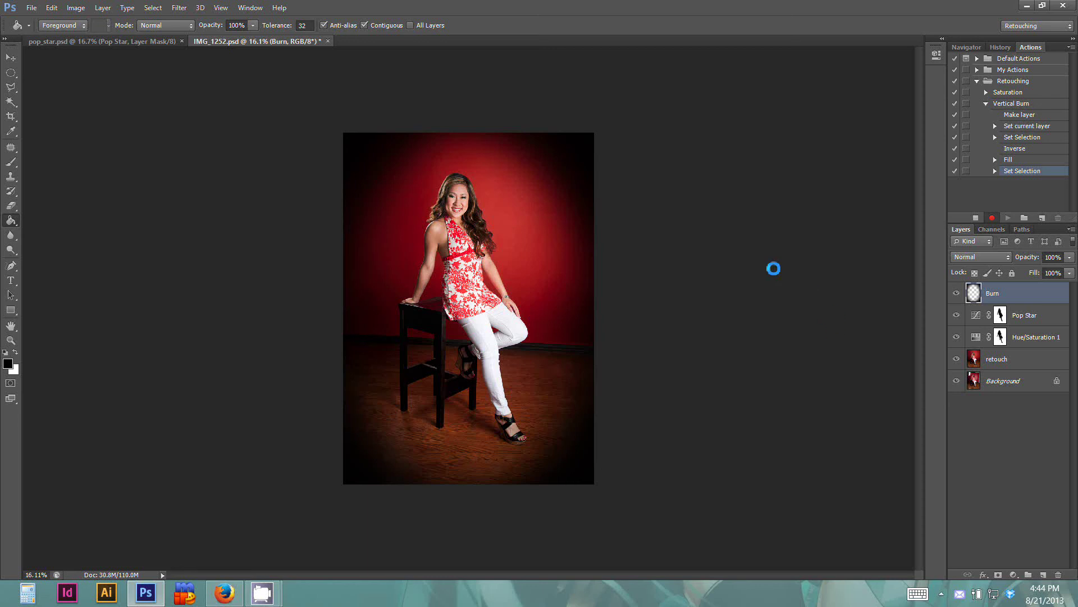
# Set the Burn layer to Overlay blending at 6% opacity and toggle its visibility to compare the effect.
pyautogui.click(978, 259)
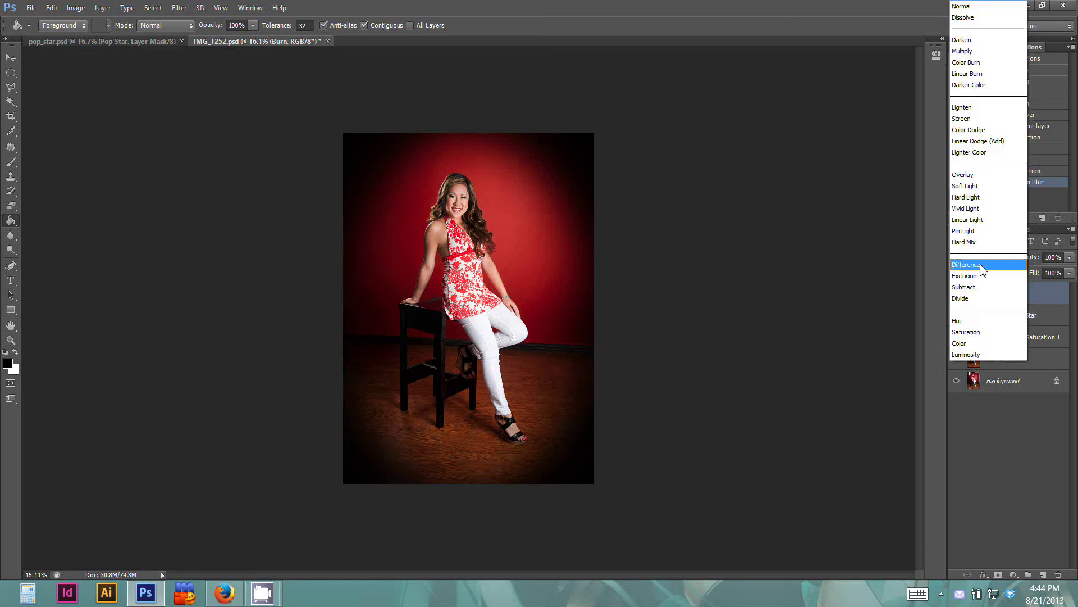
pyautogui.click(977, 175)
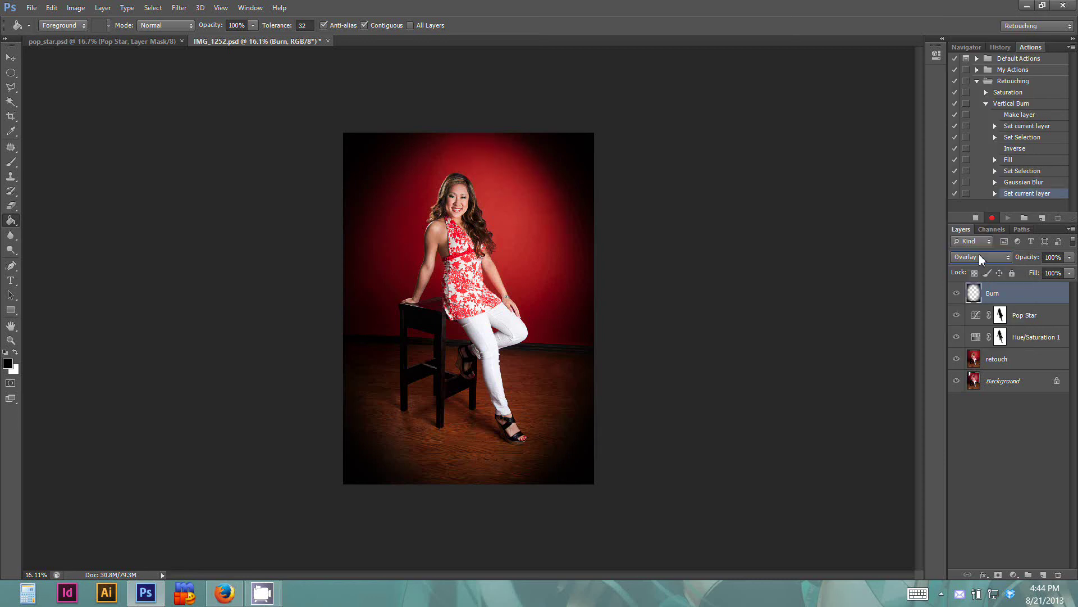
pyautogui.click(1069, 273)
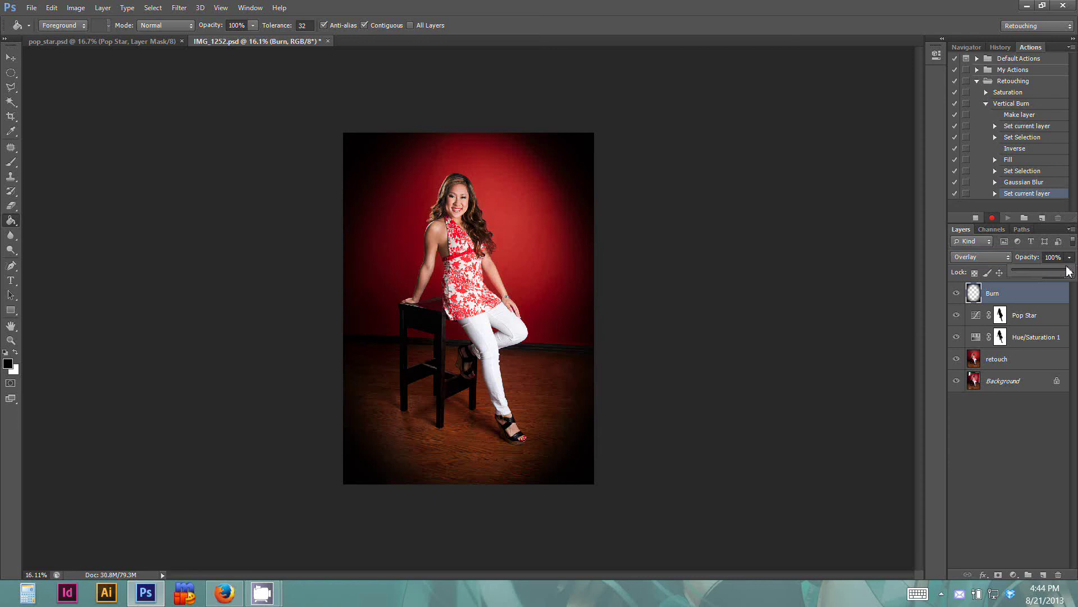
pyautogui.moveTo(1016, 270); pyautogui.dragTo(1016, 270)
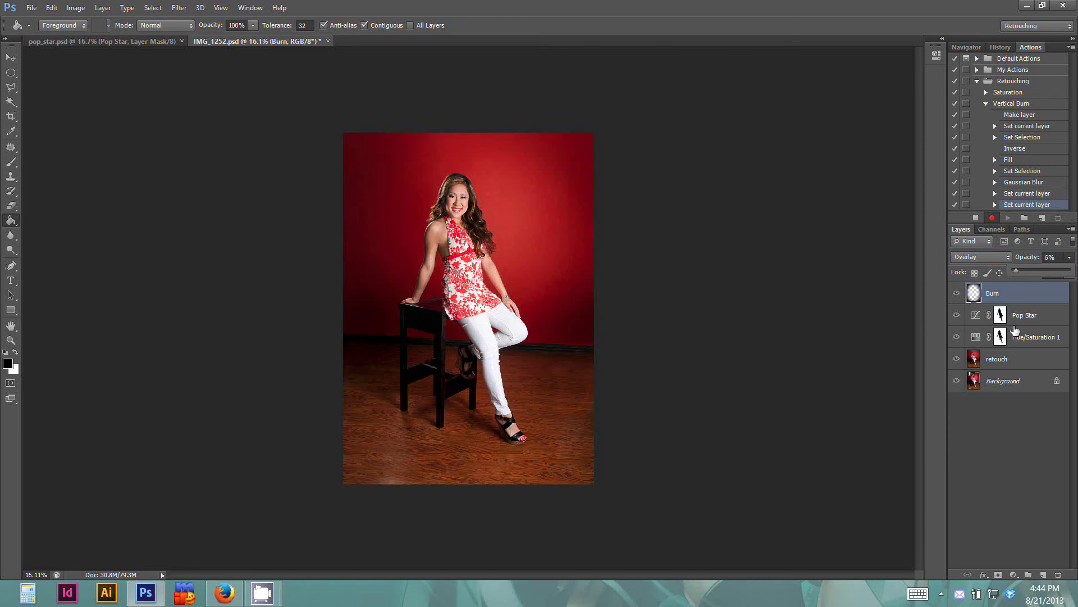
pyautogui.click(957, 293)
pyautogui.click(957, 293)
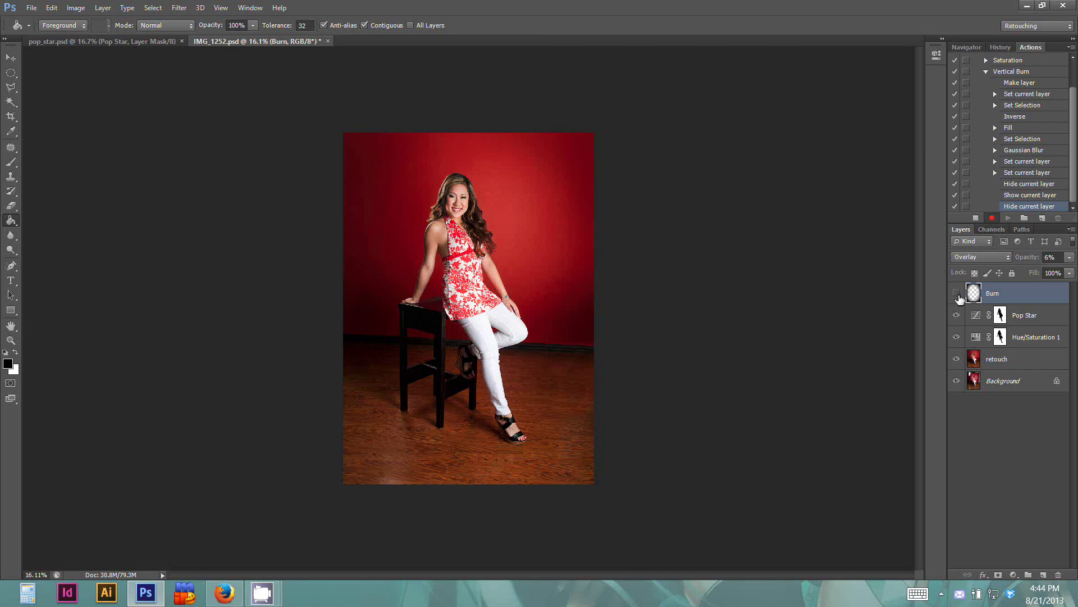
pyautogui.click(957, 293)
pyautogui.click(956, 293)
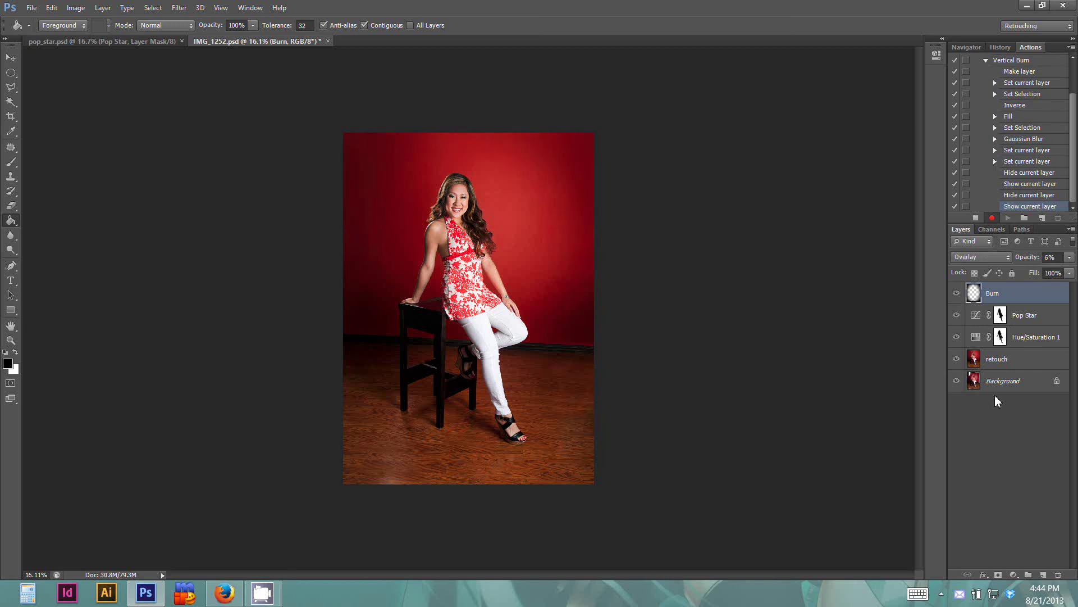